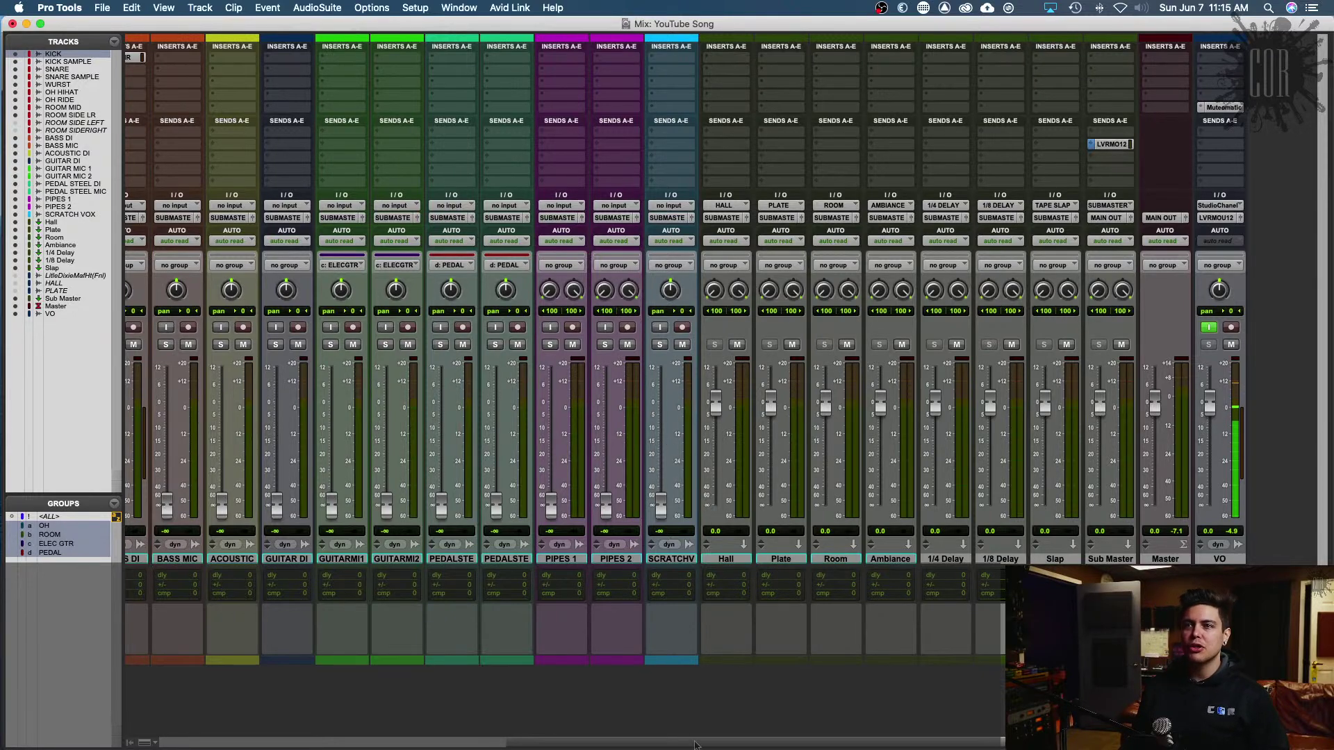
Step: Look through the drum tracks from KICK to ROOM SIDE LR by selecting their names in turn
scroll(695, 745, "left", 10)
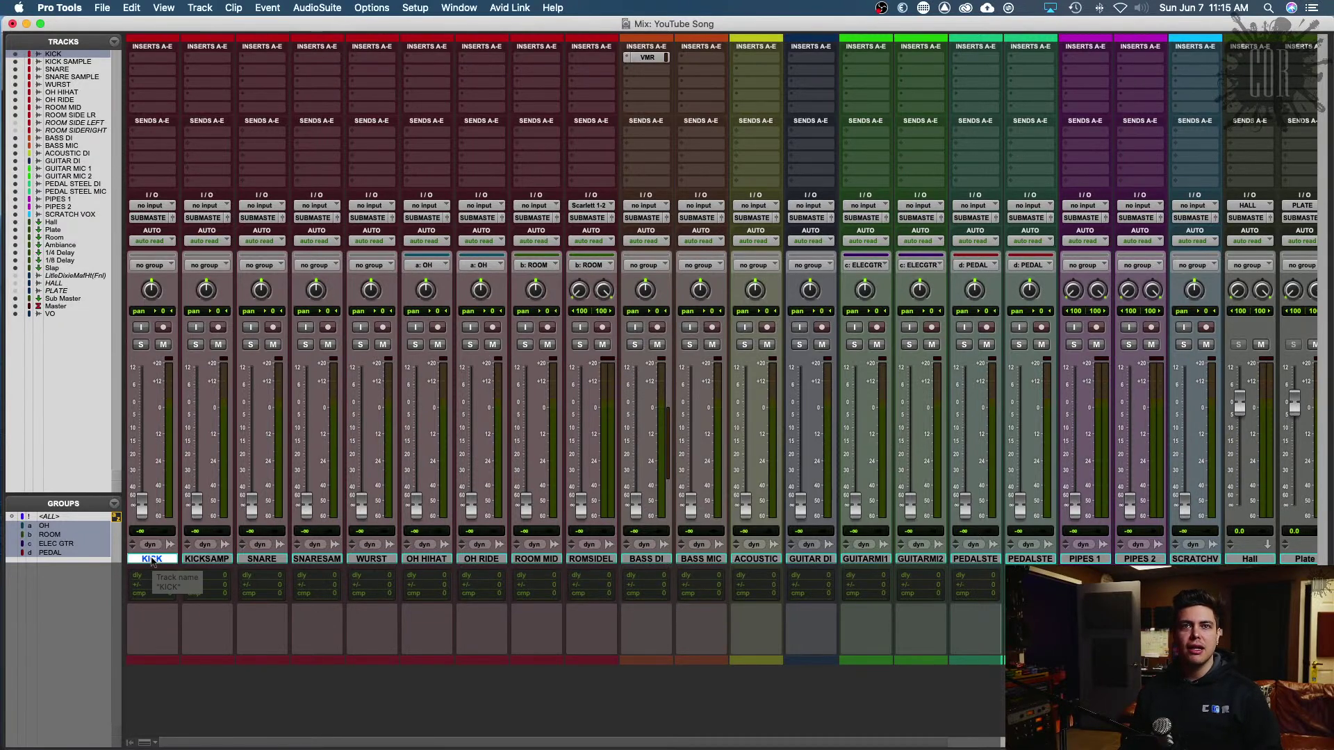
left_click(206, 560)
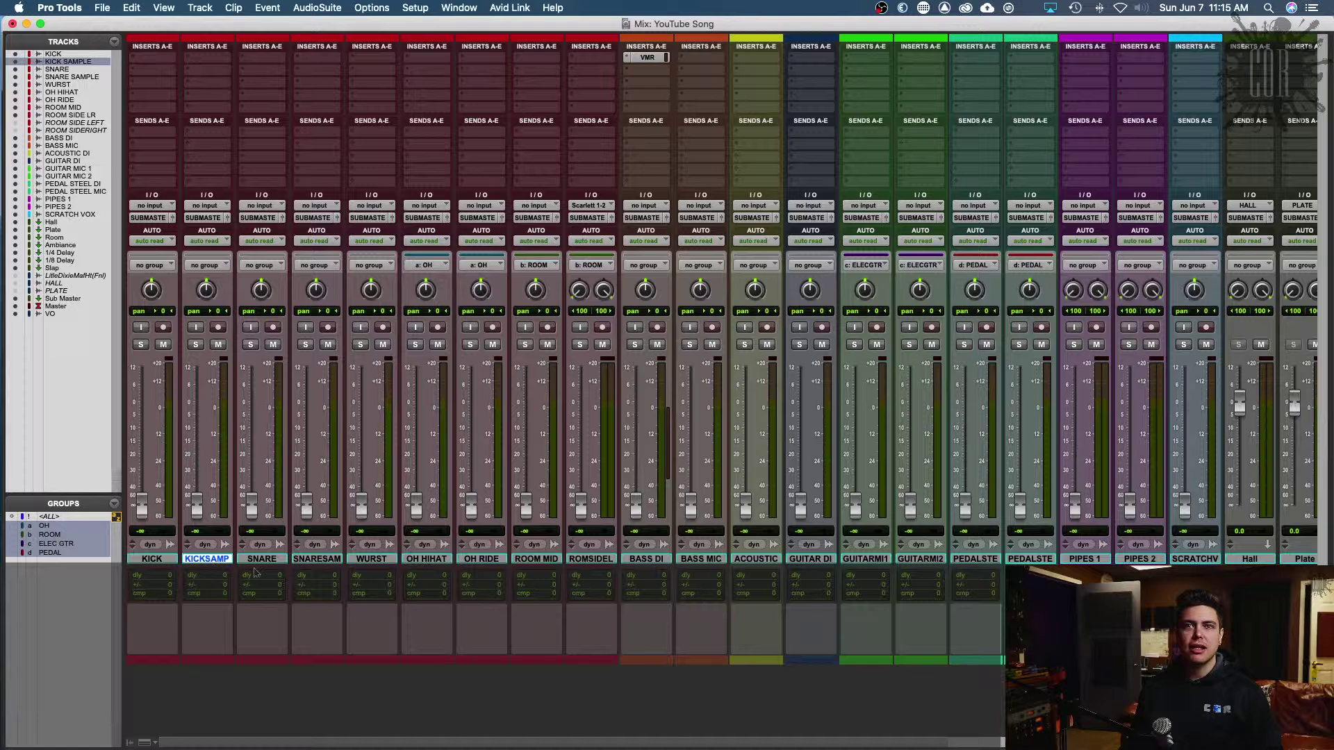
left_click(264, 560)
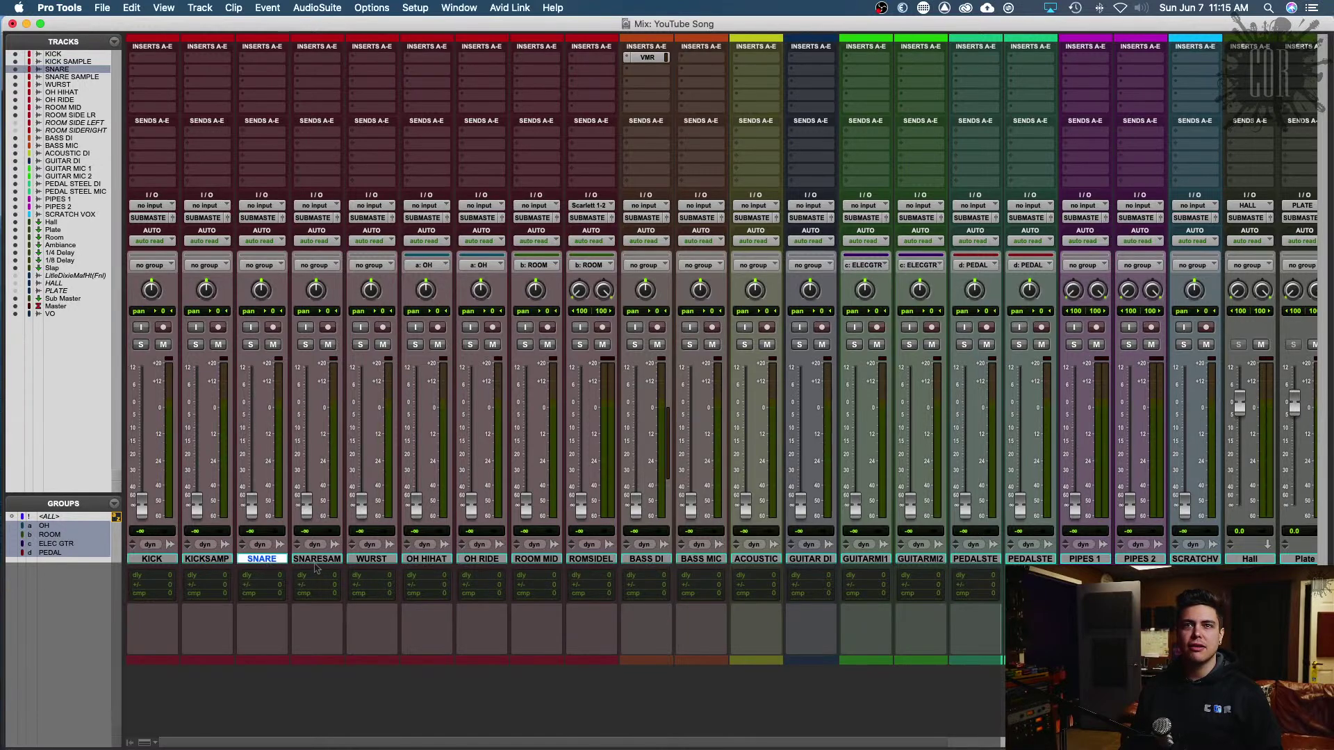
left_click(319, 560)
left_click(372, 560)
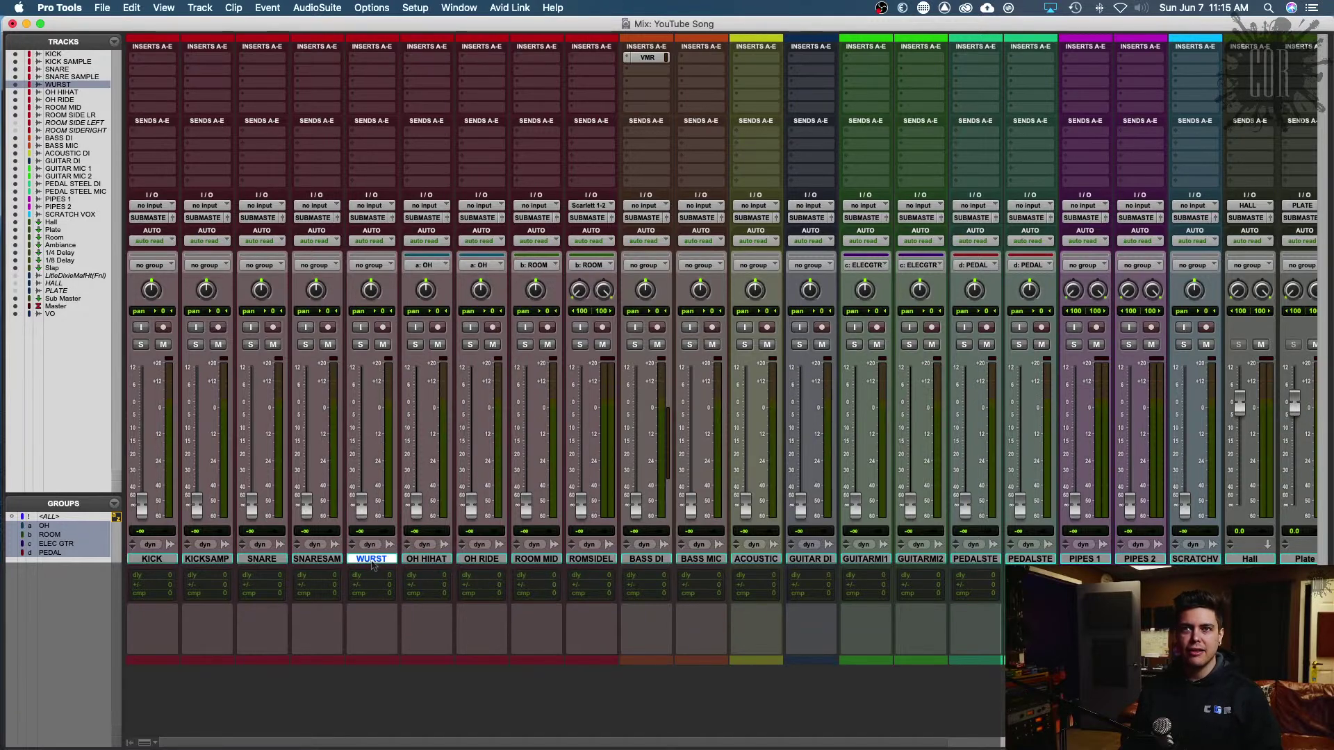
left_click(429, 560)
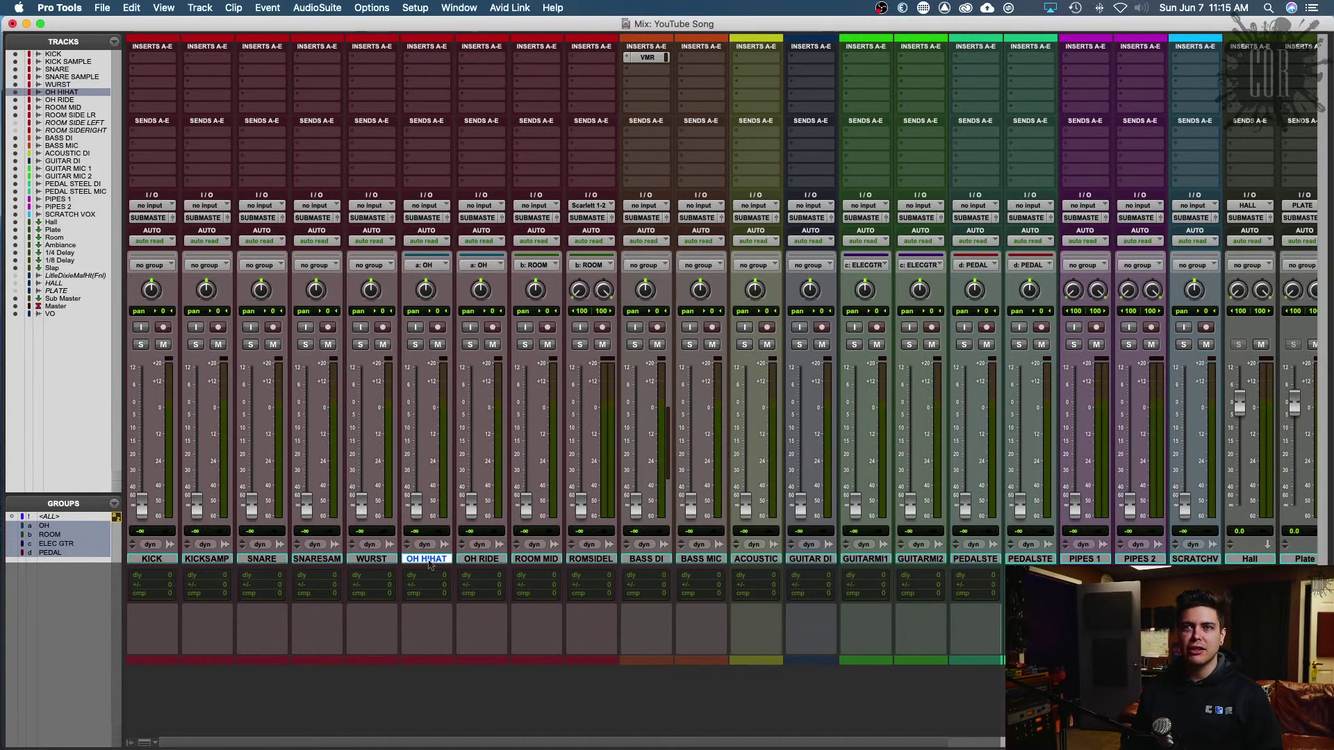
left_click(479, 560)
left_click(544, 560)
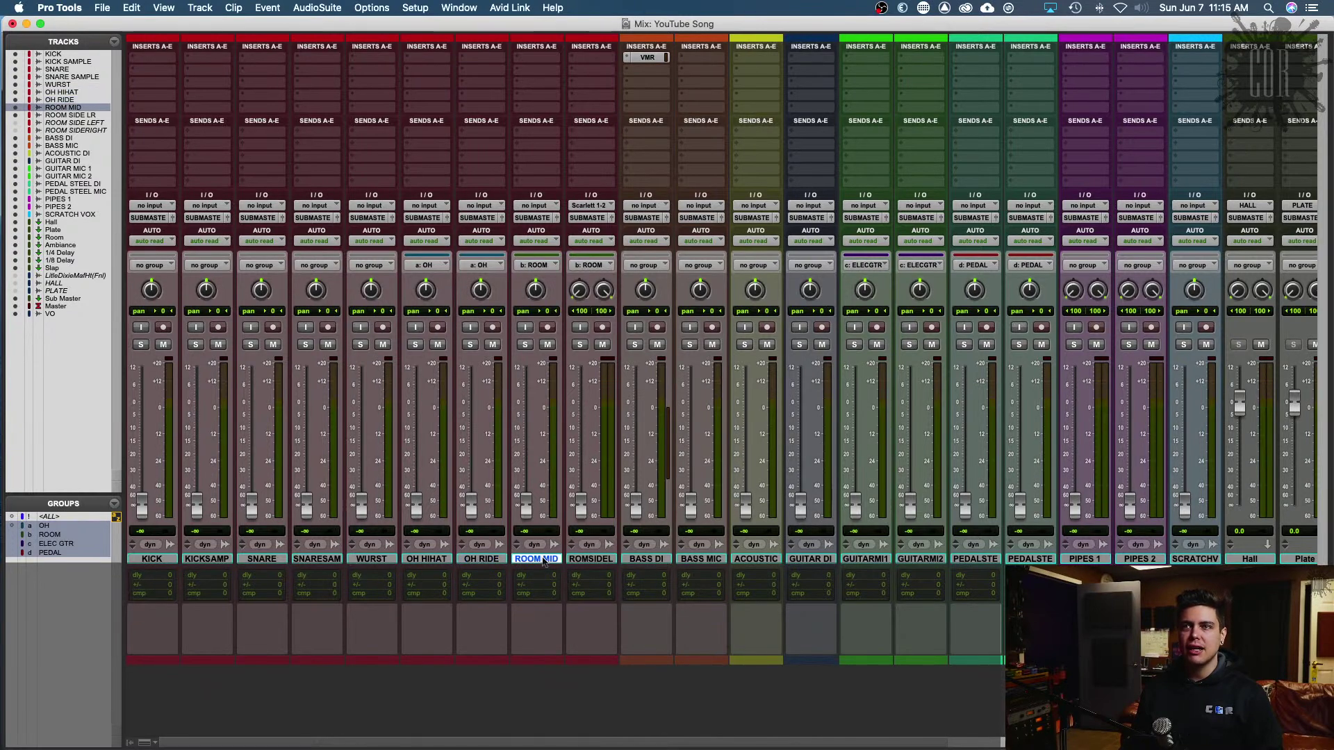
left_click(577, 560)
left_click(529, 560)
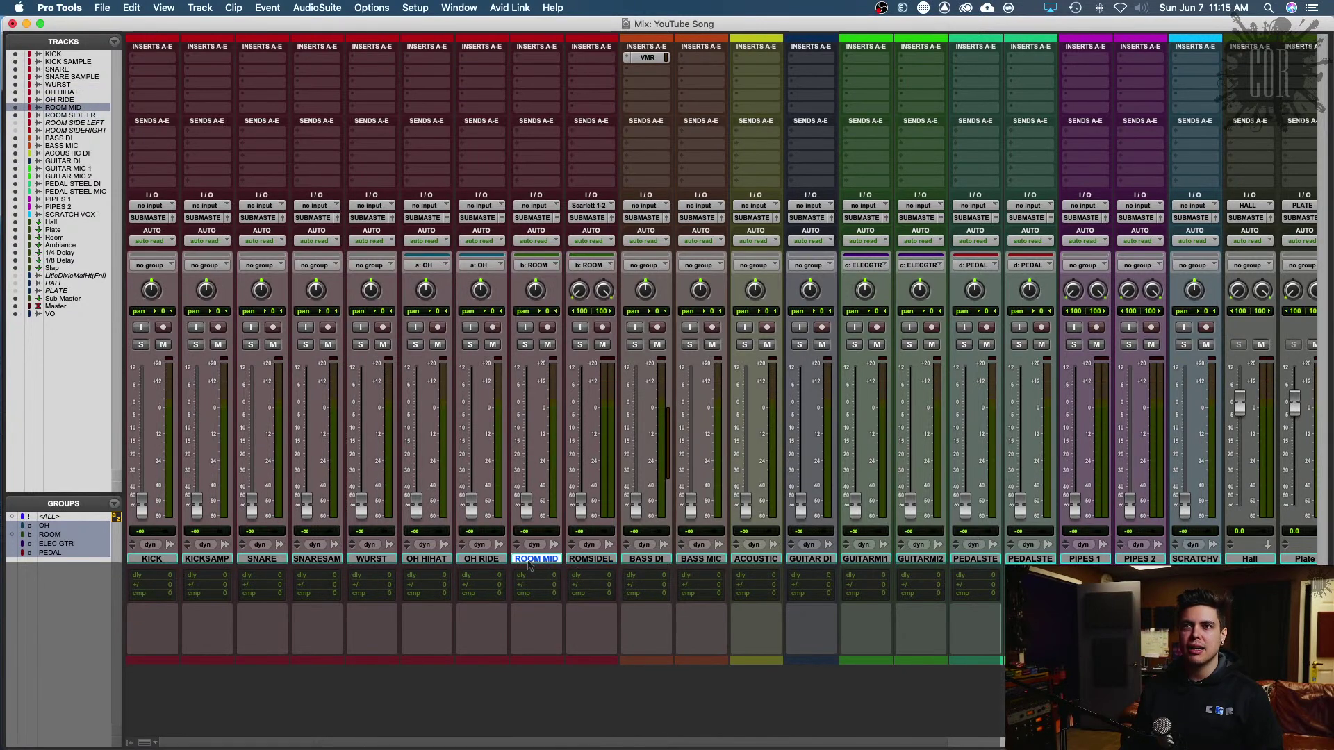
Step: Look through the bass, acoustic, guitar, pedal steel, pipes and scratch vocal tracks by selecting each name in turn
left_click(640, 560)
left_click(702, 560)
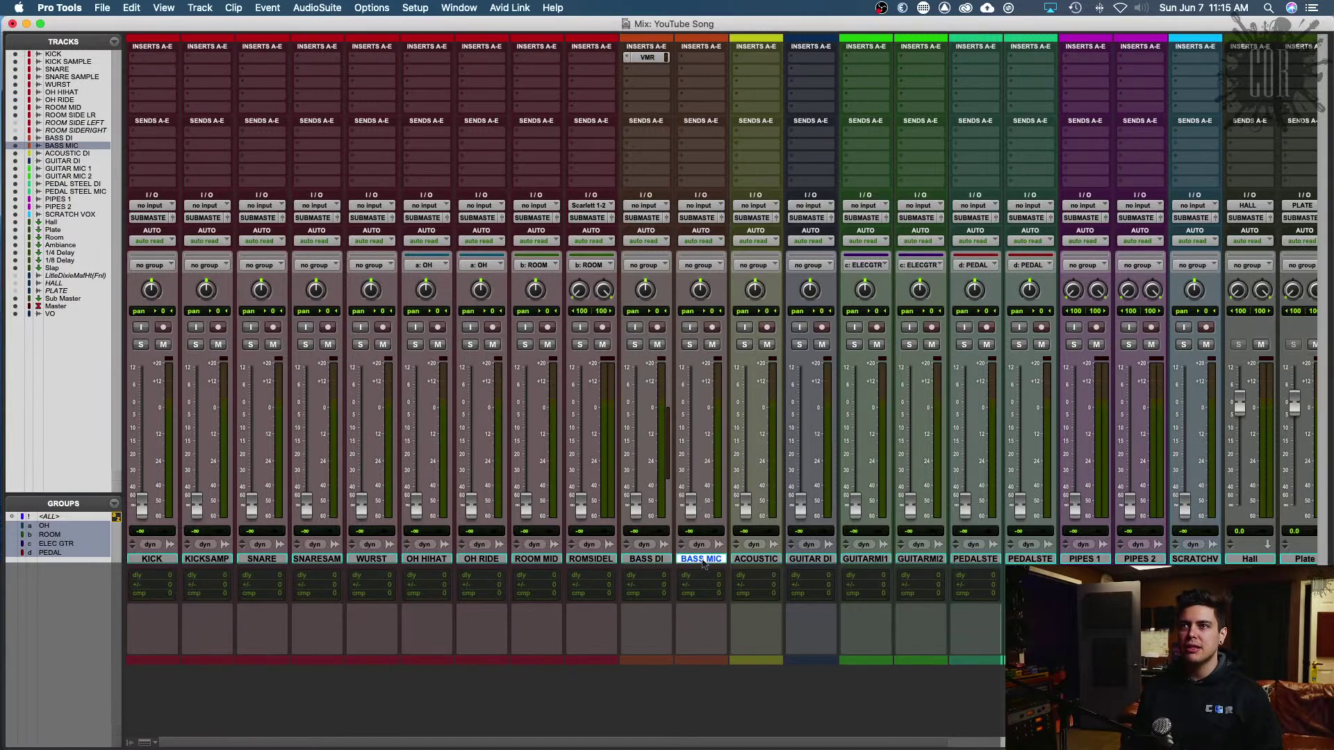
left_click(762, 561)
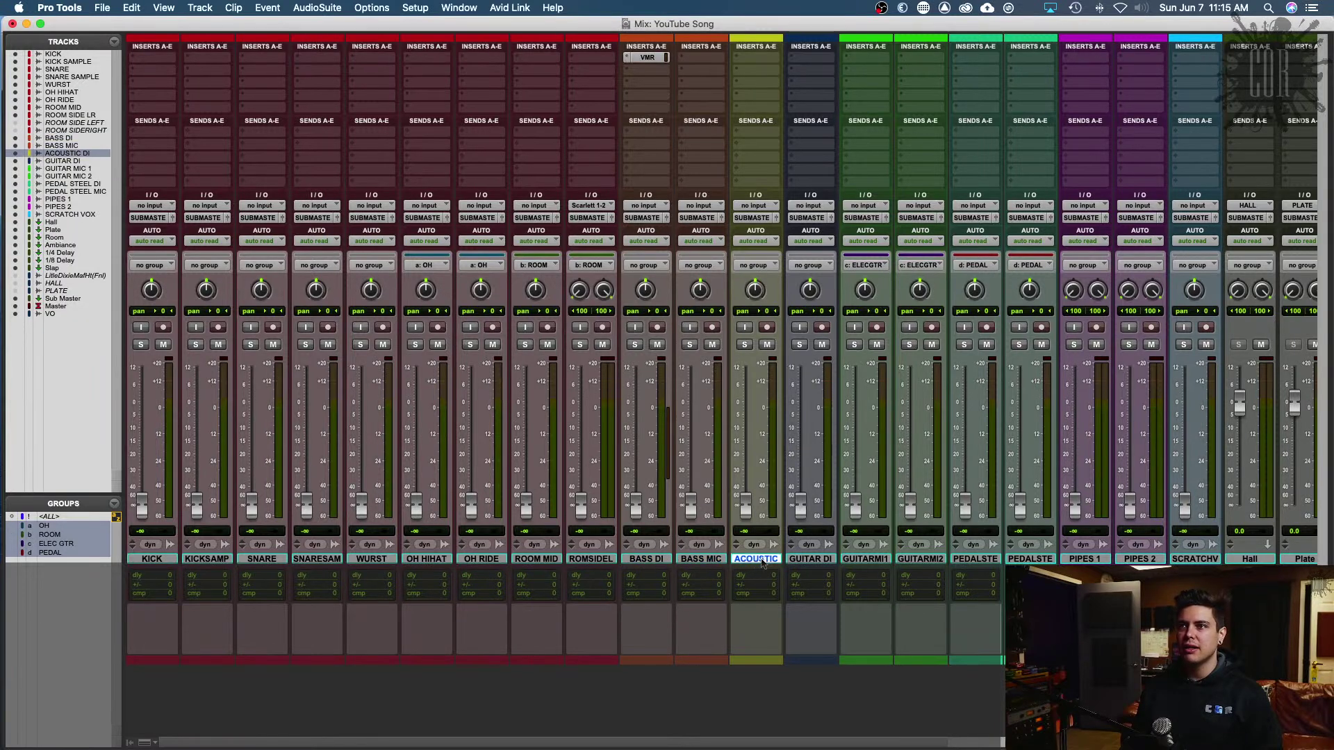
left_click(820, 561)
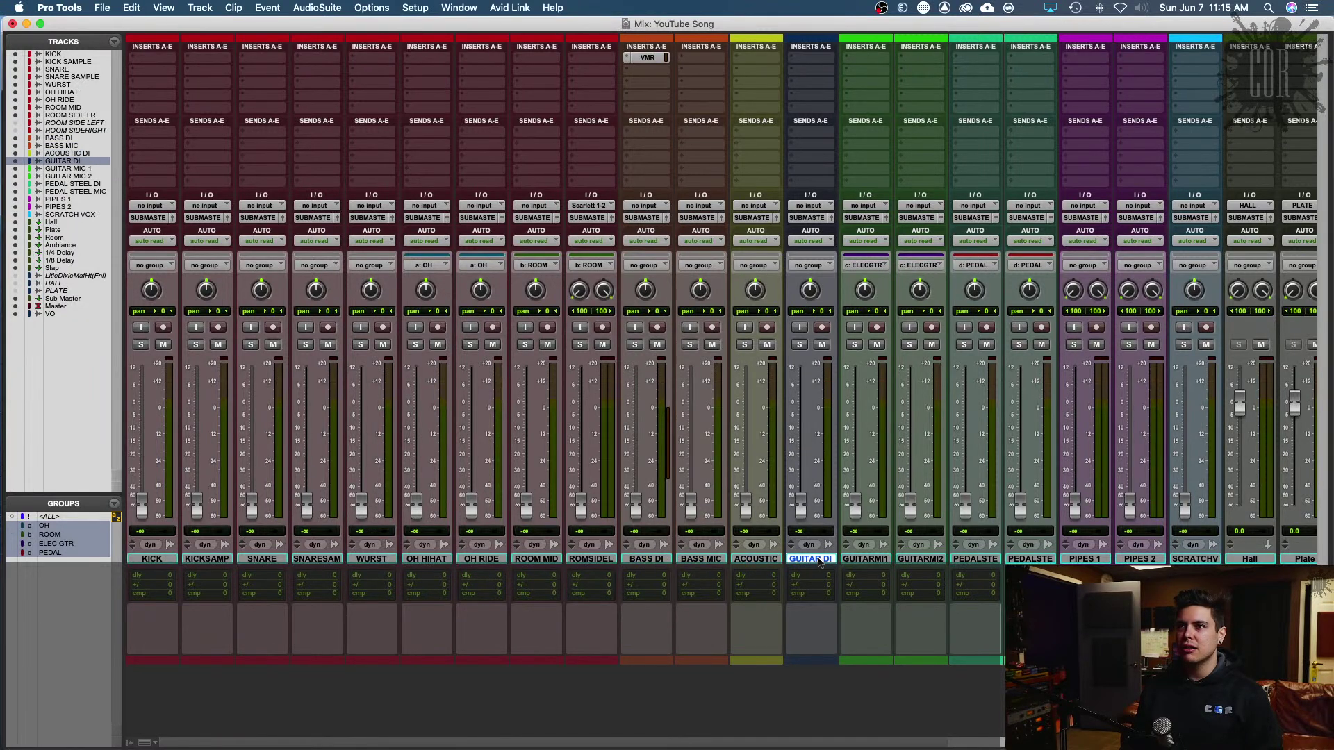
left_click(862, 562)
left_click(908, 560)
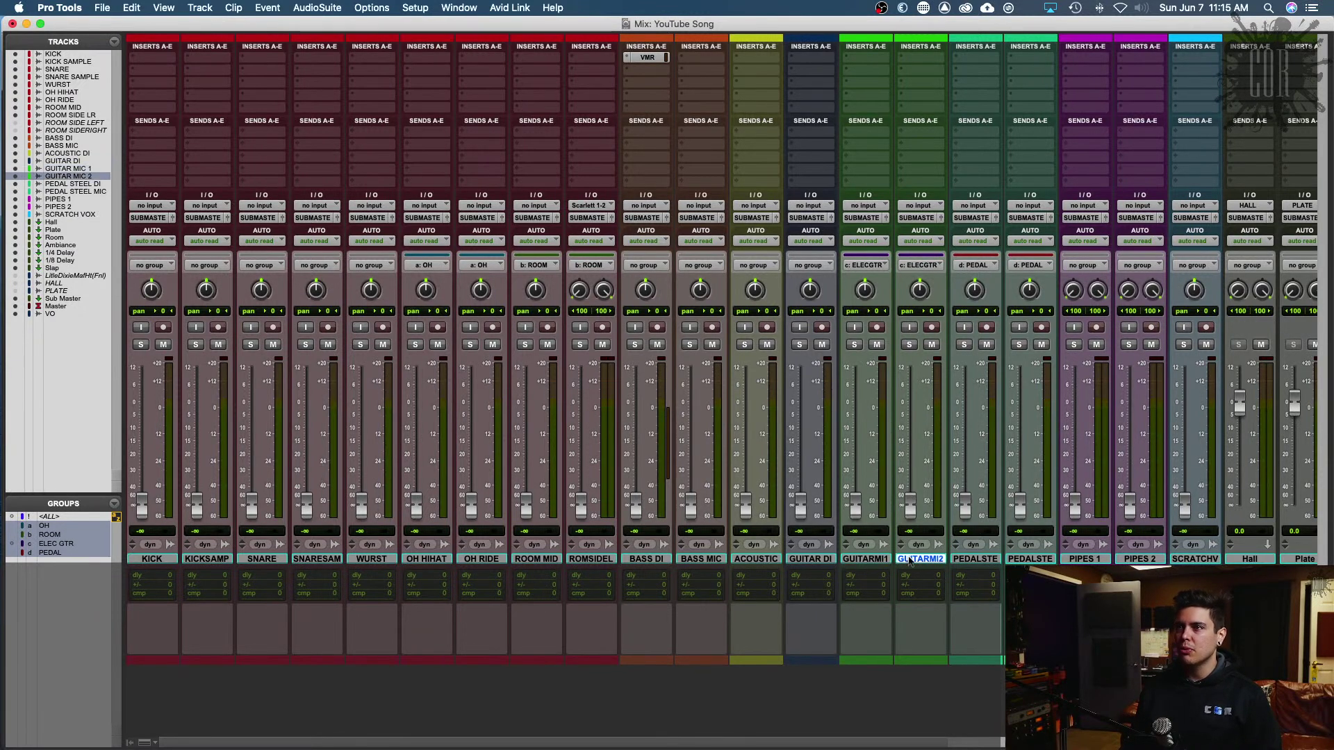
left_click(985, 560)
left_click(1035, 560)
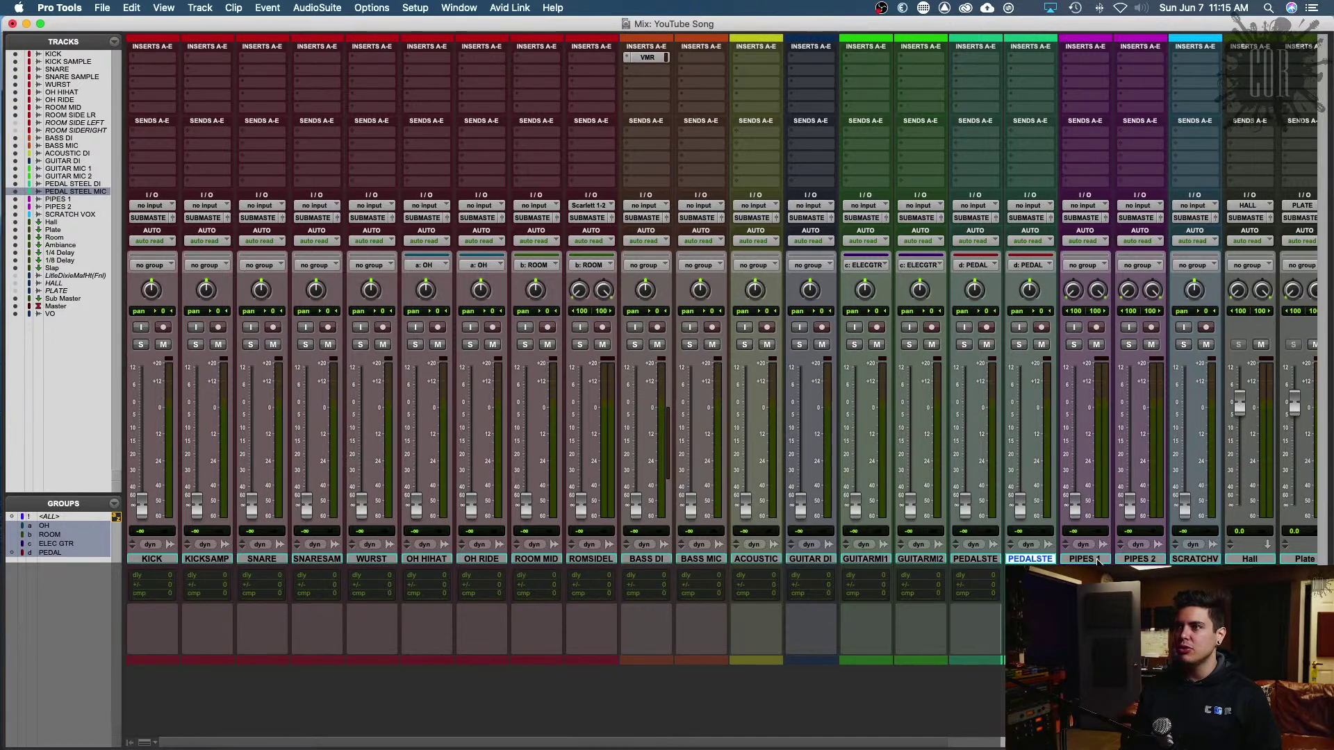
left_click(1096, 560)
left_click(1137, 560)
left_click(1193, 560)
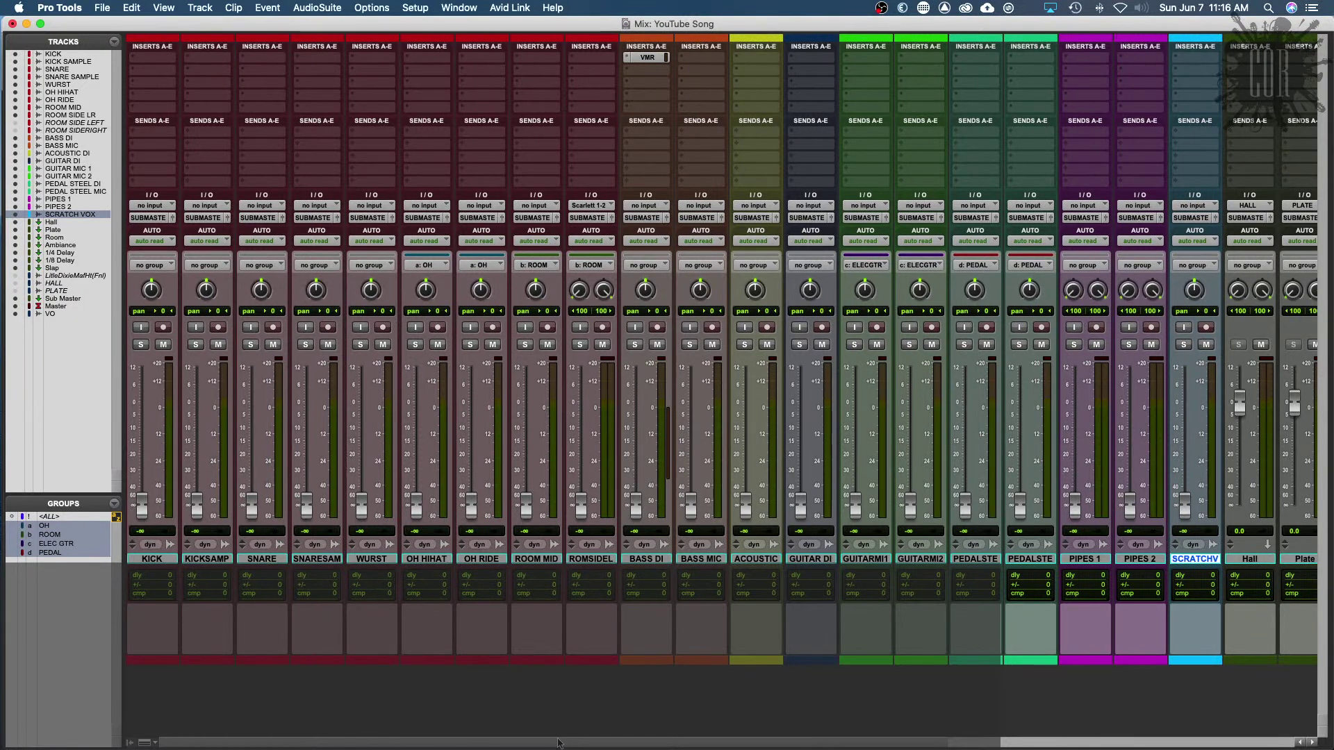
Step: Bring up the Edit window to look over the clips on the recorded tracks
mouse_move(557, 743)
left_mouse_down()
mouse_move(638, 744)
mouse_move(556, 741)
left_mouse_up()
mouse_move(554, 743)
left_mouse_down()
mouse_move(587, 746)
mouse_move(548, 742)
left_mouse_up()
key("super+equal")
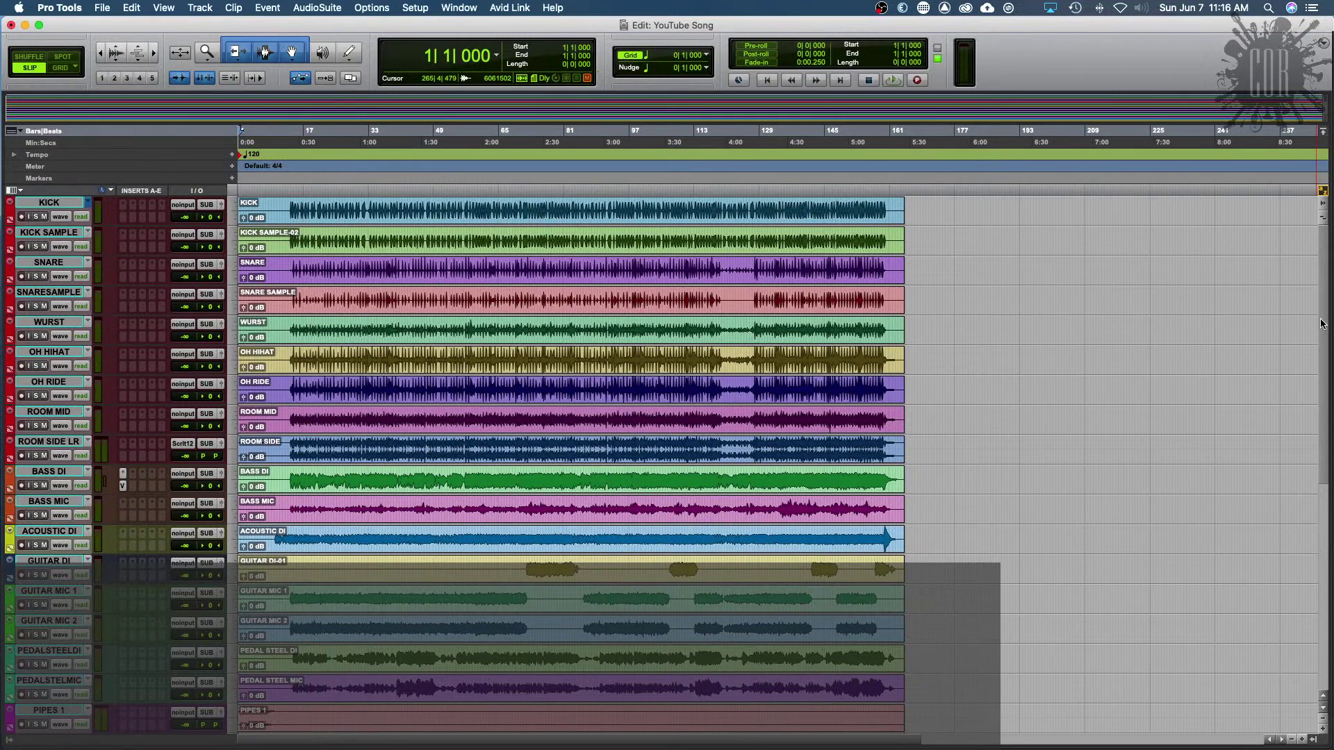
mouse_move(1326, 331)
left_mouse_down()
mouse_move(1319, 389)
mouse_move(1312, 326)
left_mouse_up()
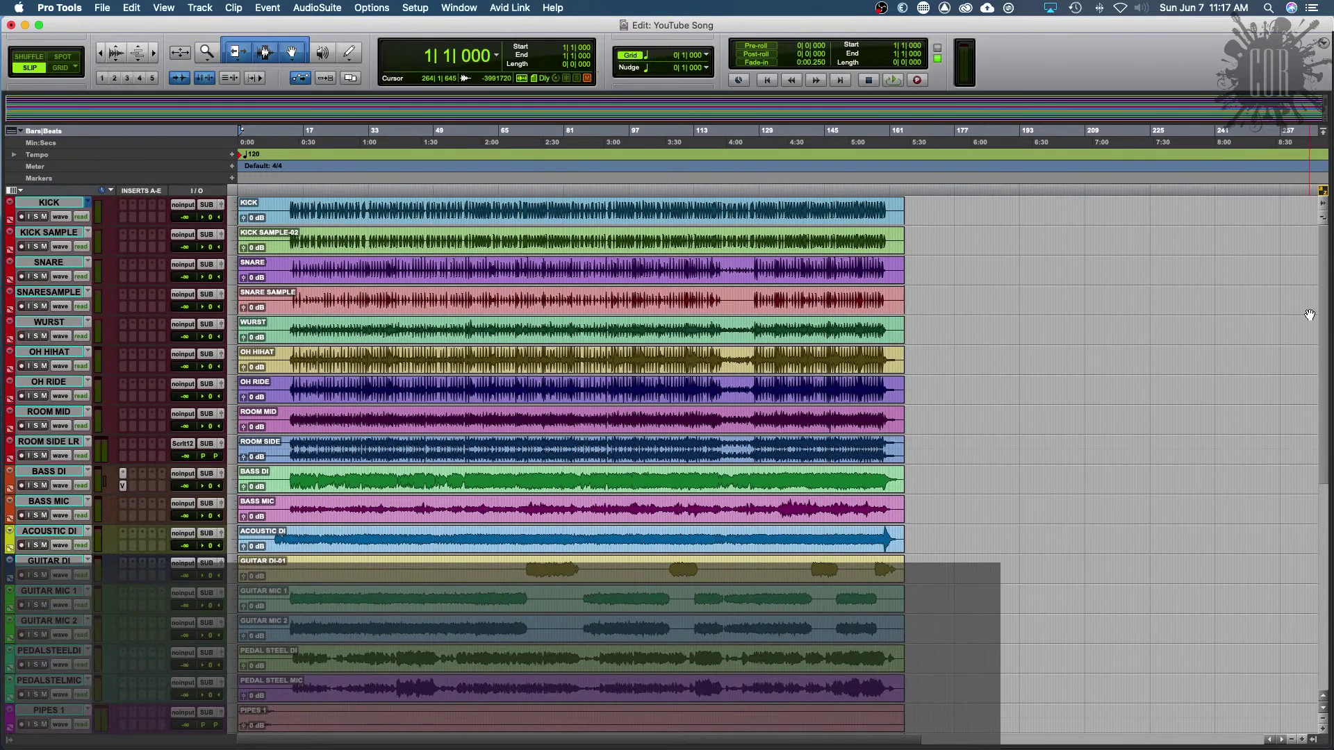
Step: Return to the Mix window and enable Pre-Fader Metering
key("super+equal")
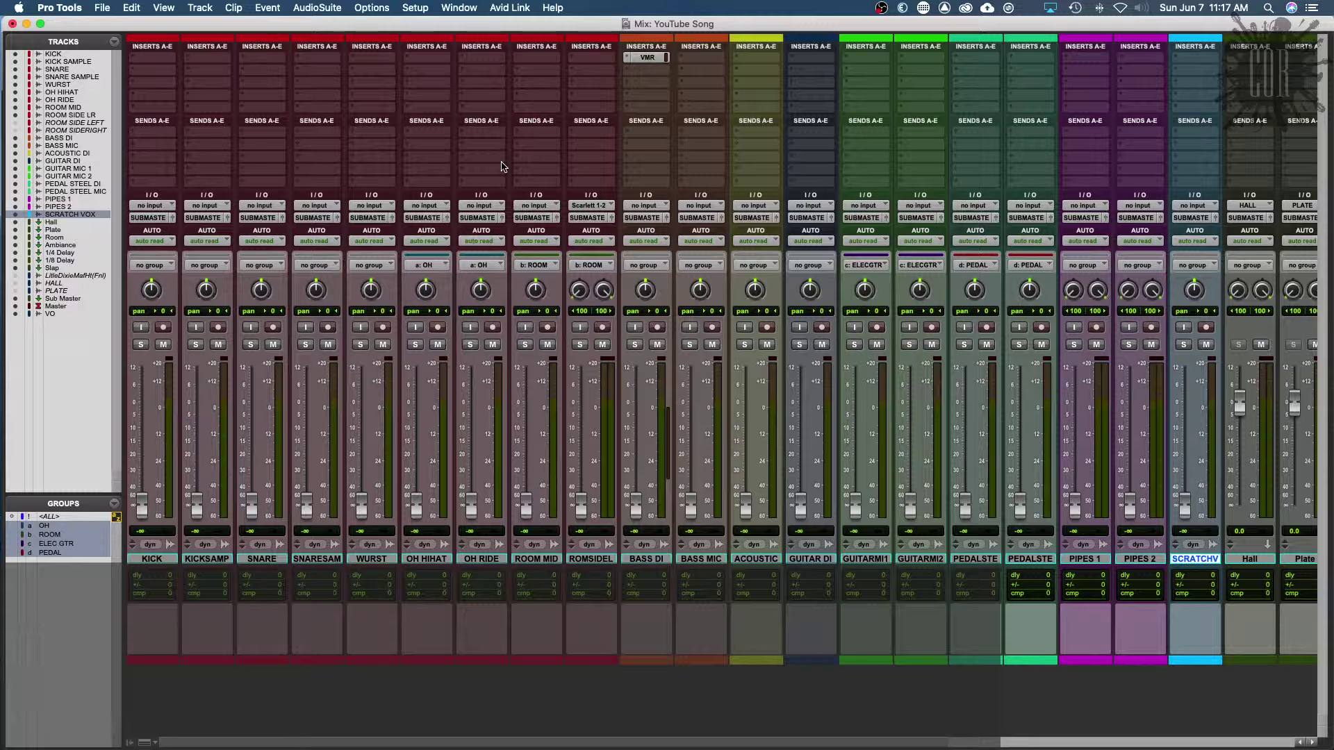
left_click(384, 8)
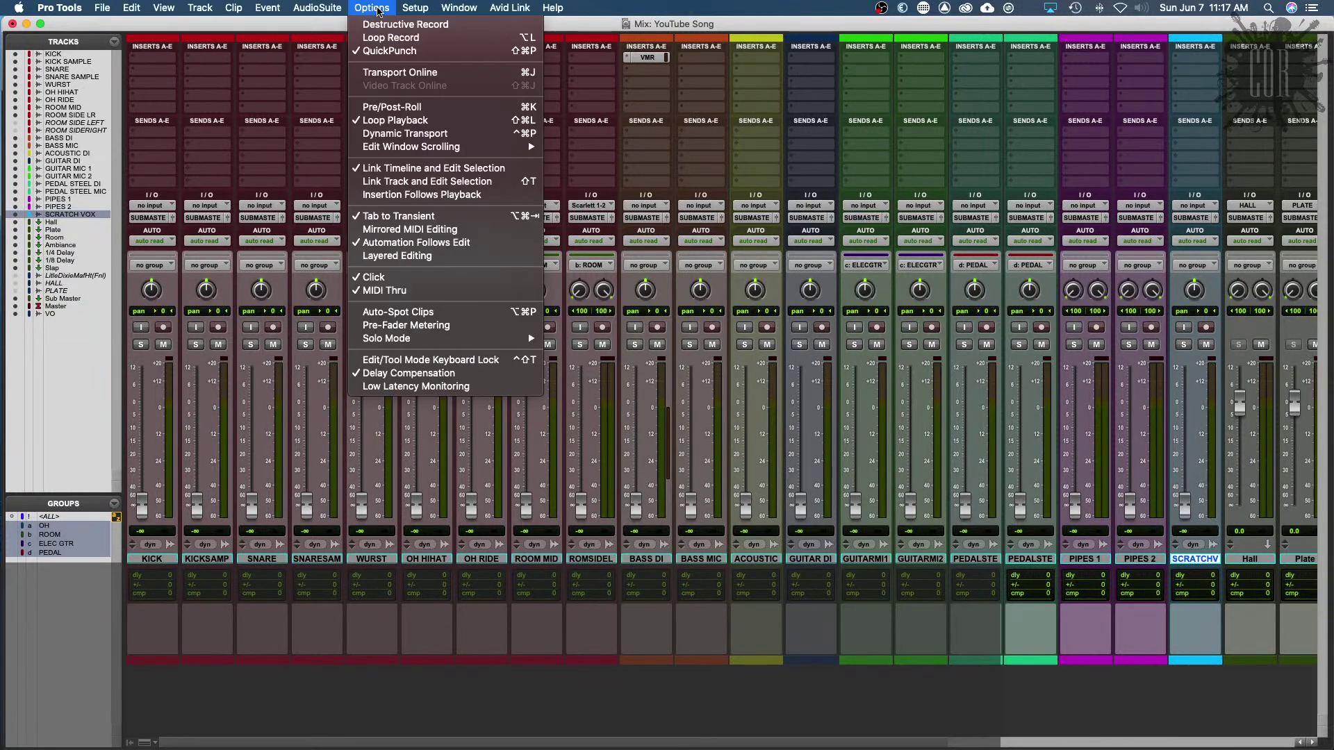
left_click(405, 327)
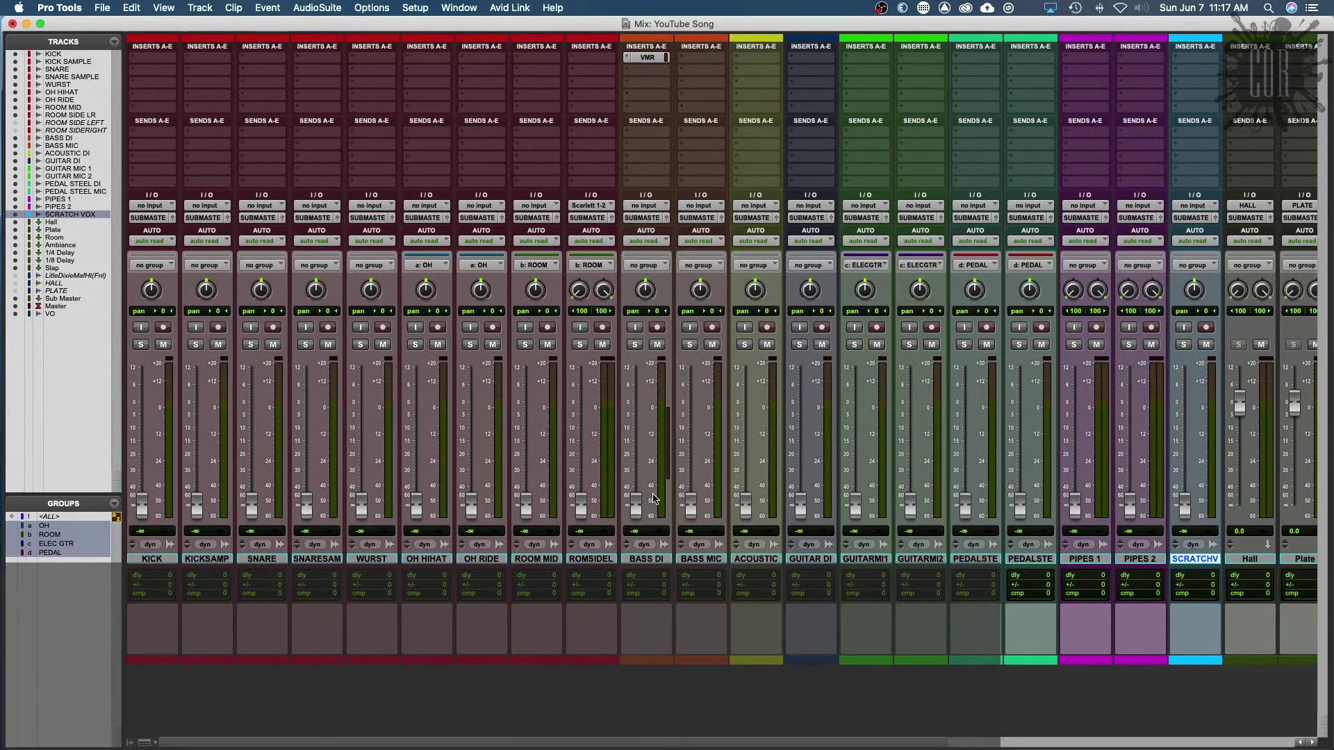
Step: Place the playback start in bar 13 where the drums come in, and play the song with the Mix window showing
key("super+equal")
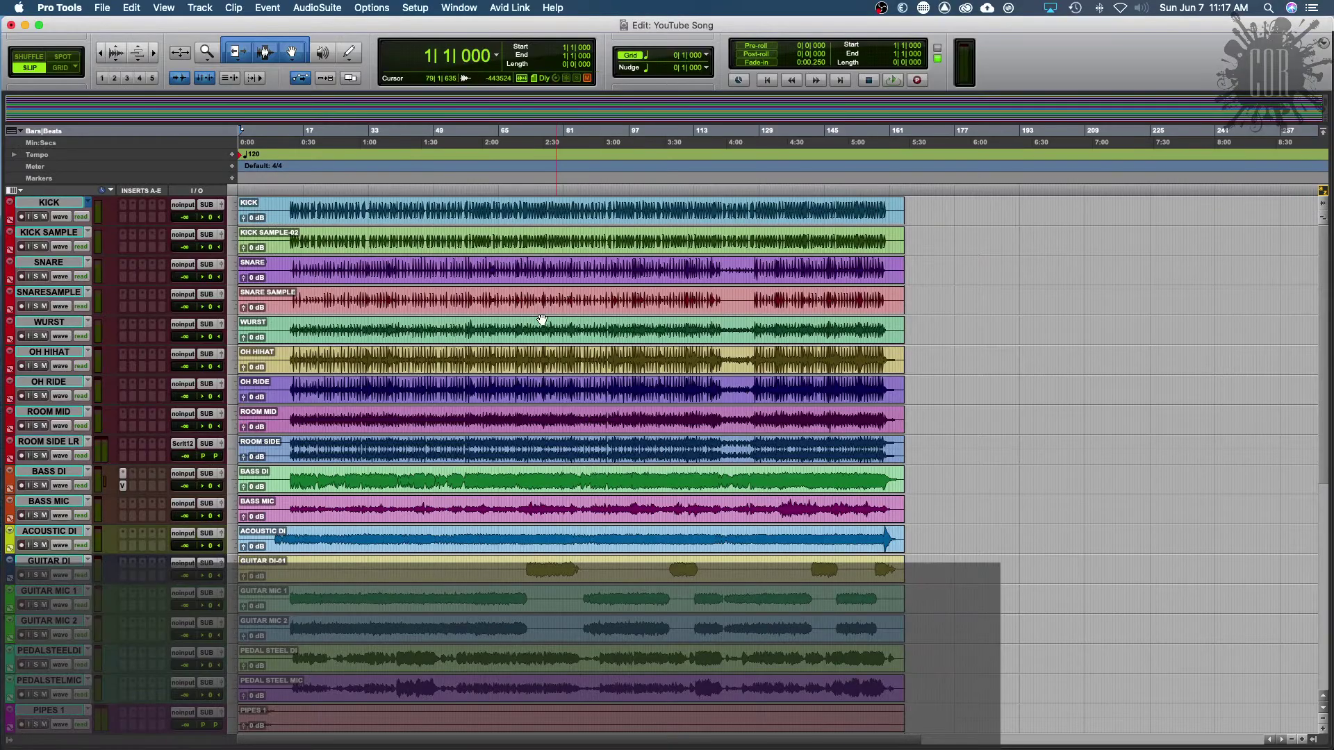
left_click(291, 202)
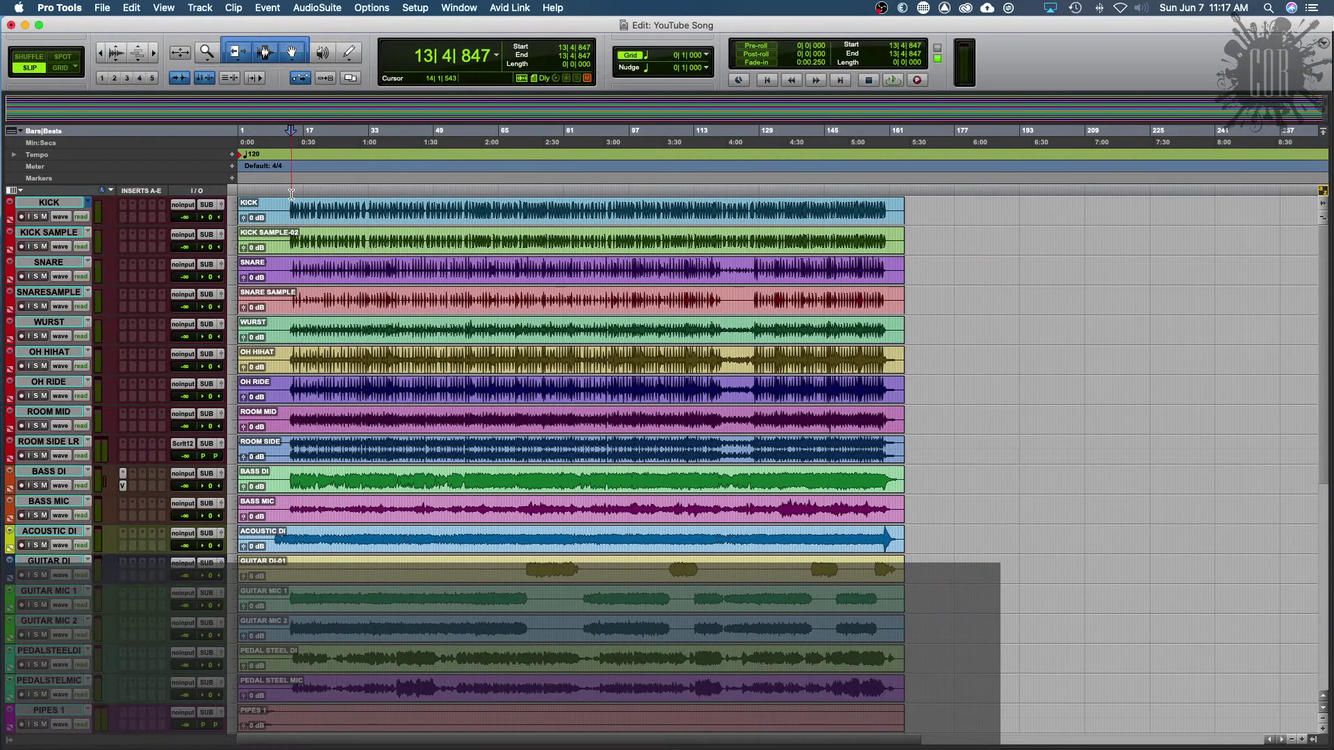
key("super+equal")
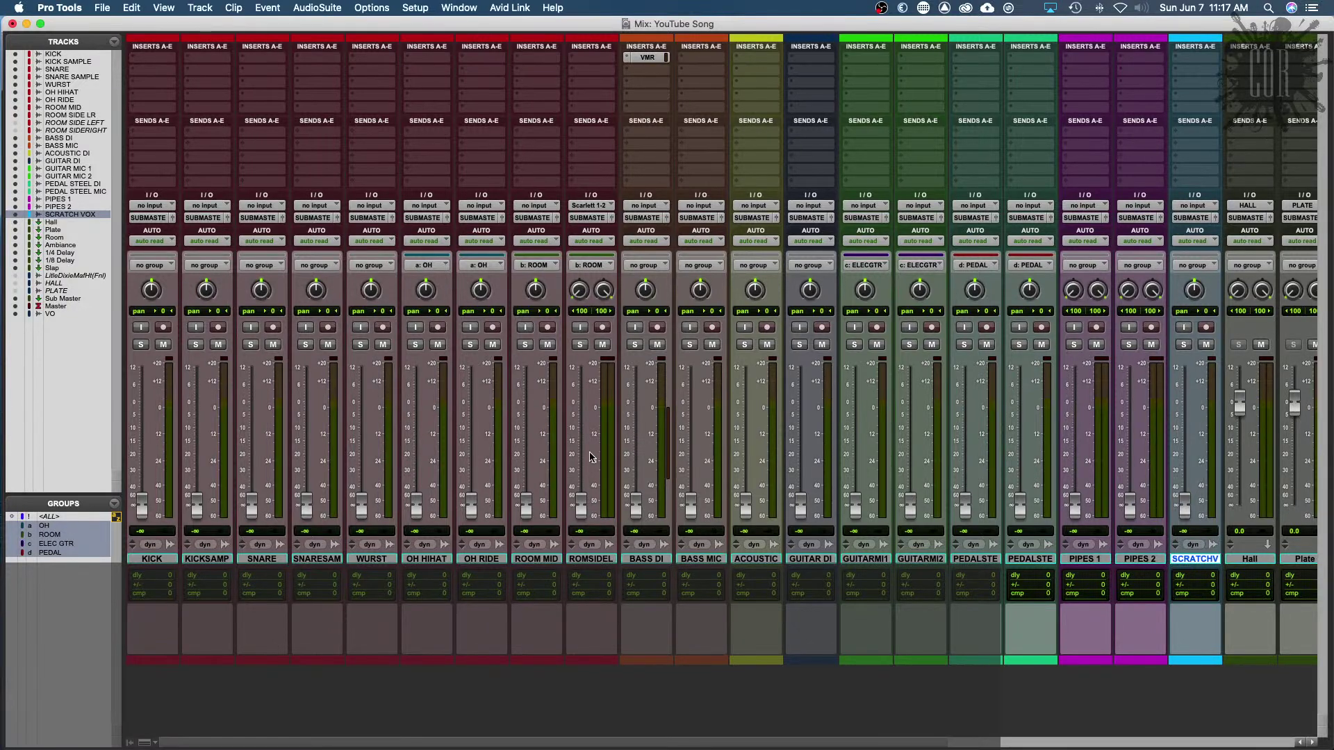
key("space")
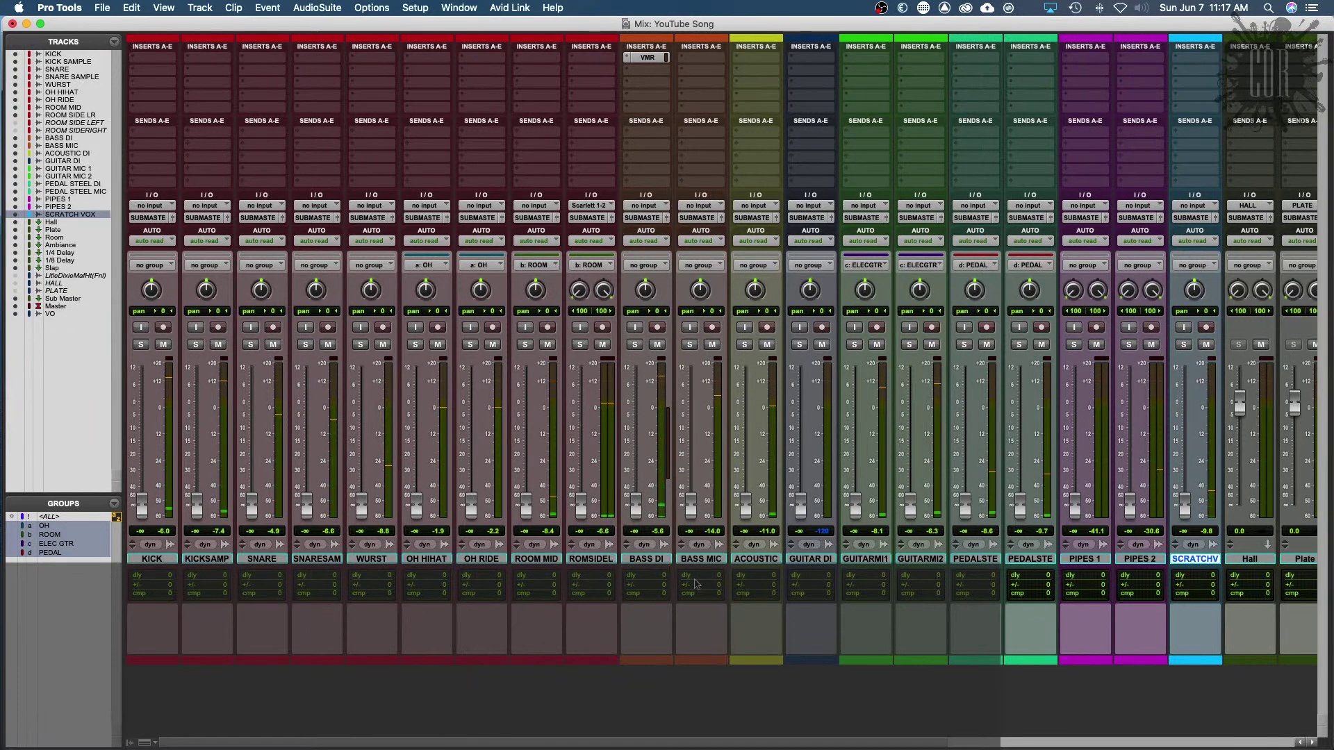
Step: Hide the VO track and collapse the track and group lists in the Mix window
left_click_drag(757, 742, 940, 747)
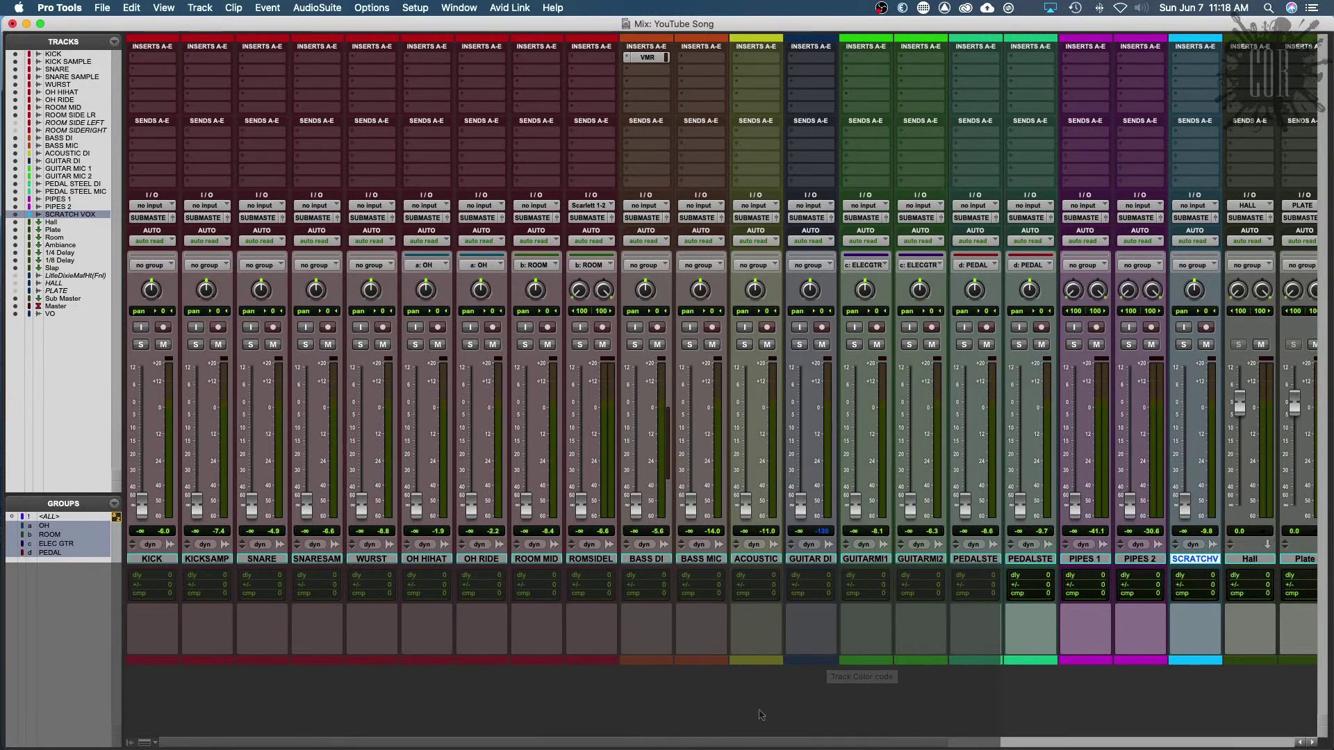
scroll(749, 743, "right", 10)
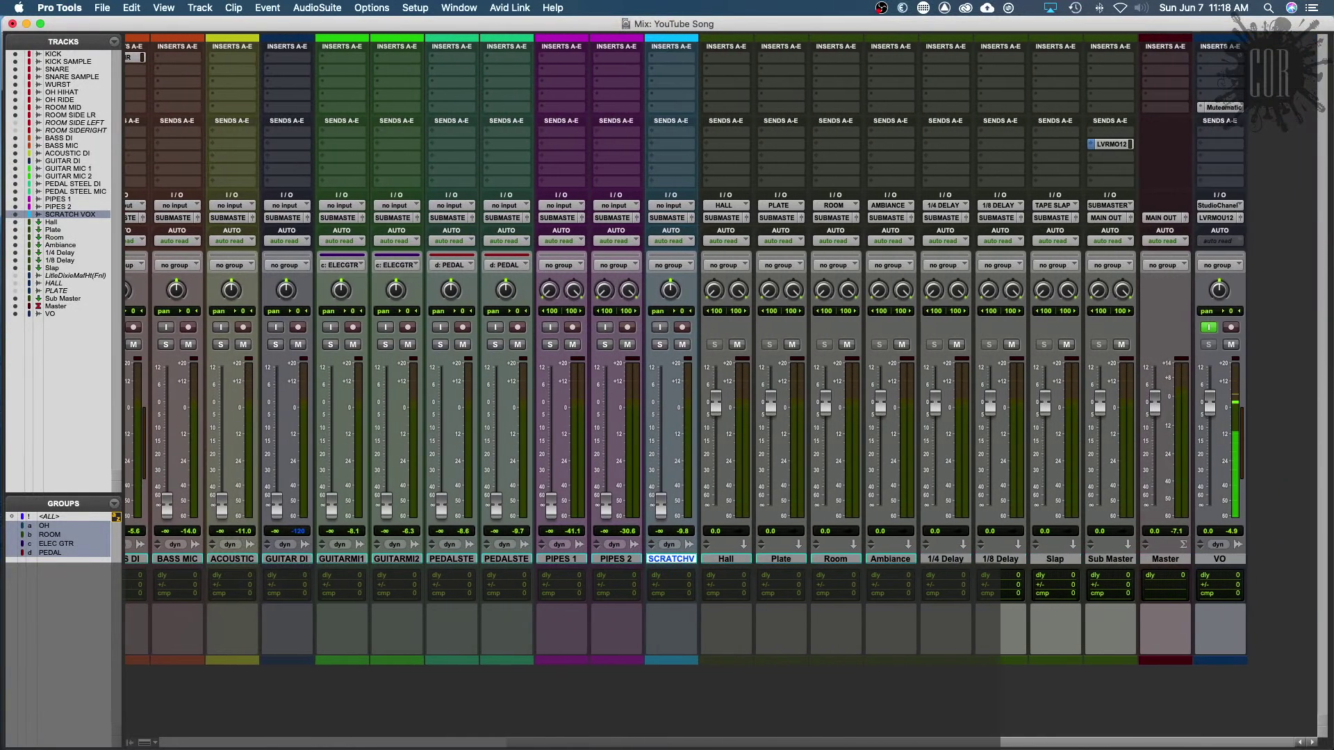
scroll(827, 747, "left", 6)
scroll(827, 747, "left", 3)
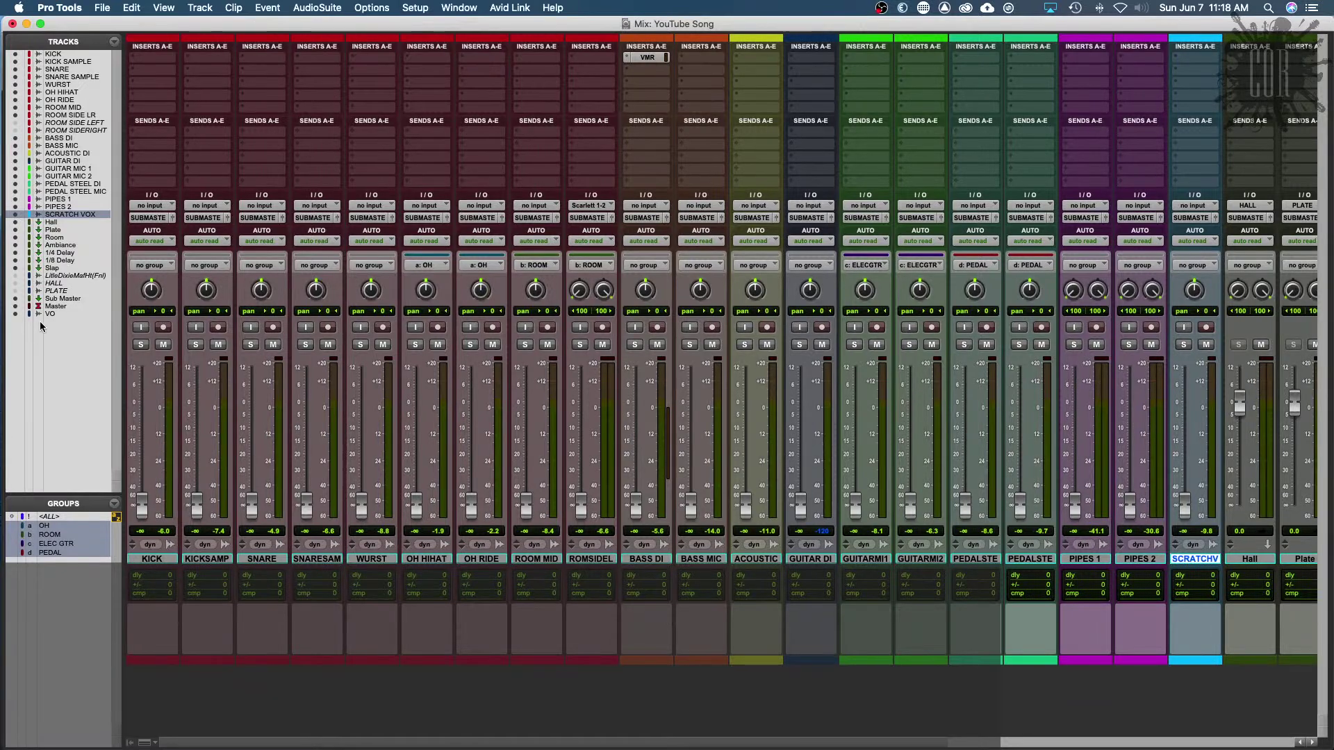
left_click(14, 316)
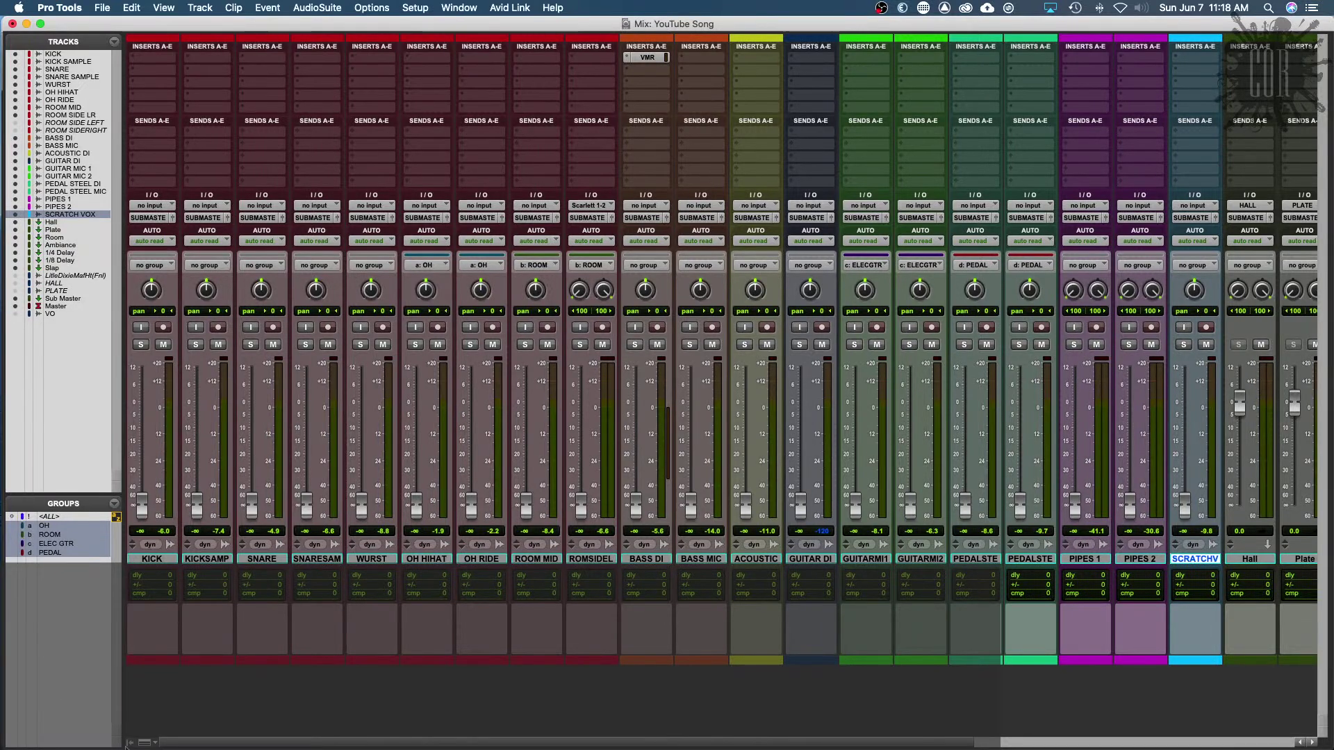
left_click(130, 743)
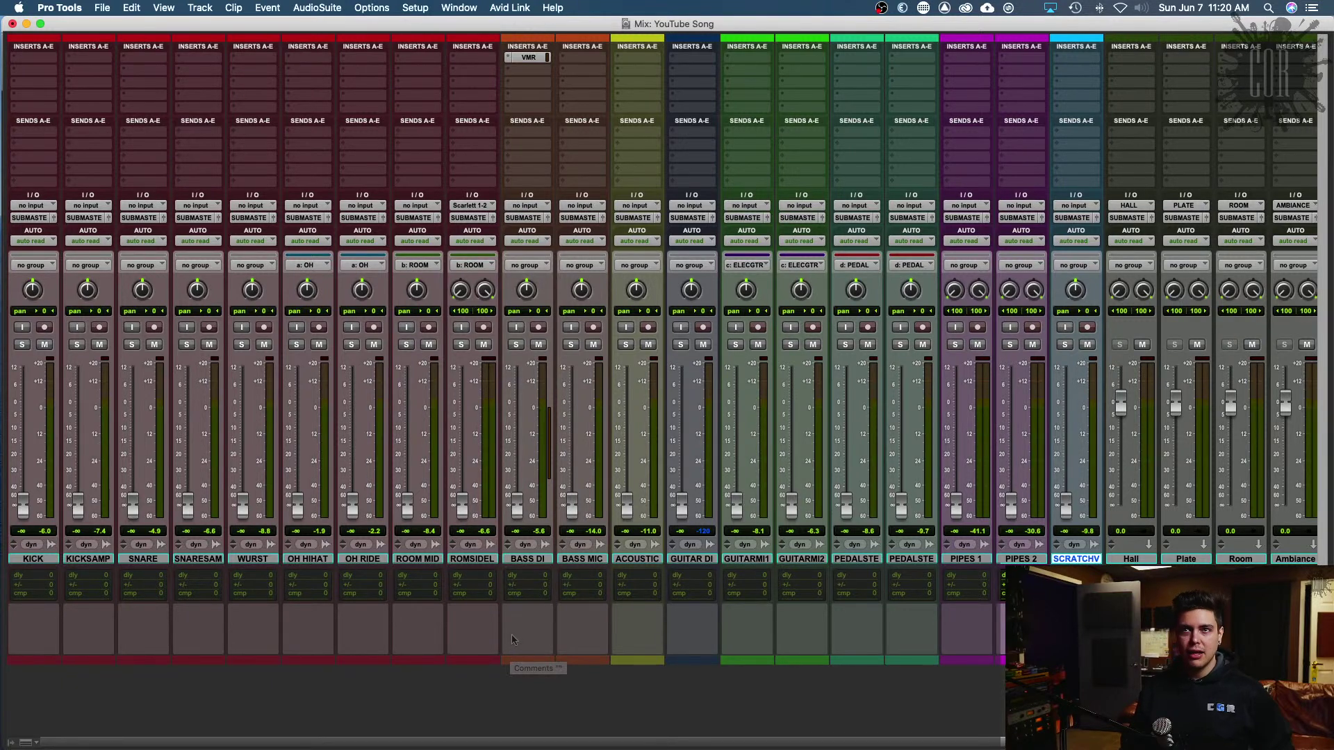
Step: Play the song and set the faders: OH HIHAT and OH RIDE to -10.0, KICK to -4.9, SNARE to 0.0
key("space")
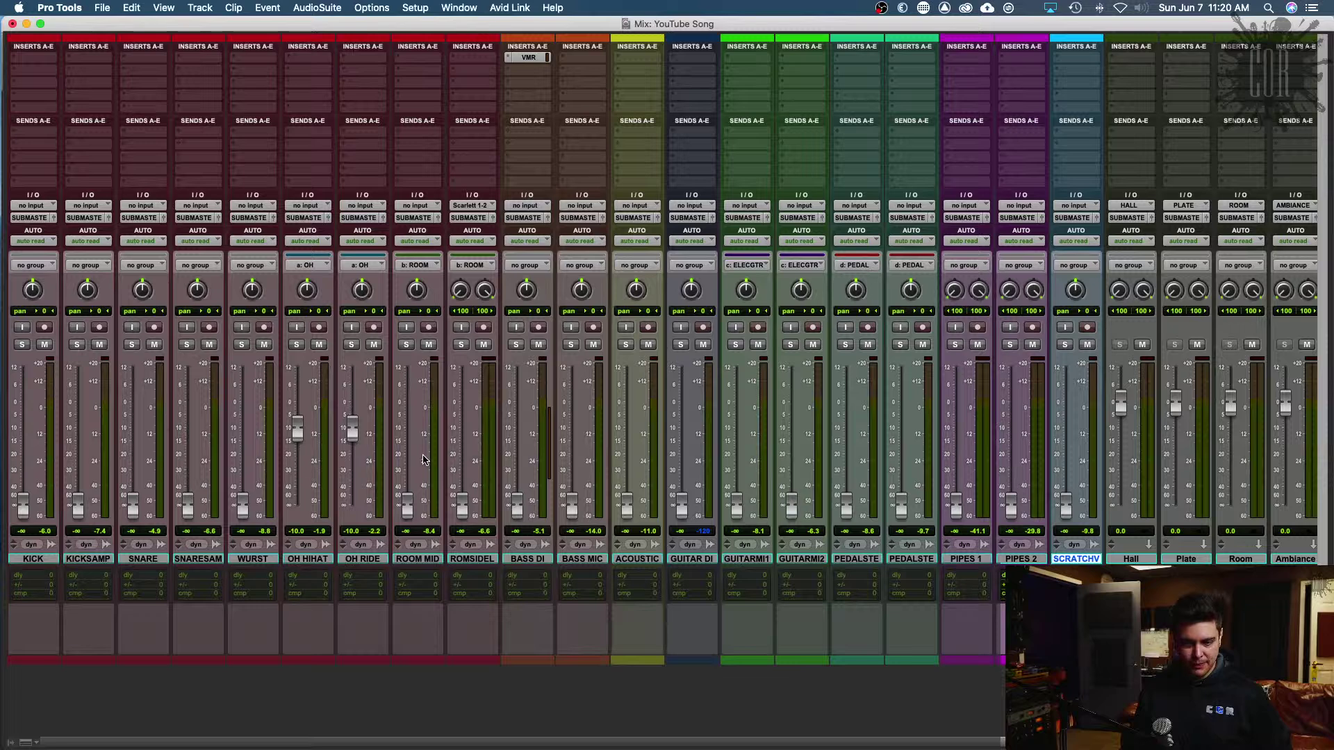
key("space")
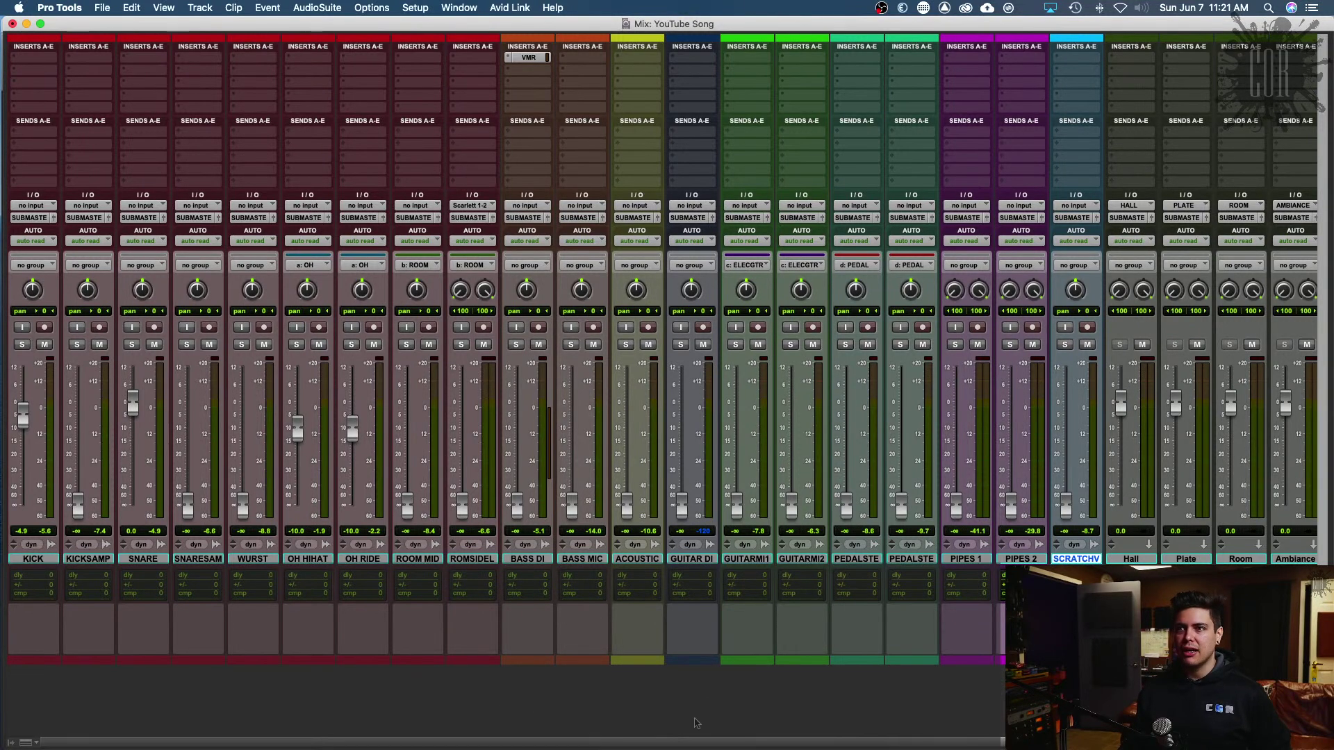
Step: Turn off Pre-Fader Metering so the meters follow the fader levels
scroll(691, 743, "right", 3)
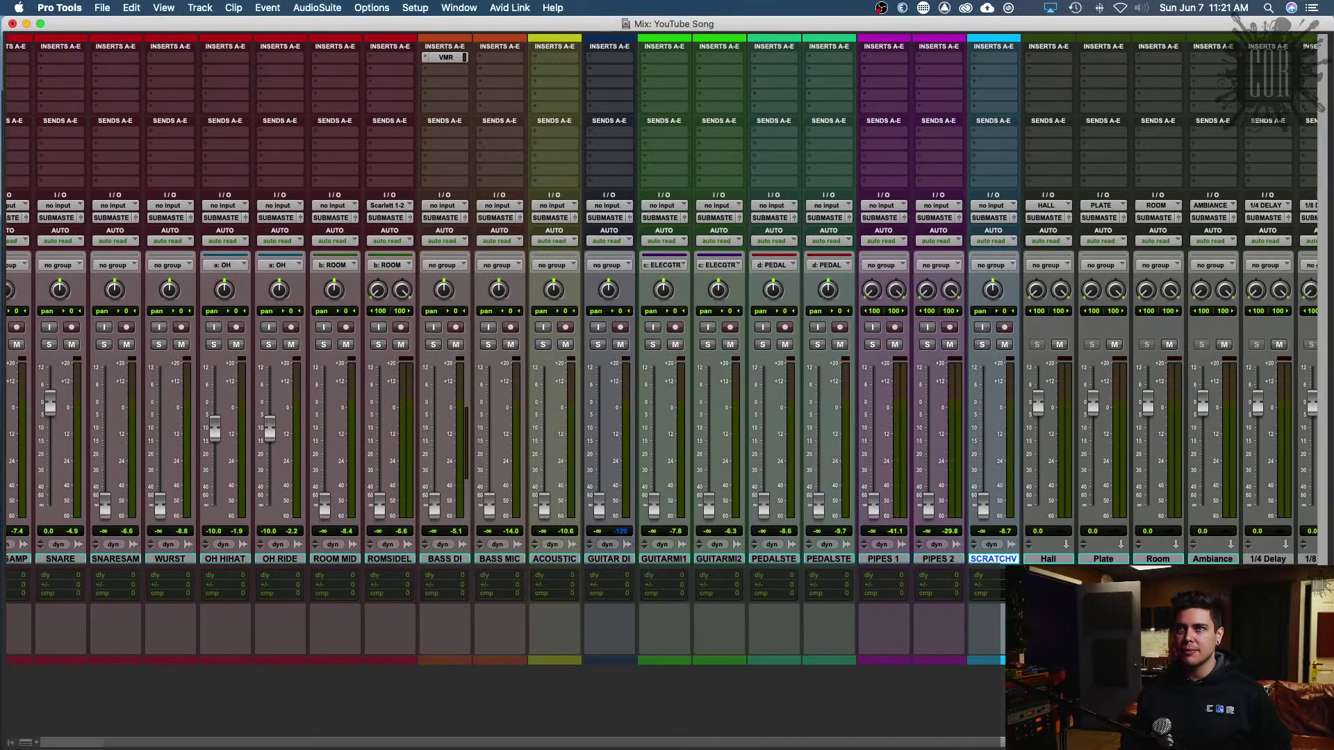
scroll(692, 744, "left", 4)
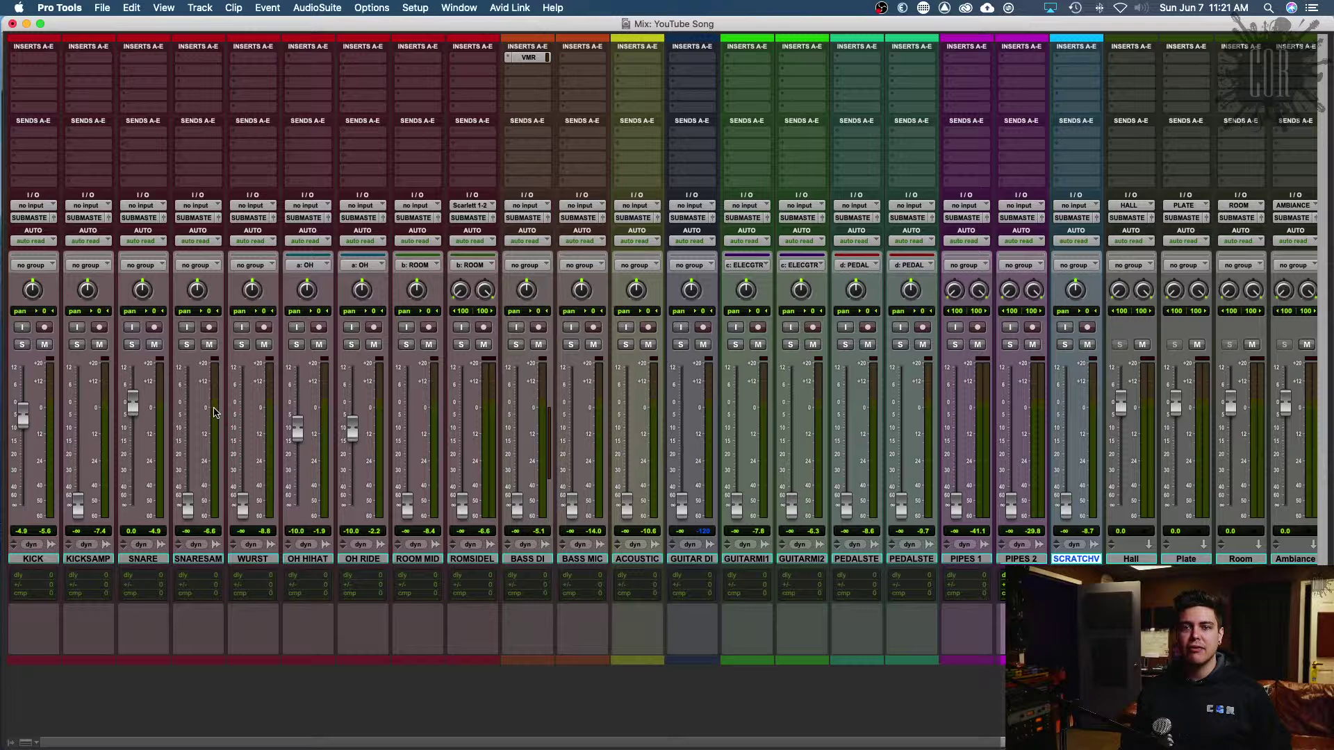
left_click(403, 8)
mouse_move(372, 8)
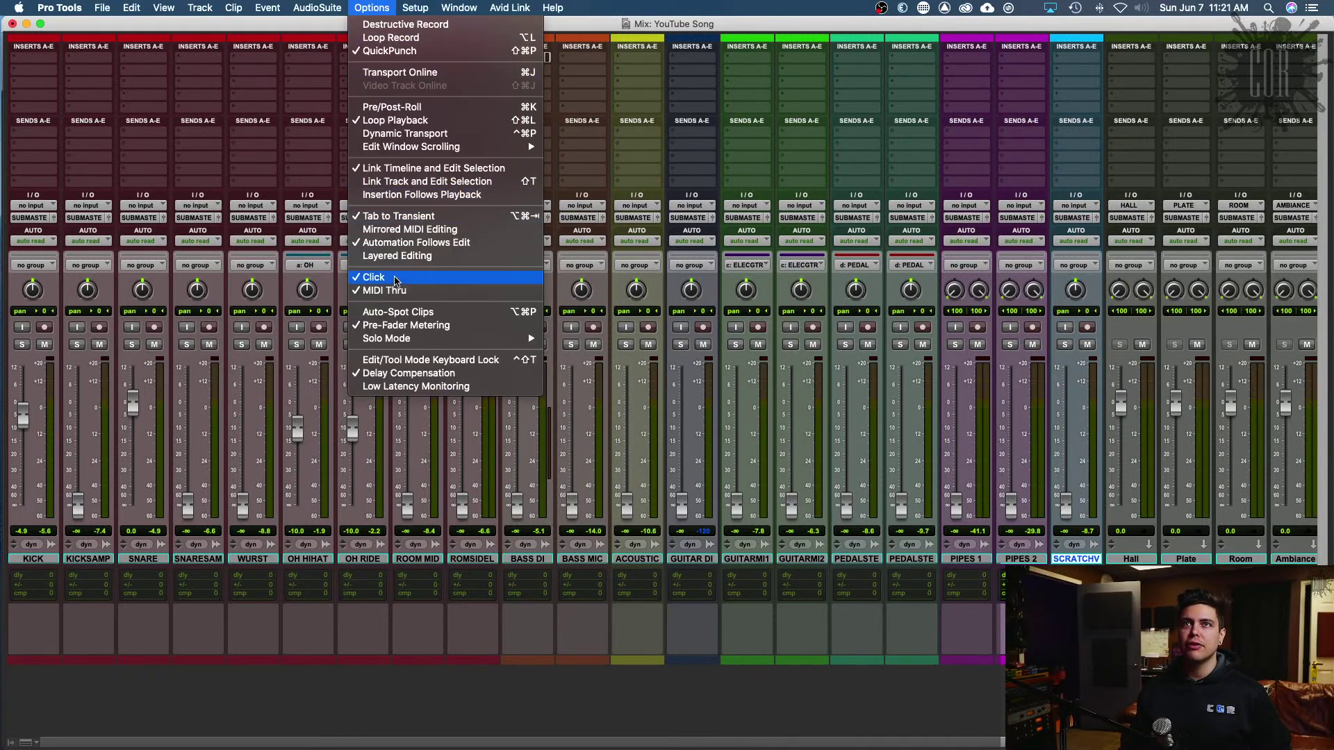
left_click(381, 326)
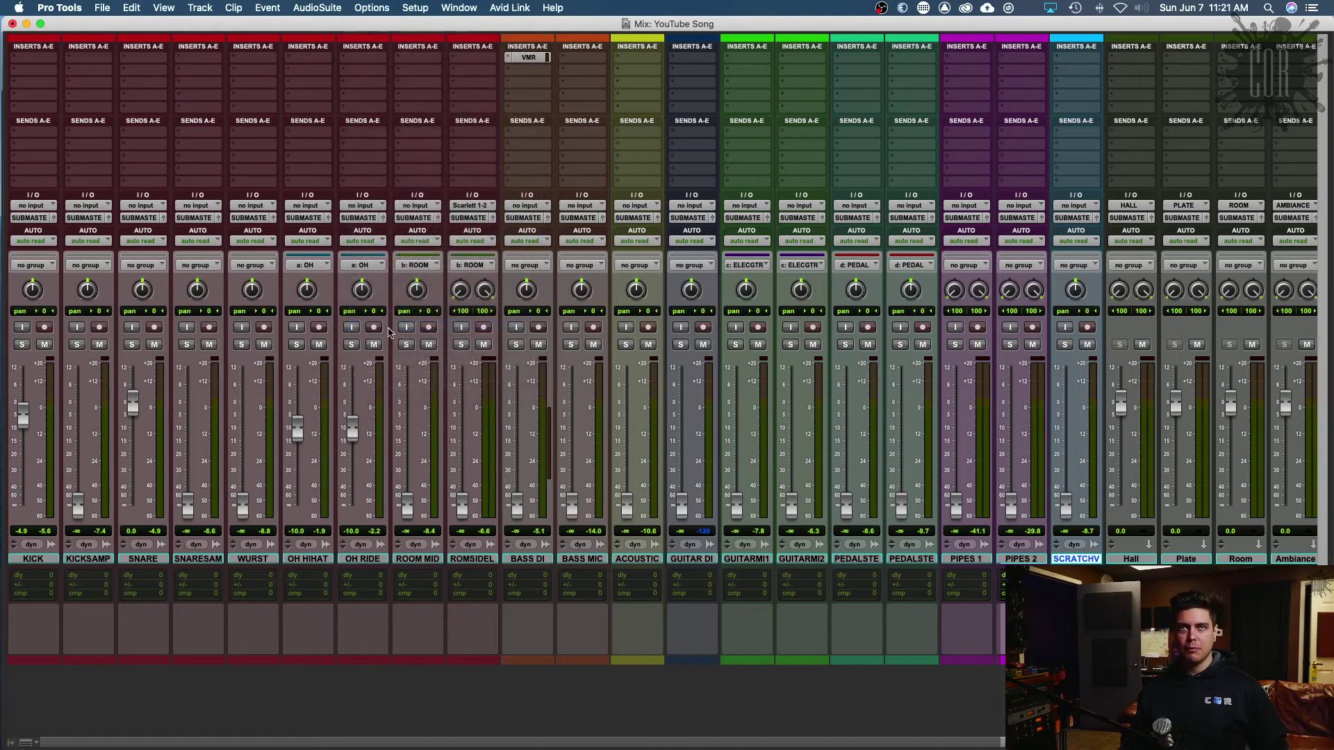
Step: Look through the meter types on the WURST track and switch the track meters to Sample Peak
key("space")
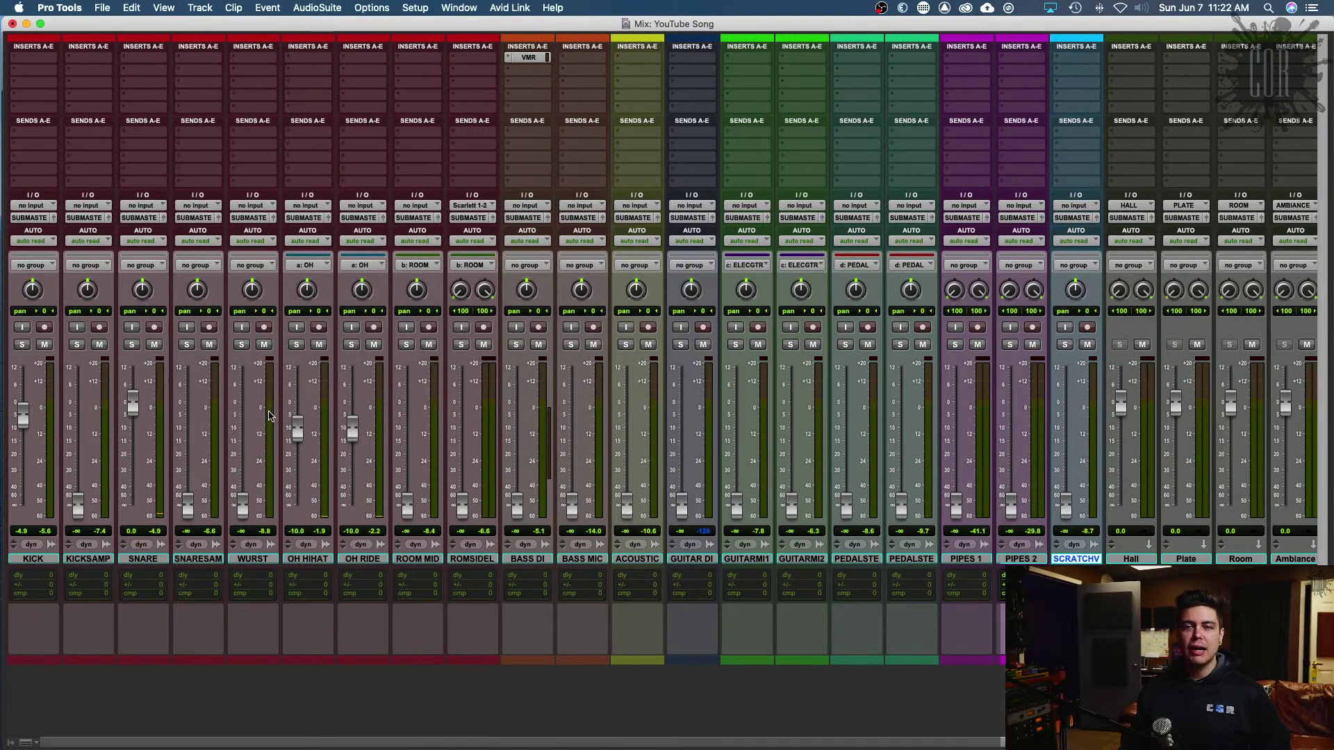
right_click(269, 415)
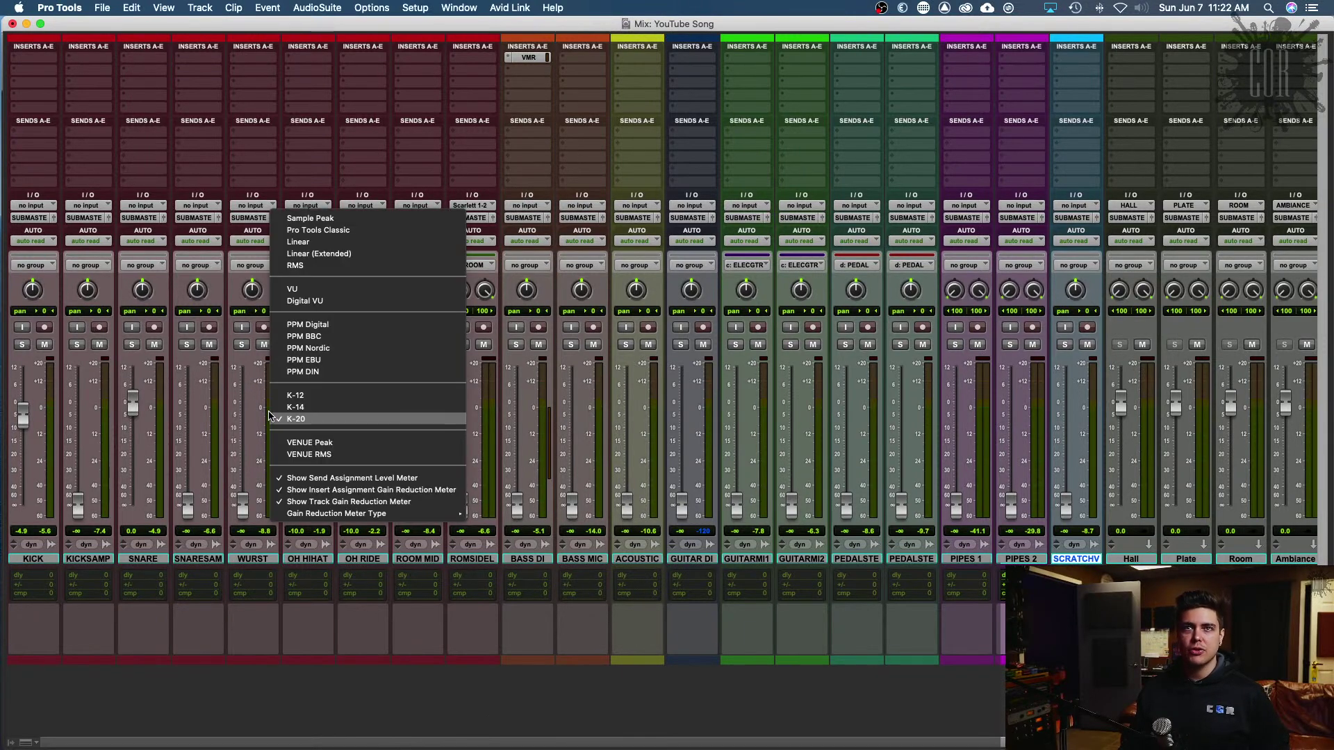
left_click(252, 406)
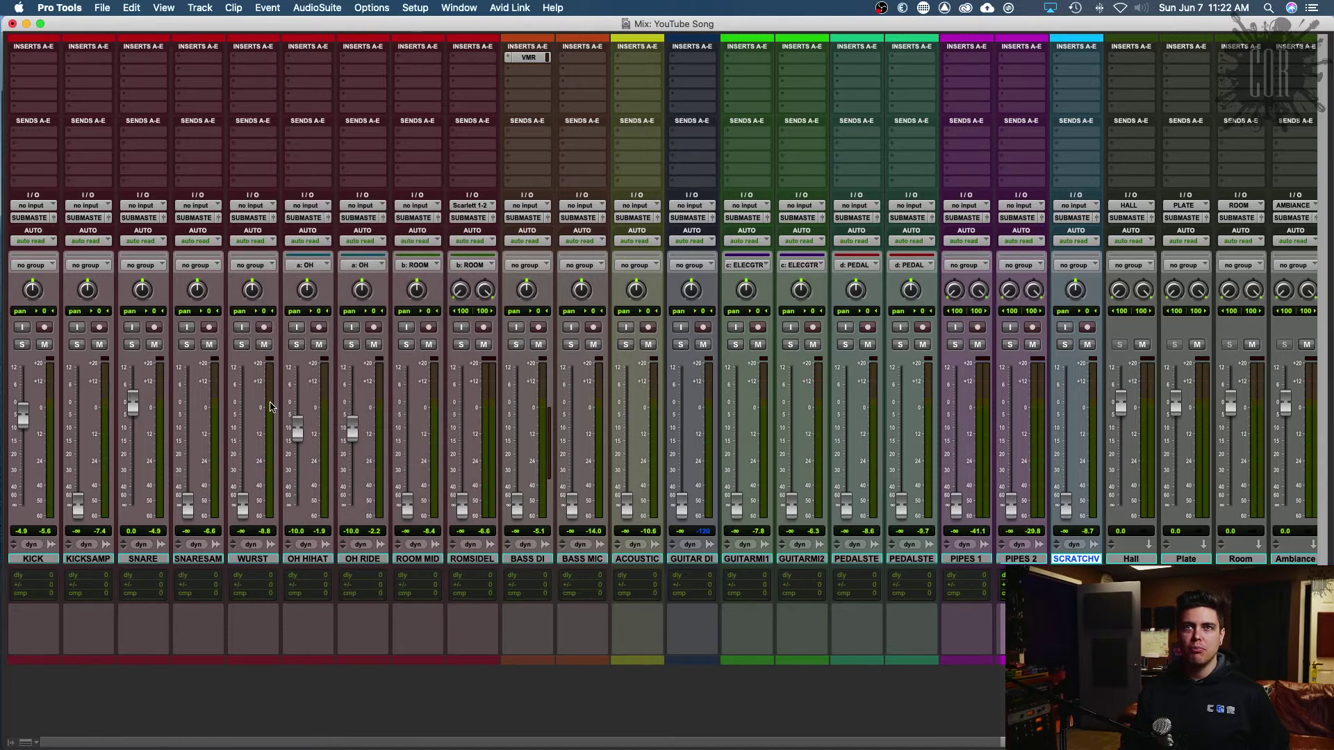
right_click(269, 406)
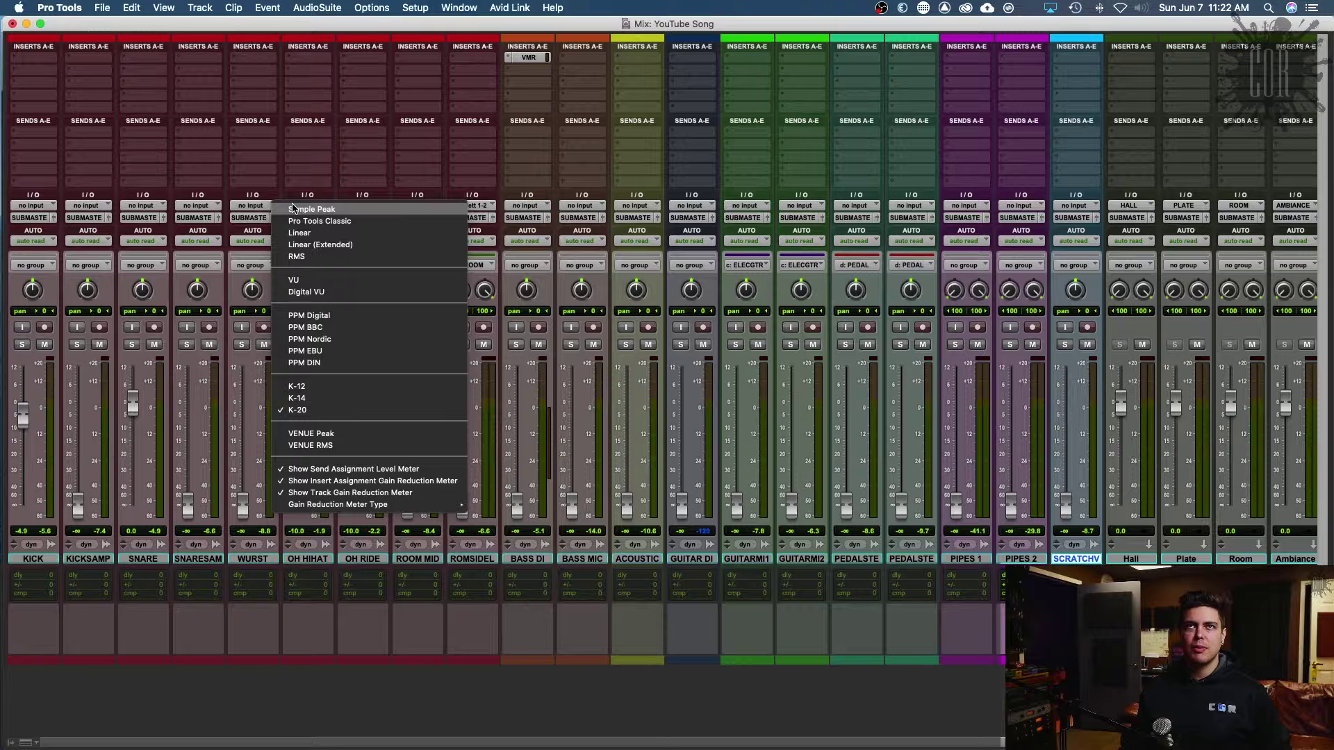
left_click(293, 209)
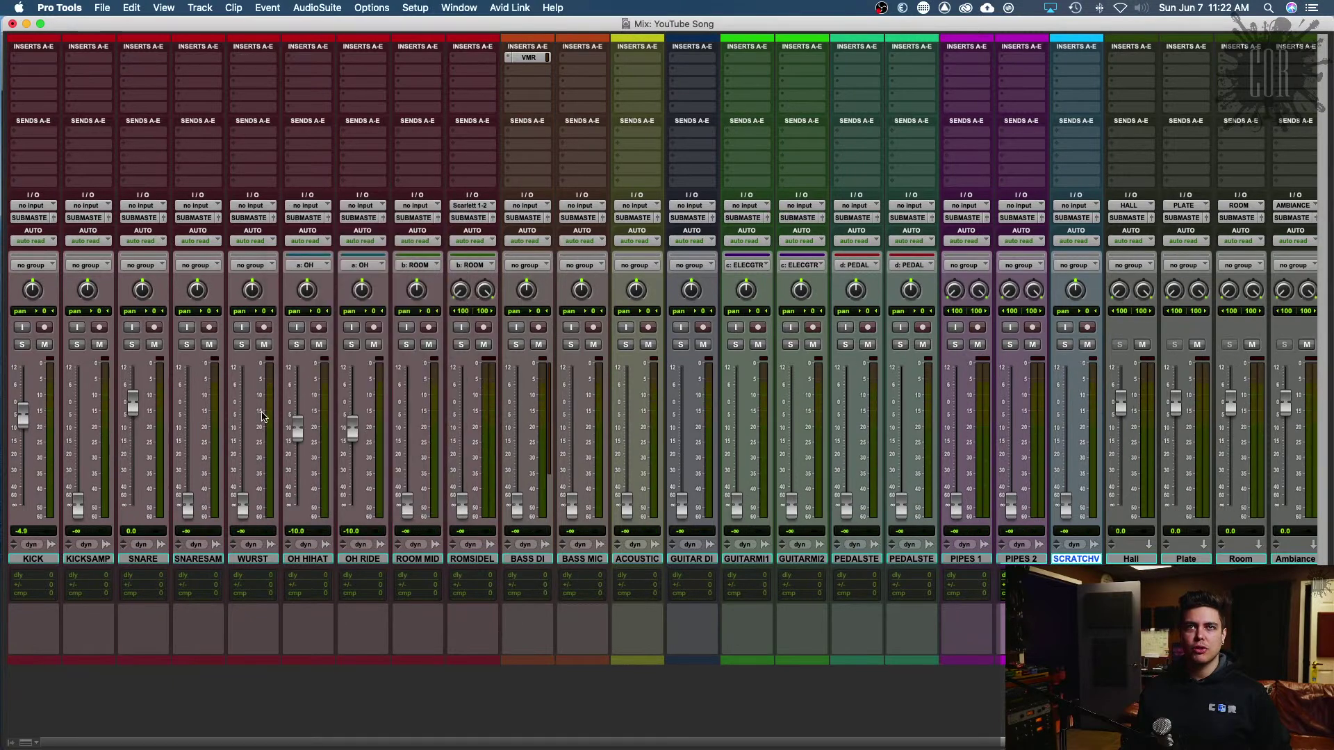
Step: Set the track meters back to the K-20 type
right_click(268, 387)
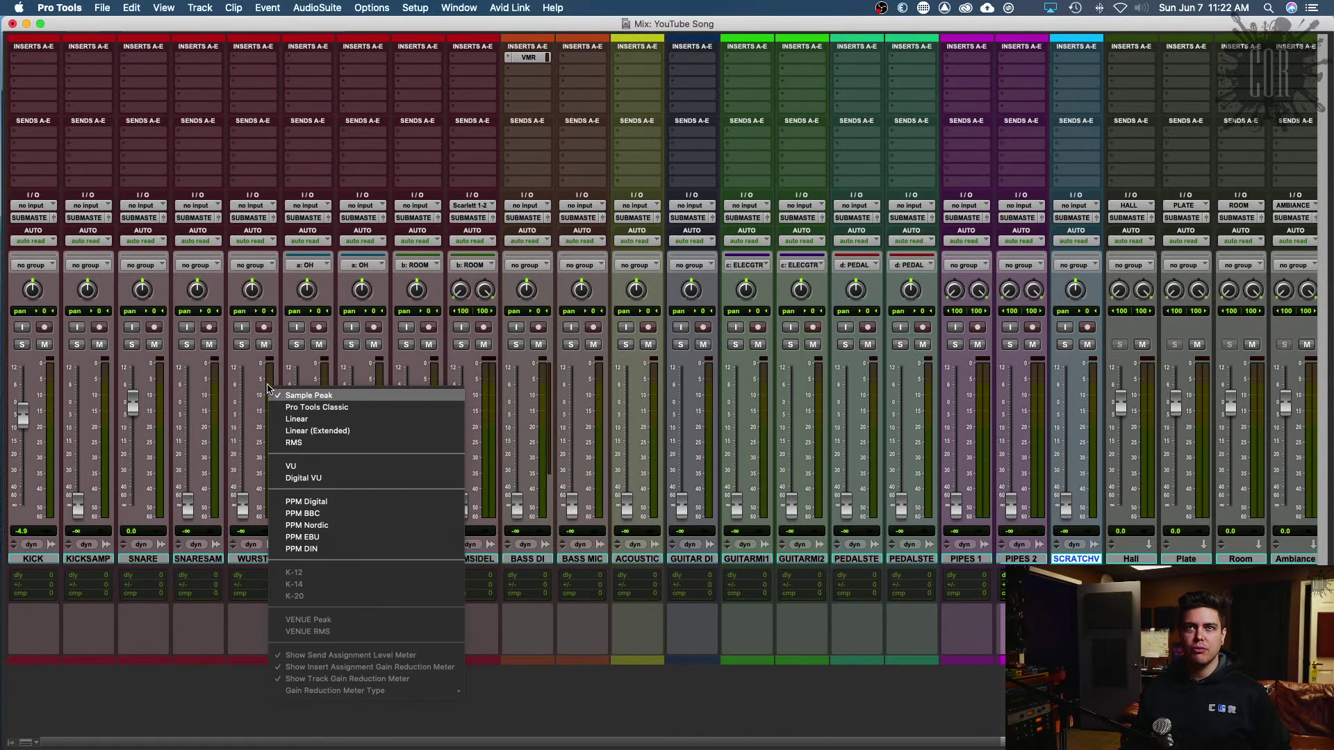
left_click(295, 598)
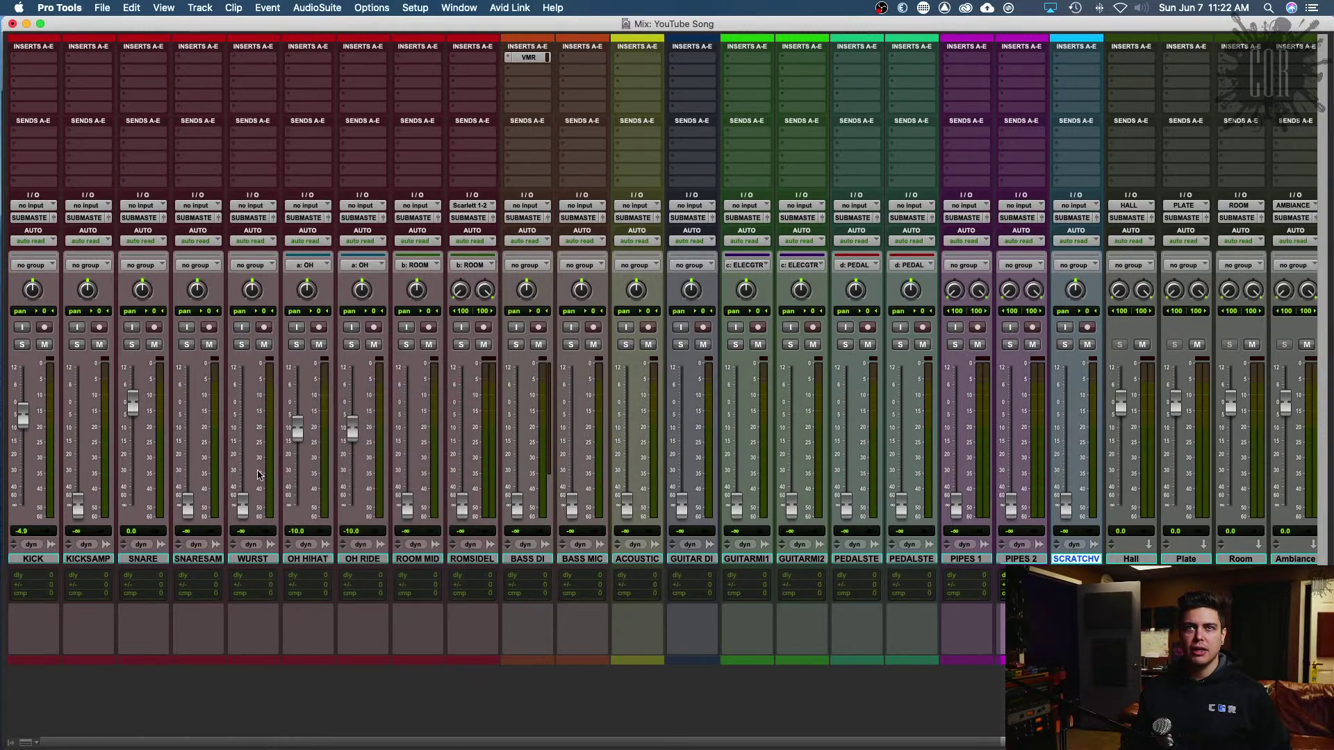
right_click(268, 411)
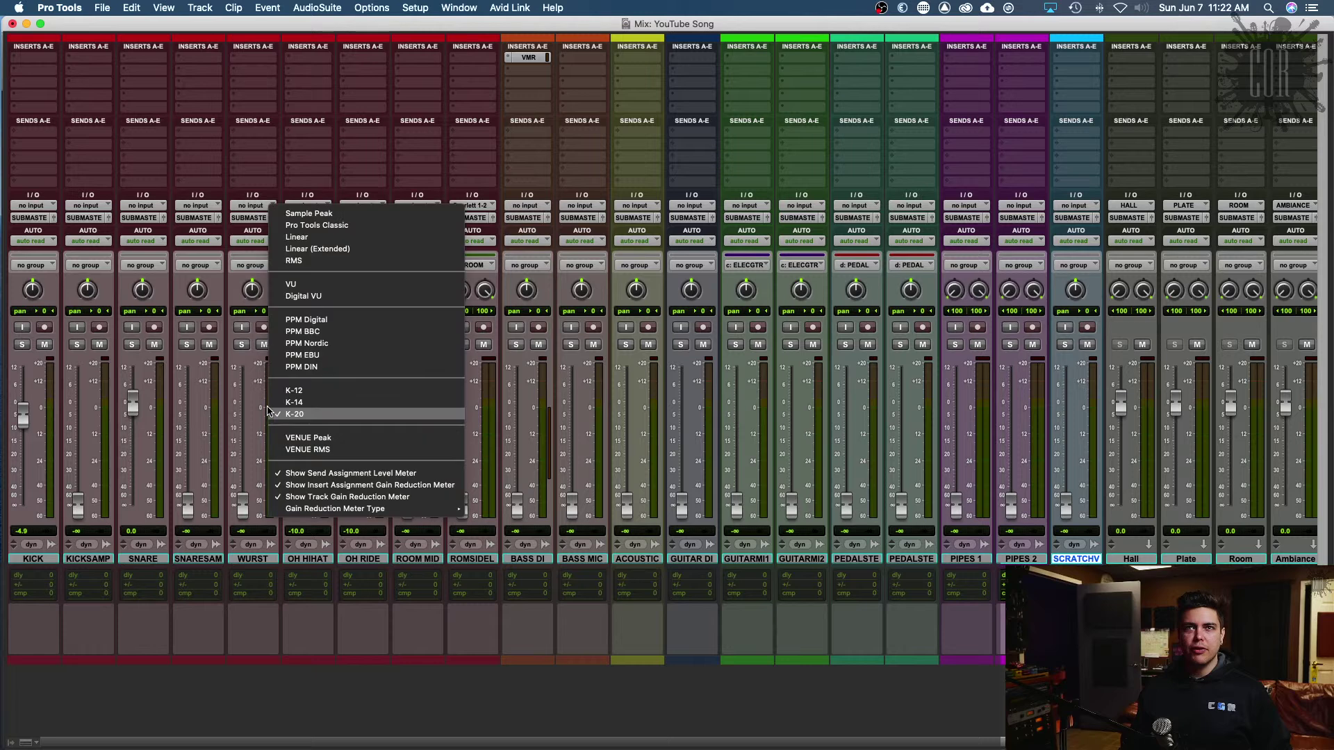
left_click(273, 416)
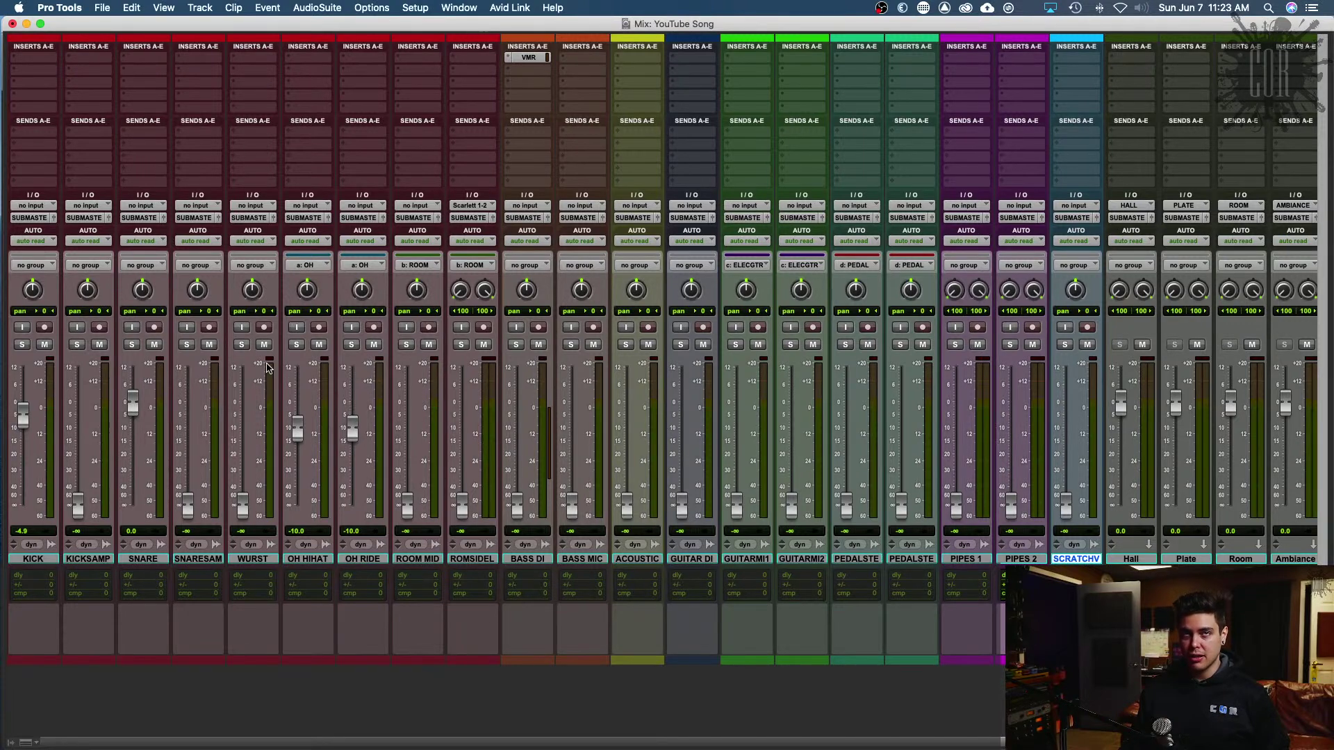
Step: Switch the track meters to Sample Peak, play the song to read the drum levels, and return the meters to K-20
right_click(270, 403)
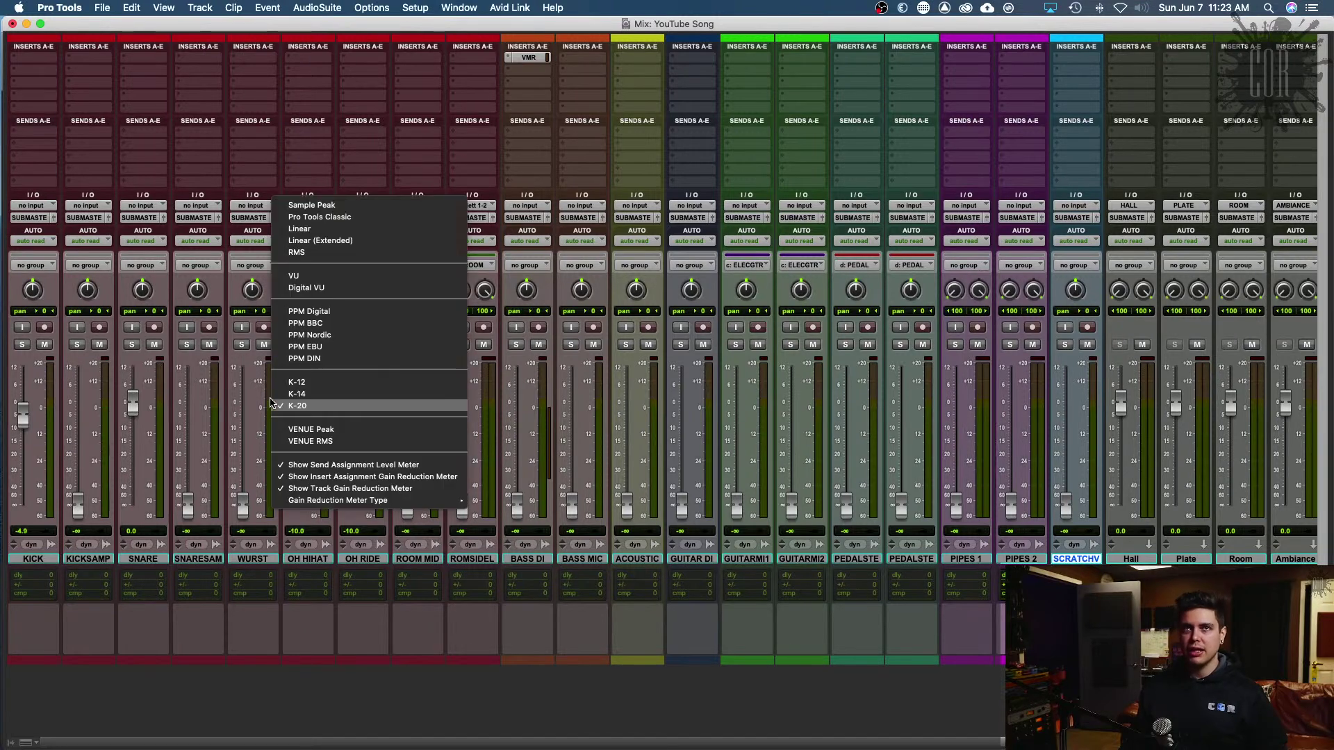
left_click(297, 205)
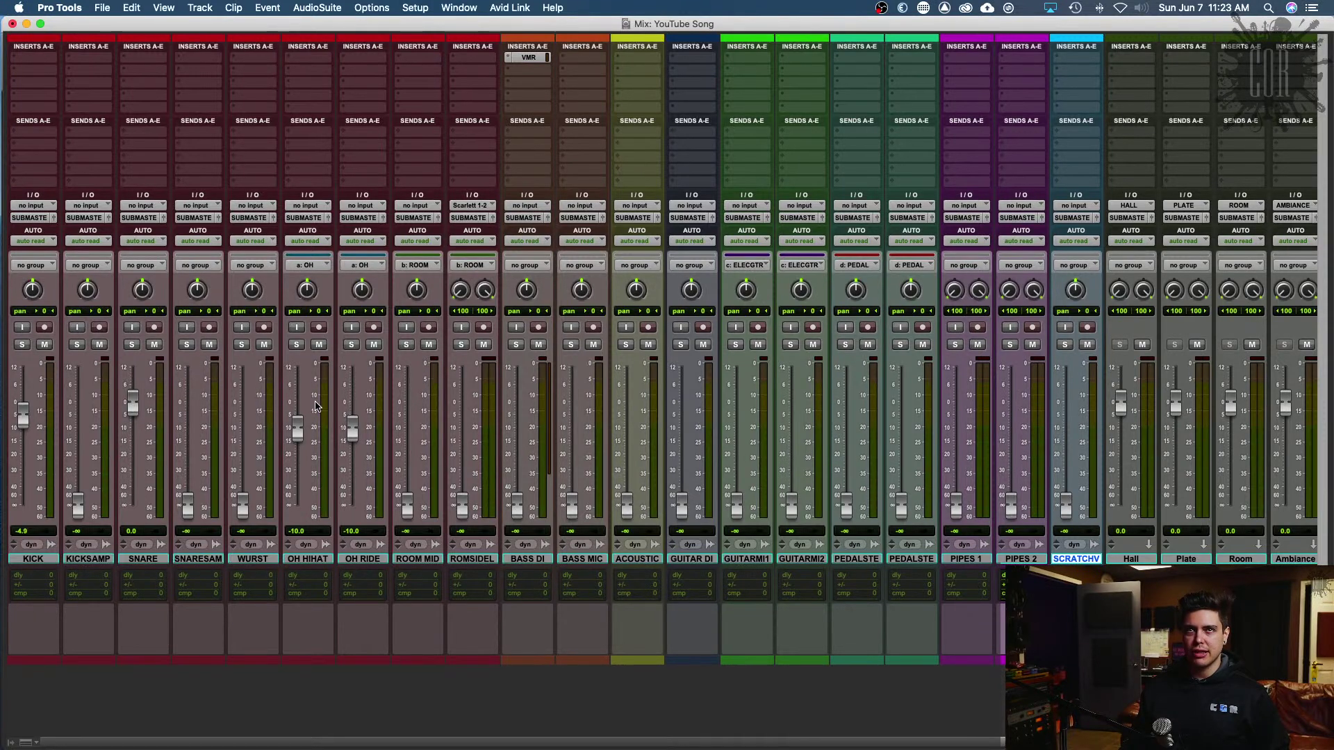
key("space")
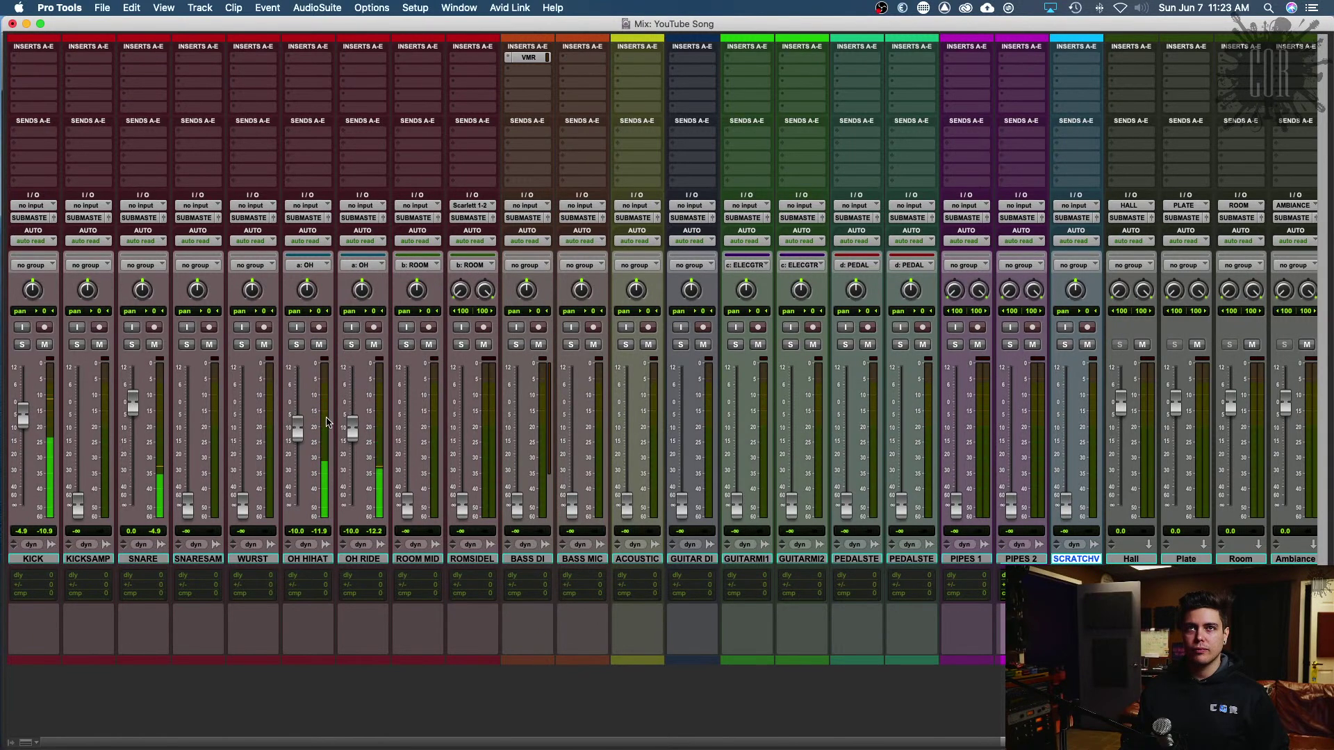
right_click(324, 421)
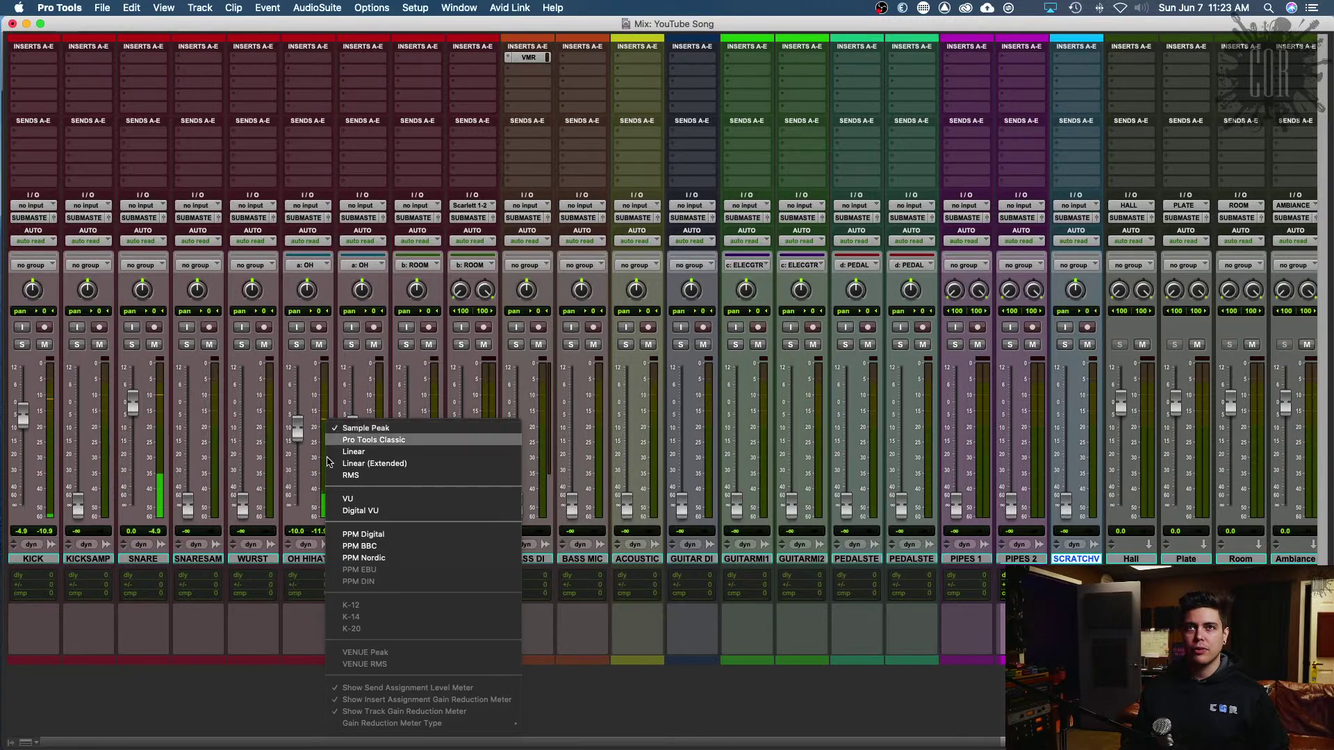
left_click(368, 629)
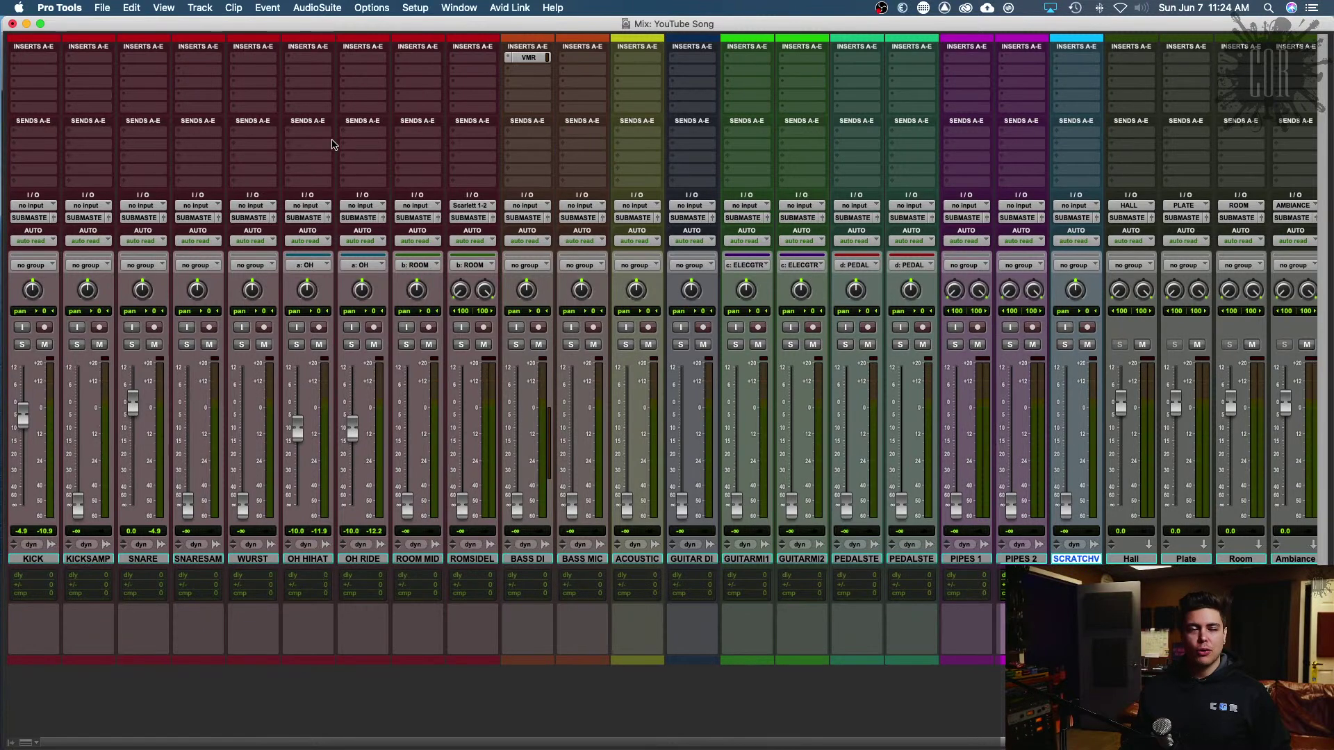
Step: Insert the mono mvMeter plug-in on the OH HIHAT track and move its window over the faders in the middle of the mixer
left_click(307, 110)
mouse_move(309, 110)
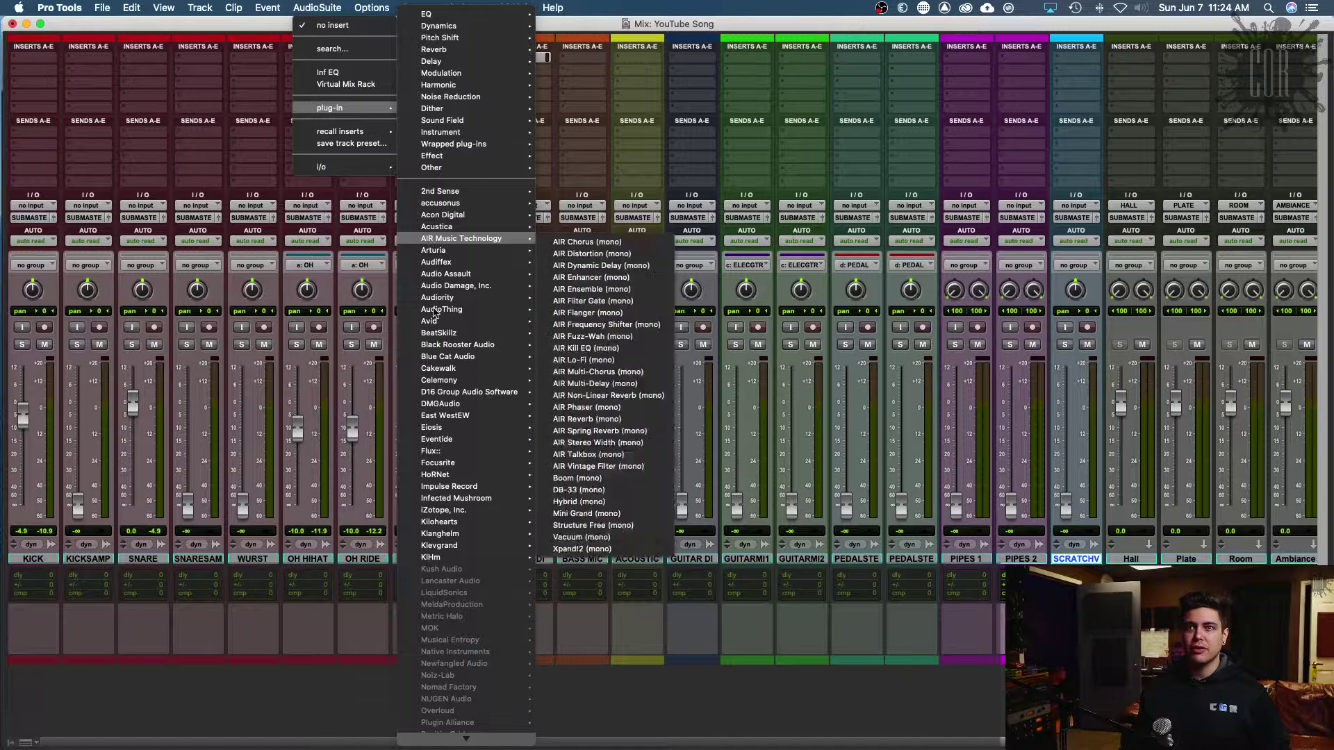
mouse_move(437, 541)
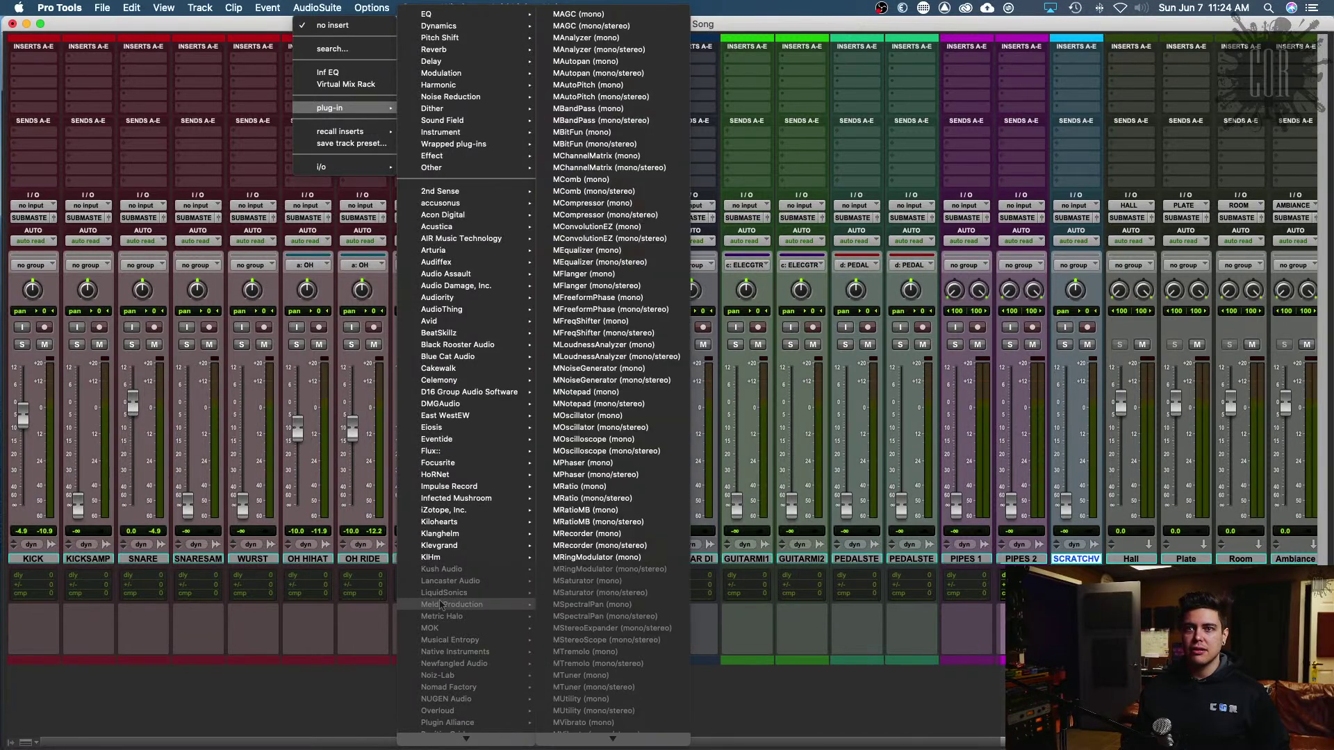
mouse_move(446, 642)
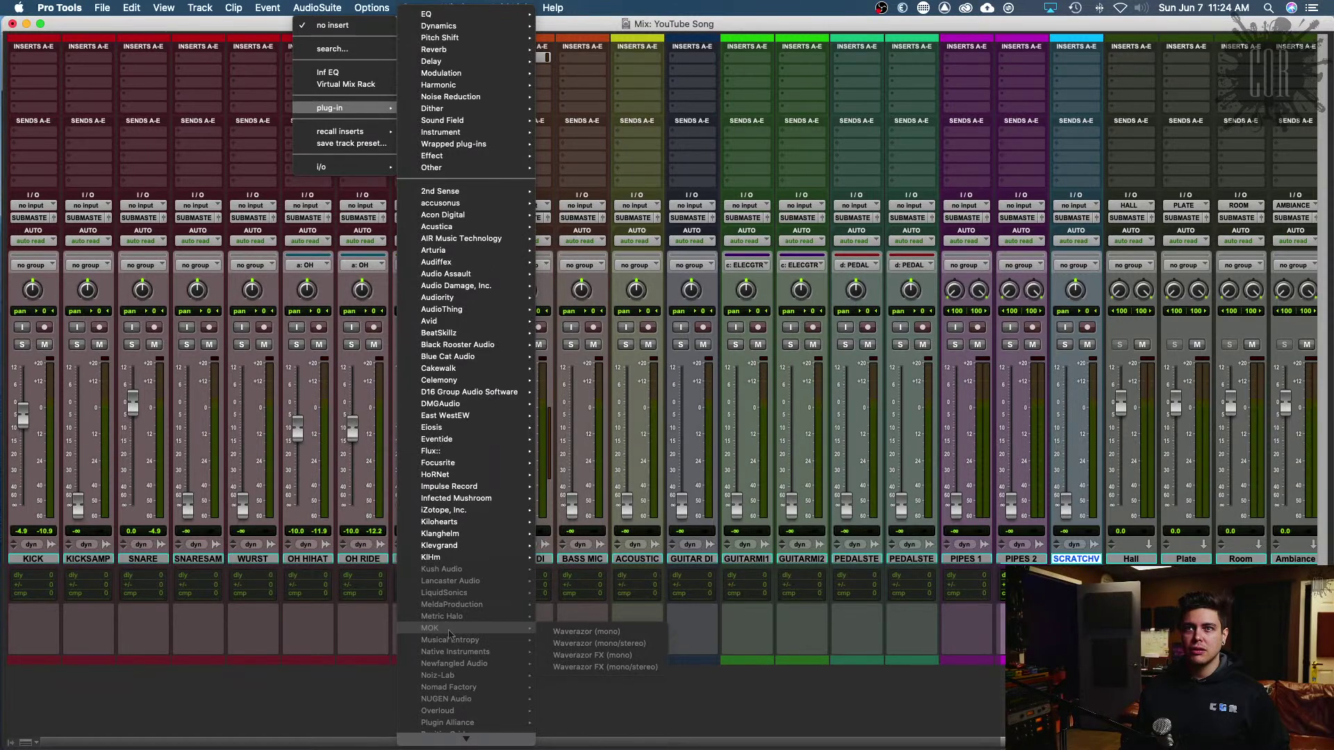
mouse_move(466, 738)
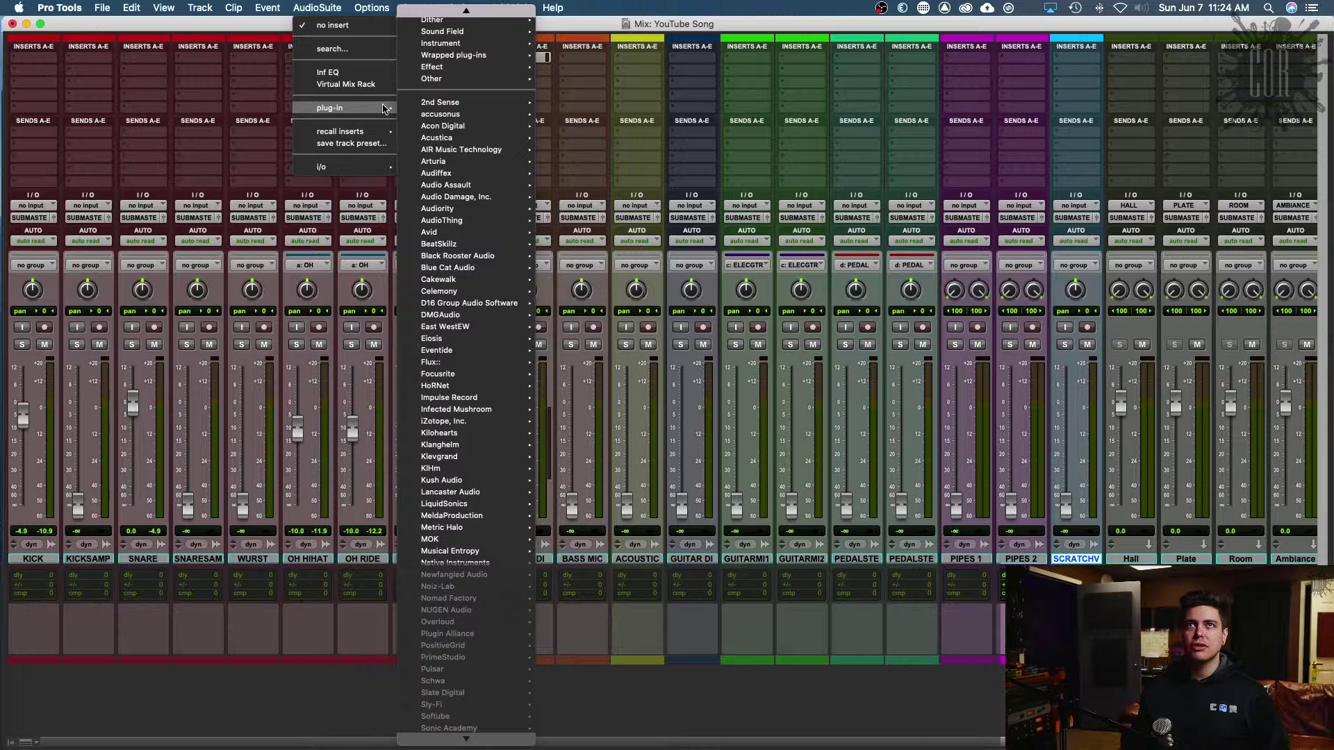
mouse_move(384, 109)
mouse_move(437, 174)
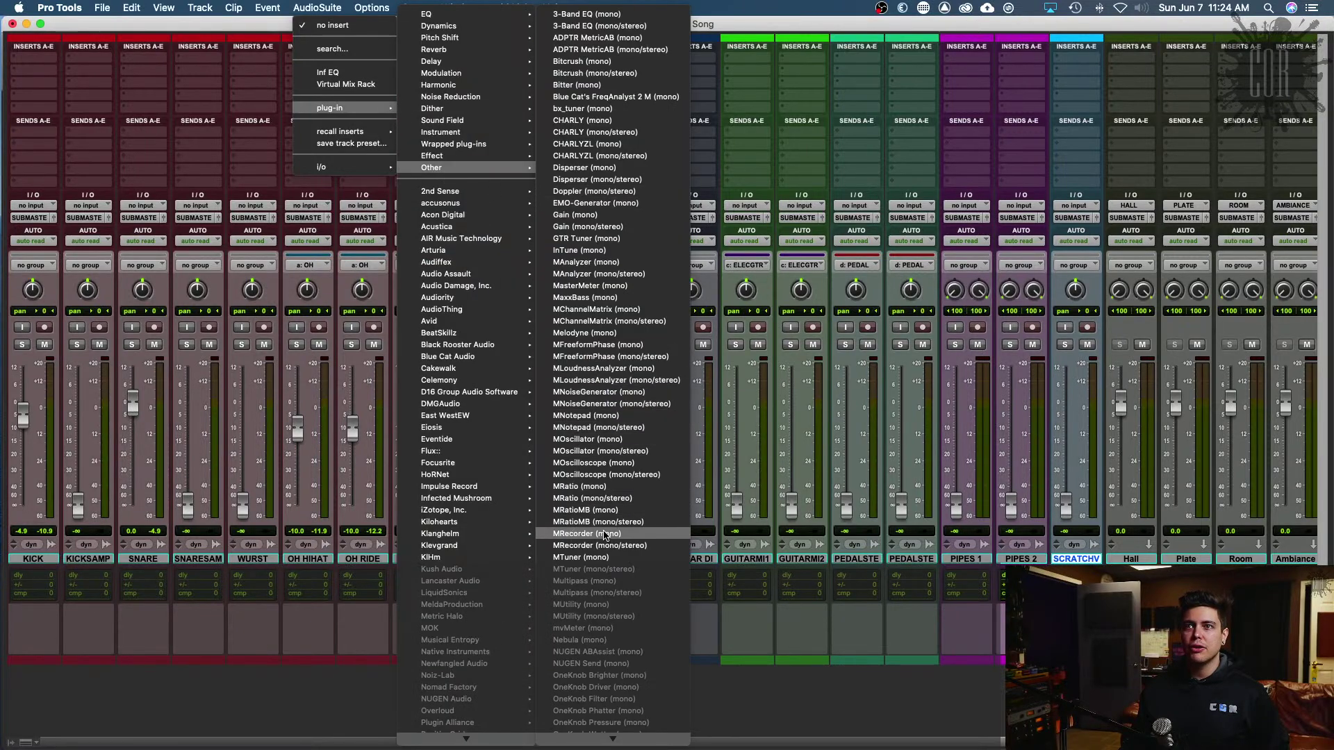
left_click(597, 629)
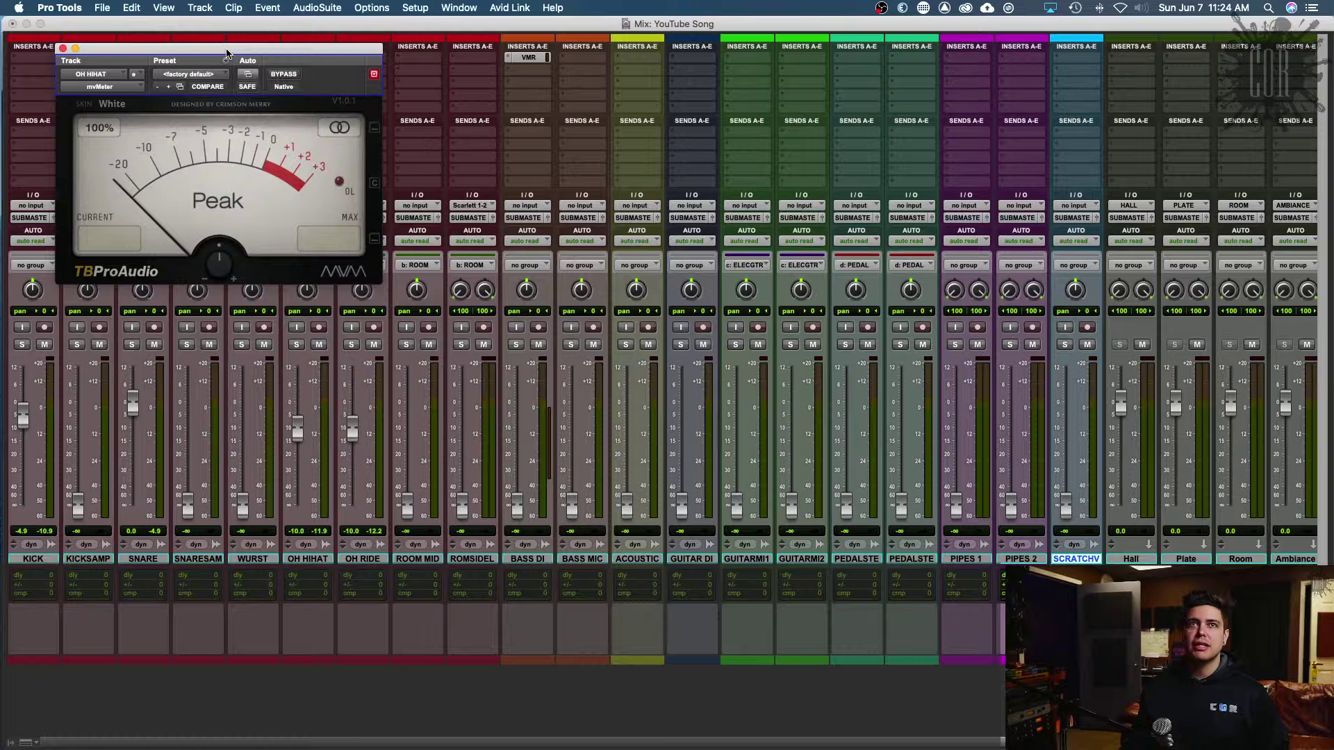
left_click_drag(227, 53, 526, 285)
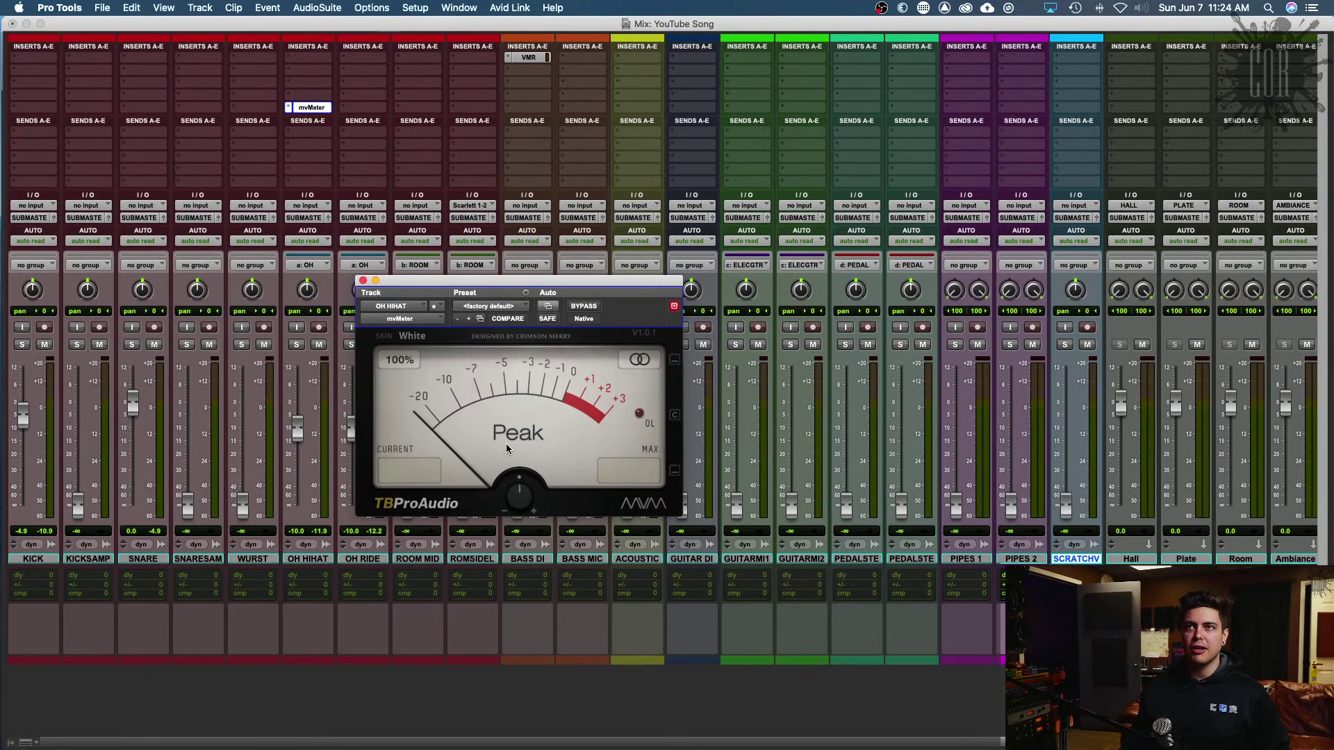
Step: Play the song with mvMeter in Peak mode, switch it to VU, and play again to check the hi-hat overhead level
key("space")
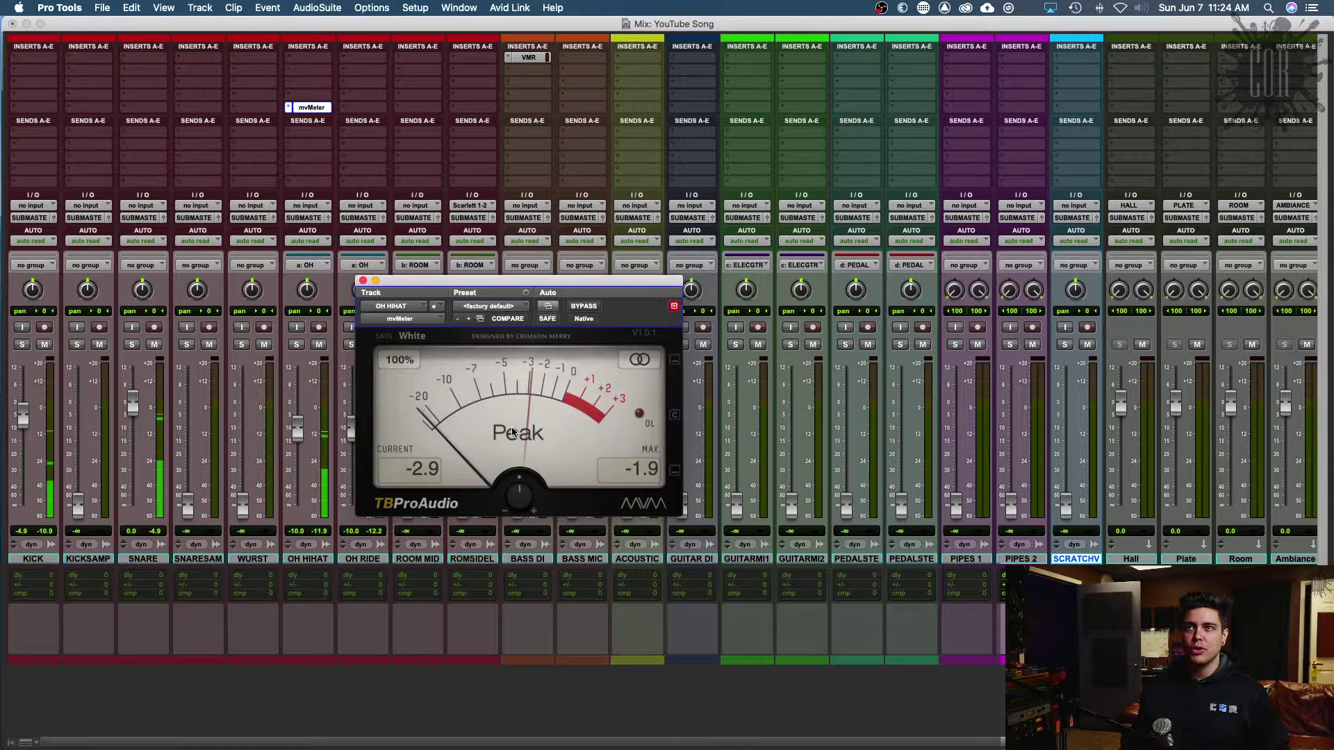
left_click(512, 431)
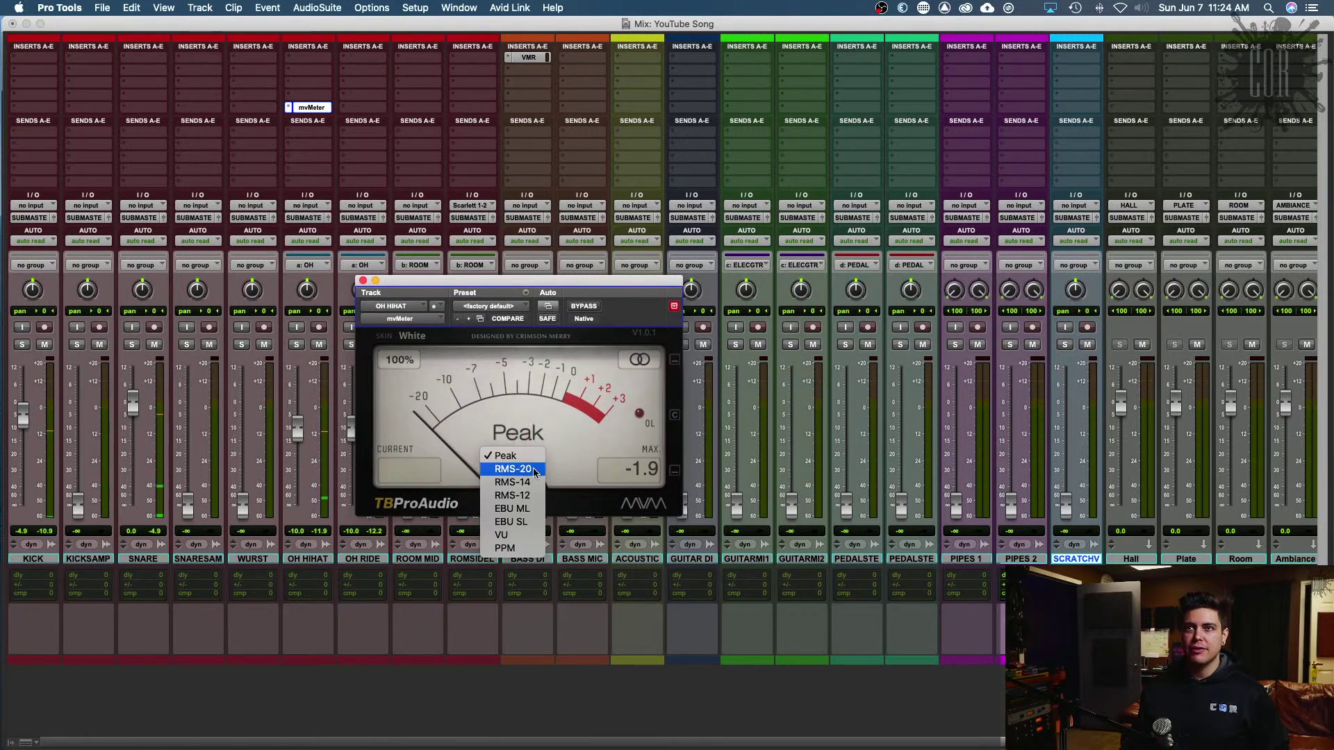
left_click(520, 539)
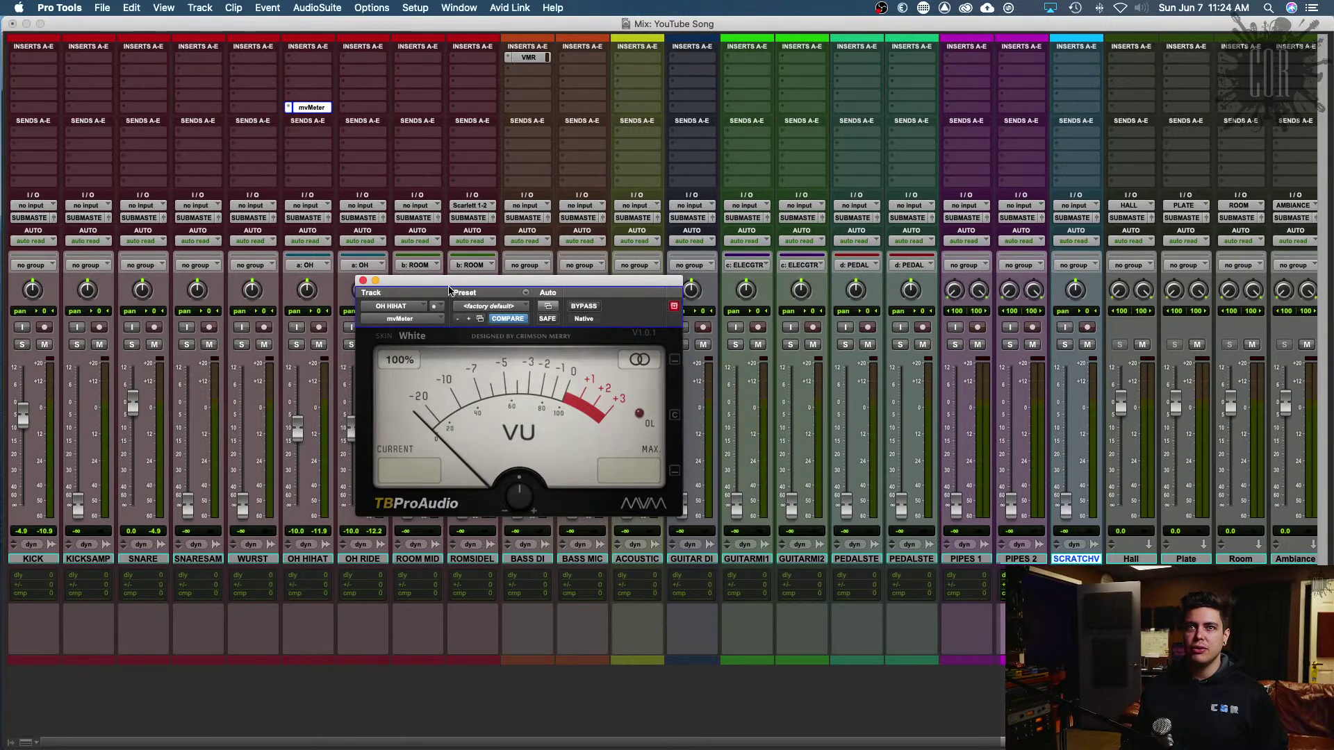
left_click_drag(450, 290, 459, 301)
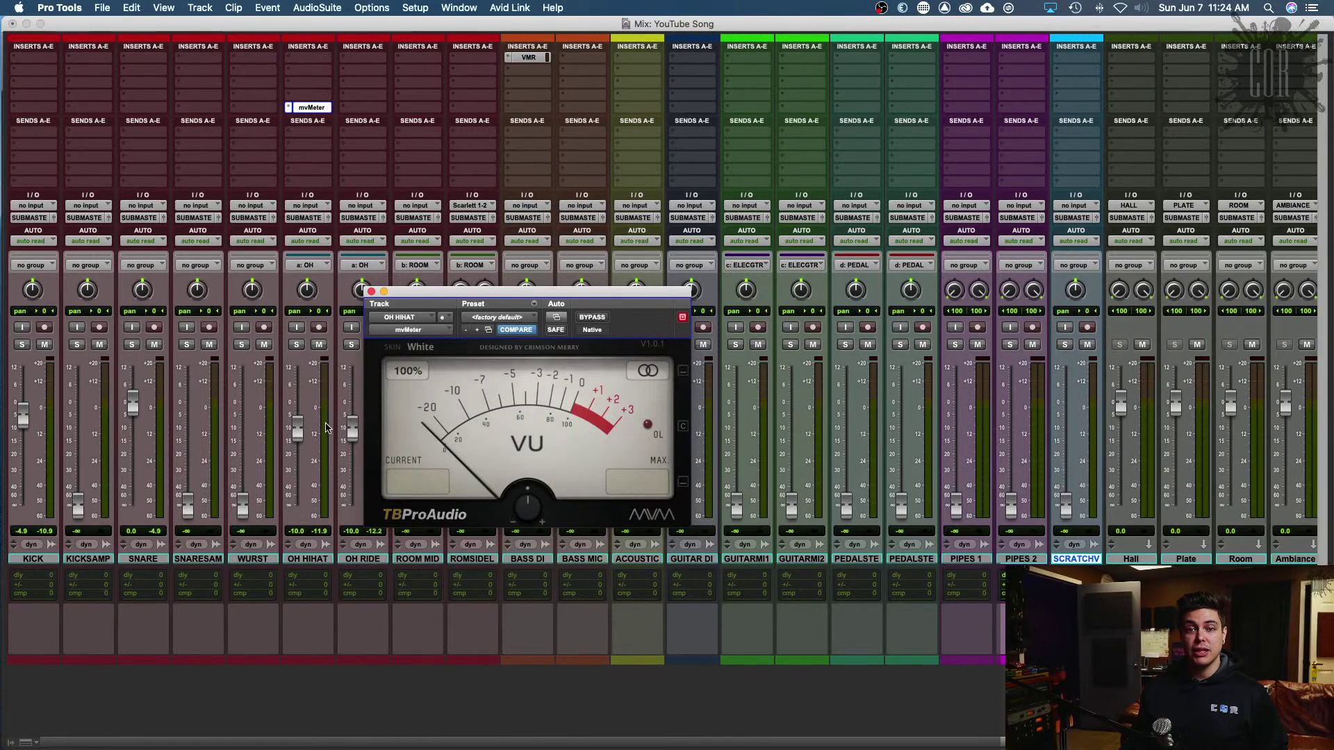
key("space")
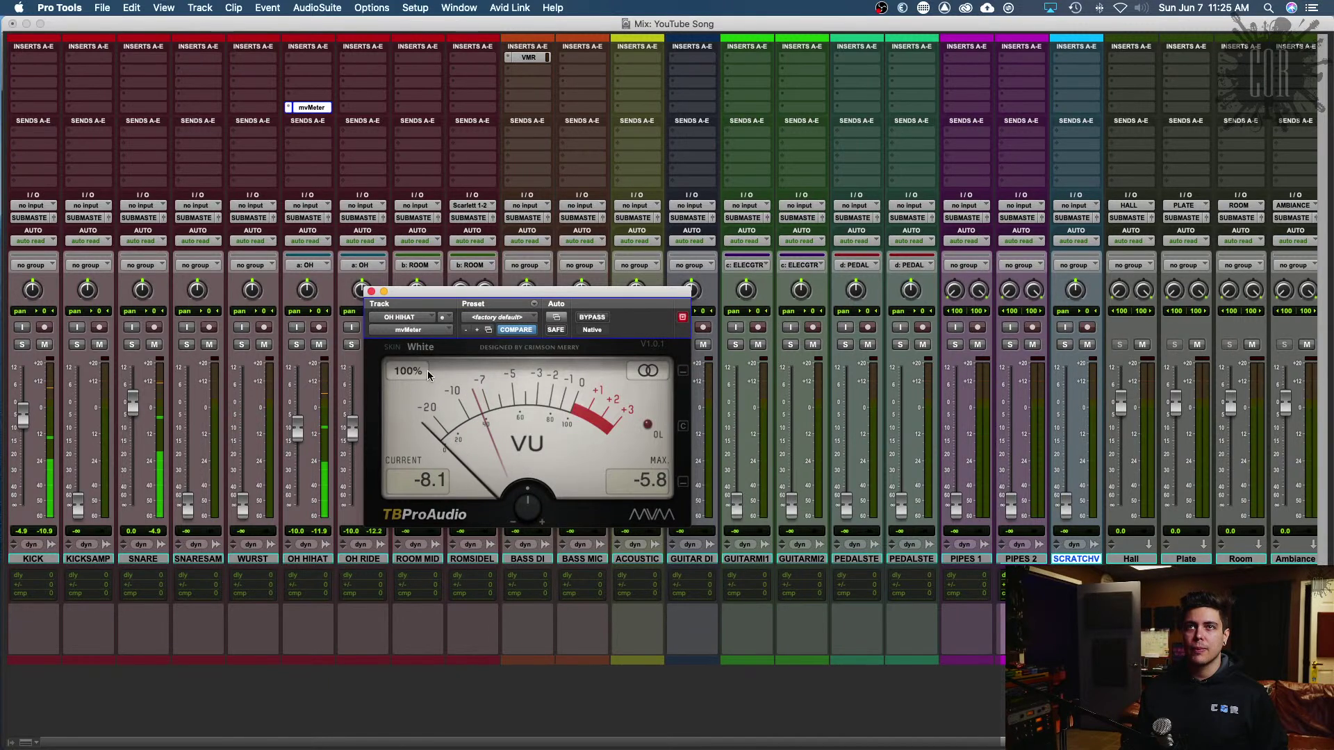
key("space")
left_click(527, 507)
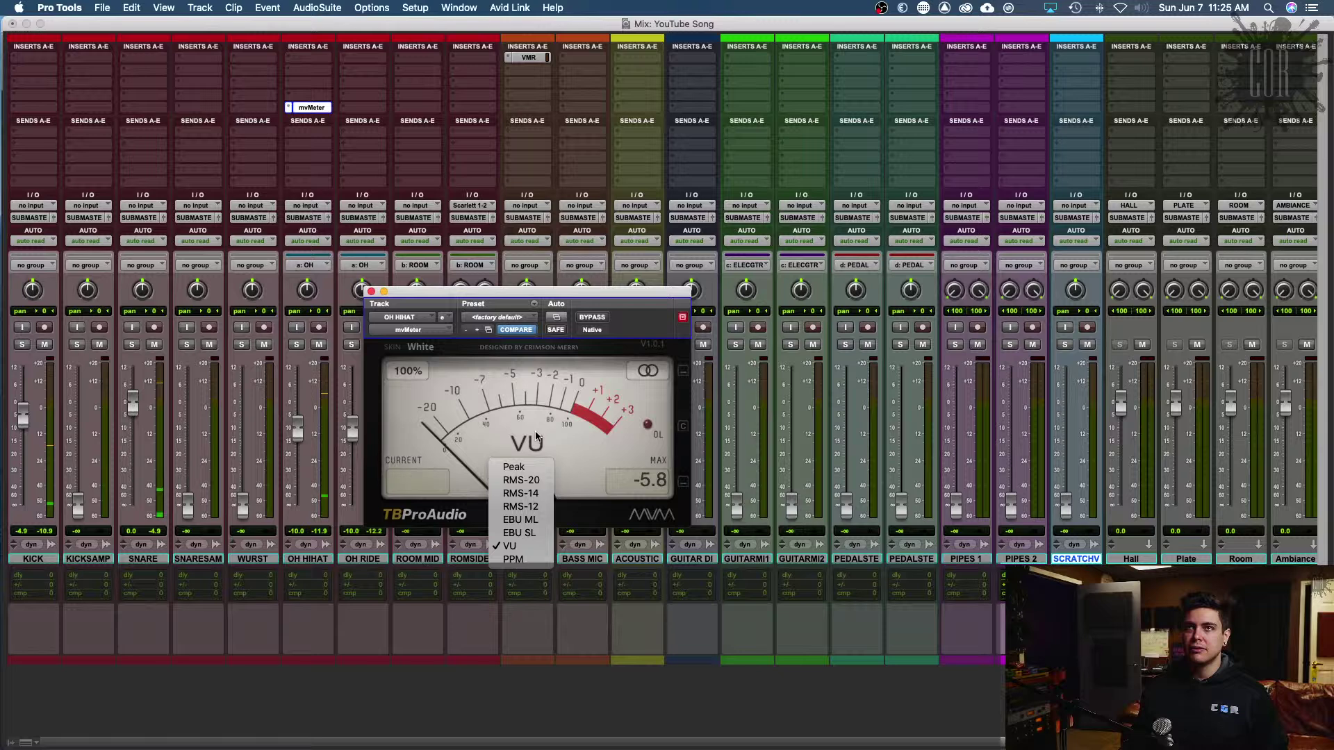
left_click(528, 528)
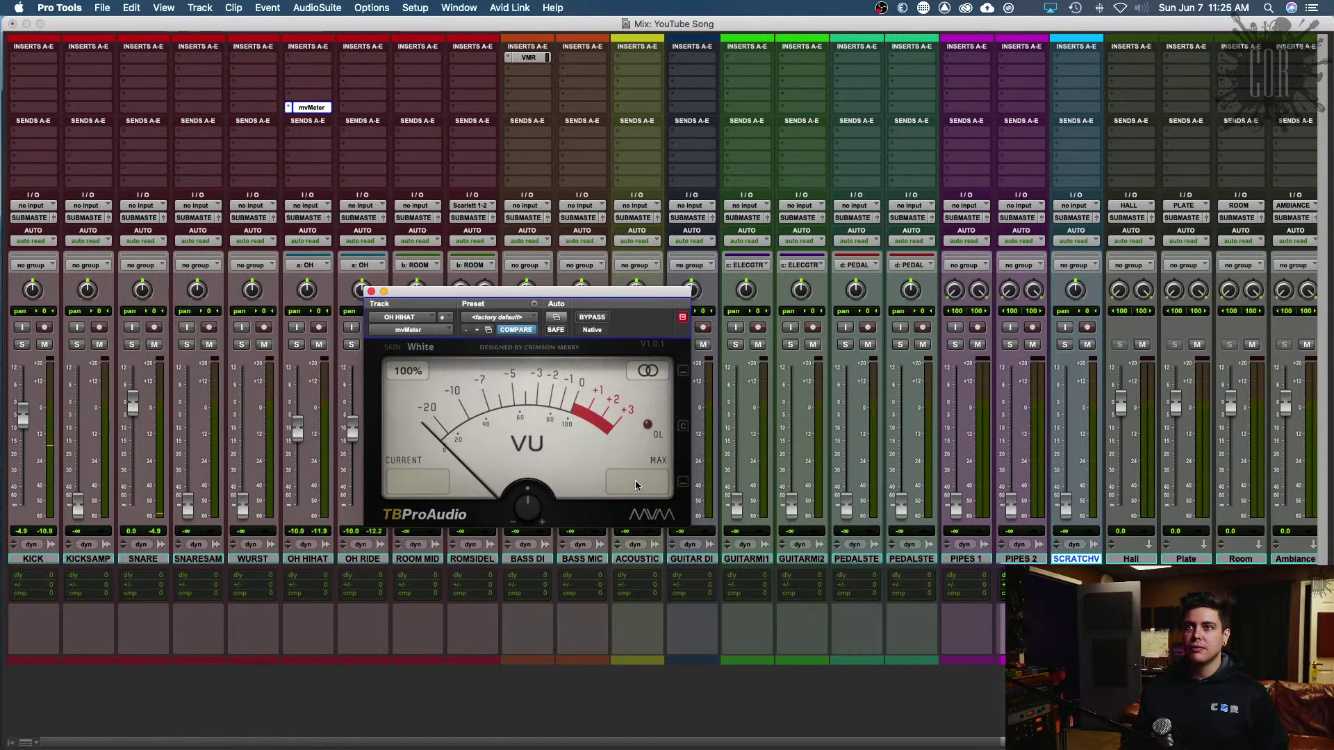
Step: Set mvMeter to RMS-20, play the song to compare the reading, and return the meter to VU
left_click(530, 442)
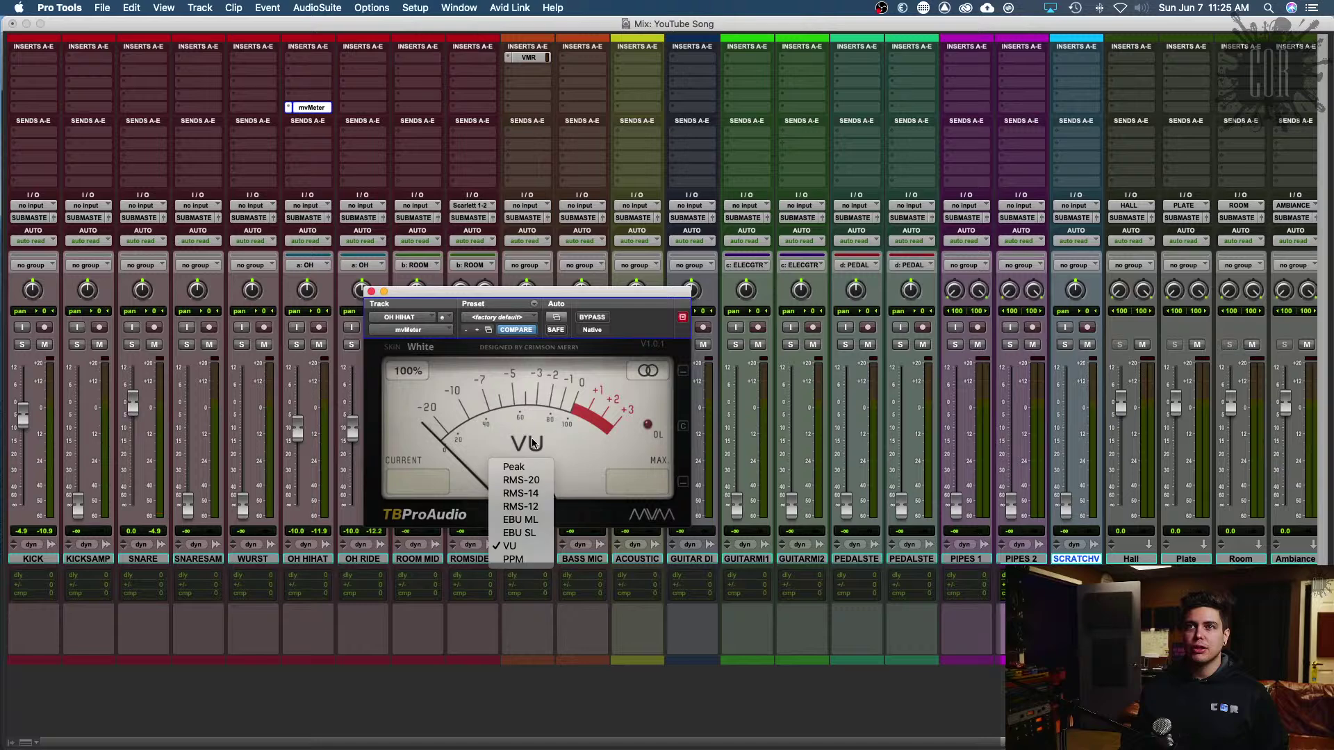
left_click(533, 481)
key("space")
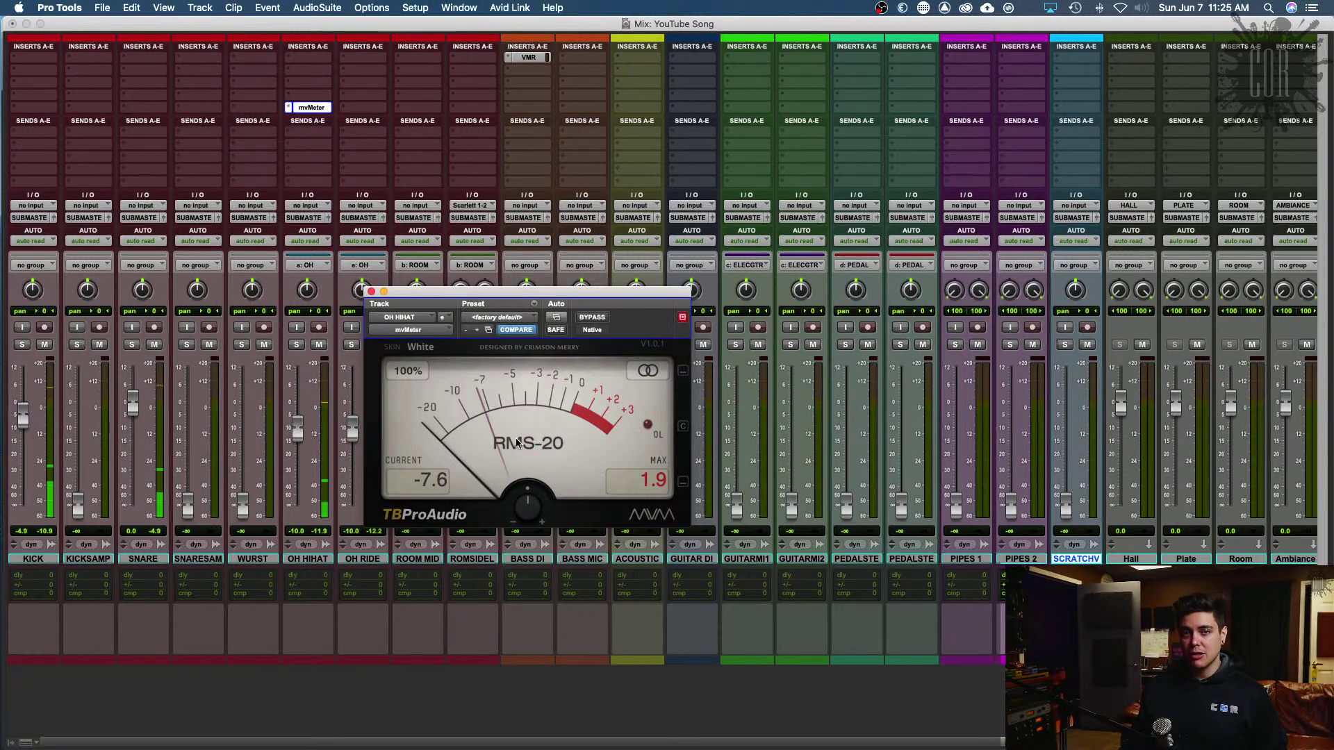
left_click(517, 443)
left_click(525, 545)
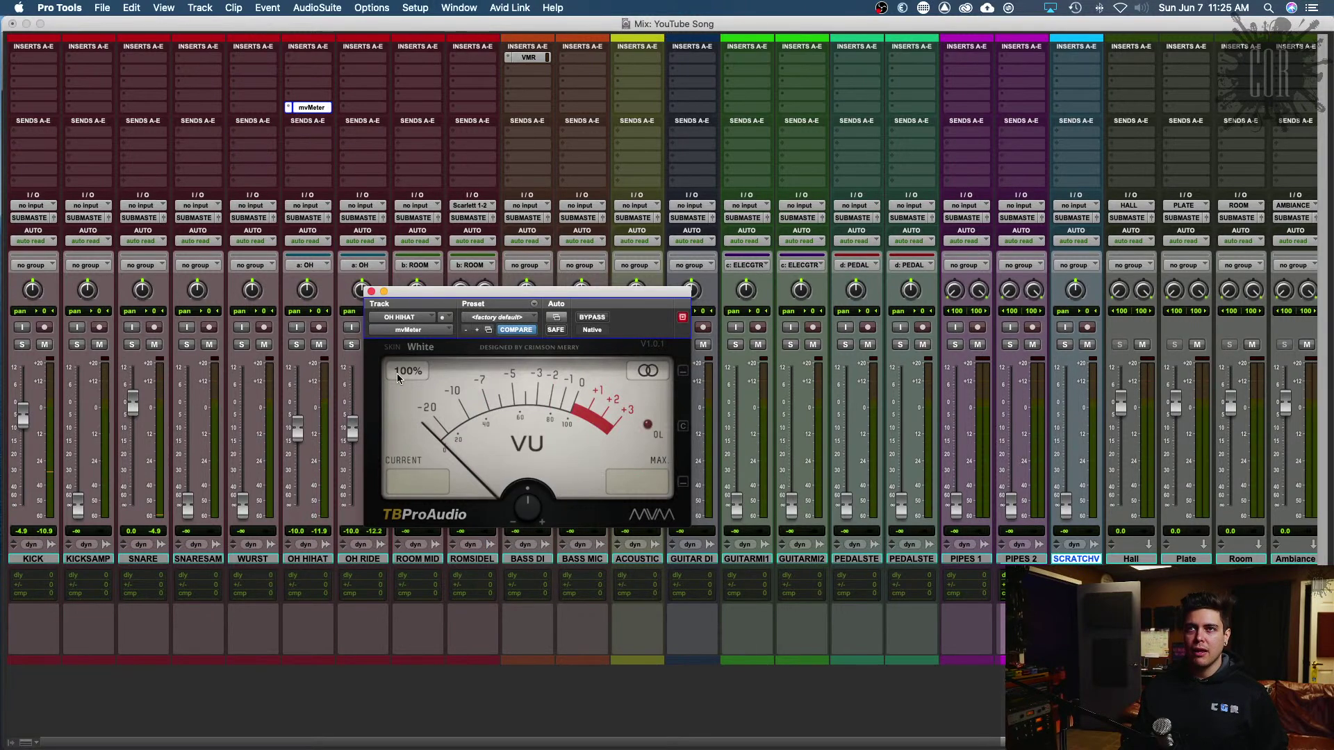
Step: Remove mvMeter from the OH HIHAT track and close the plug-in window
left_click(377, 326)
left_click(397, 250)
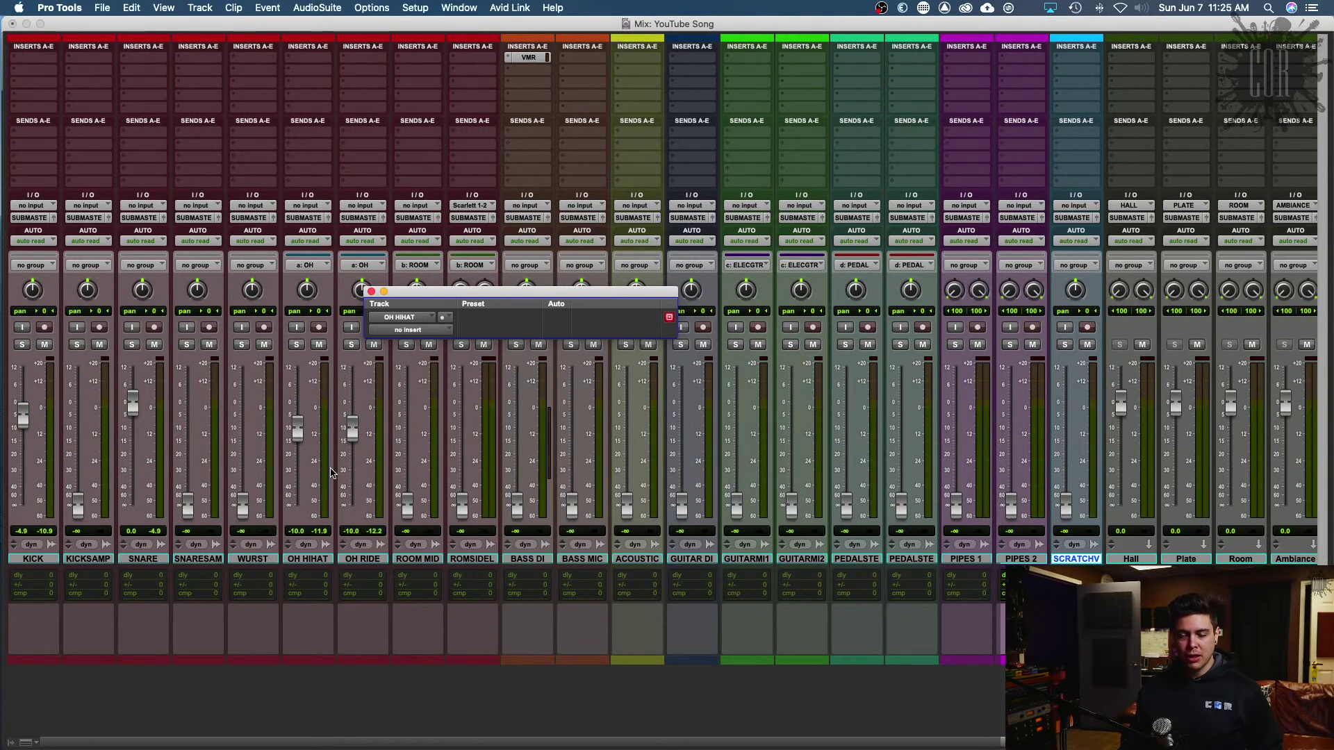
left_click(372, 292)
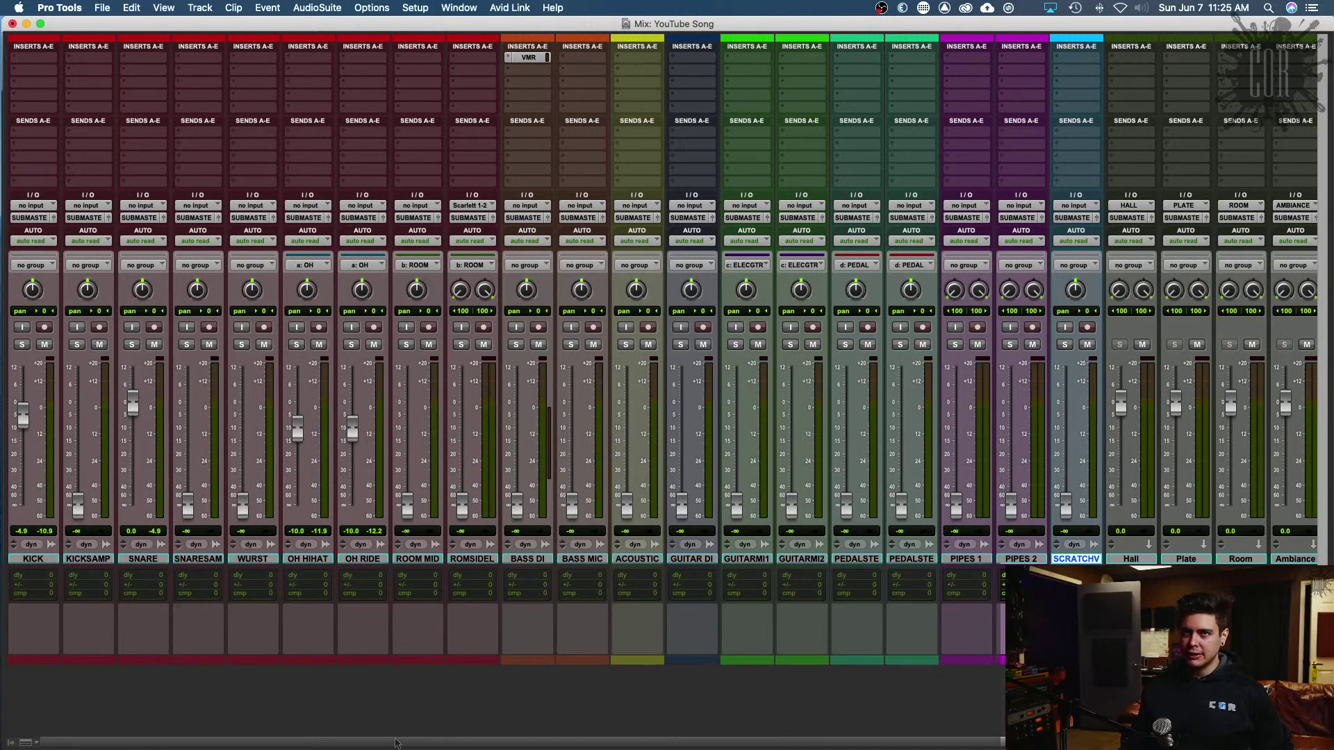
Step: Play the song with the Sub Master and Master tracks in view to check their meters
left_click_drag(395, 745, 598, 745)
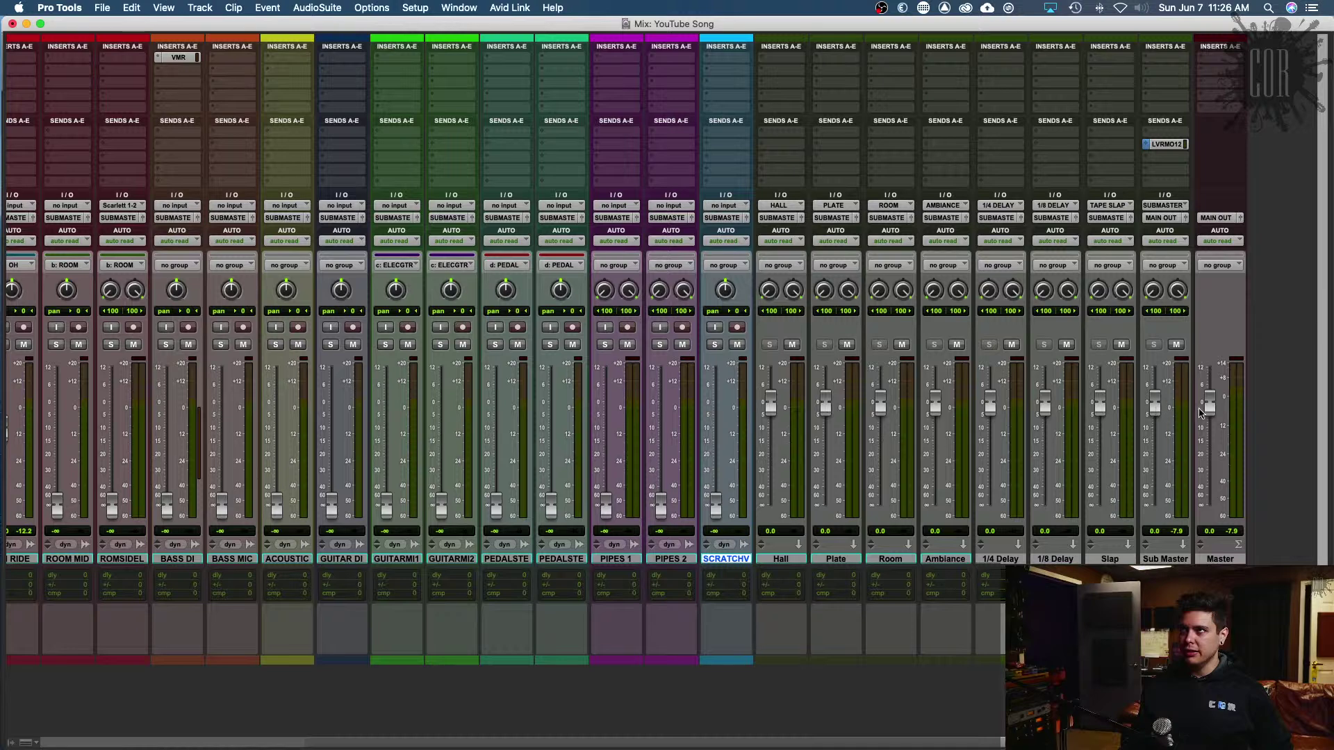
key("space")
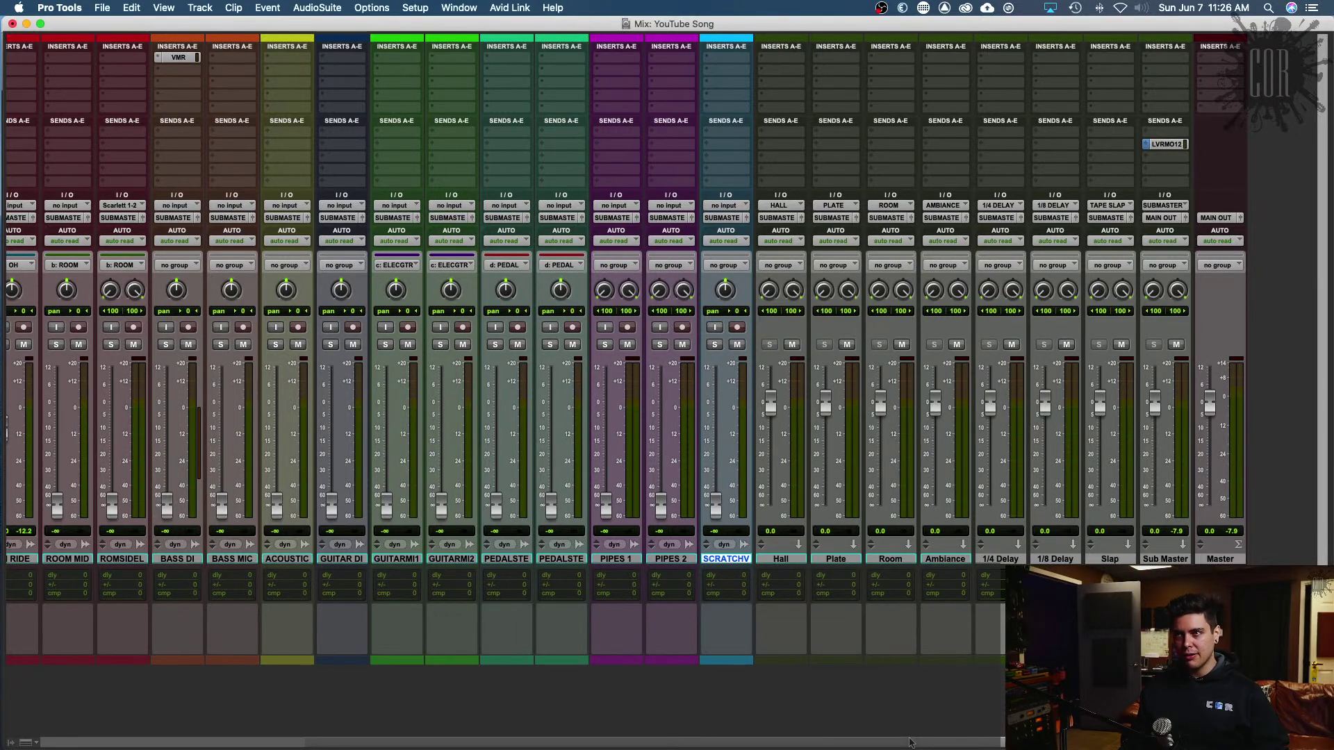
Step: Play the song and raise the WURST fader to -5.0 dB
left_click_drag(910, 743, 645, 747)
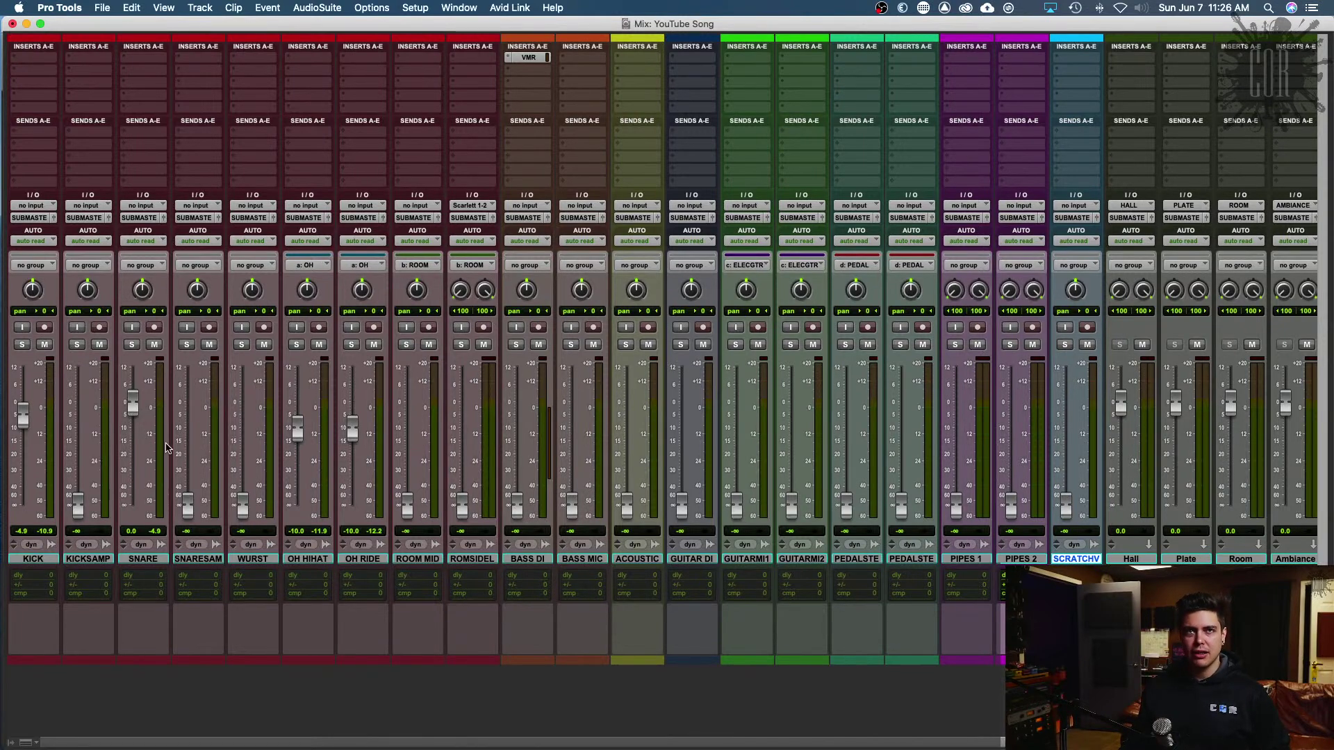
key("space")
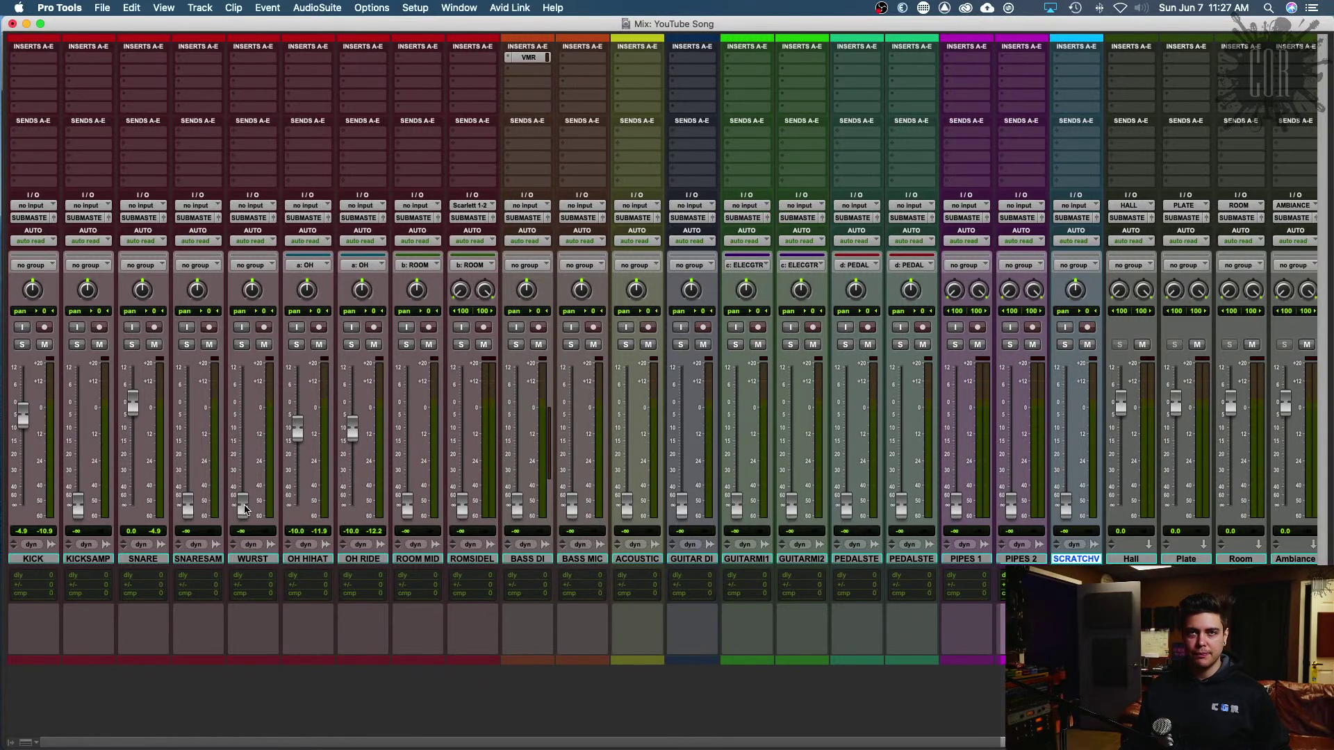
key("space")
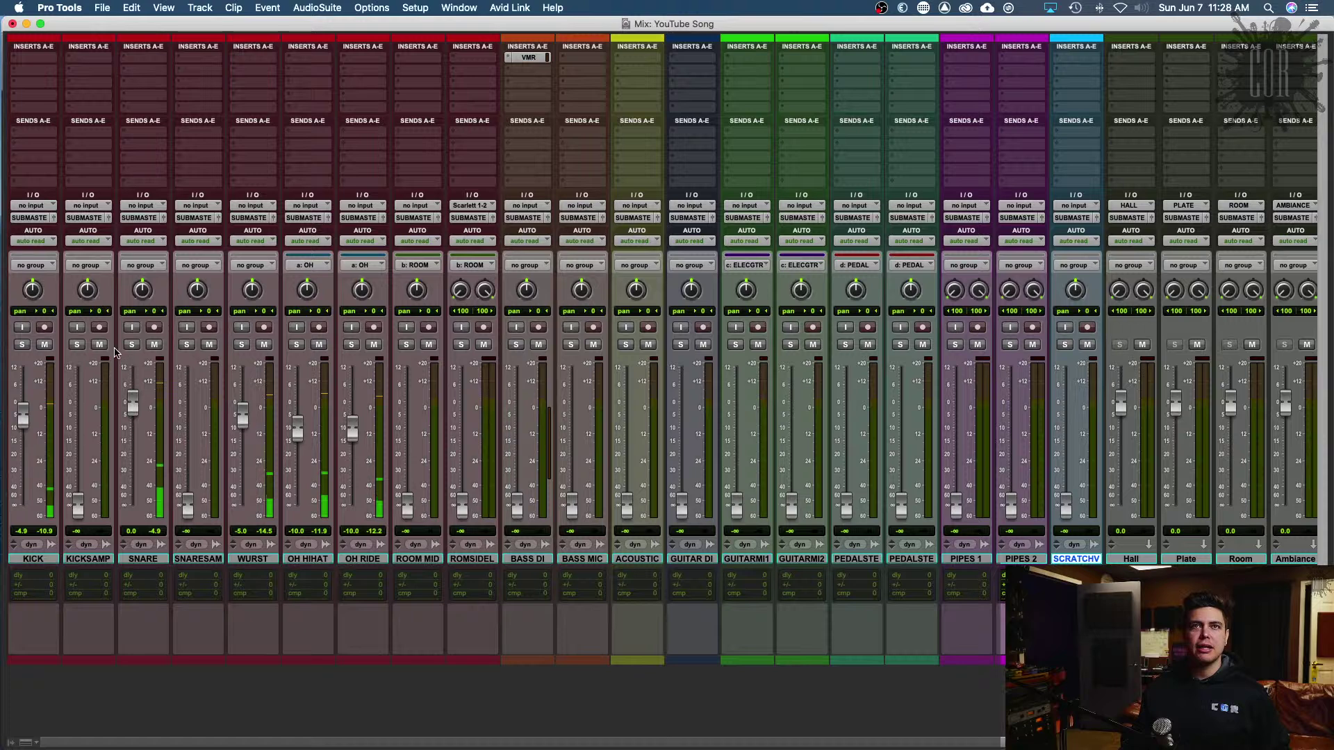
Step: Solo WURST with the OH HIHAT and OH RIDE tracks, compare the sound with WURST muted and unmuted, and clear the solos
left_click(242, 344)
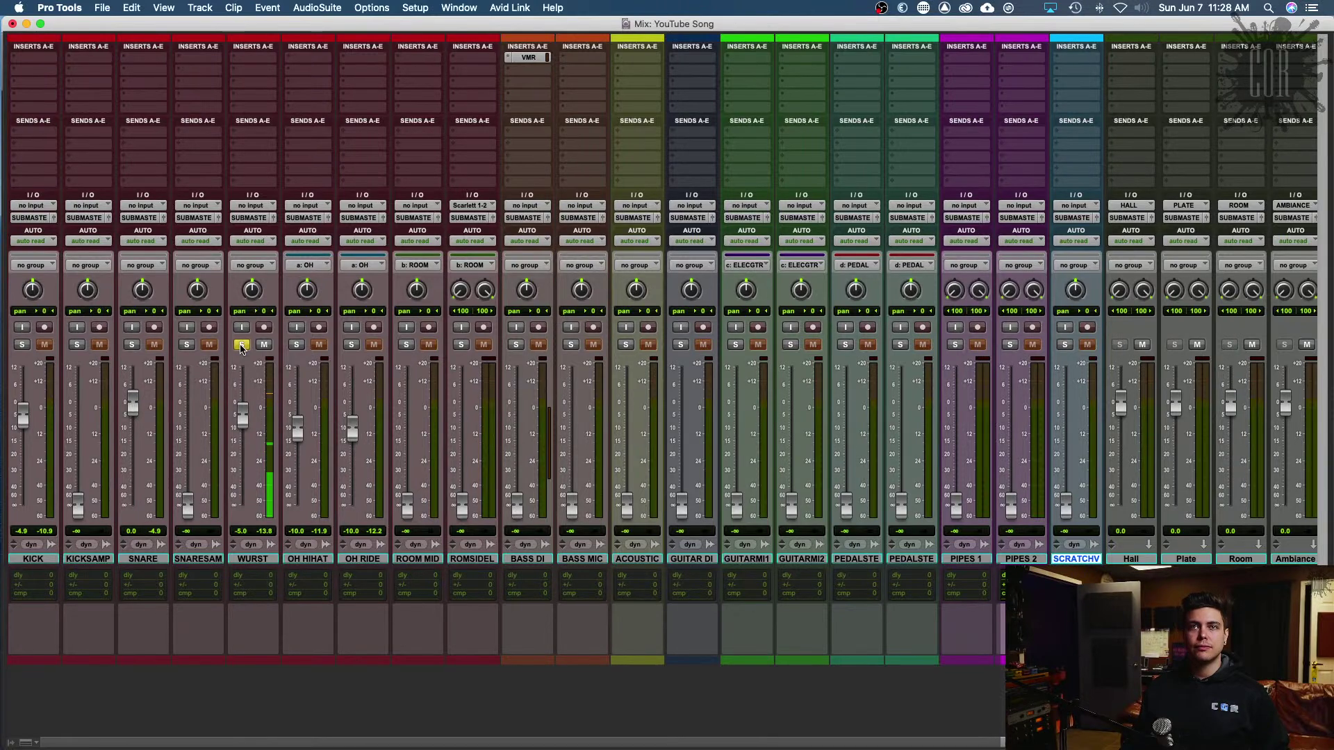
left_click(297, 345)
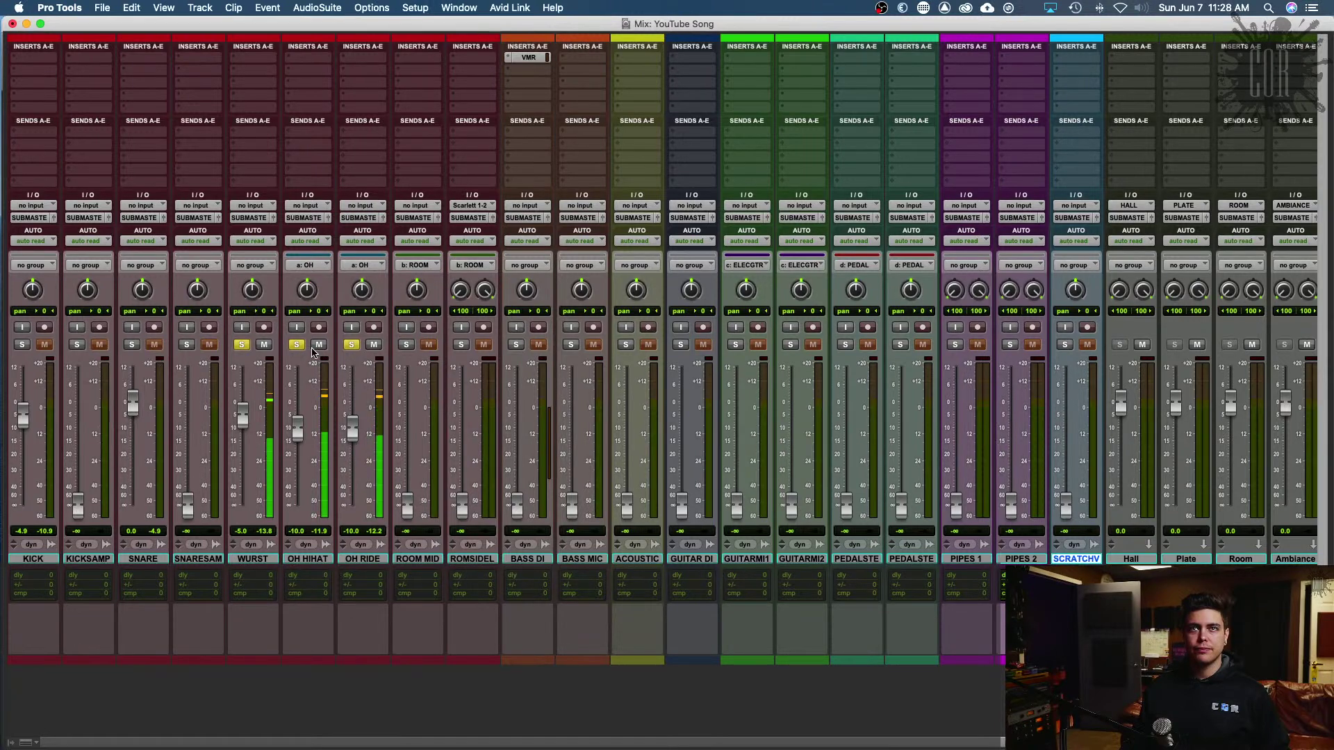
left_click(265, 346)
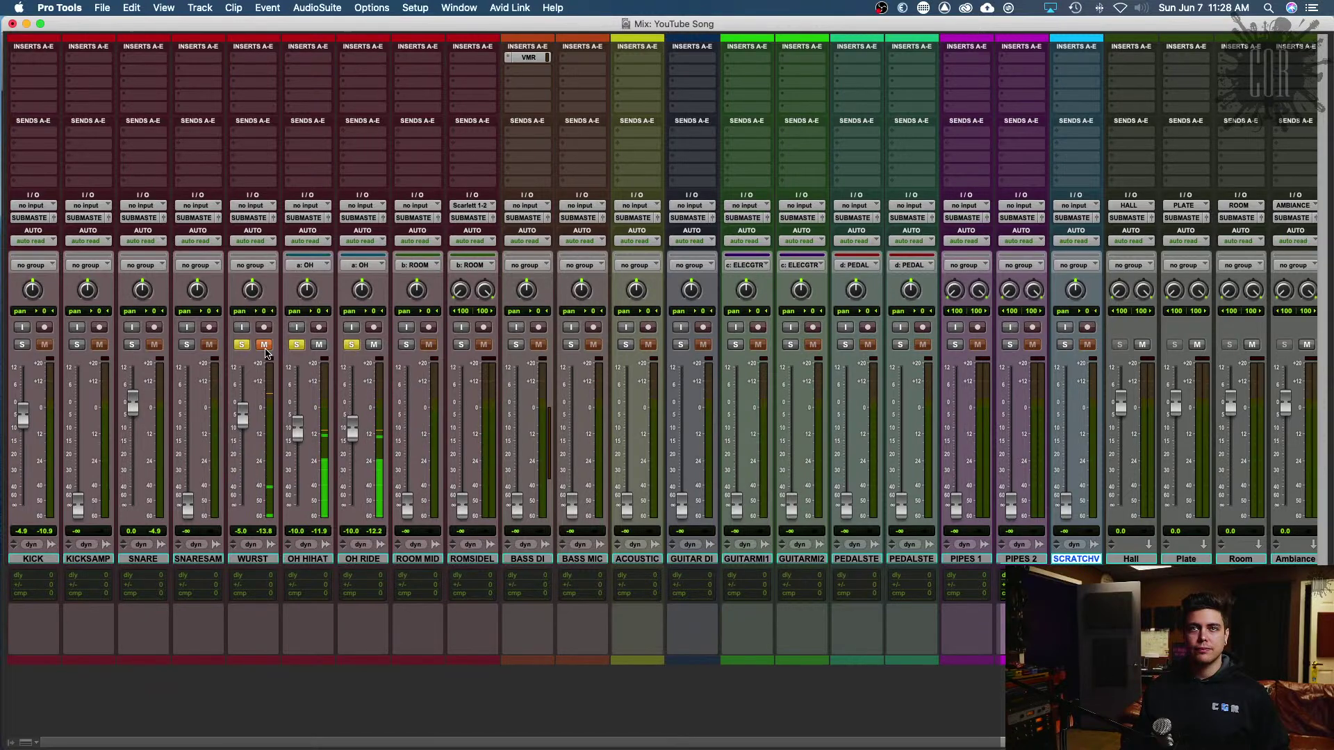
left_click(265, 347)
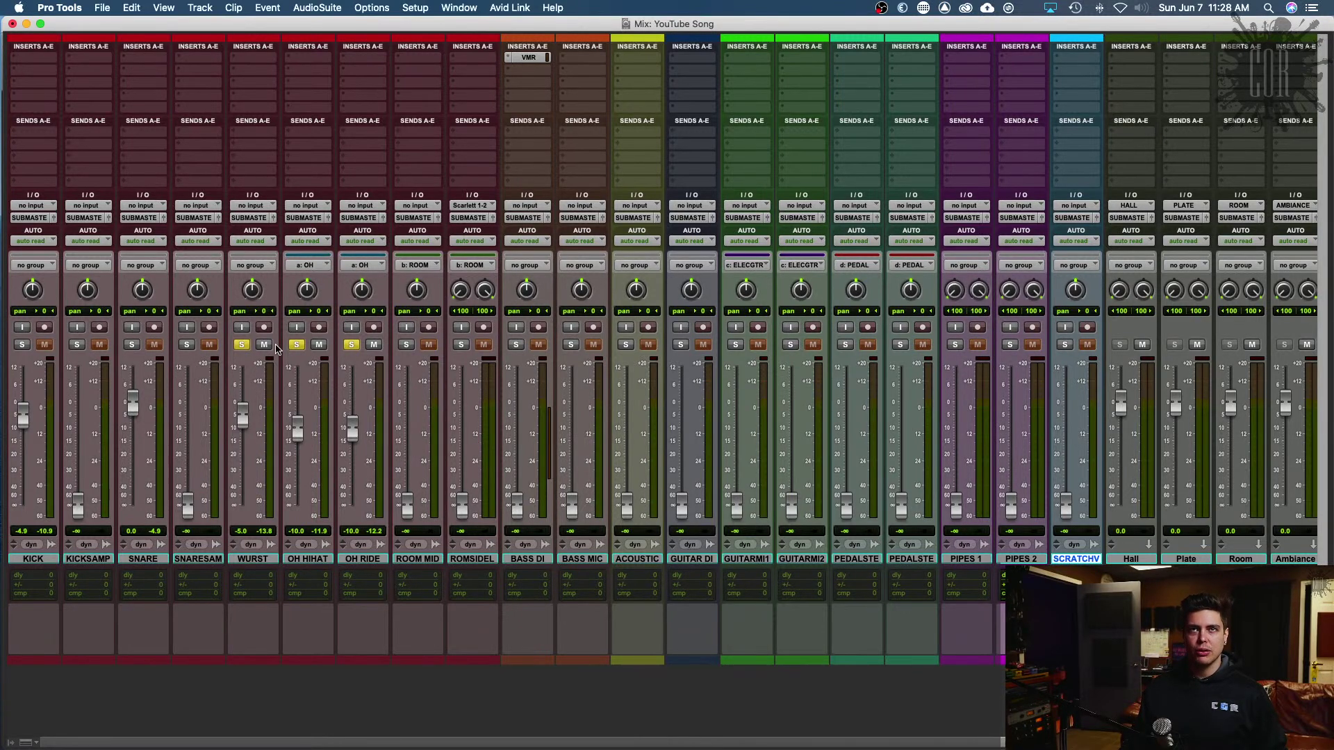
left_click(241, 345, "alt")
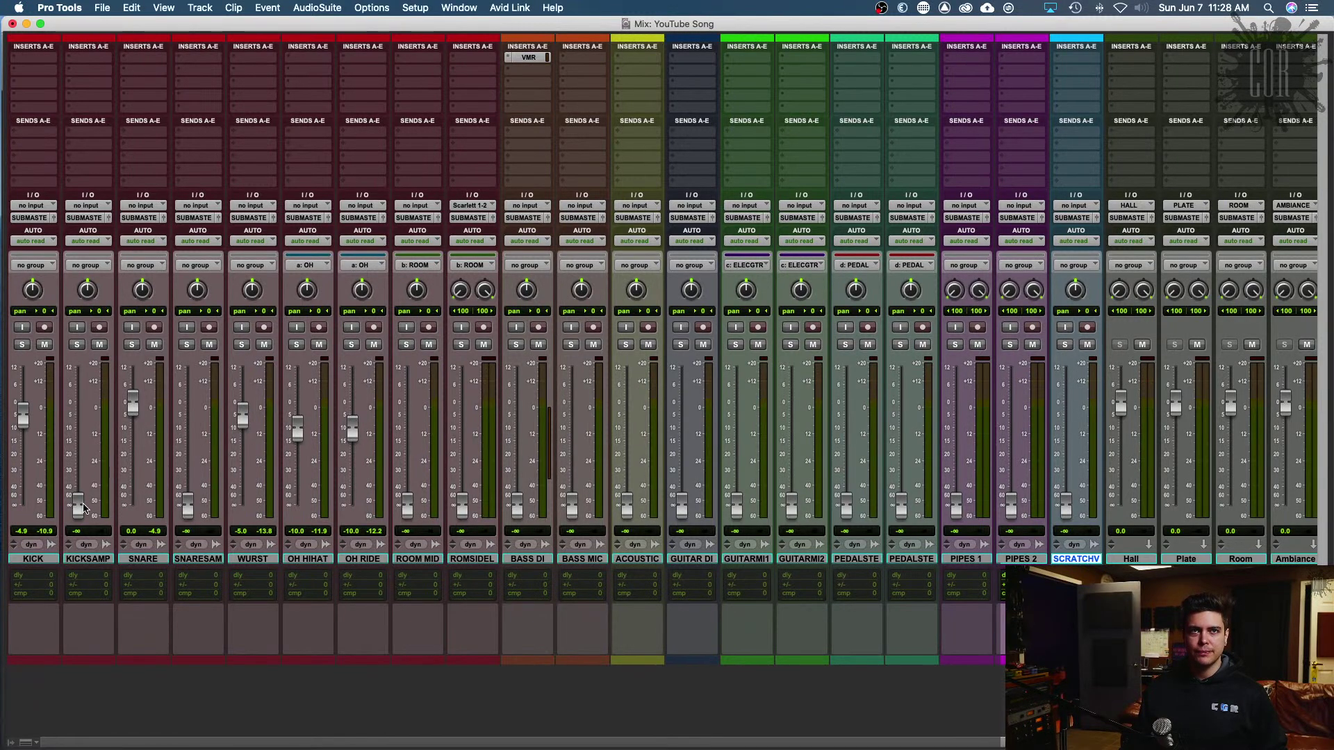
Step: Raise the KICKSAMP fader to -5.0 dB and compare it with KICK by soloing each track in turn
left_click_drag(82, 508, 75, 438)
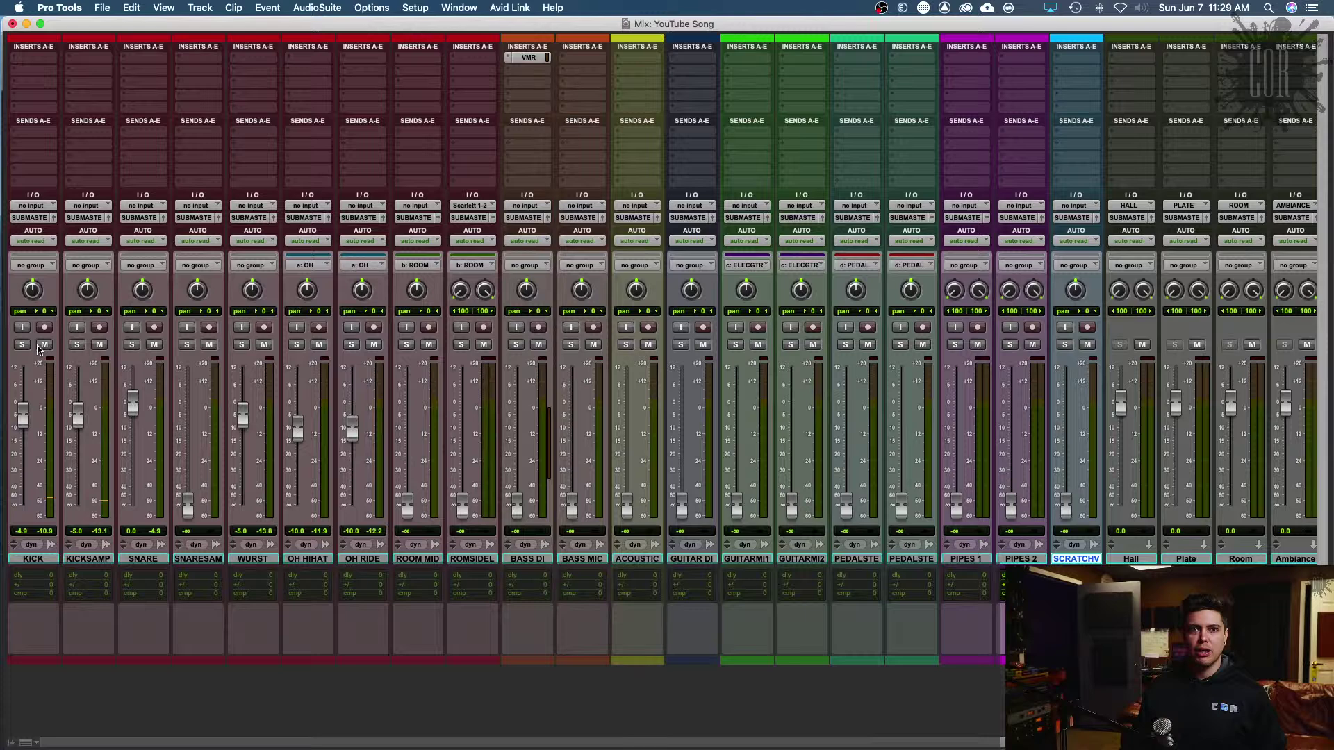
left_click(76, 345)
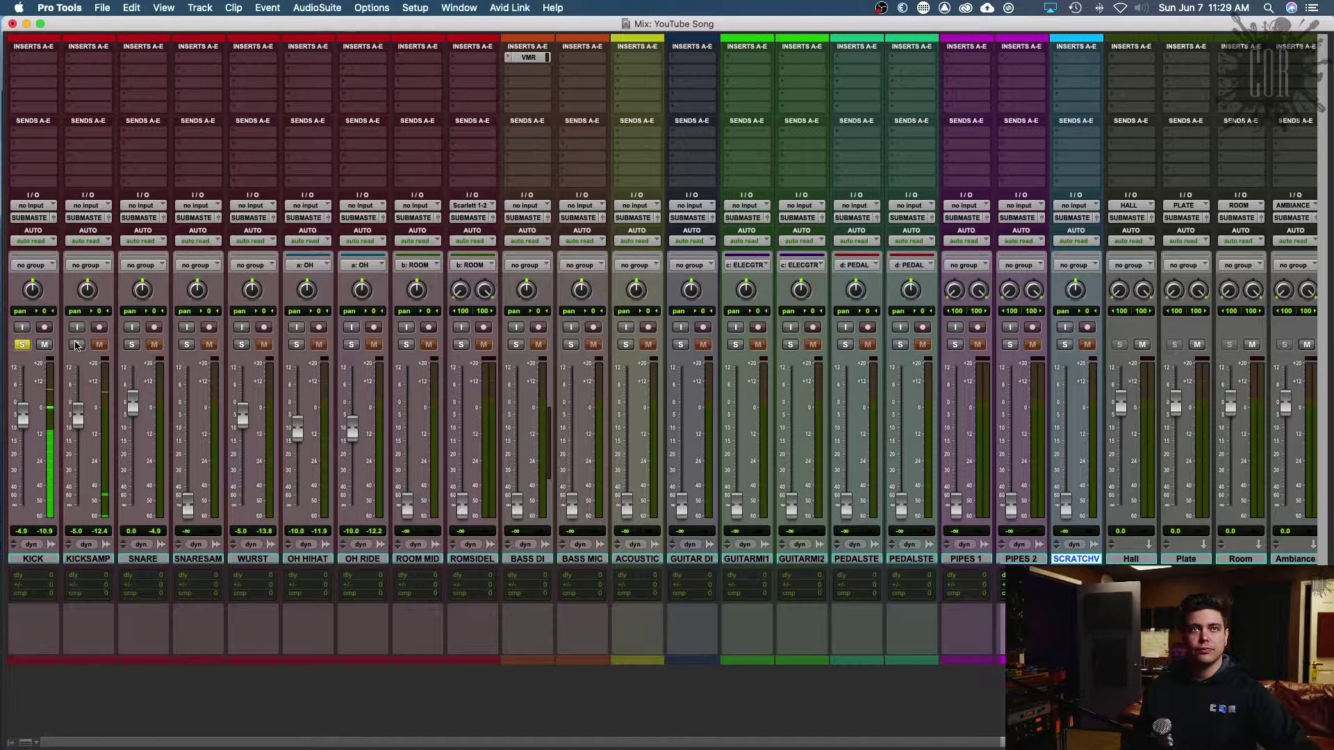
left_click(77, 346)
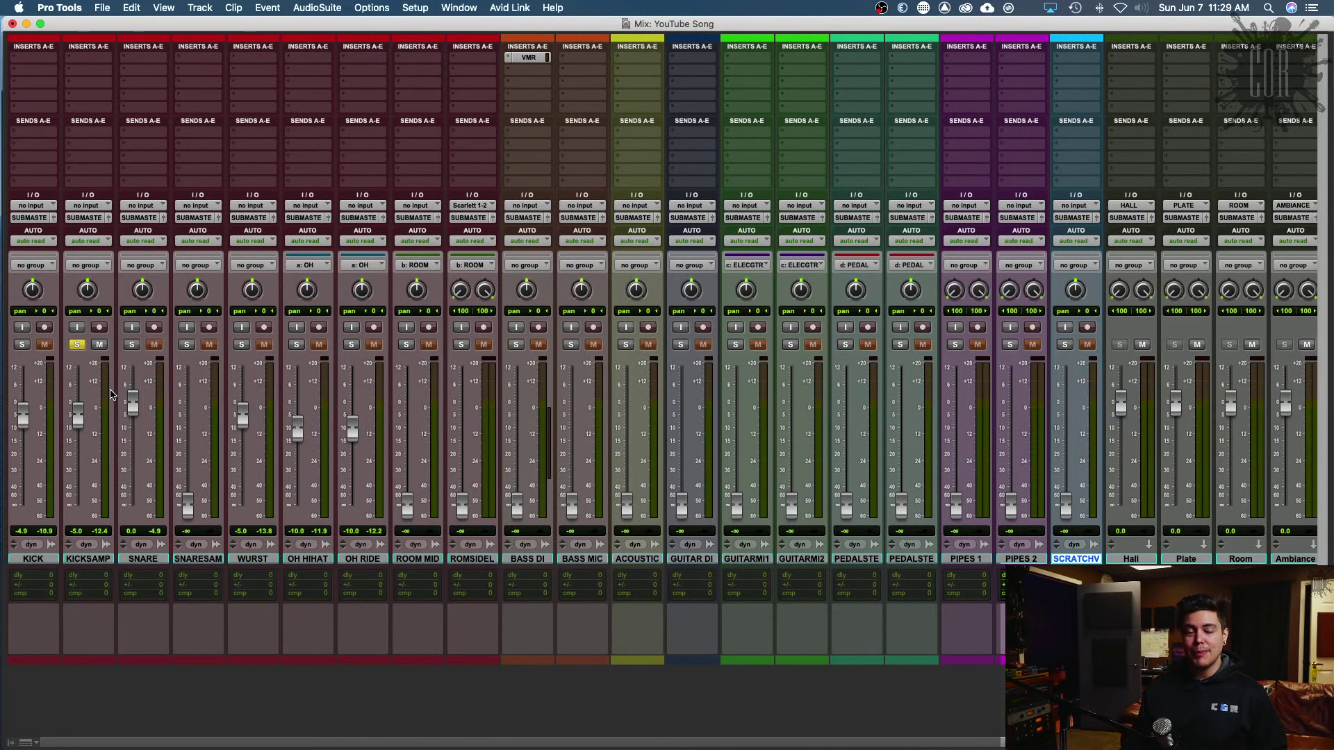
left_click(77, 345)
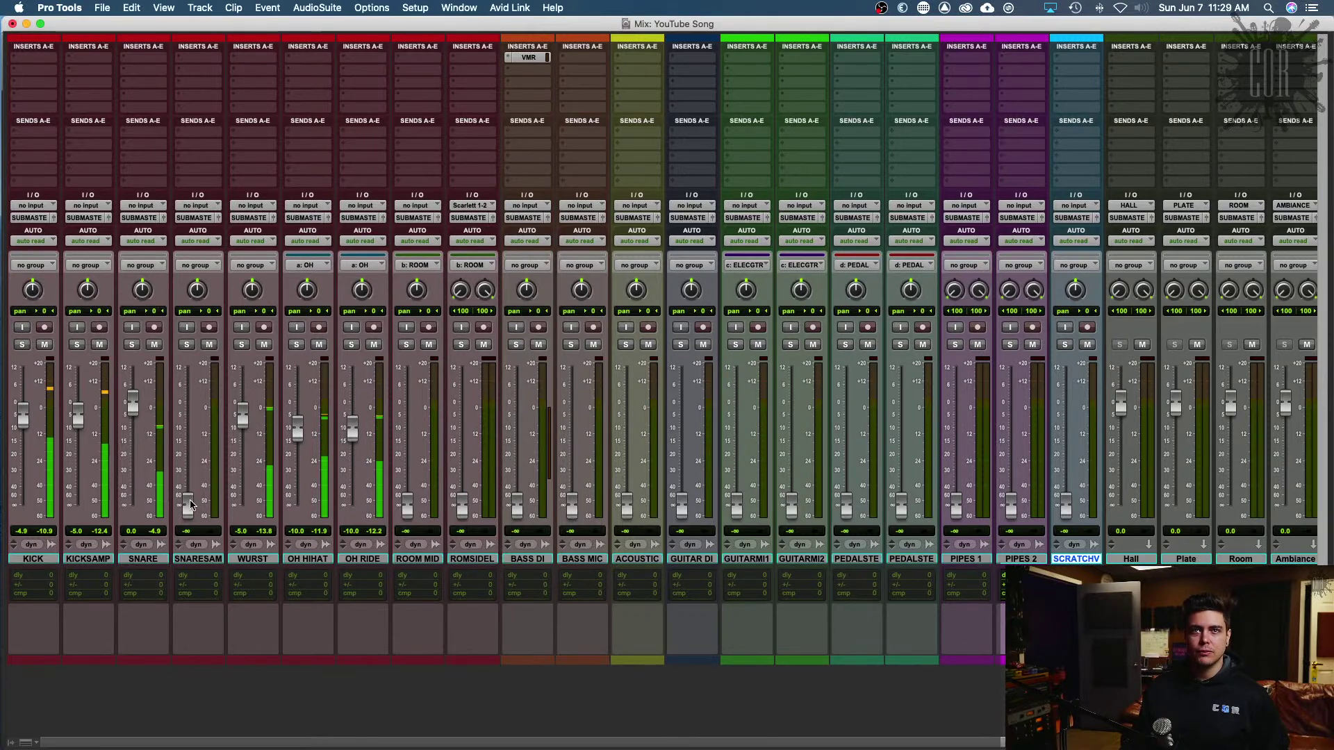
Step: Raise the SNARESAM fader to 0.0 dB and compare it with SNARE by alternately soloing the two tracks
left_click_drag(191, 505, 189, 403)
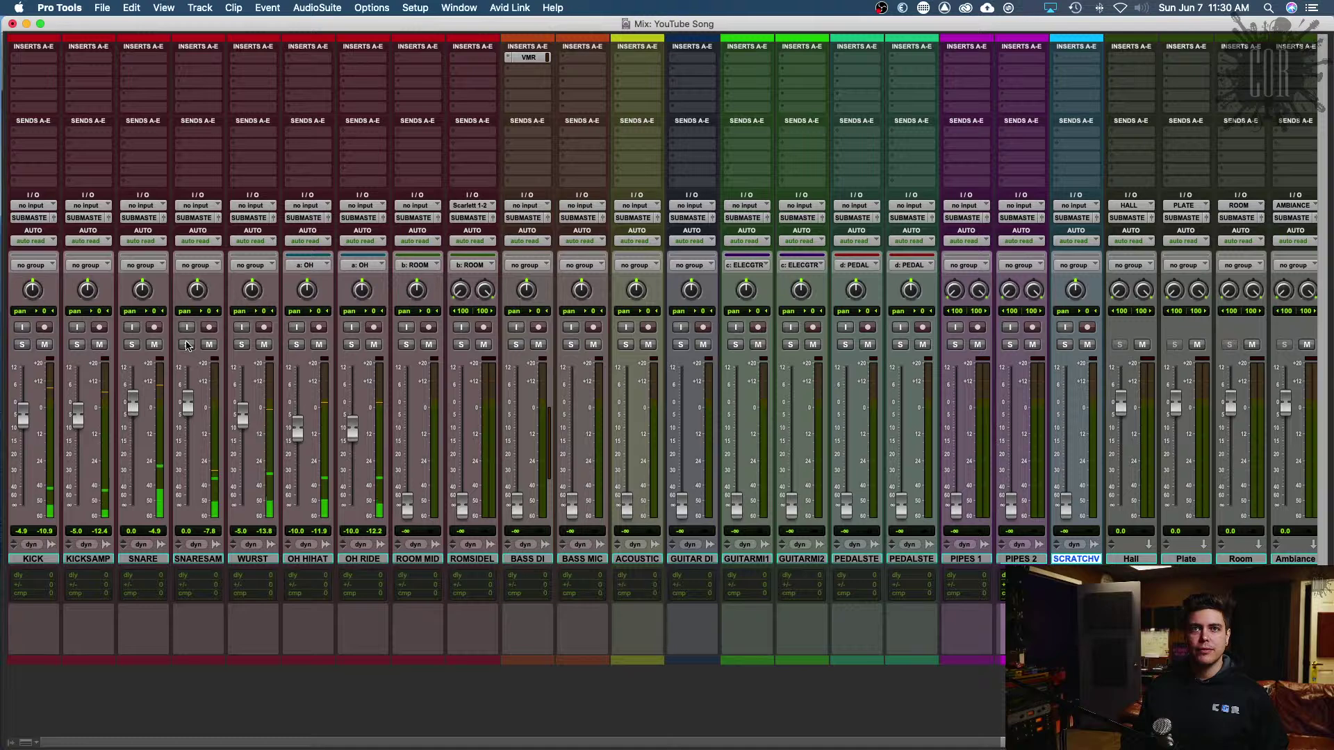
left_click(186, 344)
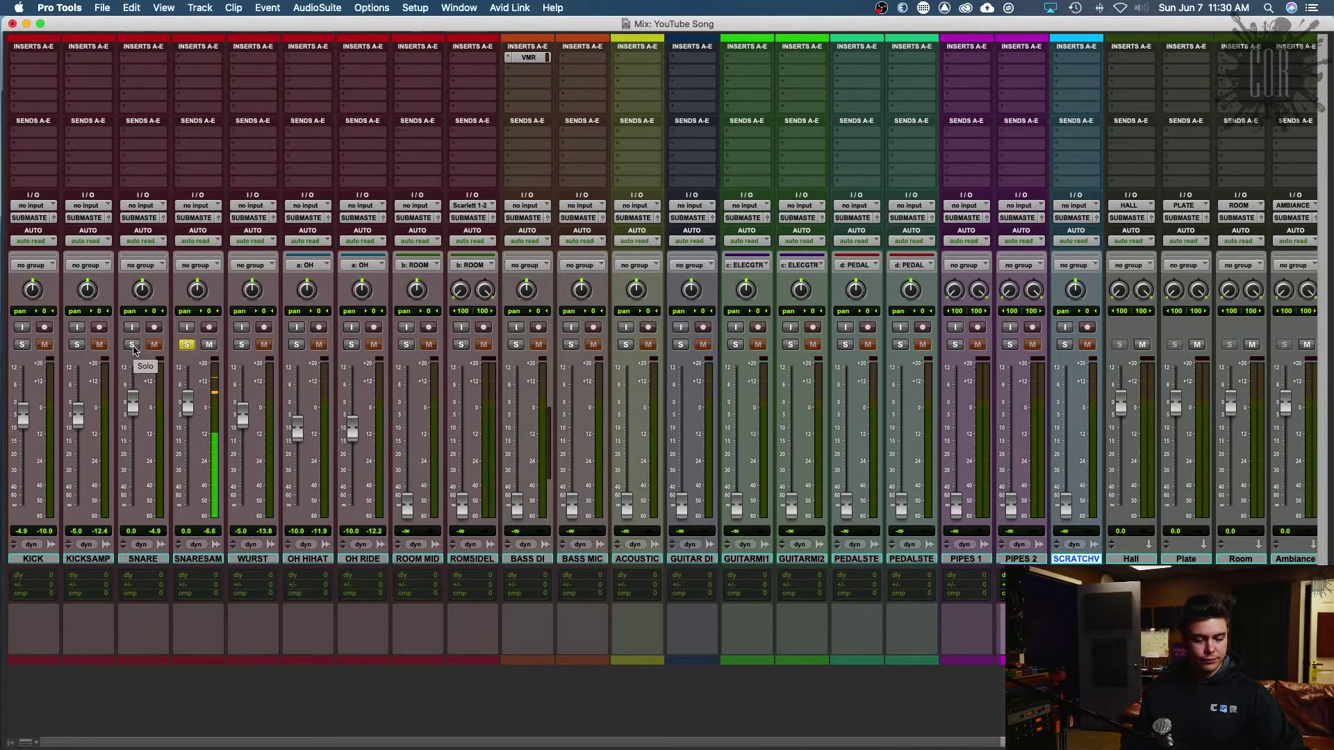
left_click(133, 346)
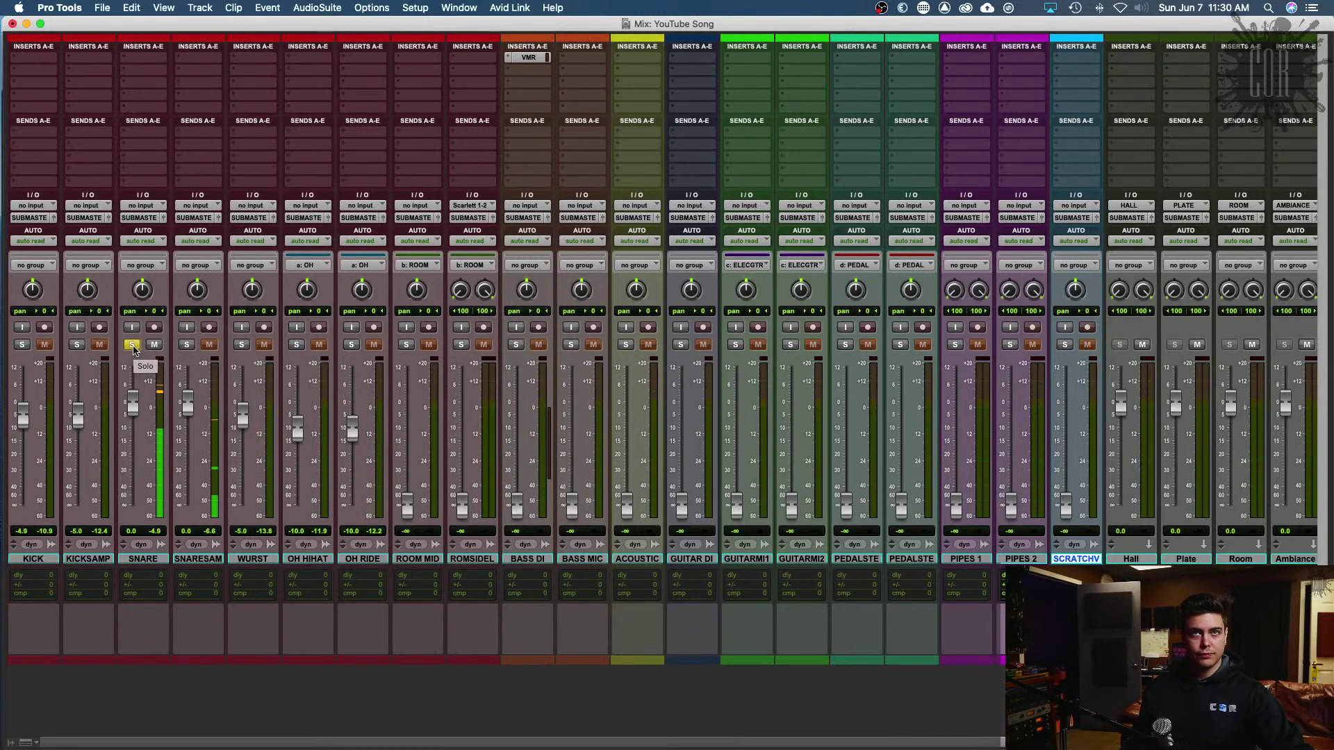
key("shift+s")
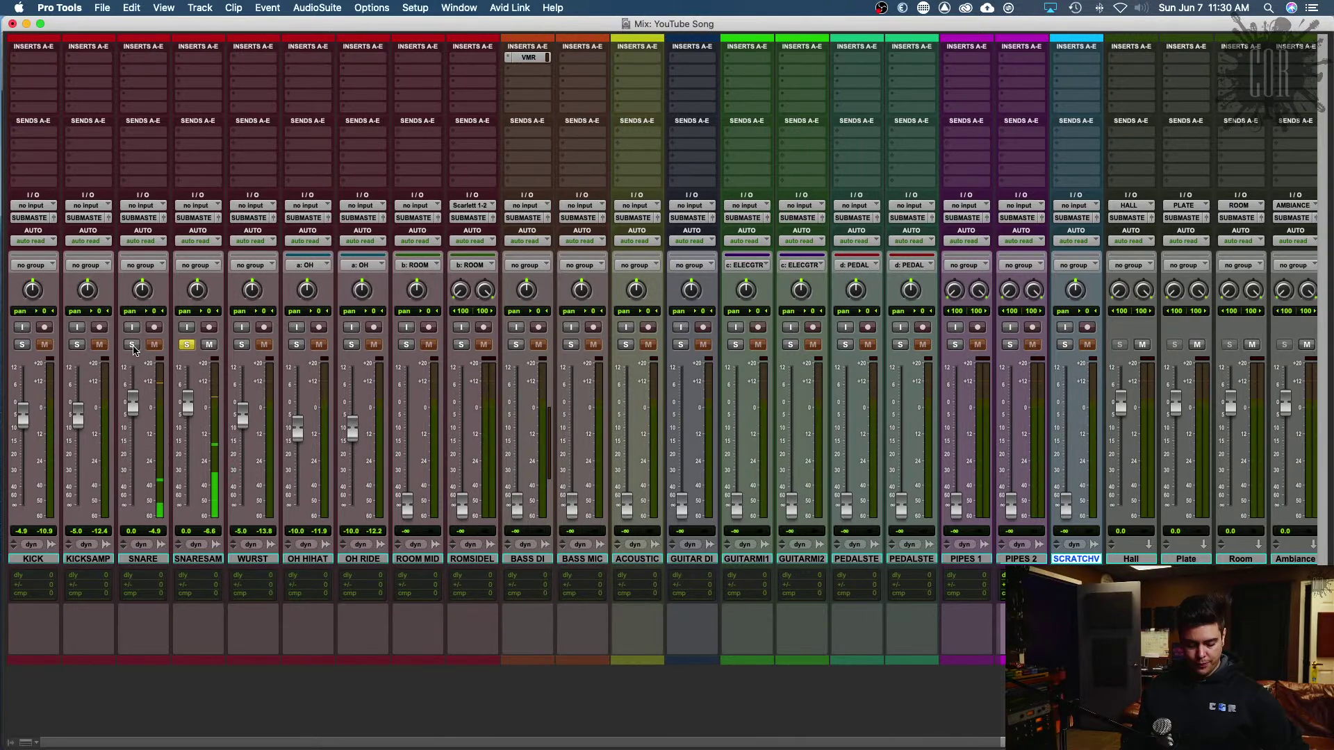
key("shift+s")
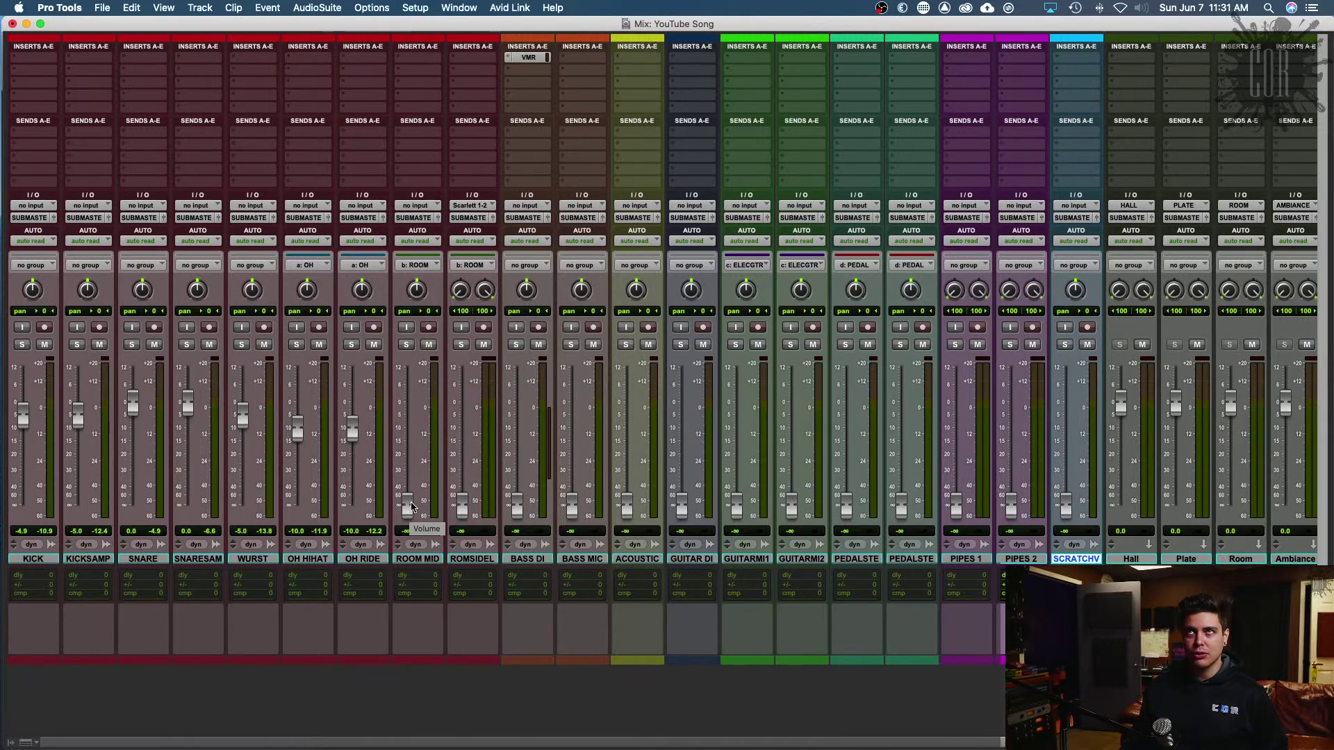
Step: Audition the grouped room mics at -10.2 dB and pull both room faders back down to minus infinity
key("space")
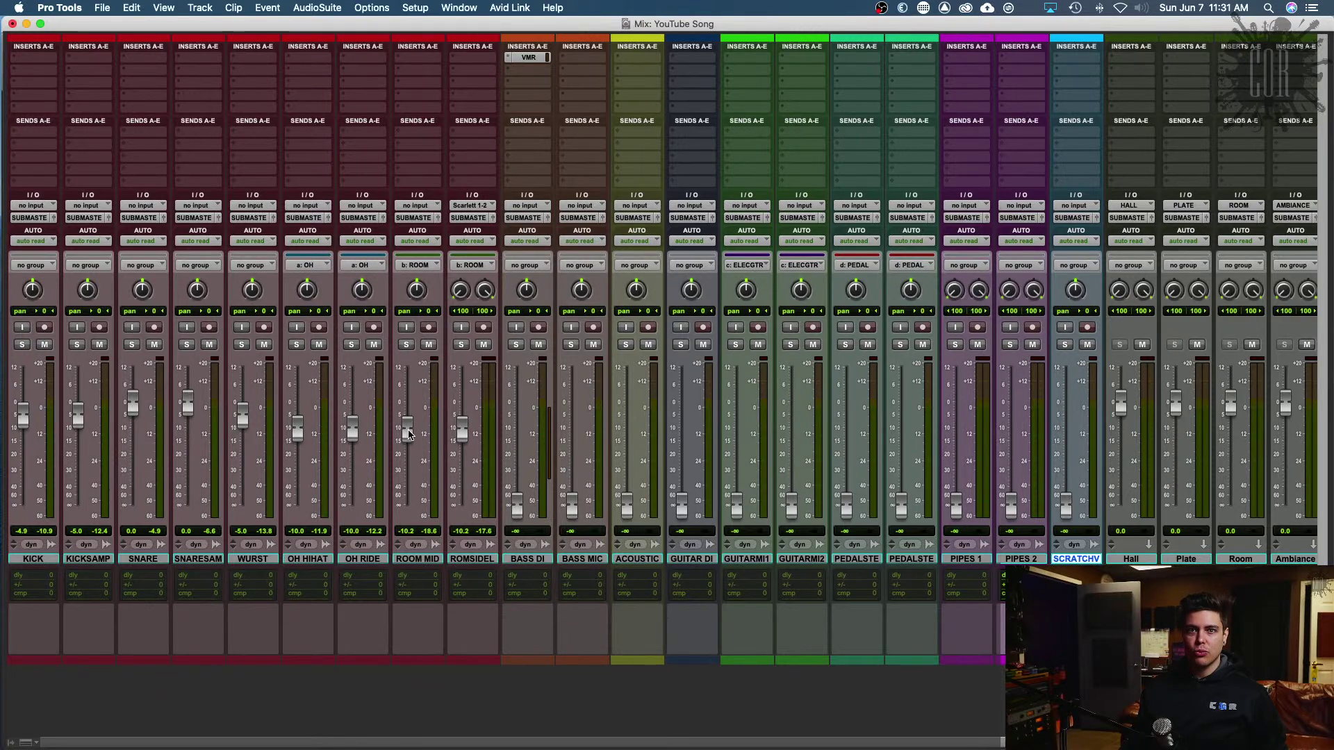
left_click_drag(408, 434, 409, 522)
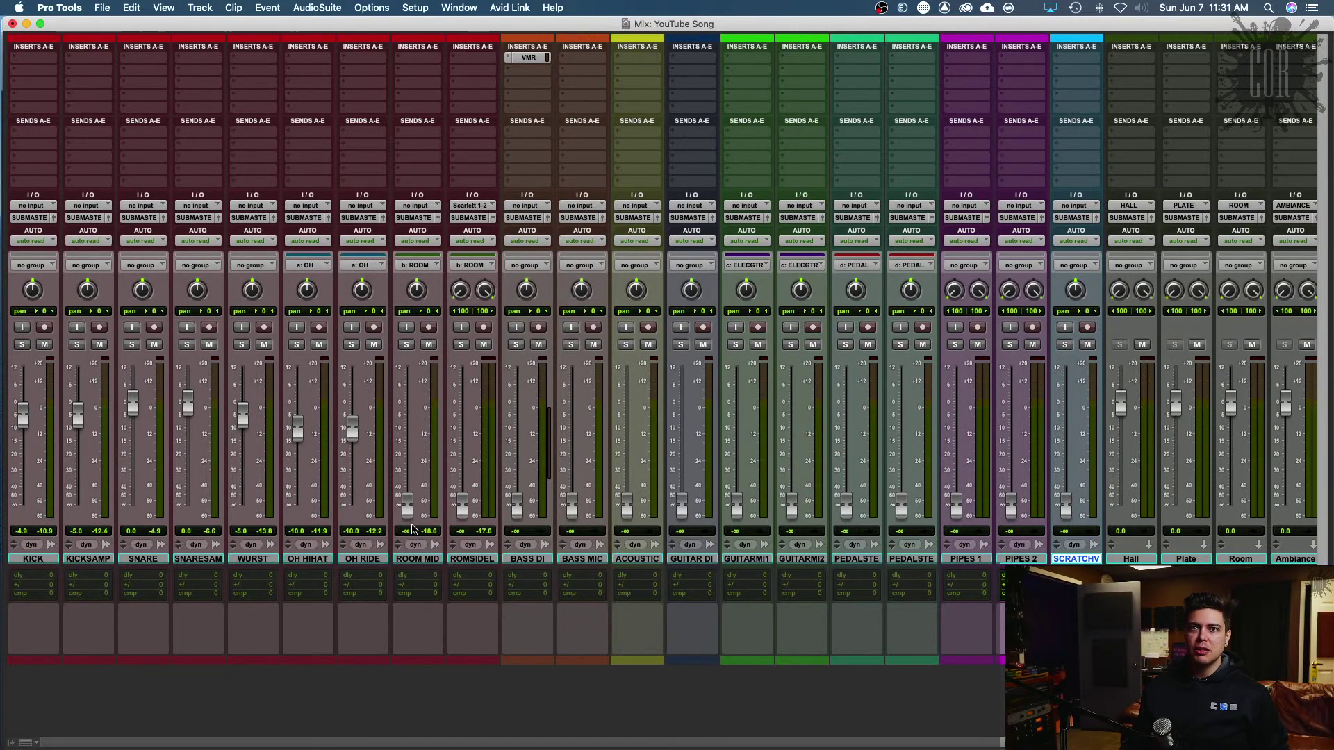
Step: Select the tracks from KICK to OH RIDE and send them all to a new stereo Aux Input track named Drum Room
left_click(356, 560)
left_click(47, 560, "shift")
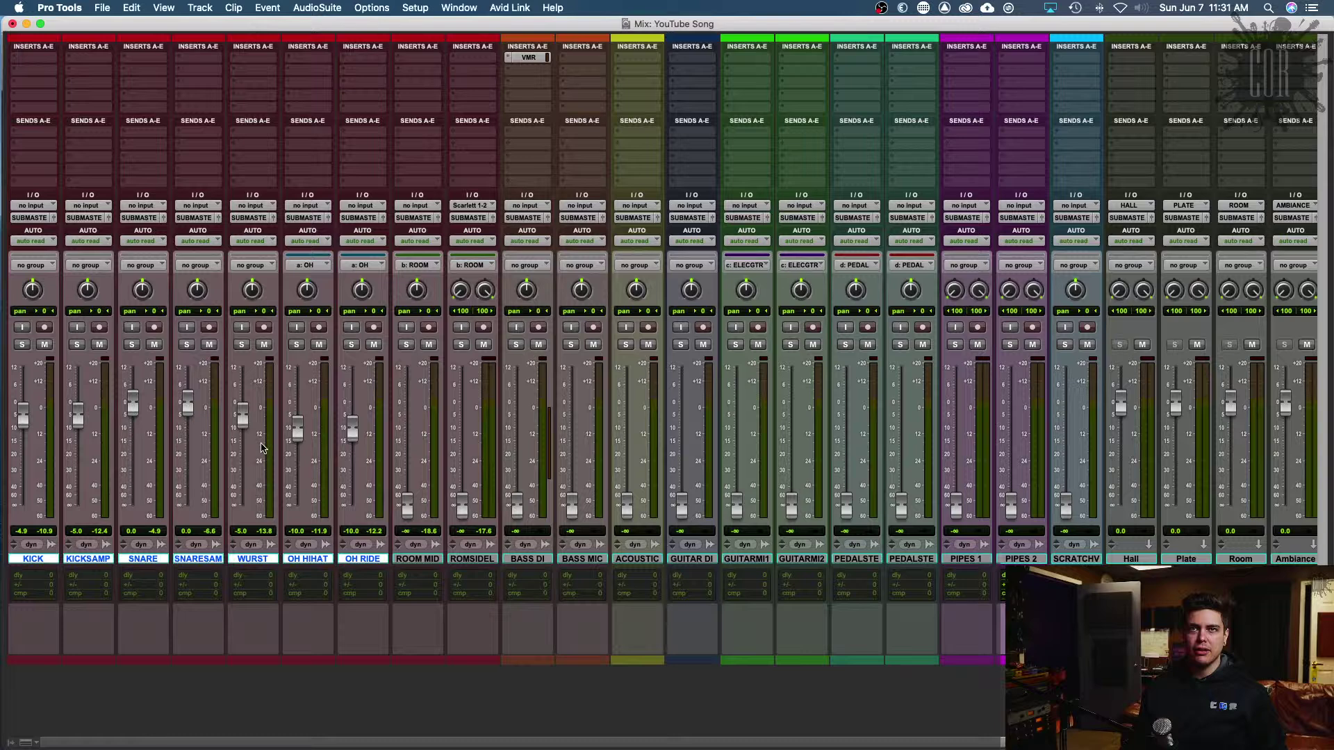
left_click(129, 135)
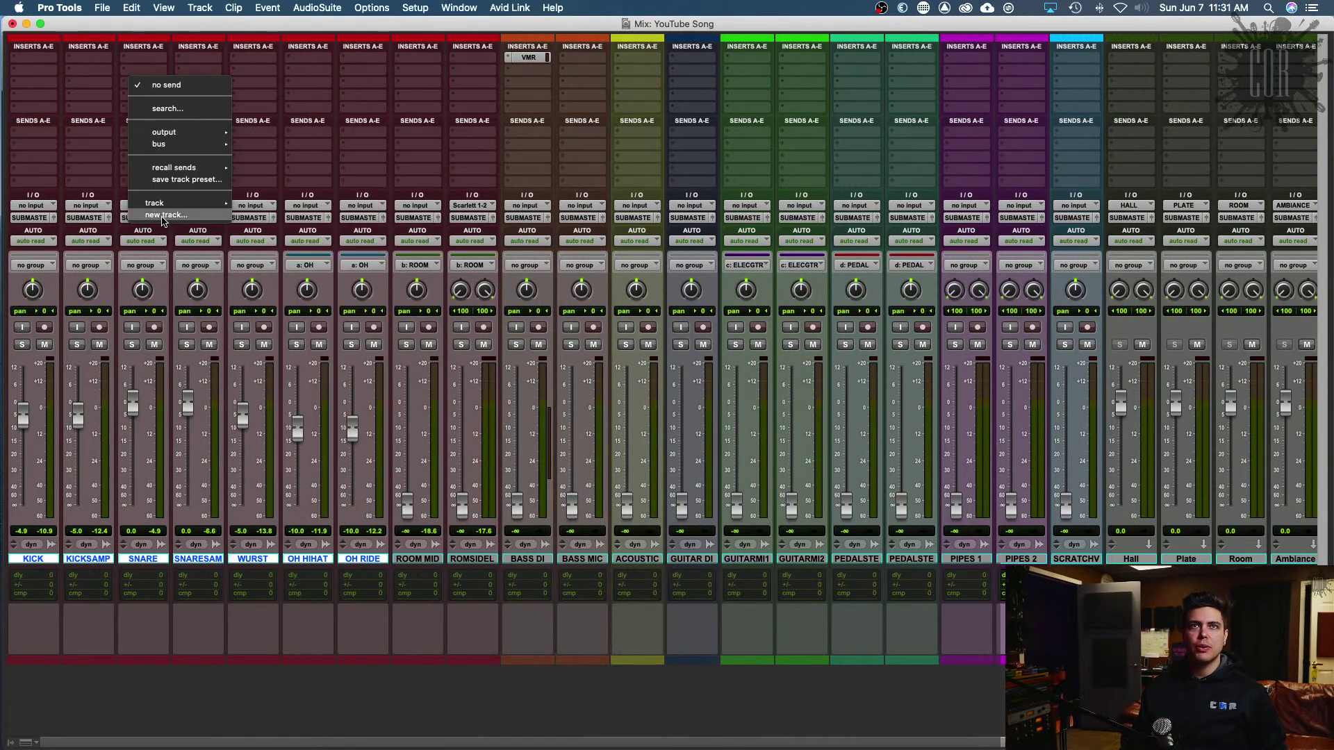
left_click(162, 221)
key("super+shift+n")
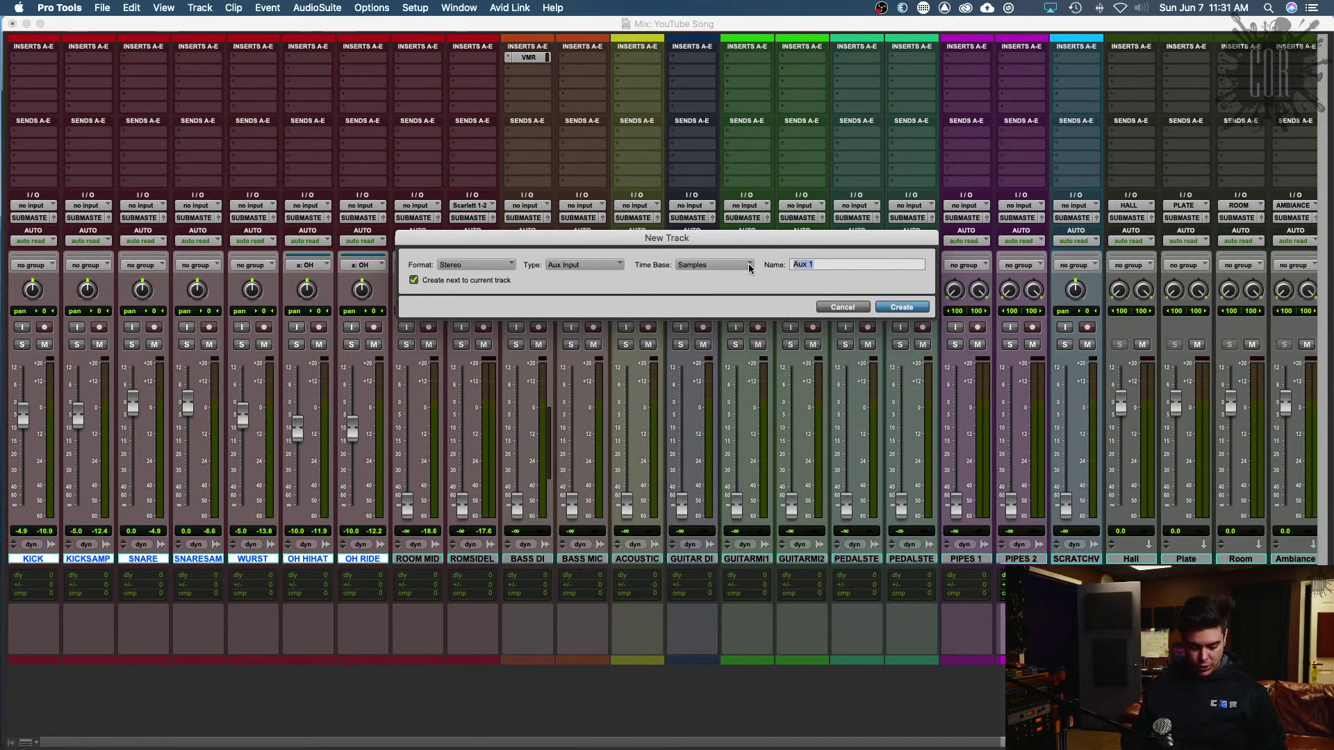
type("Drum Room")
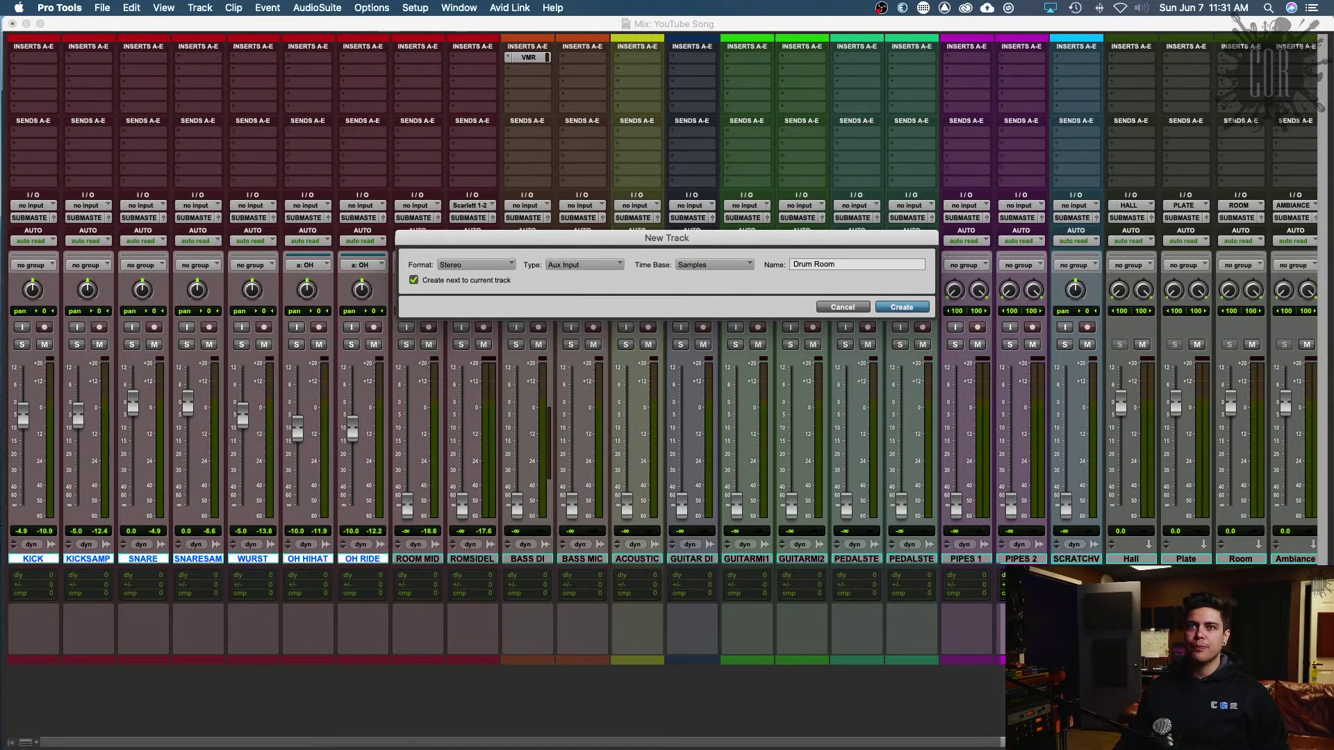
key("Return")
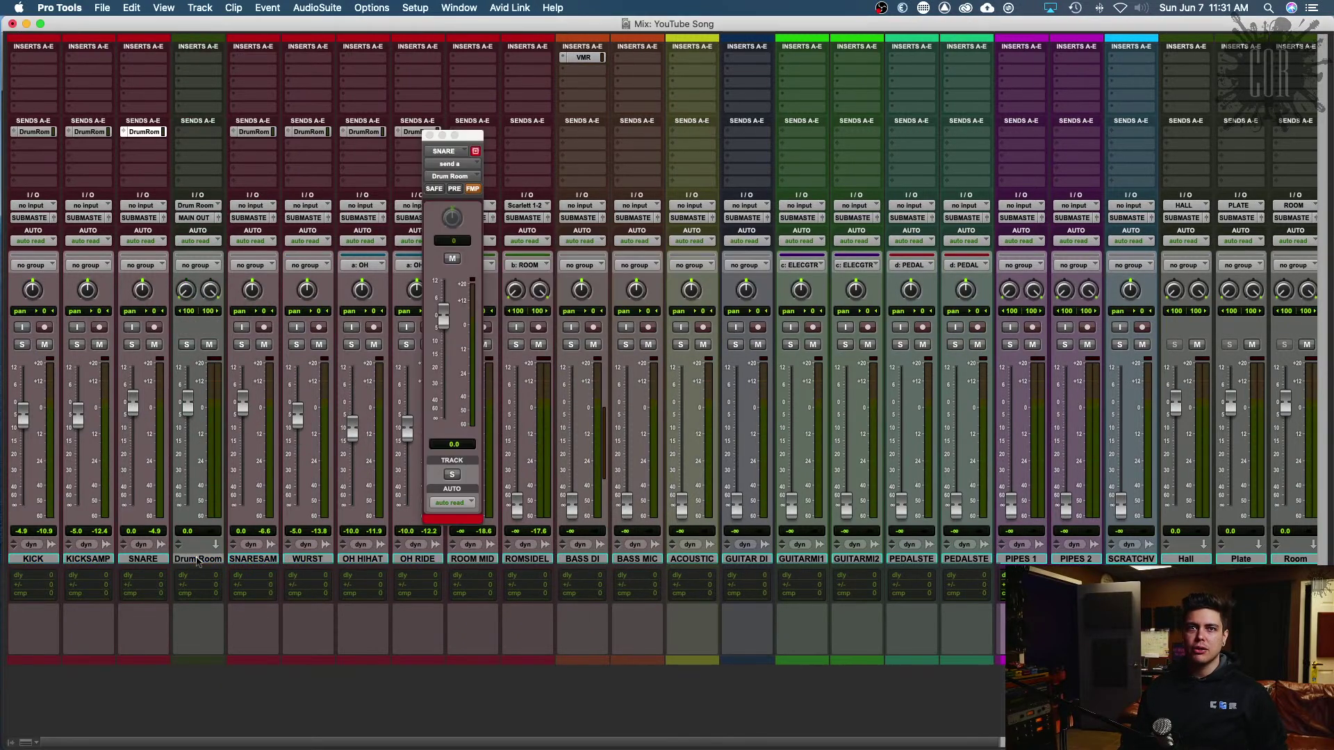
Step: Place the Drum Room track directly after OH RIDE and make it solo safe, with the SNARE send window closed
left_click_drag(198, 561, 443, 576)
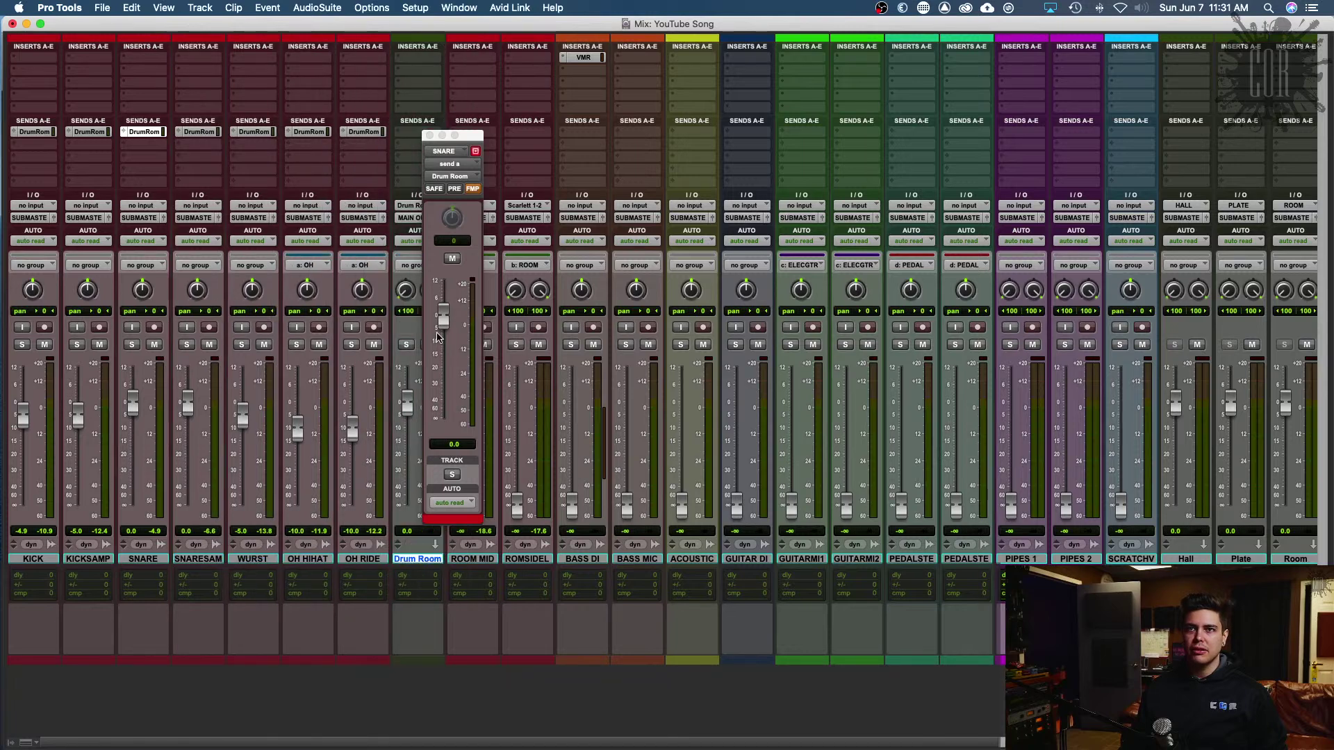
left_click(431, 134)
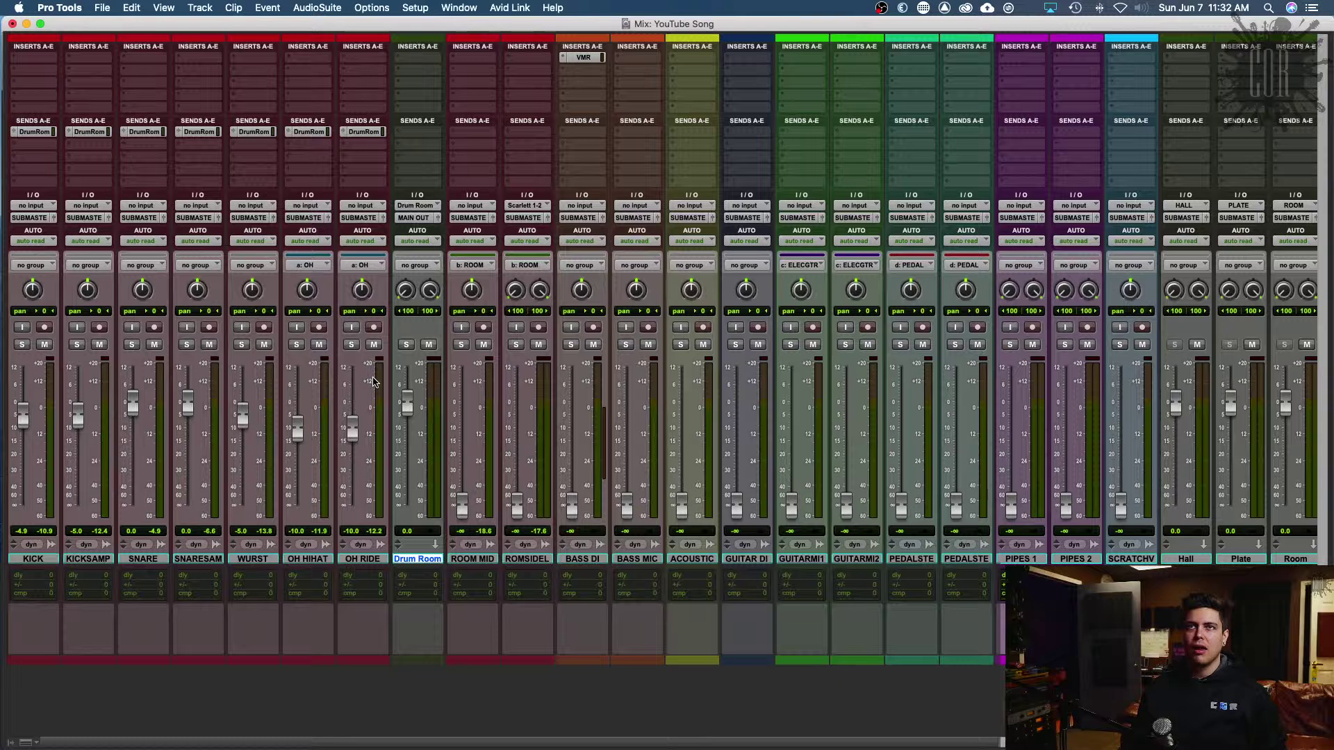
left_click(407, 345)
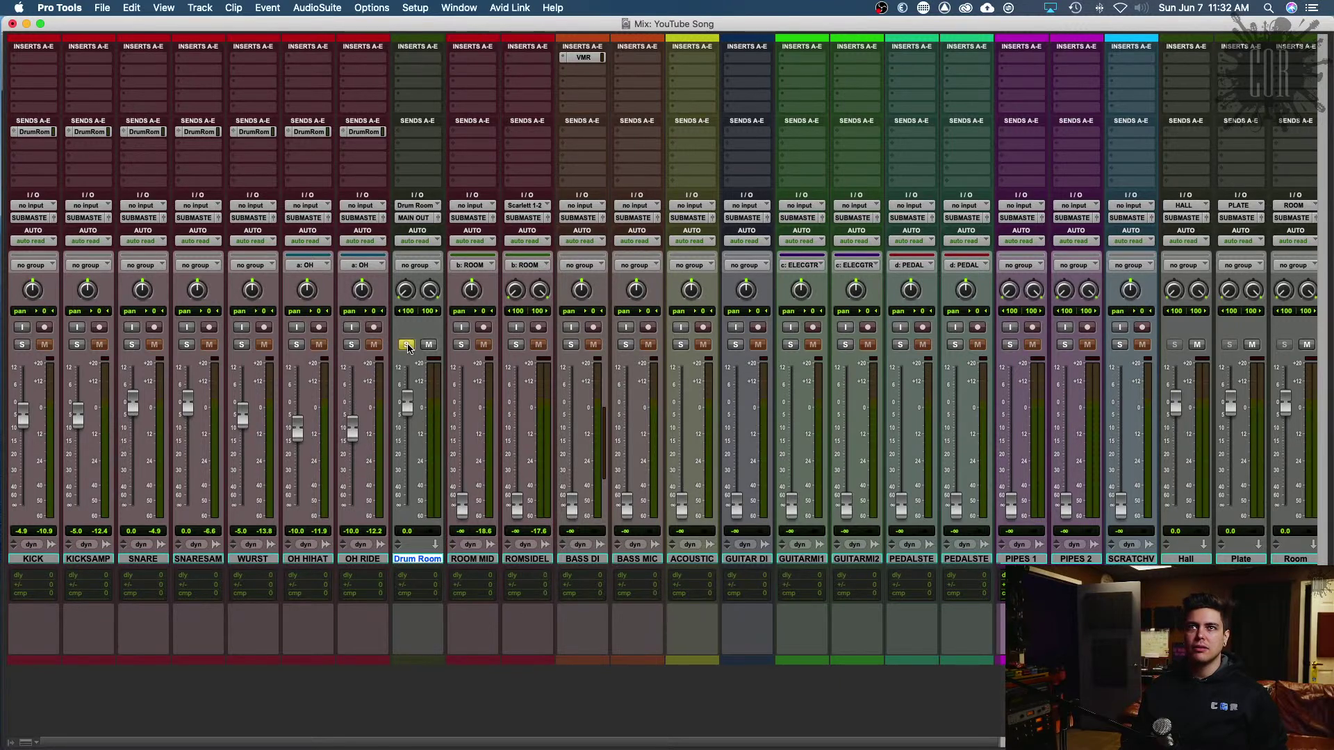
left_click(407, 345)
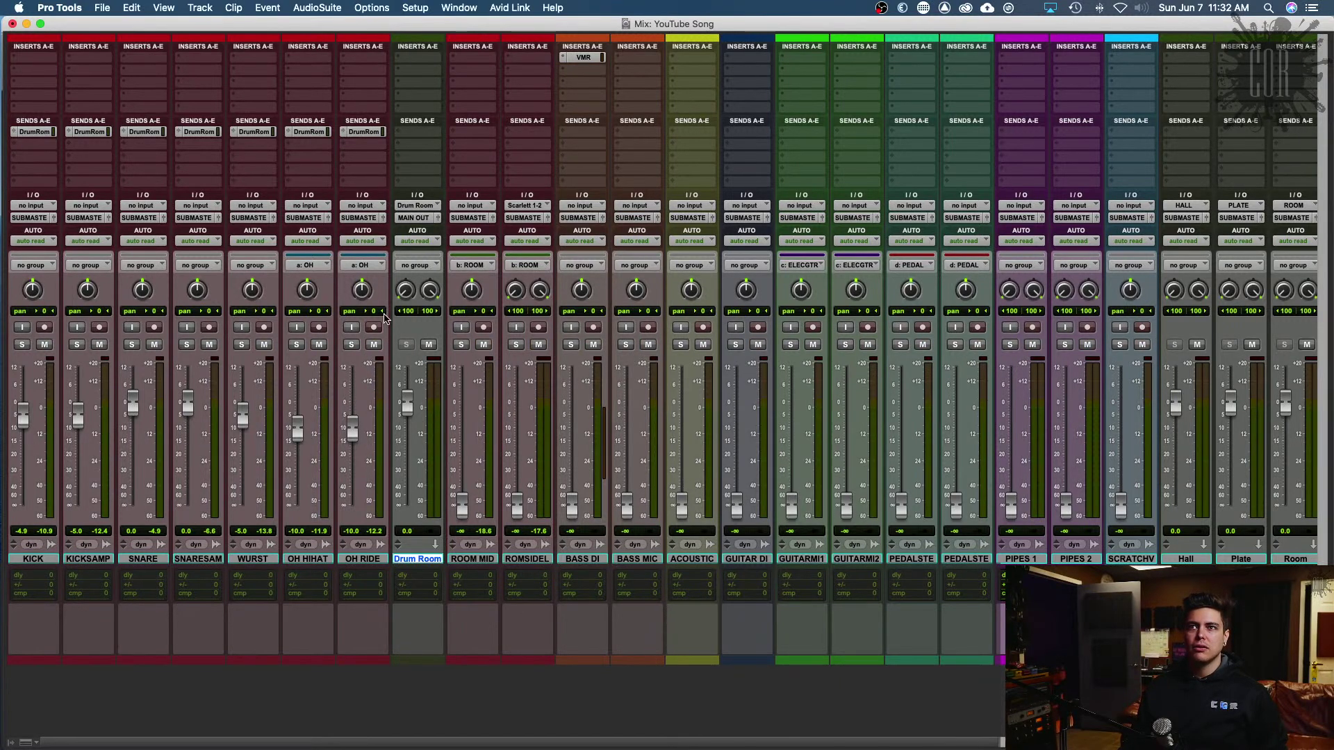
Step: Insert the stereo D-Verb reverb on the Drum Room track and choose the Room 2 algorithm
left_click(412, 84)
mouse_move(463, 83)
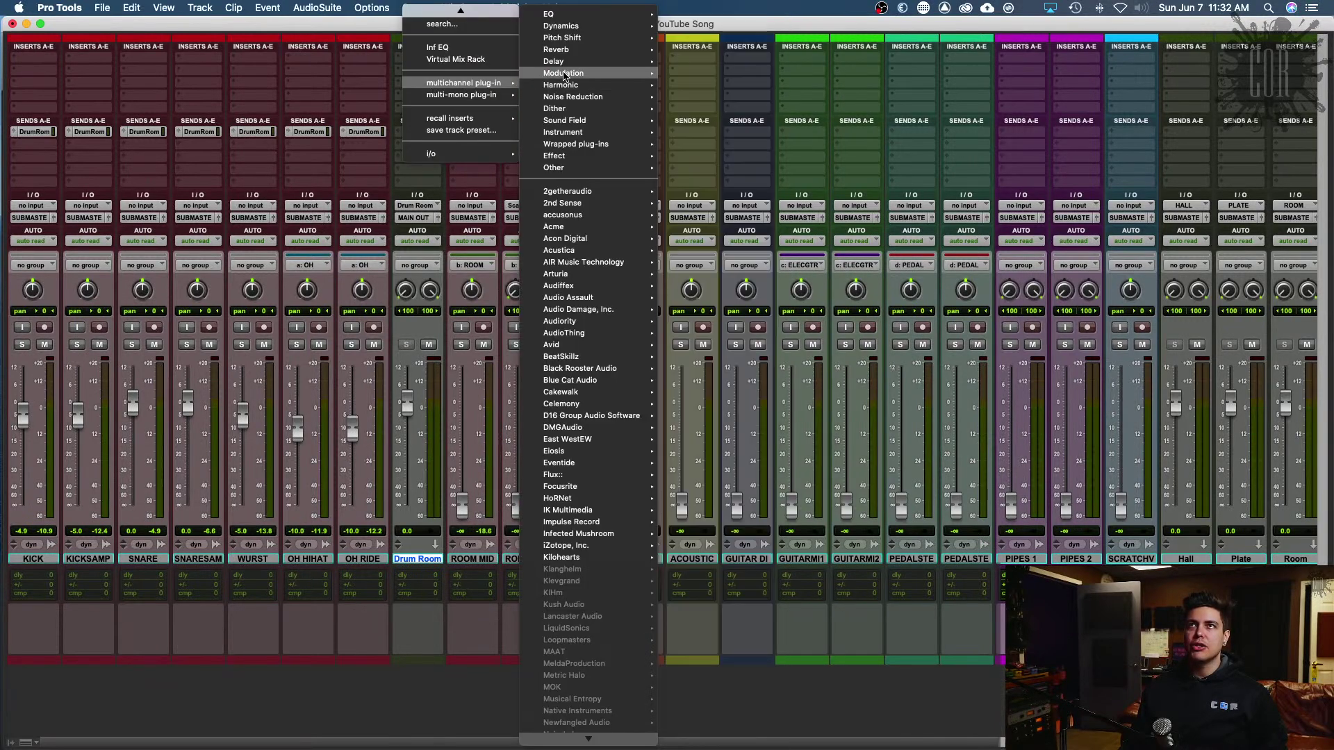
mouse_move(577, 50)
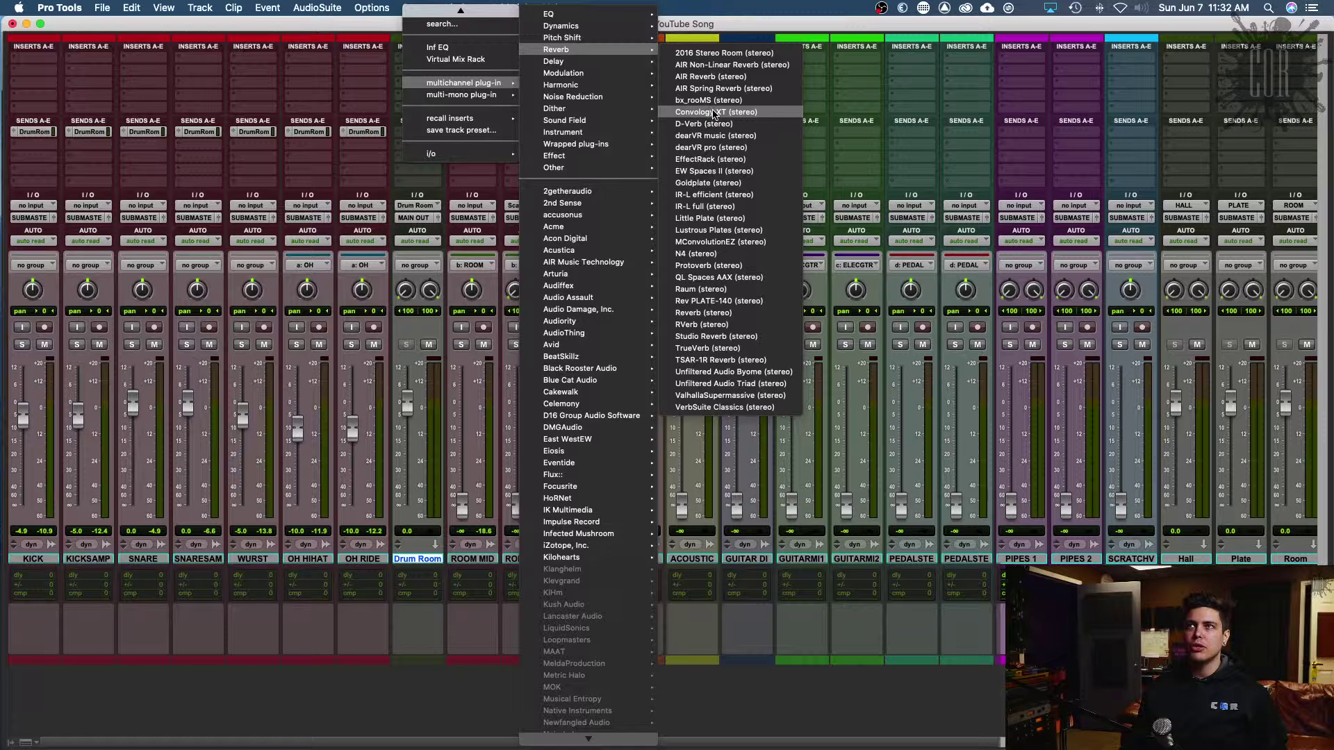
key("Escape")
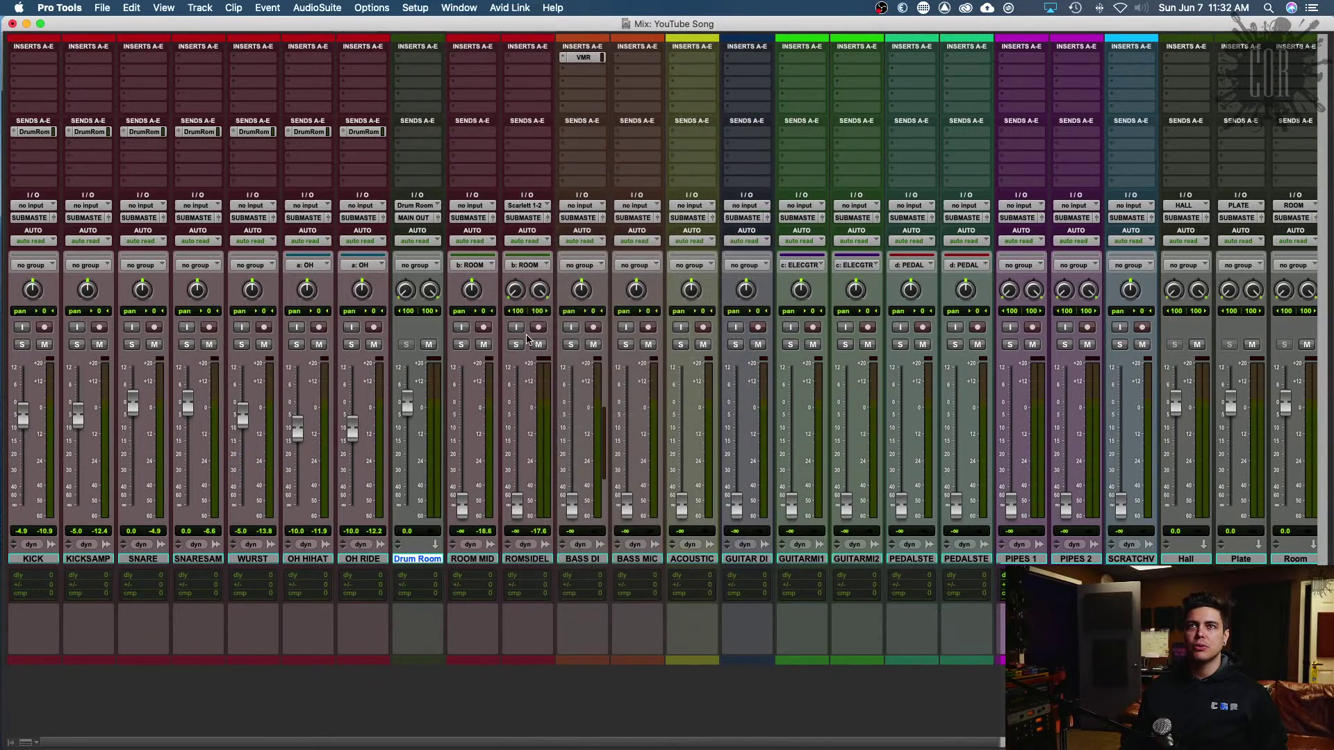
left_click(538, 366)
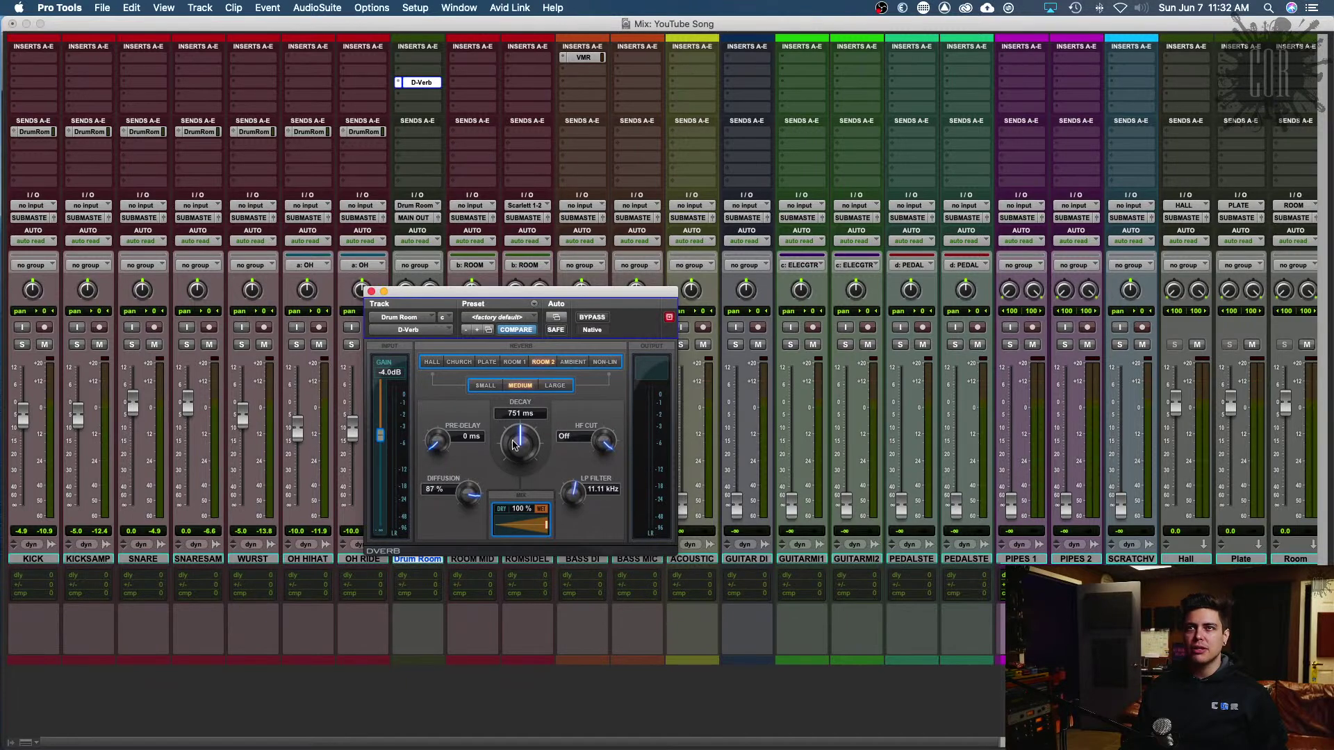
Step: Set D-Verb to Small size, 501 ms decay, 0.0 dB input gain and 2 ms pre-delay, and move its window off the drum tracks
left_click(487, 387)
left_click_drag(517, 440, 513, 433)
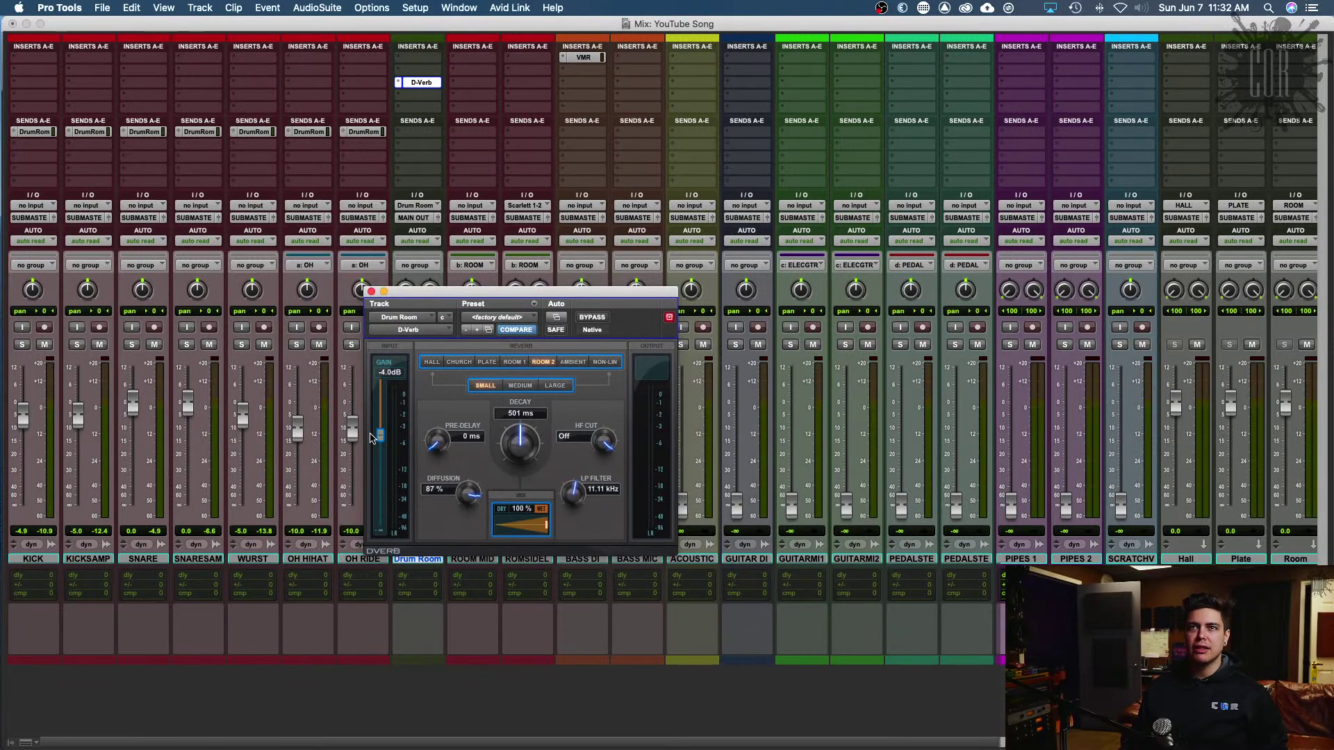
left_click_drag(381, 435, 377, 369)
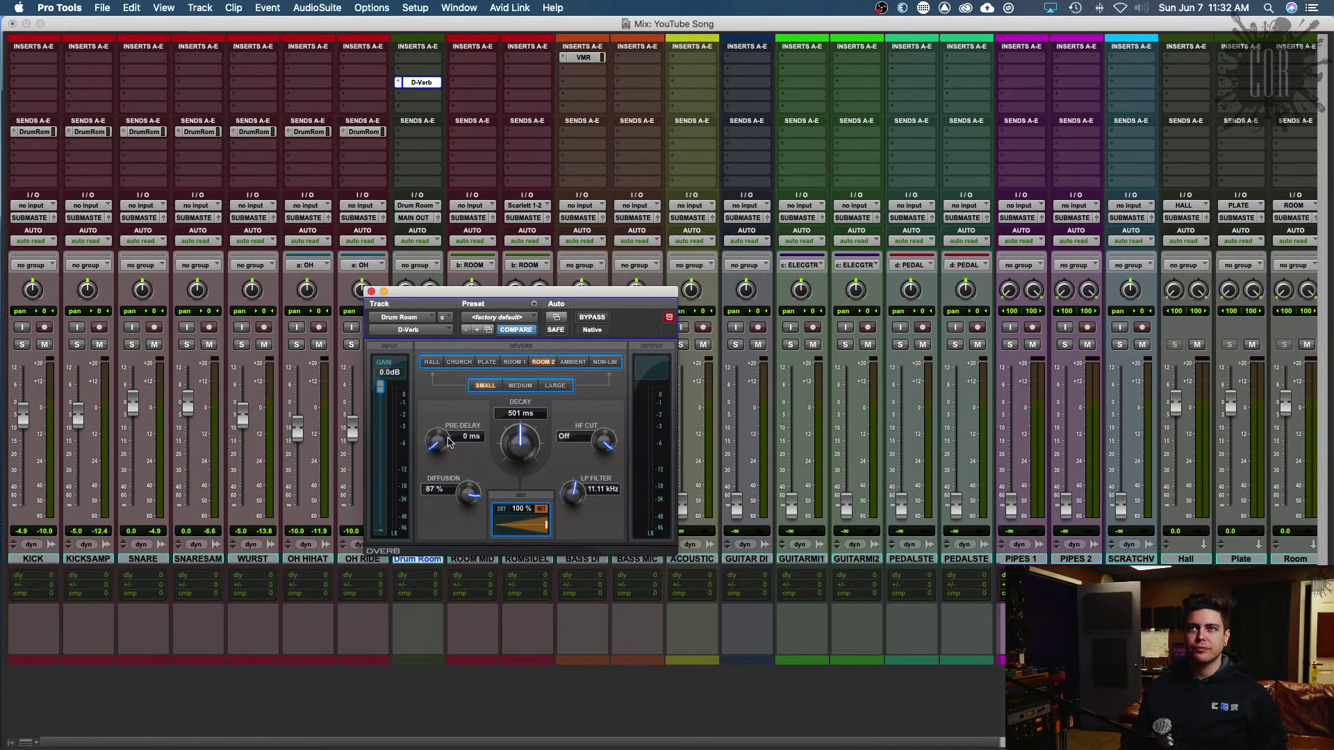
left_click_drag(448, 436, 449, 431)
left_click_drag(486, 297, 776, 192)
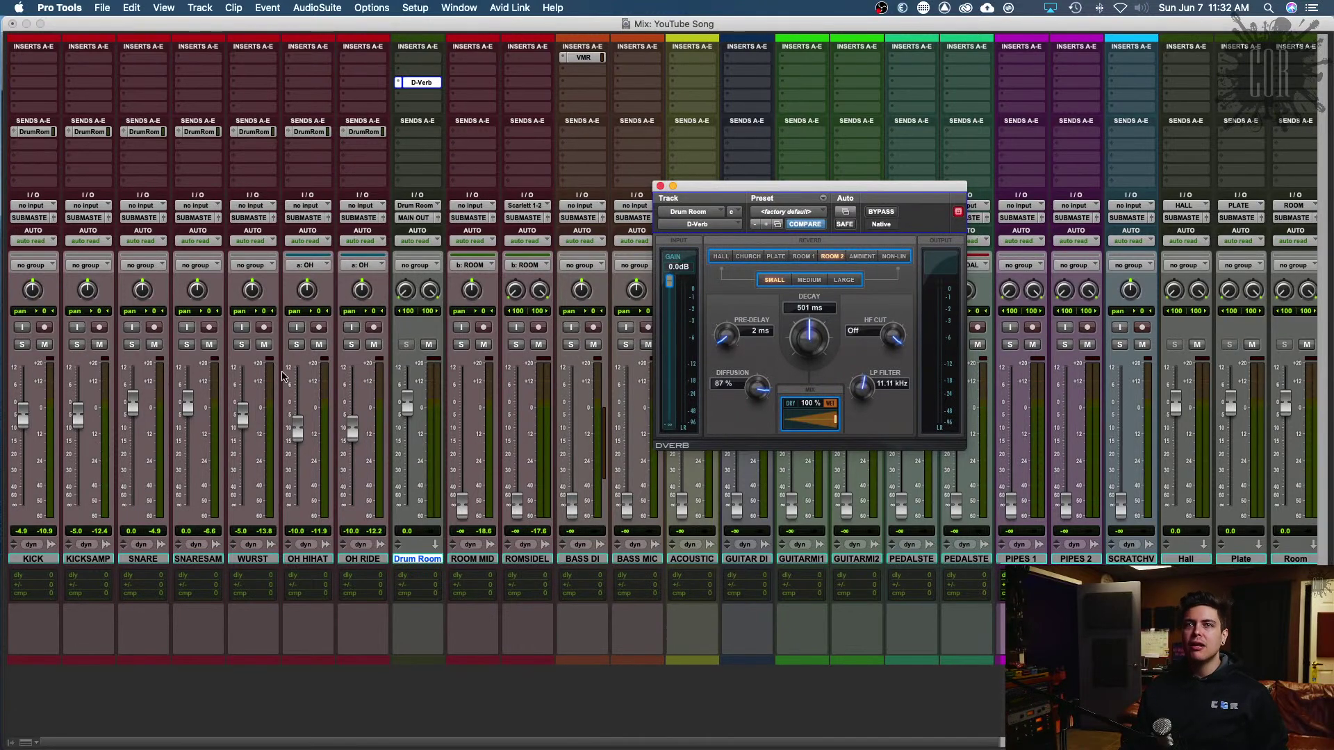
Step: Route the Drum Room track's output to the stereo SUB MASTER bus
left_click(420, 218)
mouse_move(425, 230)
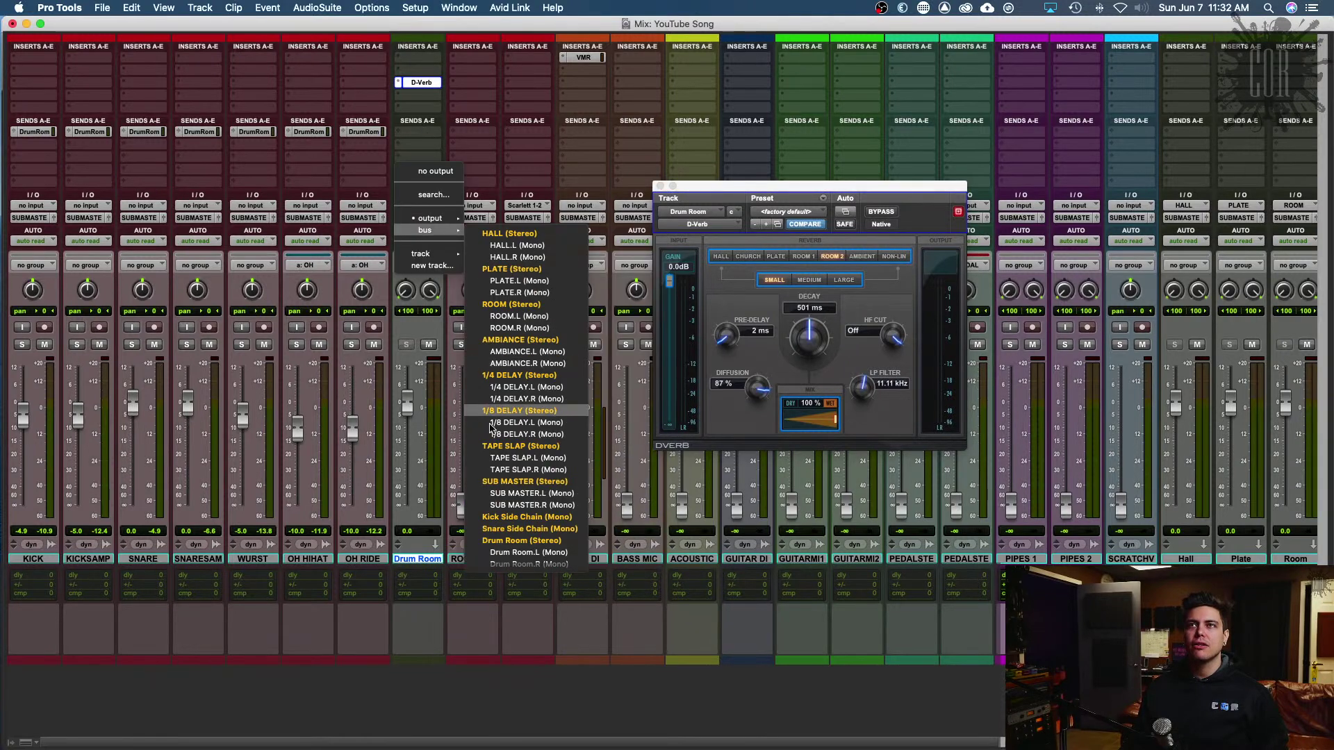
left_click(489, 485)
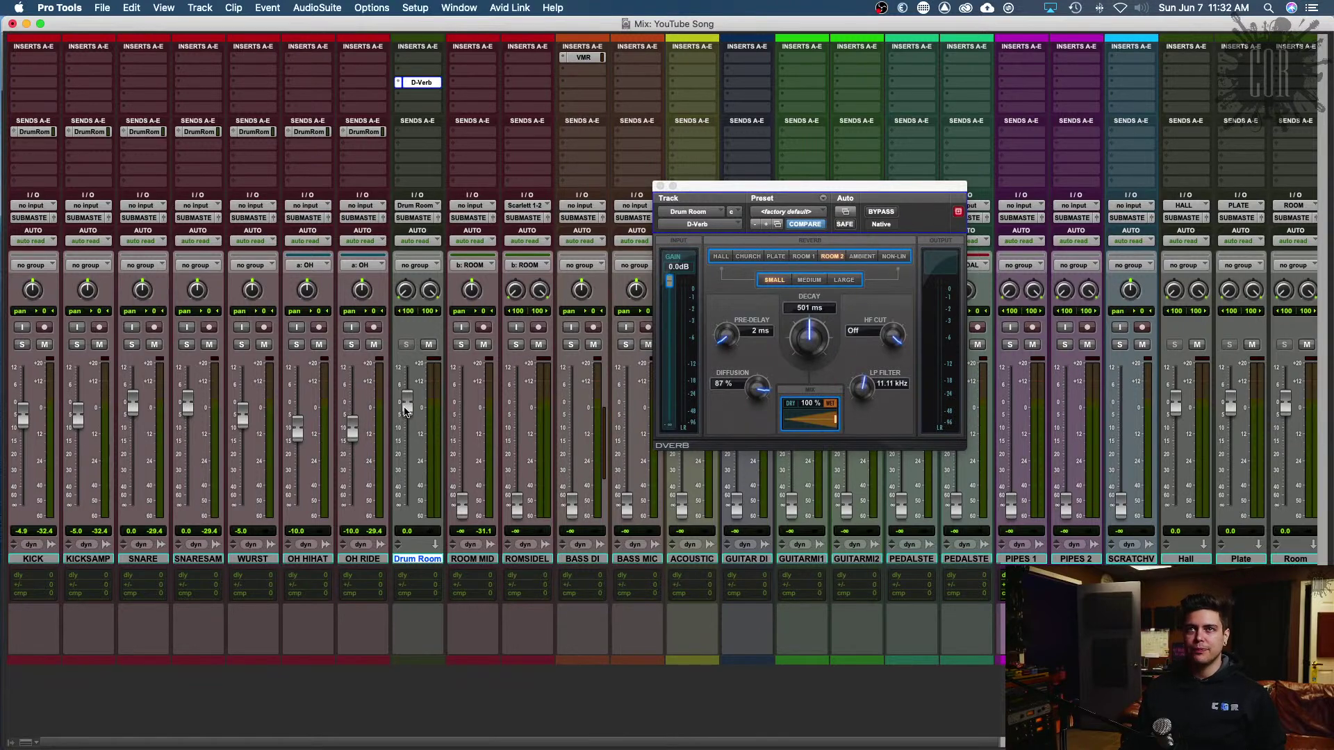
Step: Pull the Drum Room fader fully down, bring it up to -8.0 dB during playback, and set D-Verb's input gain to -4.0 dB
left_click_drag(407, 404, 417, 535)
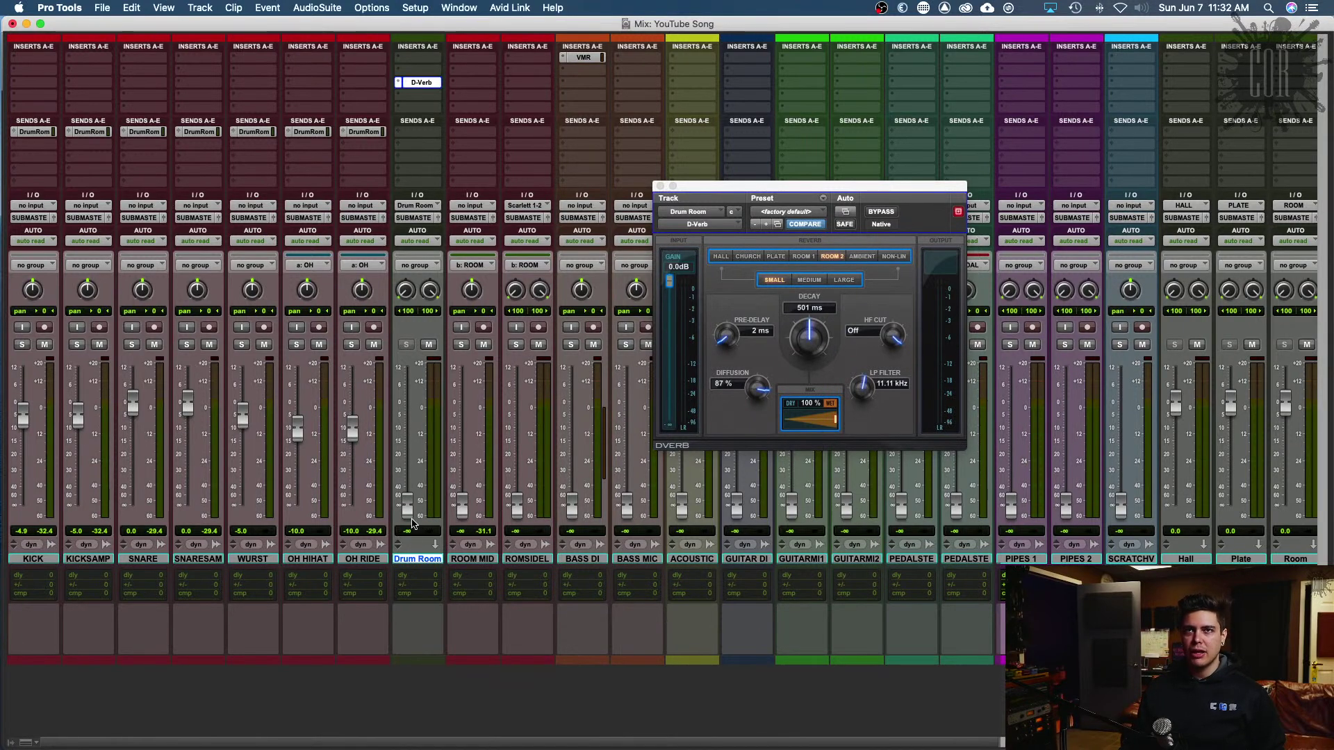
key("space")
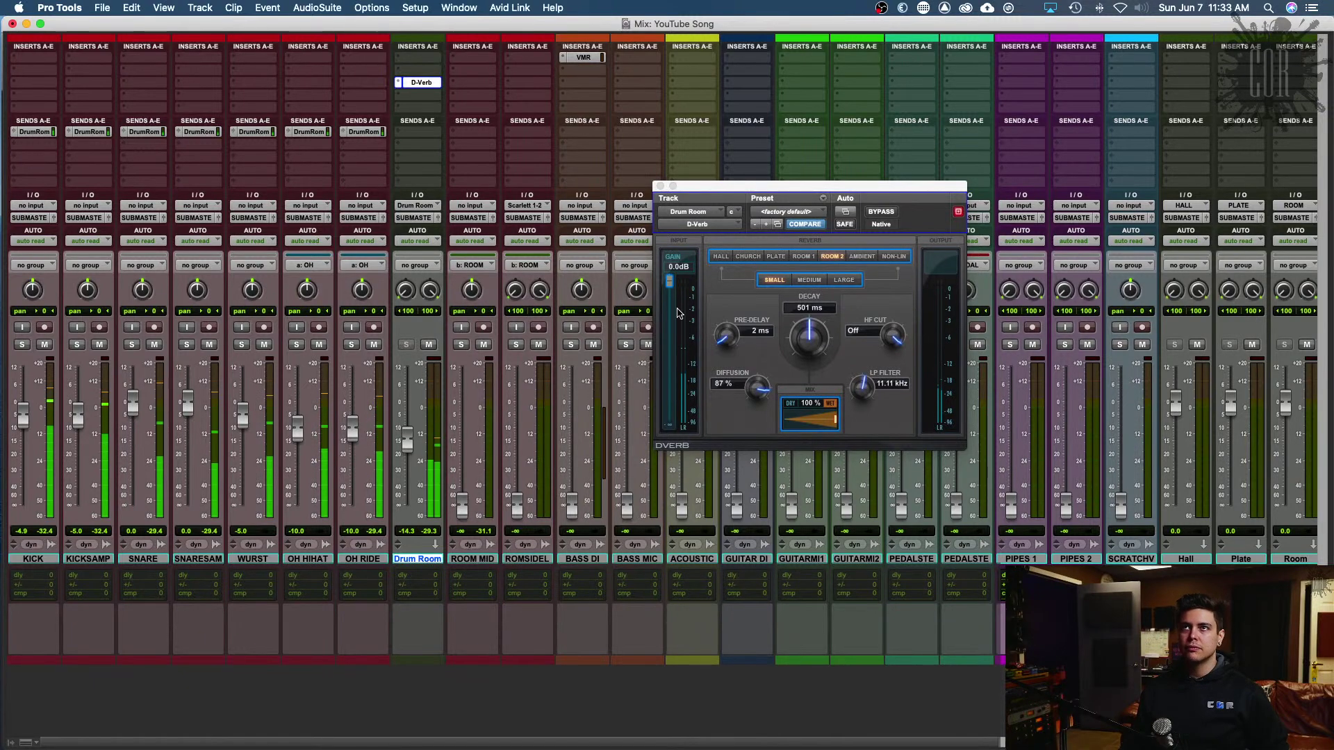
left_click_drag(672, 281, 670, 330)
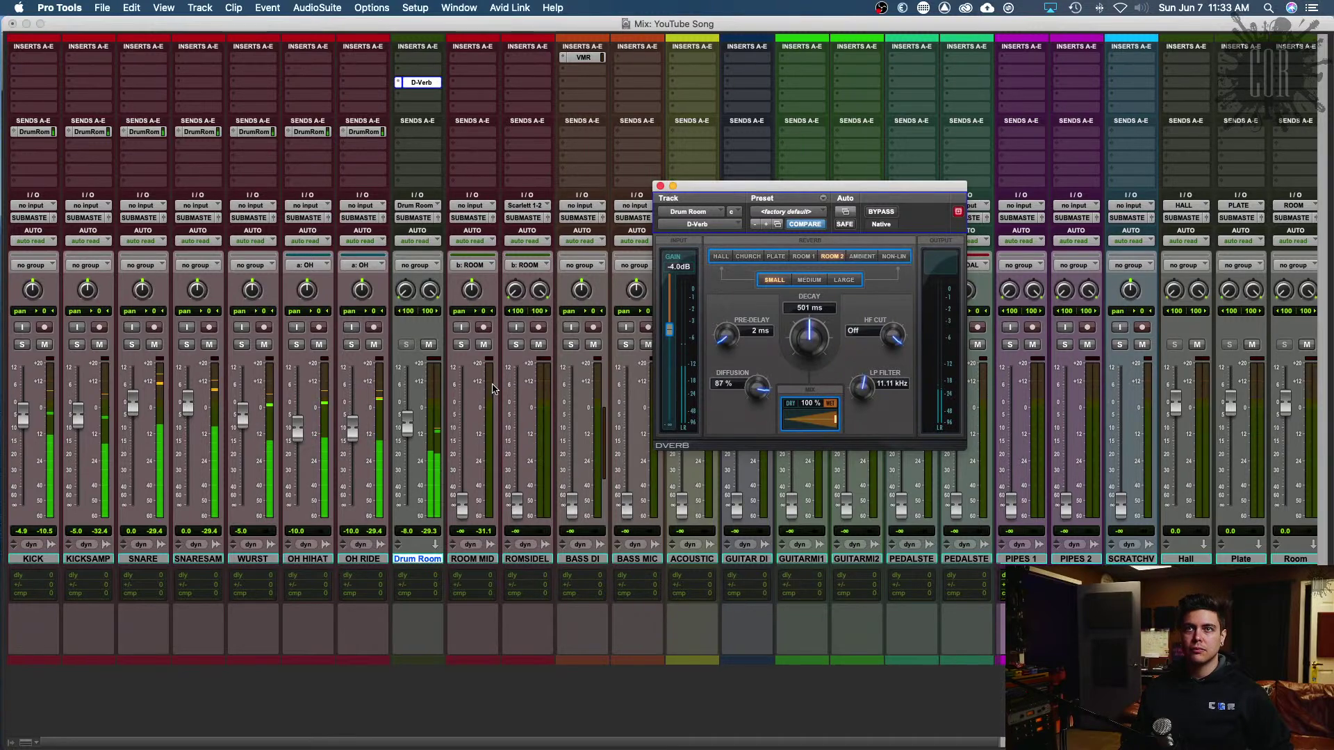
Step: Raise the grouped ROOM MID and ROMSIDEL faders to -10.0 dB and unmute Drum Room, with the D-Verb window closed
left_click_drag(462, 508, 473, 428)
key("super+w")
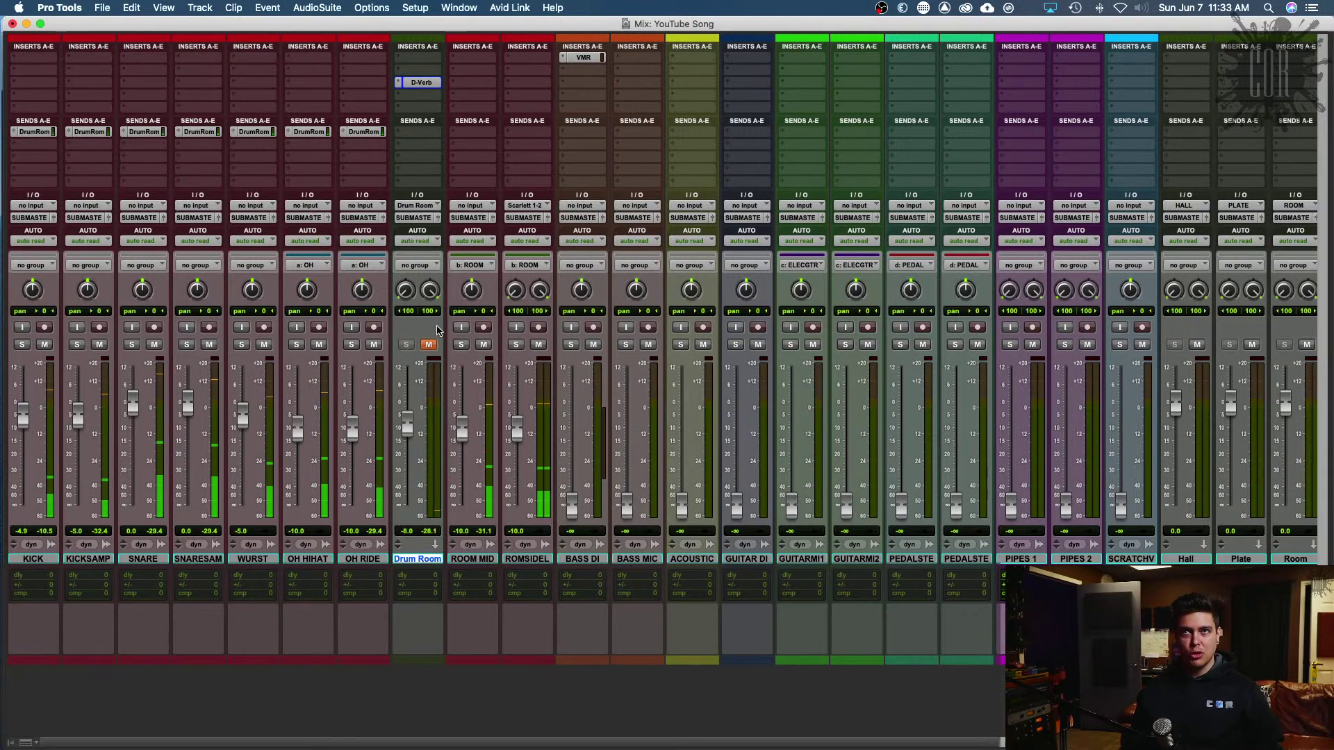
left_click(430, 345)
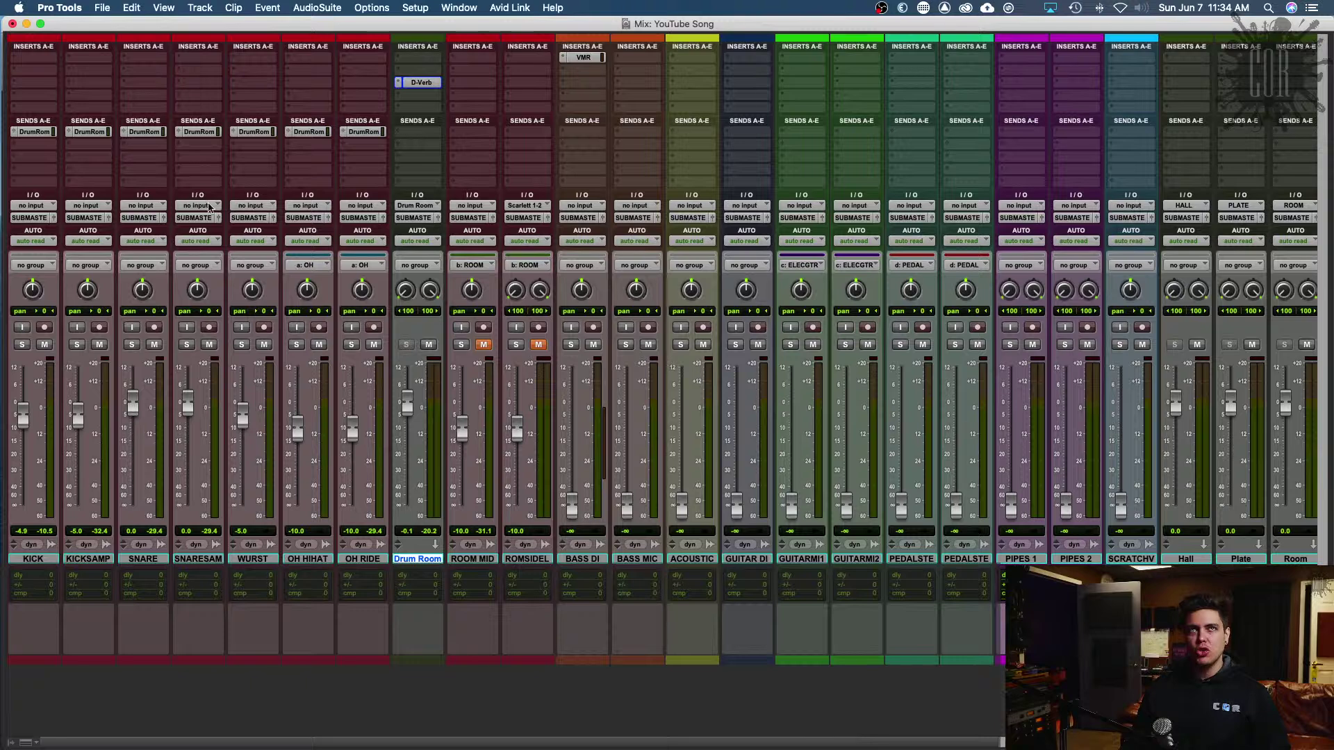
Step: Insert a stereo EQ3 7-Band ahead of D-Verb on the Drum Room track and move its window off the drum tracks
left_click(409, 60)
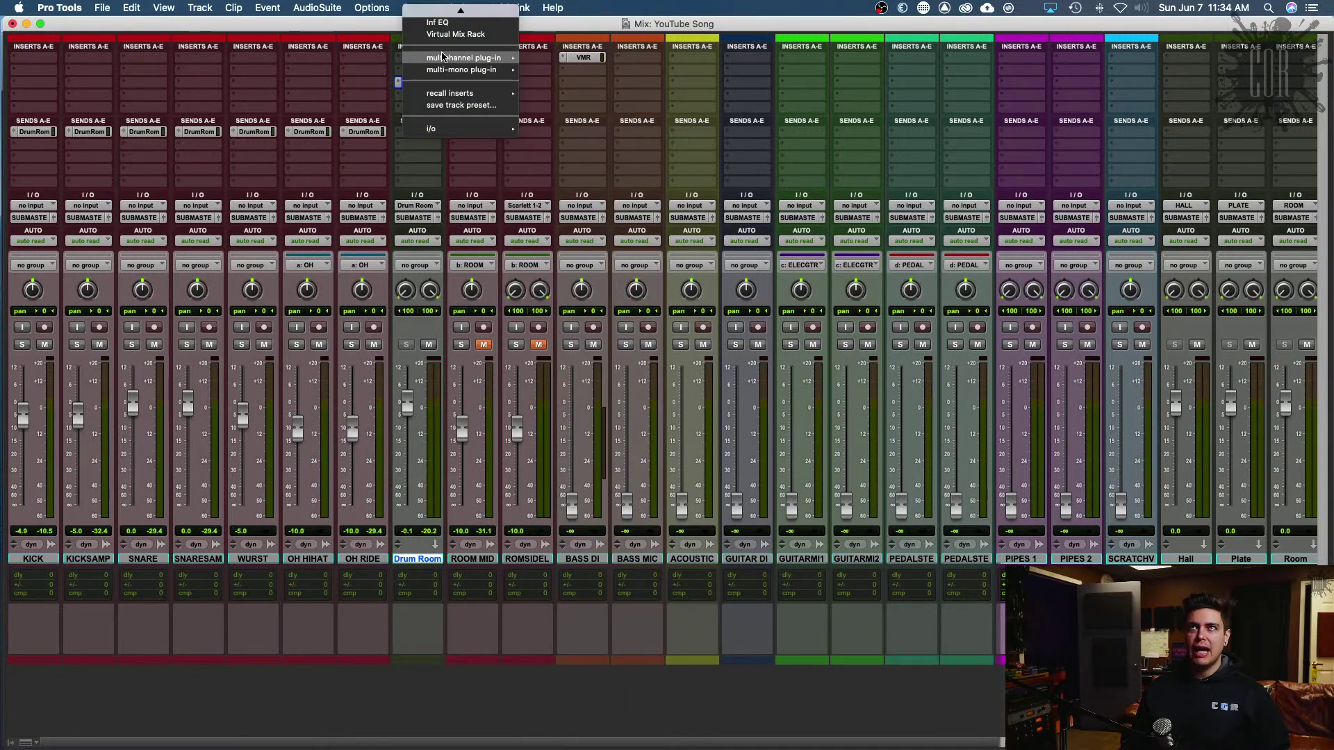
mouse_move(459, 58)
mouse_move(569, 14)
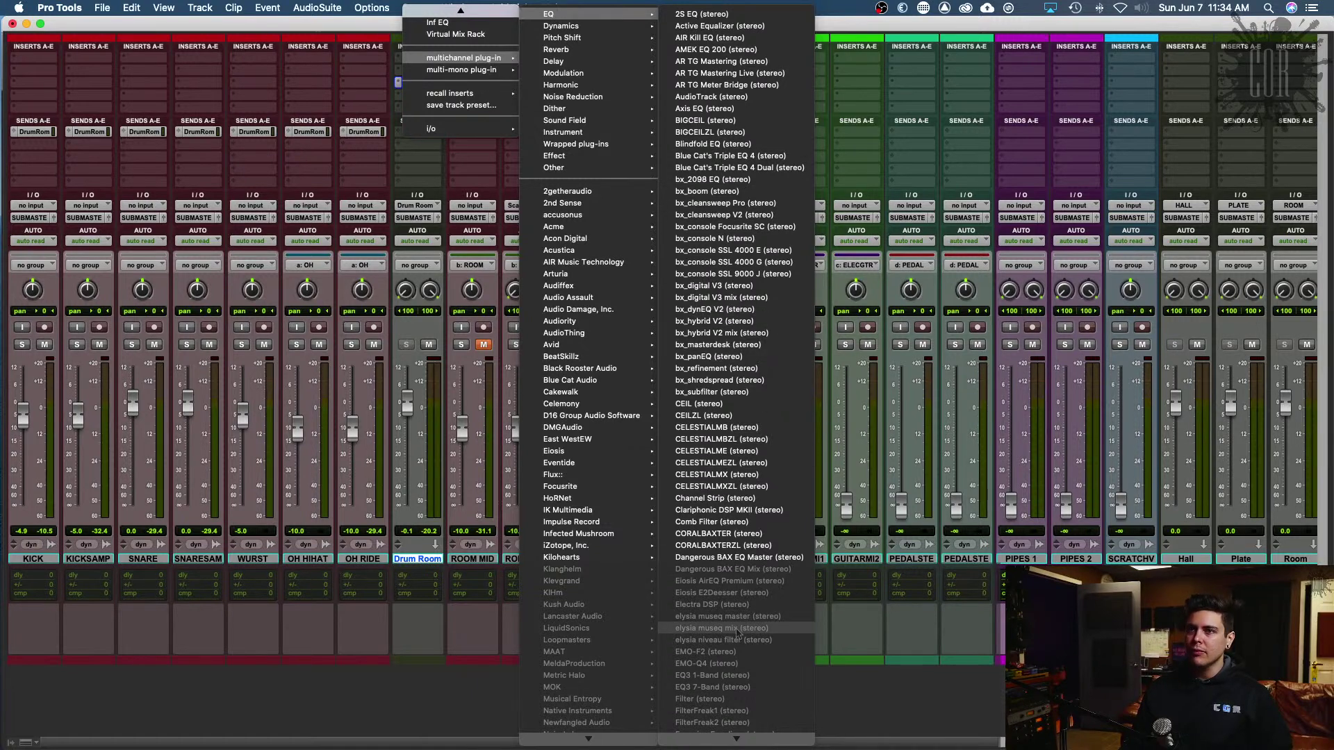
key("Escape")
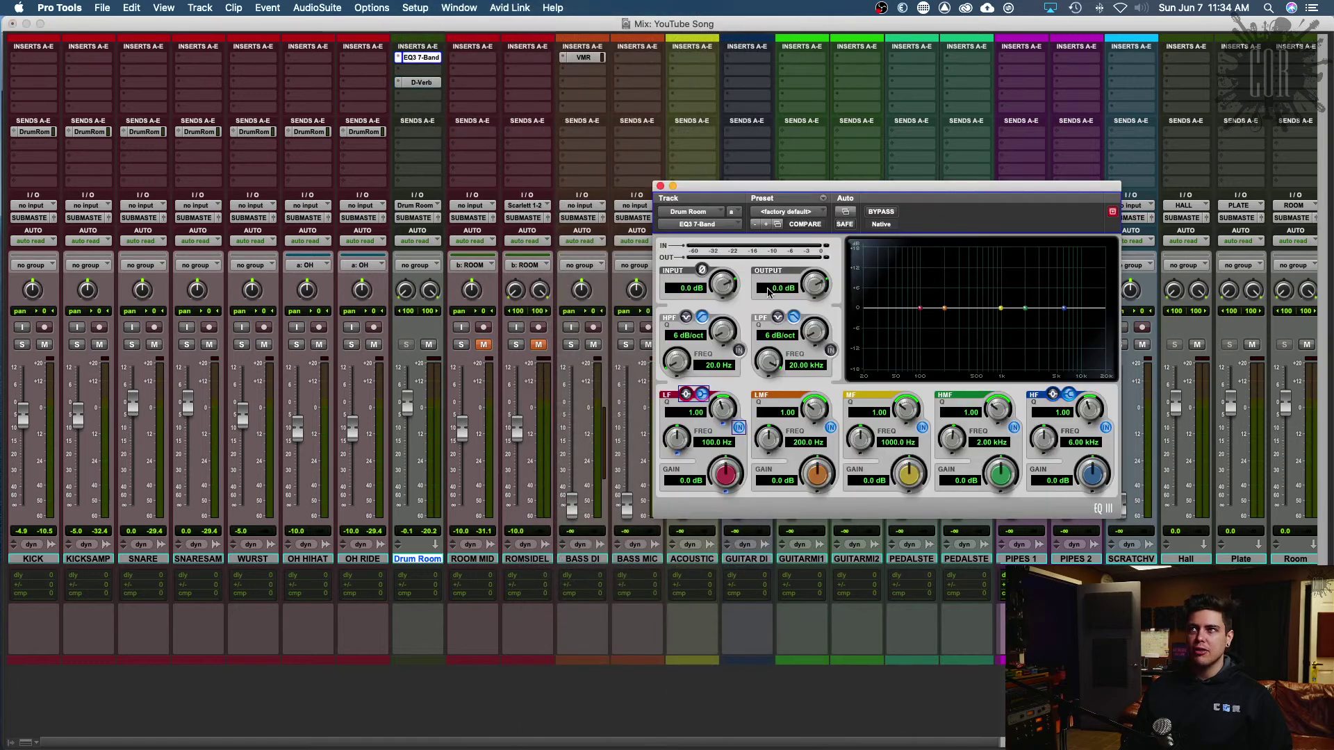
left_click_drag(737, 171, 643, 149)
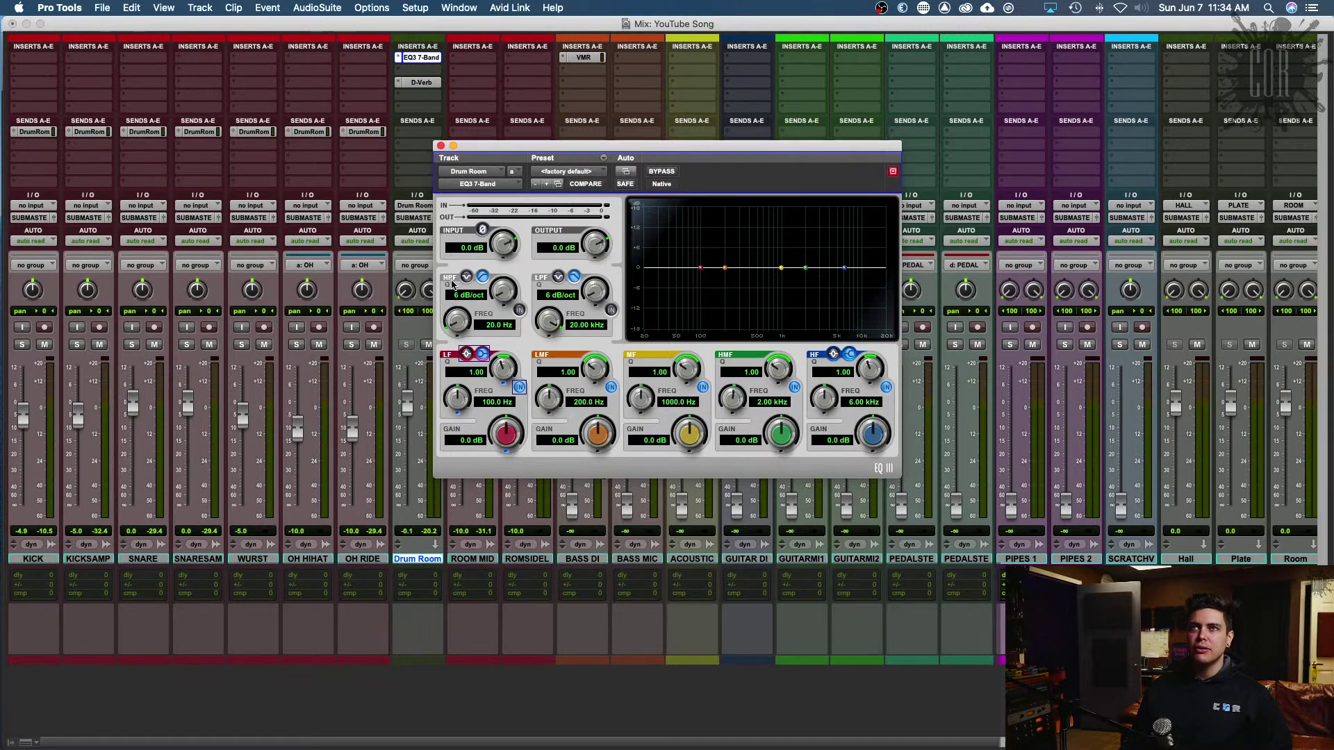
Step: Enable 12 dB/oct high-pass and low-pass filters, set the high-pass to 151.1 Hz, and audition the EQ against bypass during playback
left_click(519, 310)
left_click(610, 310)
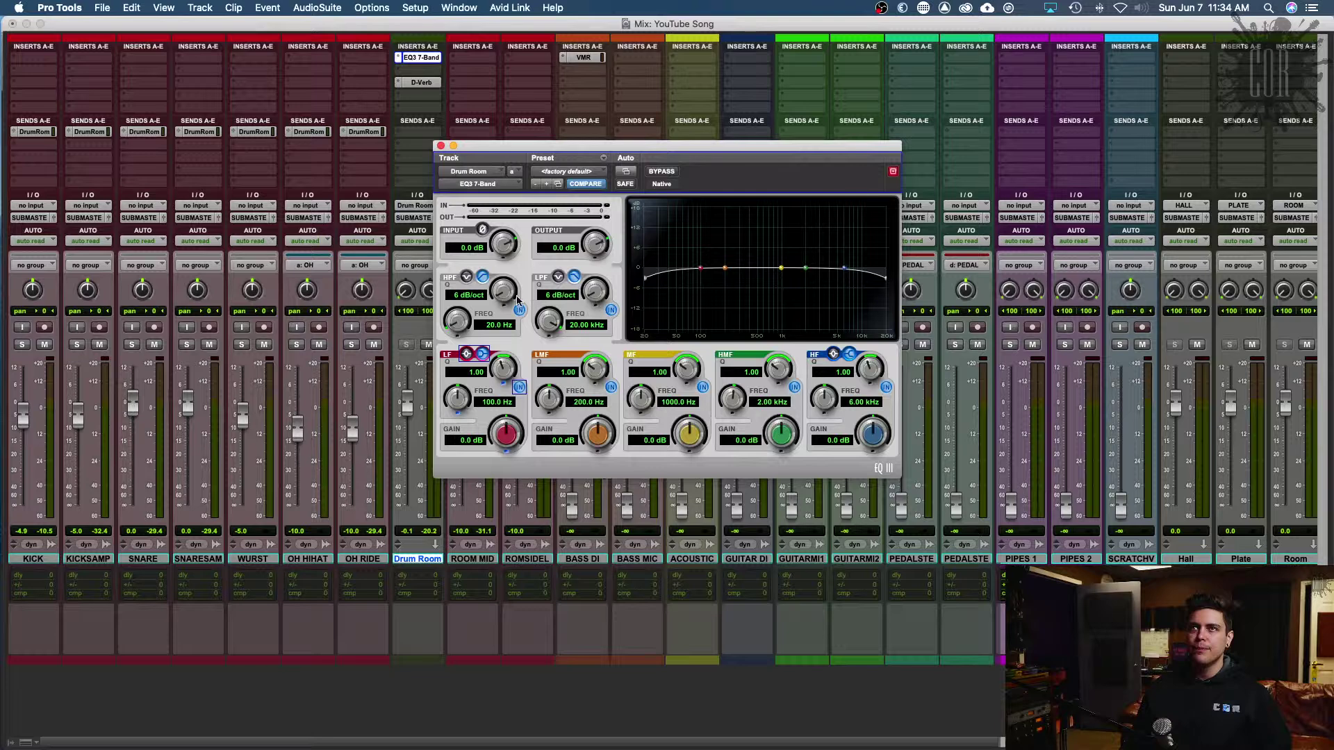
left_click_drag(498, 294, 500, 276)
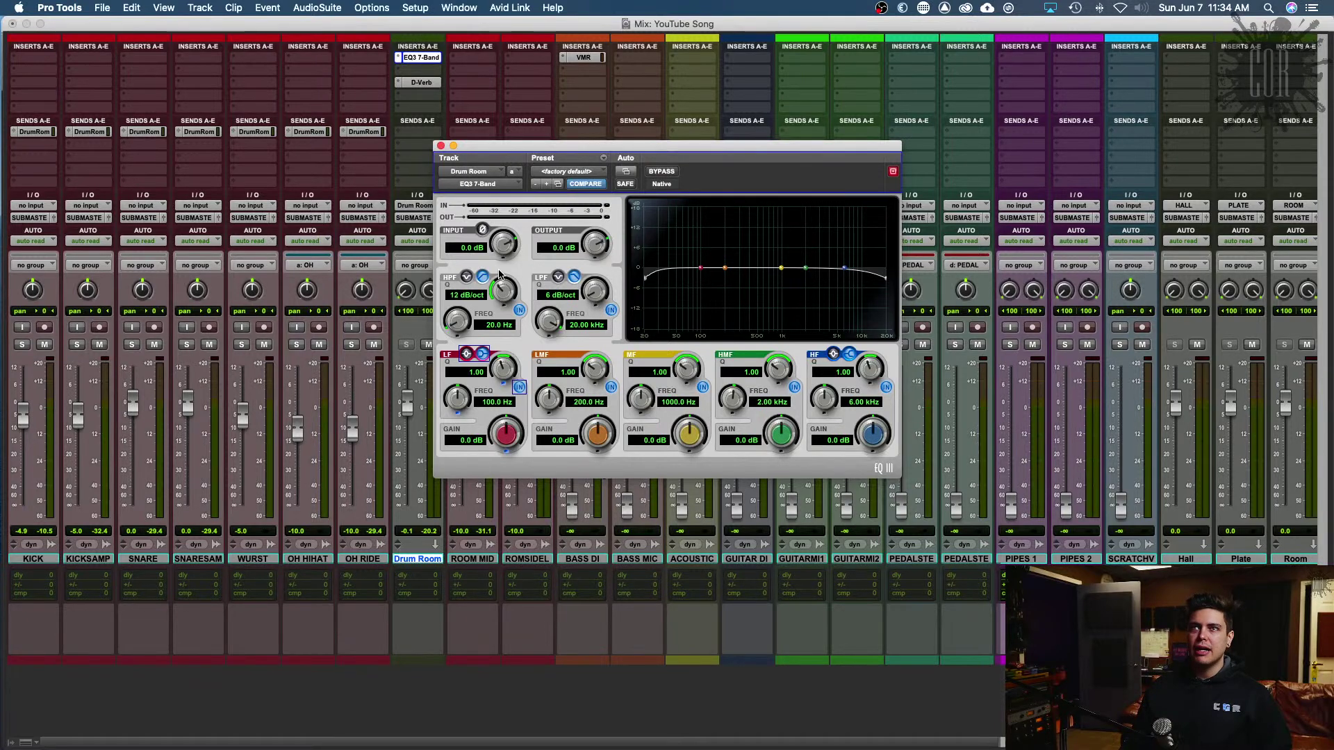
left_click_drag(598, 294, 595, 269)
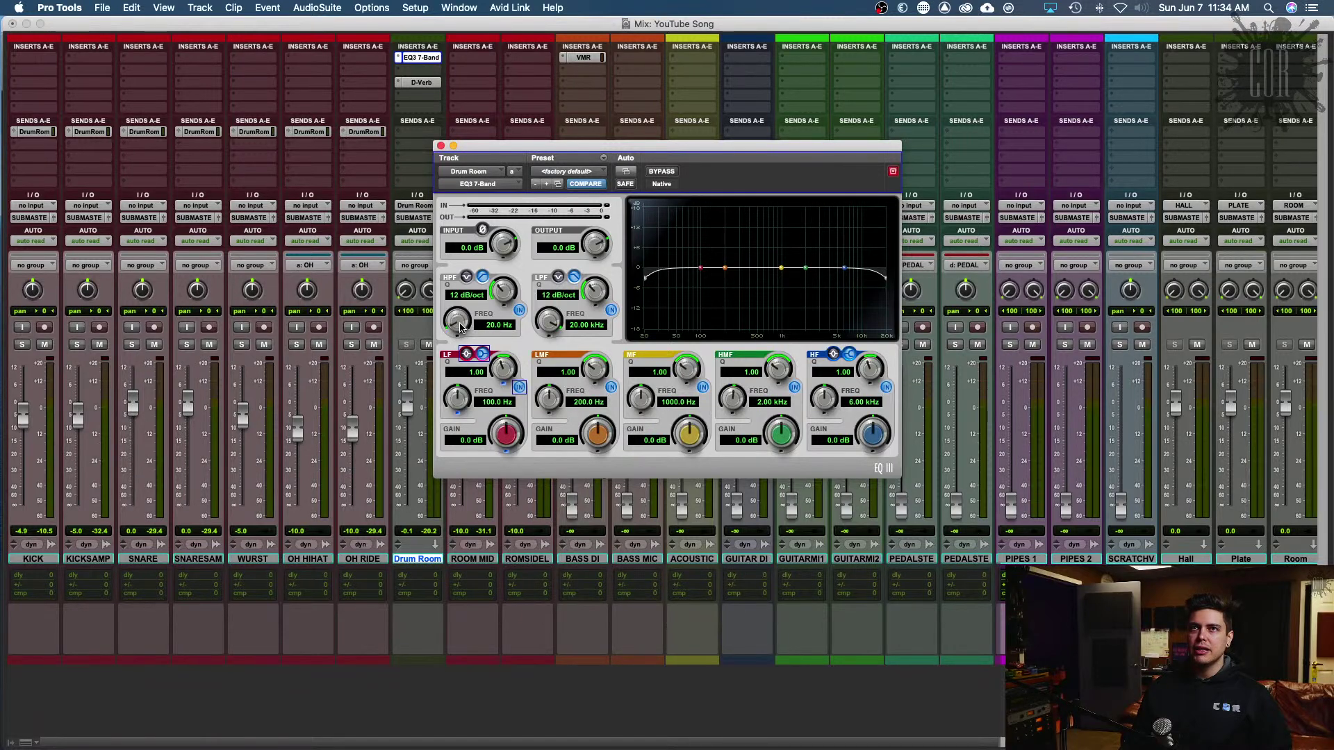
left_click_drag(461, 328, 453, 257)
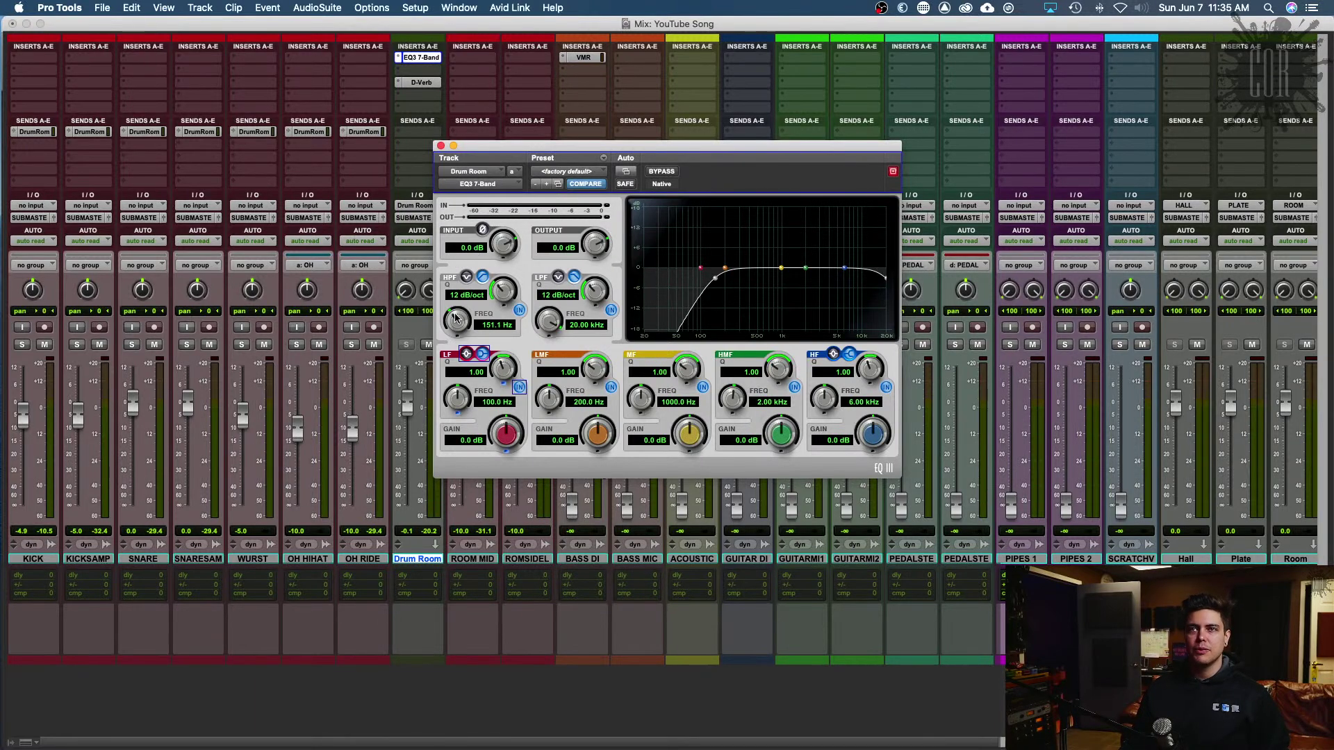
key("space")
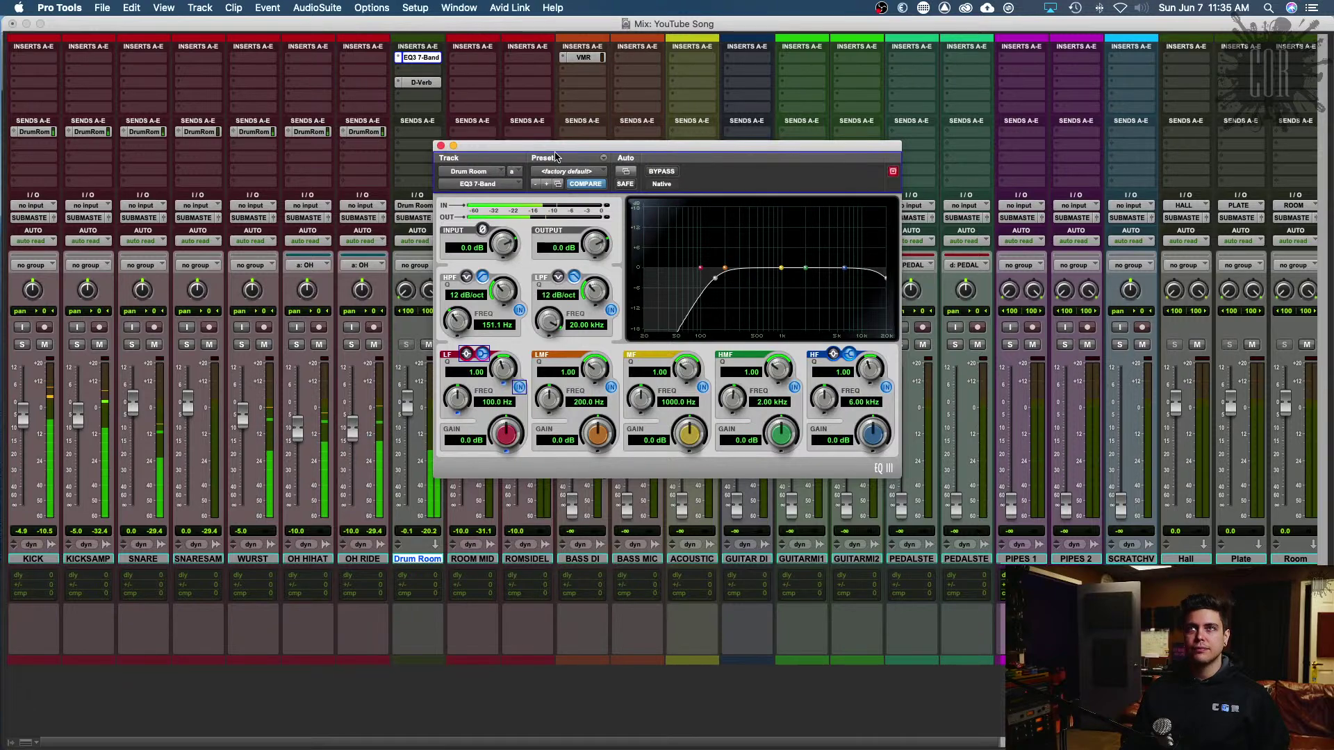
left_click_drag(528, 145, 643, 122)
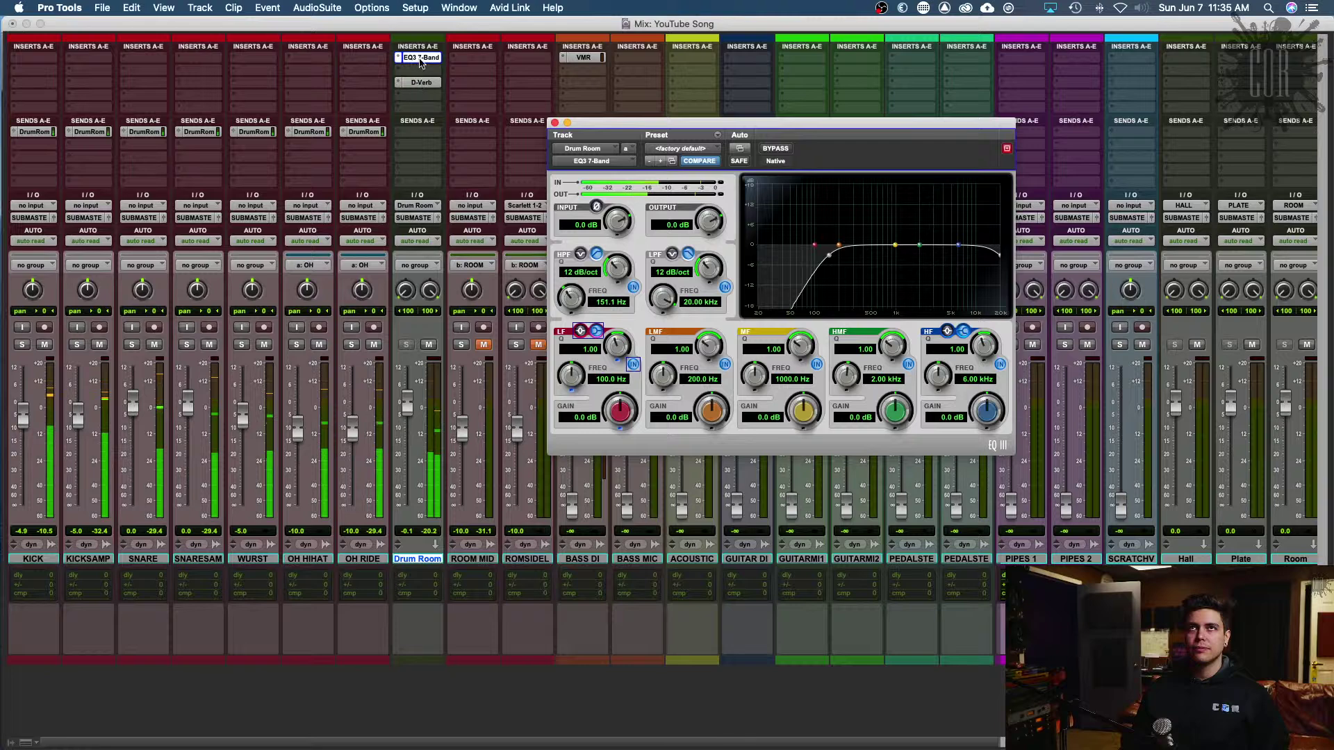
left_click(772, 150)
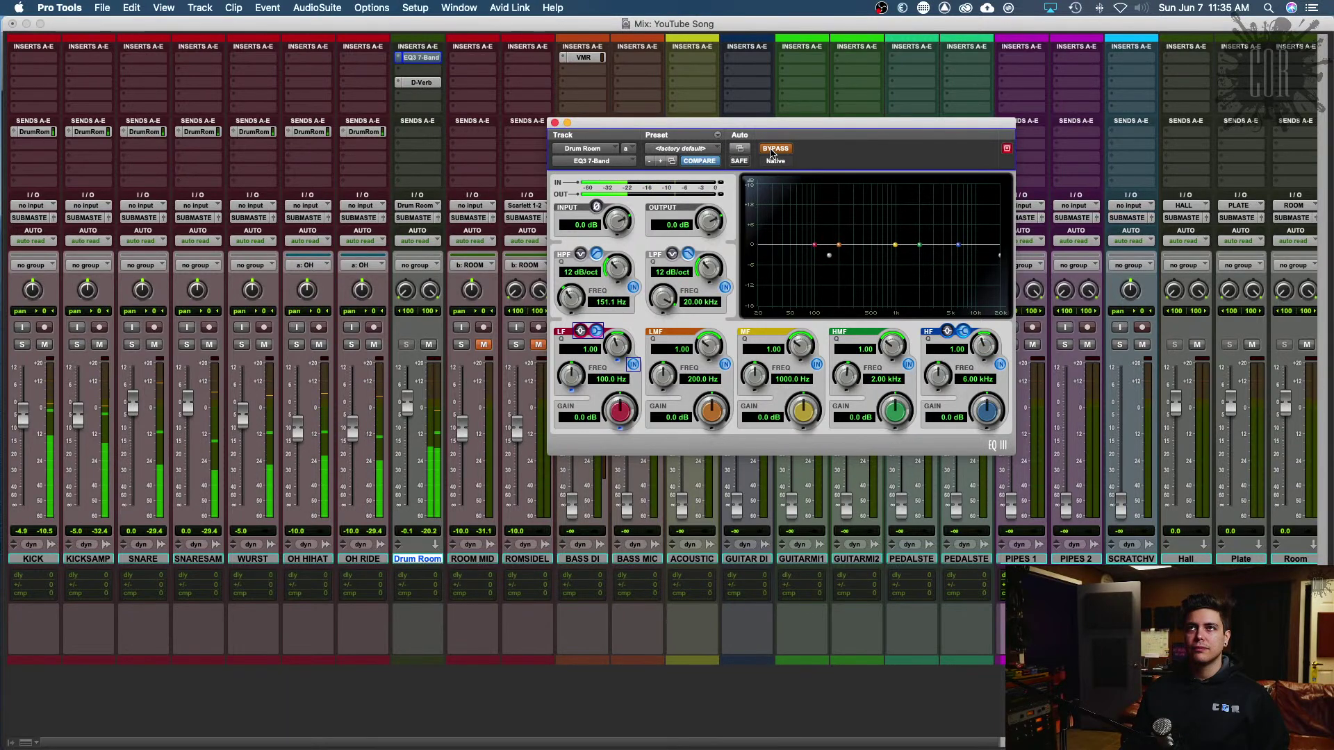
left_click(773, 149)
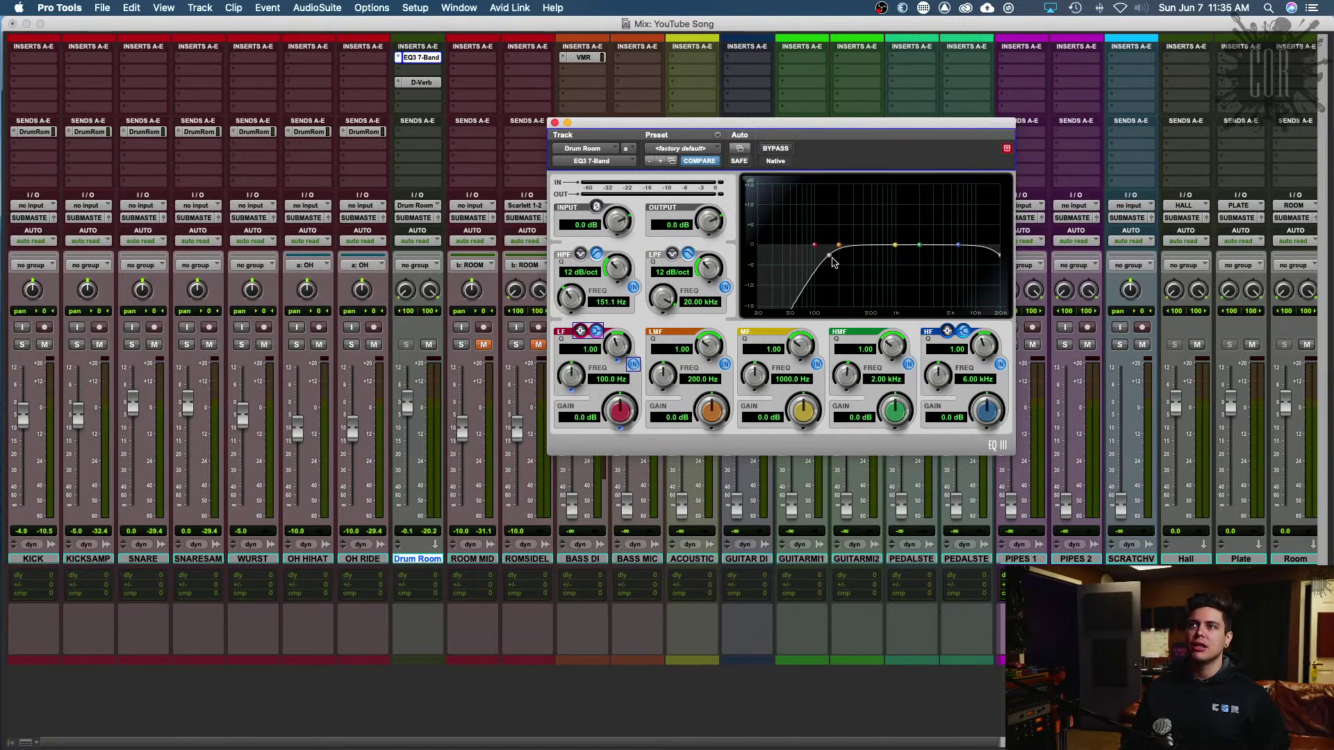
Step: Set the EQ's high-pass to 208.1 Hz and low-pass to 8.03 kHz, compare against bypass during playback, and close the EQ window
left_click_drag(832, 259, 841, 262)
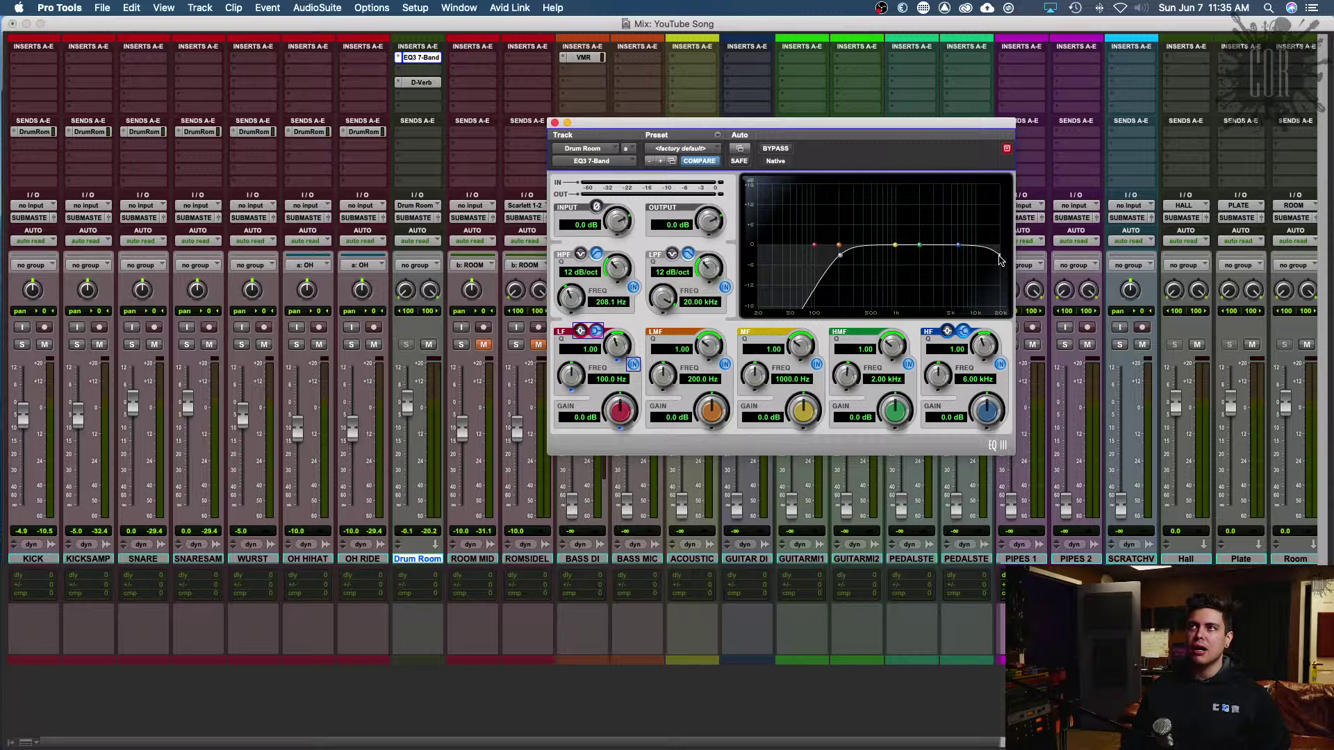
left_click_drag(1000, 260, 969, 260)
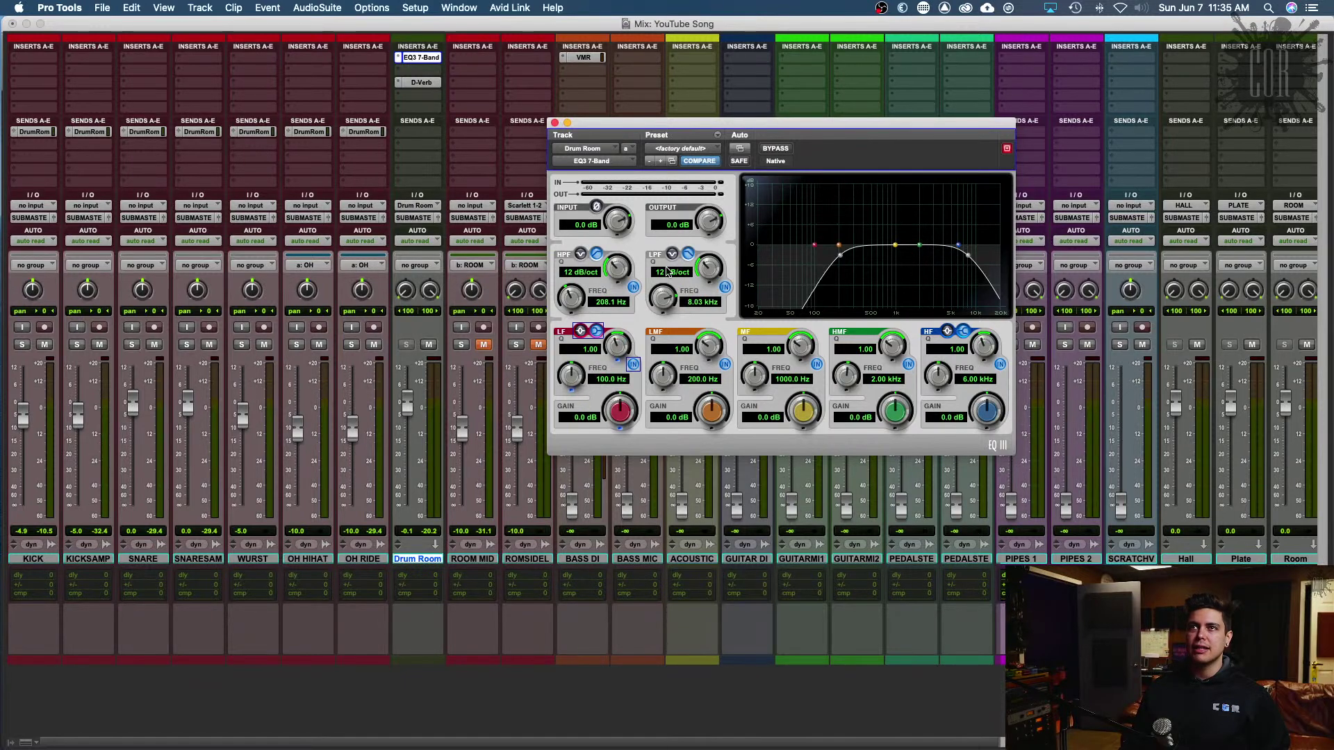
key("space")
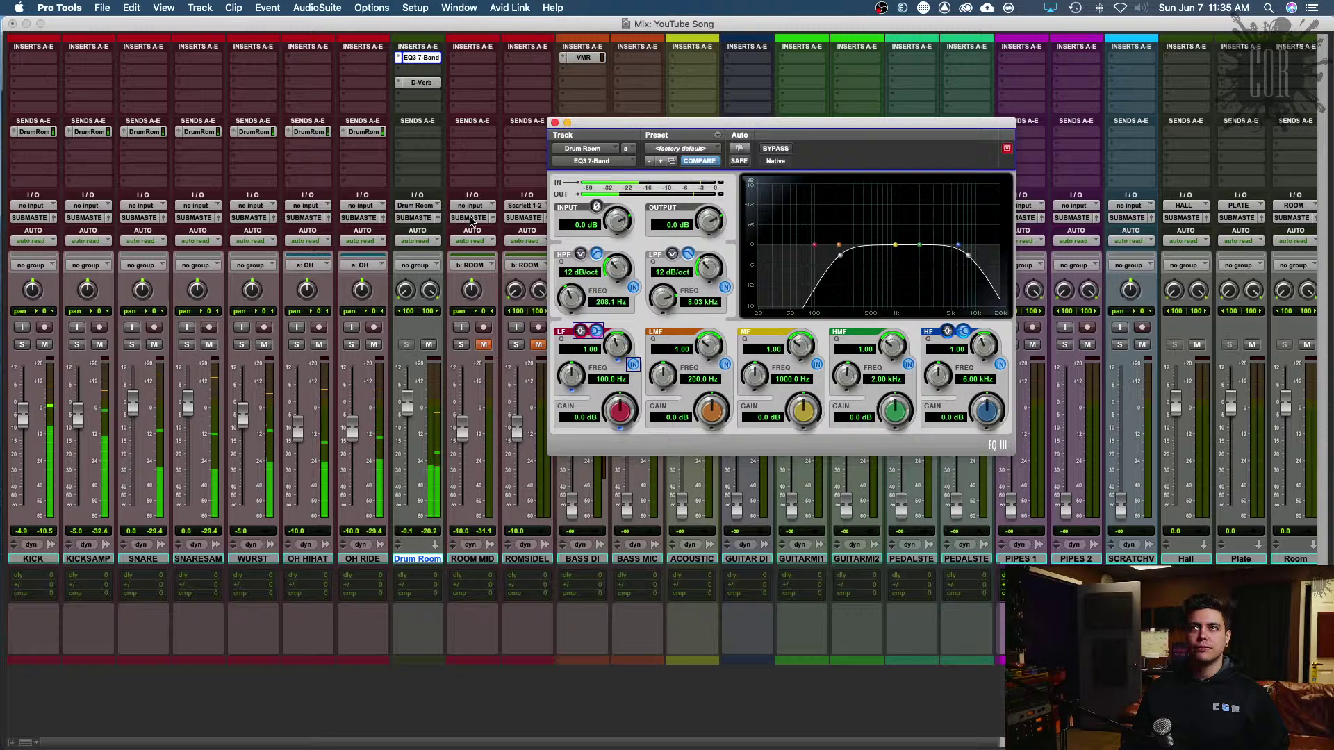
left_click(775, 148)
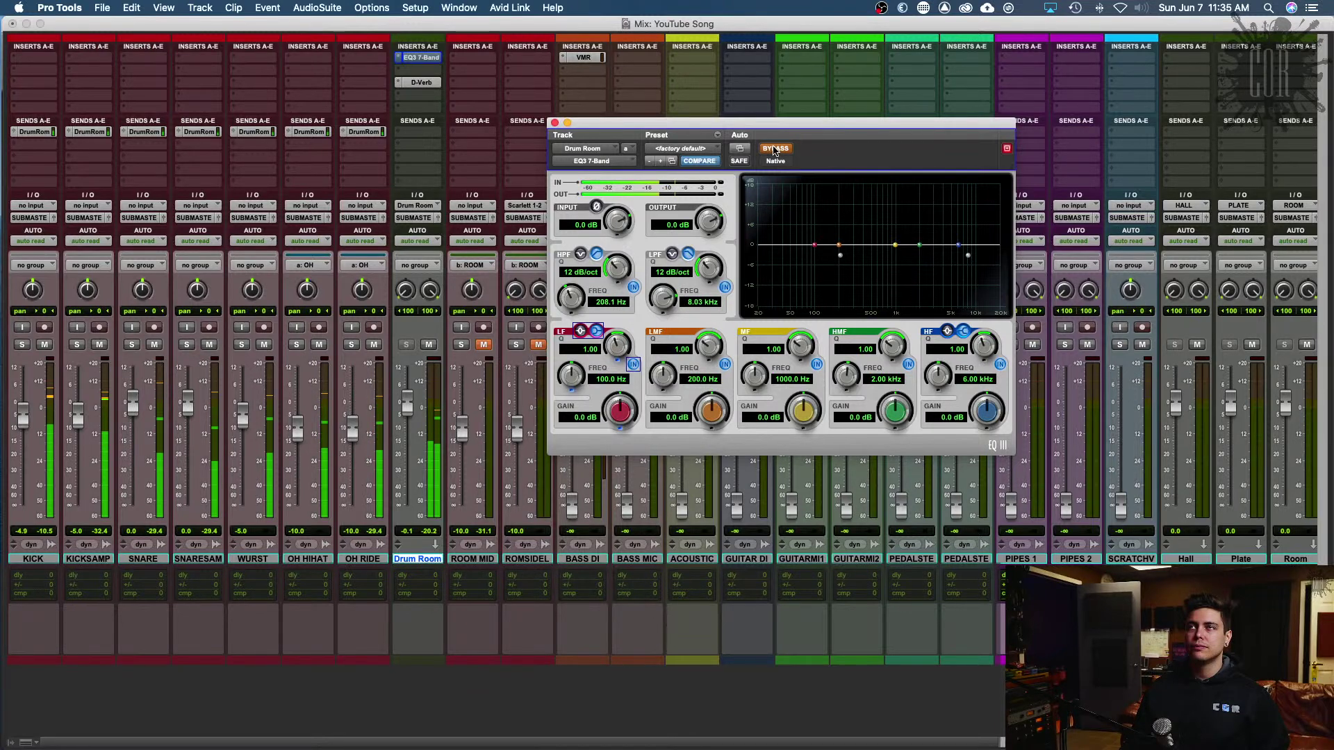
left_click(775, 149)
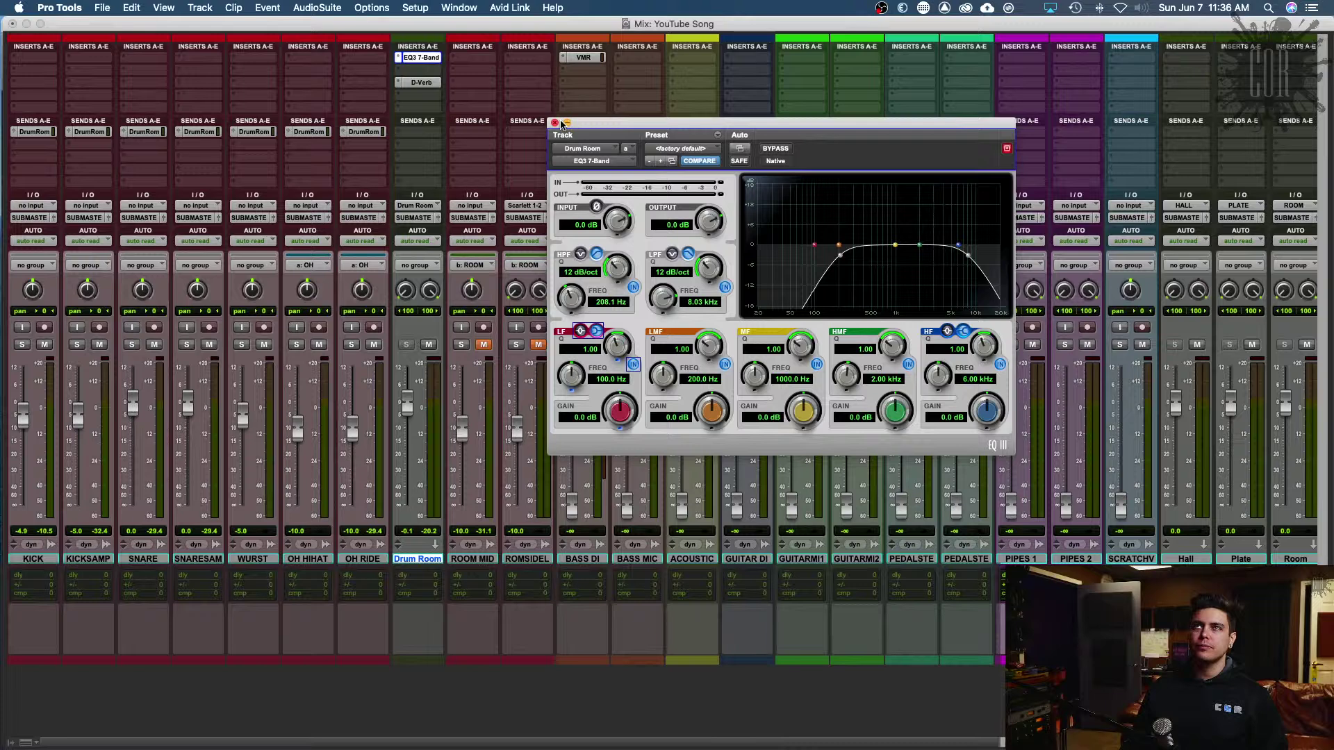
left_click(554, 123)
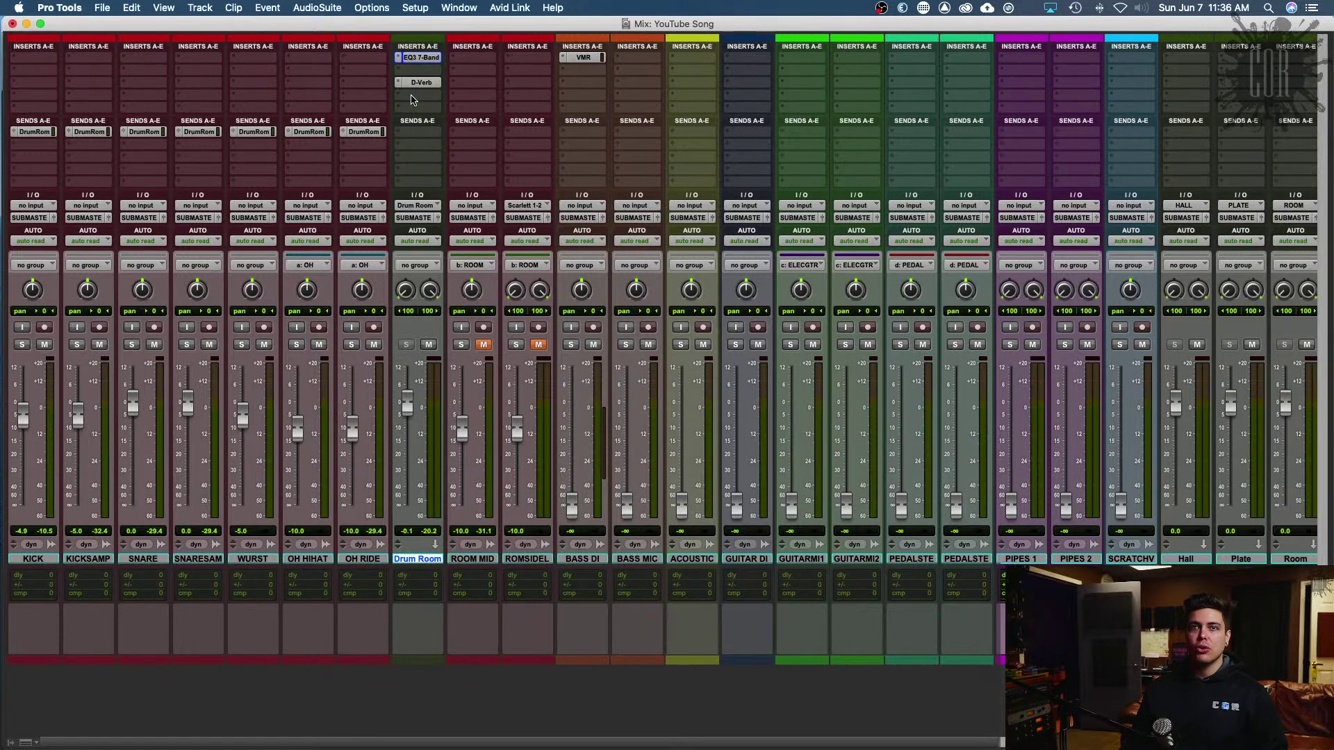
Step: Insert a stereo Dyn3 Compressor/Limiter directly after D-Verb on the Drum Room track and move its window below the inserts
left_click(412, 99)
mouse_move(445, 96)
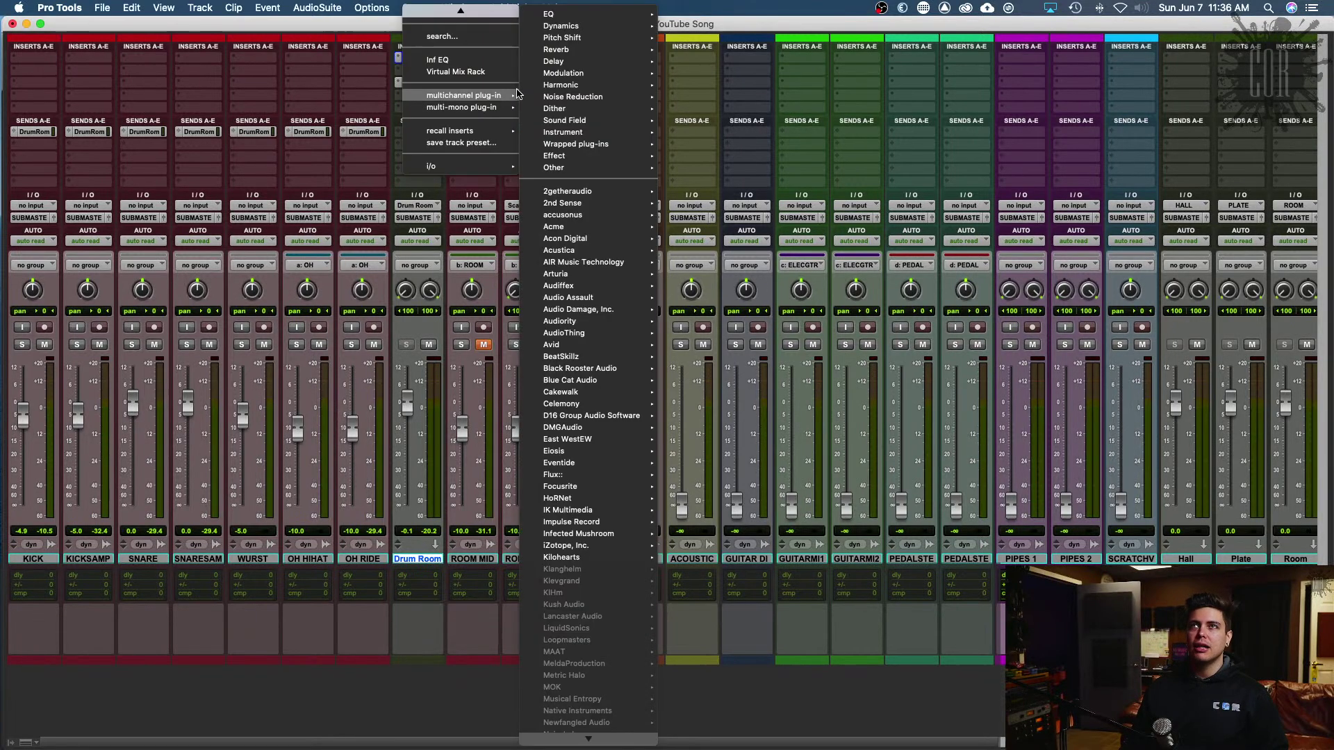
mouse_move(596, 26)
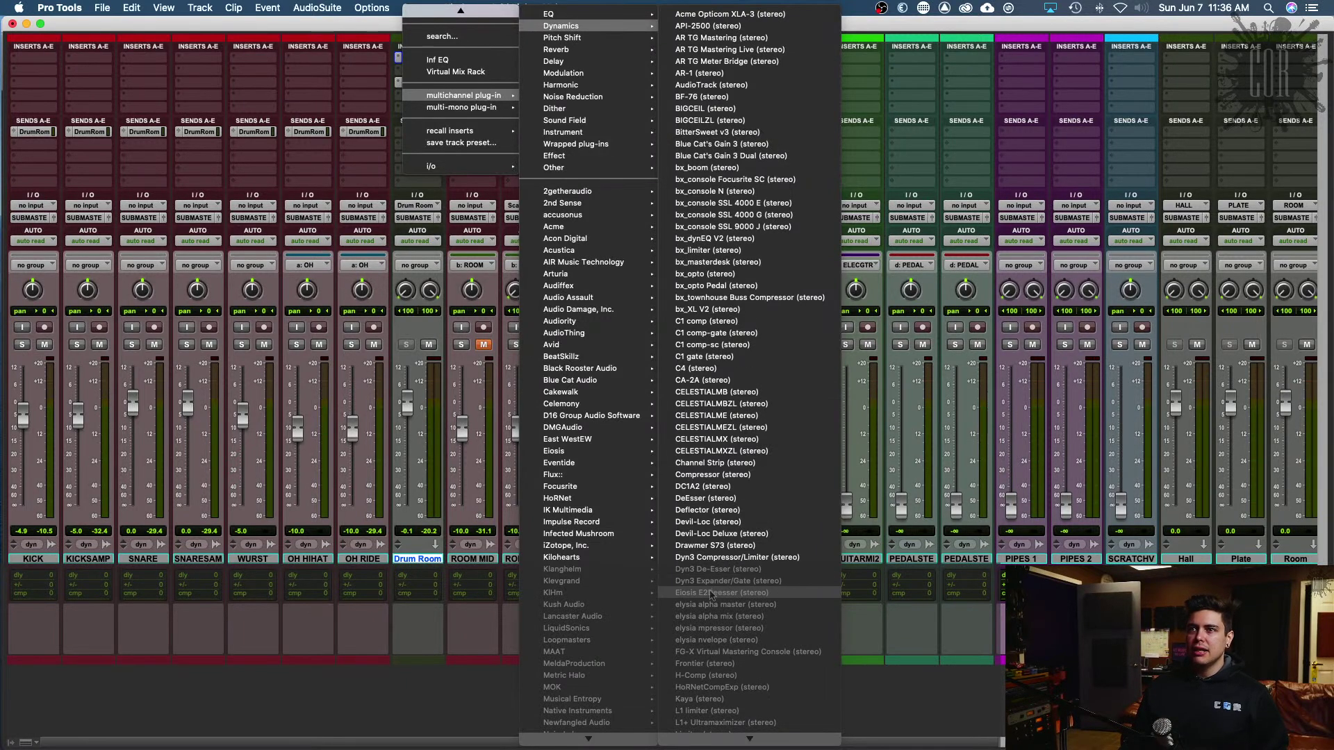
key("Escape")
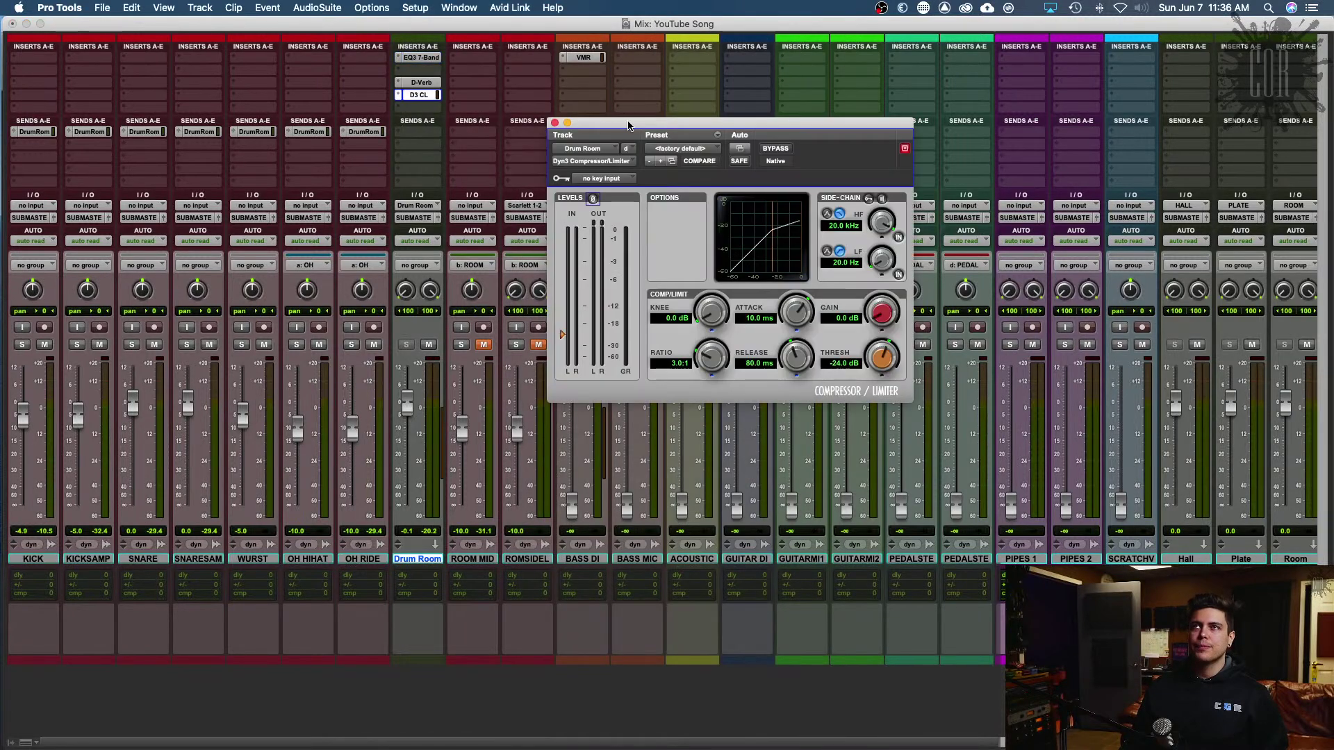
left_click_drag(628, 124, 645, 263)
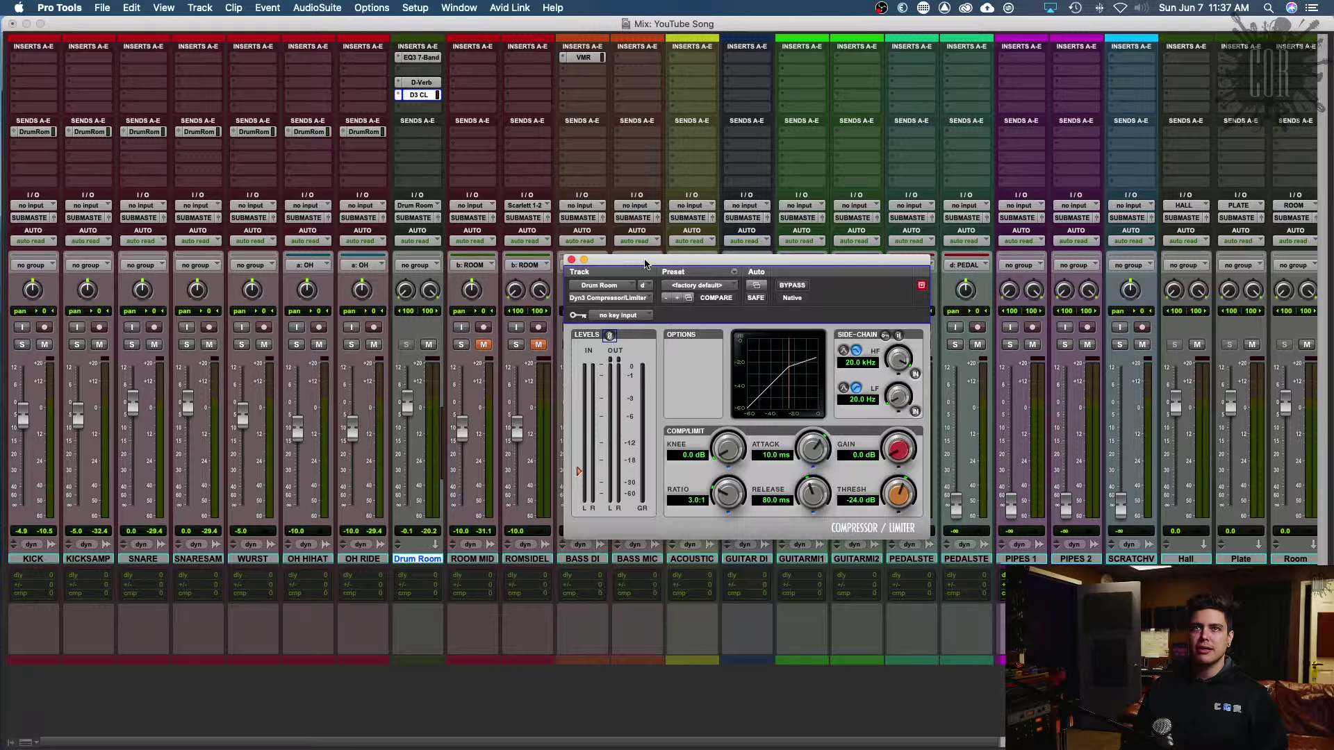
Step: Set the Drum Room compressor to a -48.8 dB threshold, 41.3 us attack, 858.4 ms release and 17.2 dB knee
key("space")
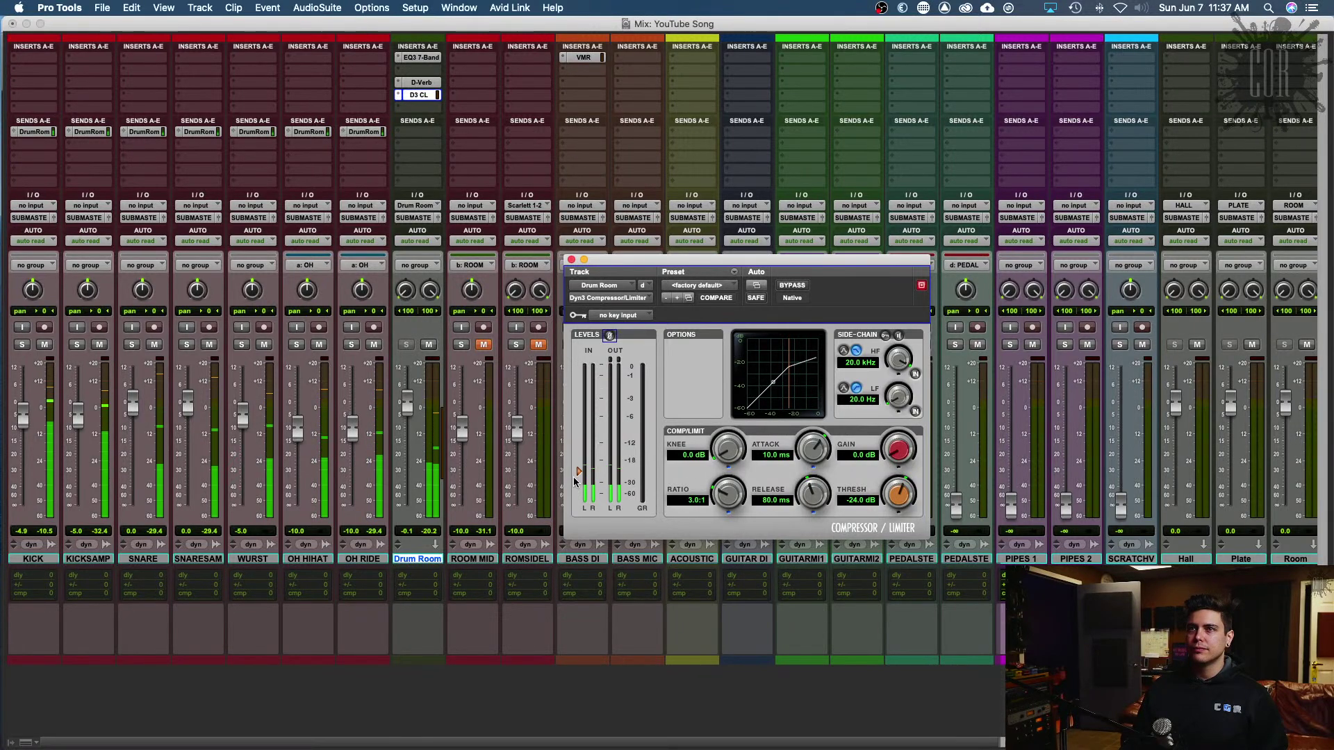
left_click_drag(579, 472, 576, 494)
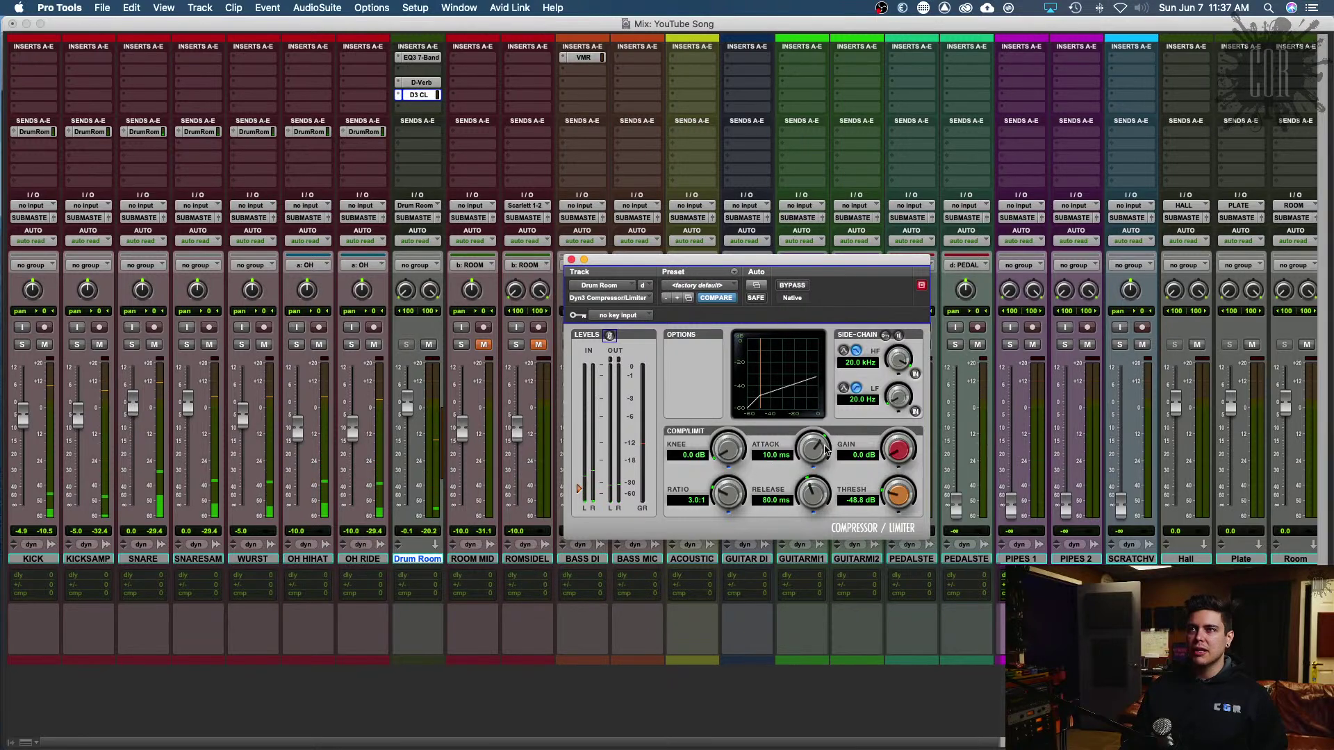
left_click_drag(813, 448, 796, 533)
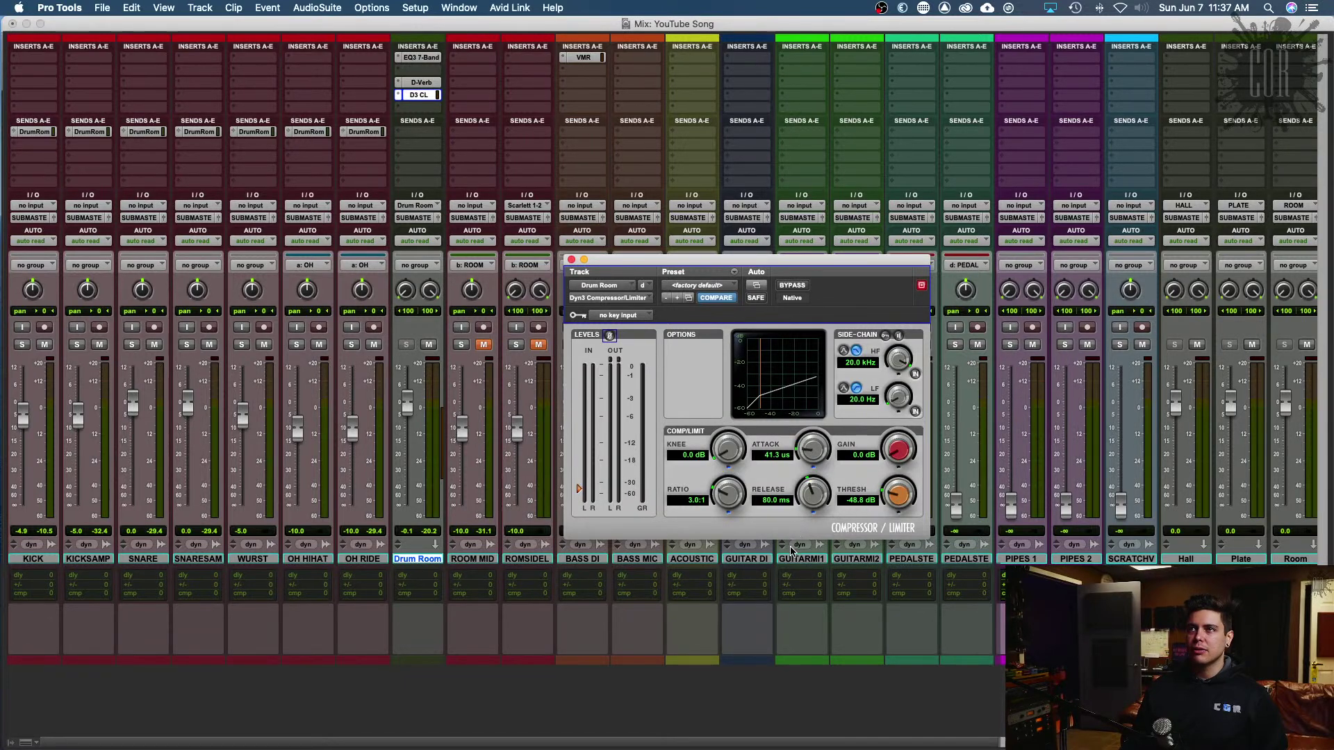
left_click_drag(811, 489, 815, 455)
left_click_drag(726, 448, 723, 382)
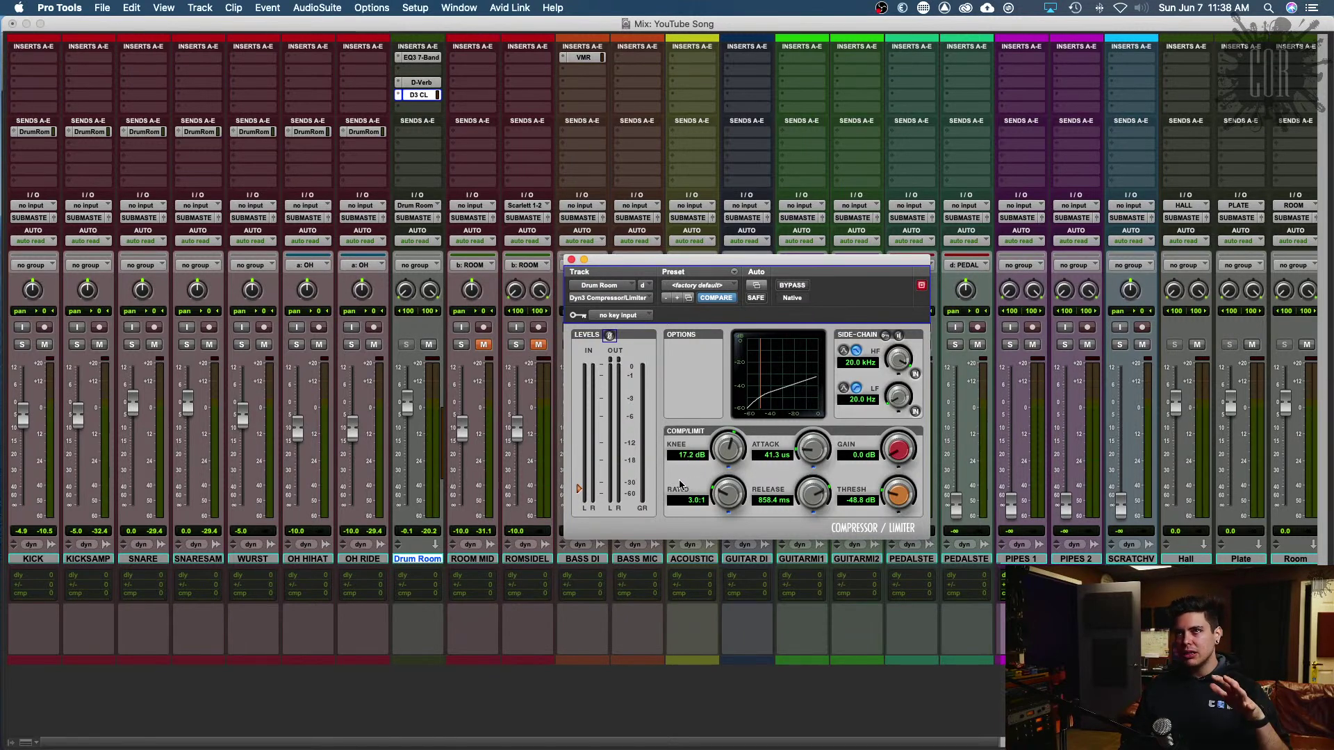
Step: Set the compressor's threshold to -33.9 dB during playback and compare the compression against bypass
key("space")
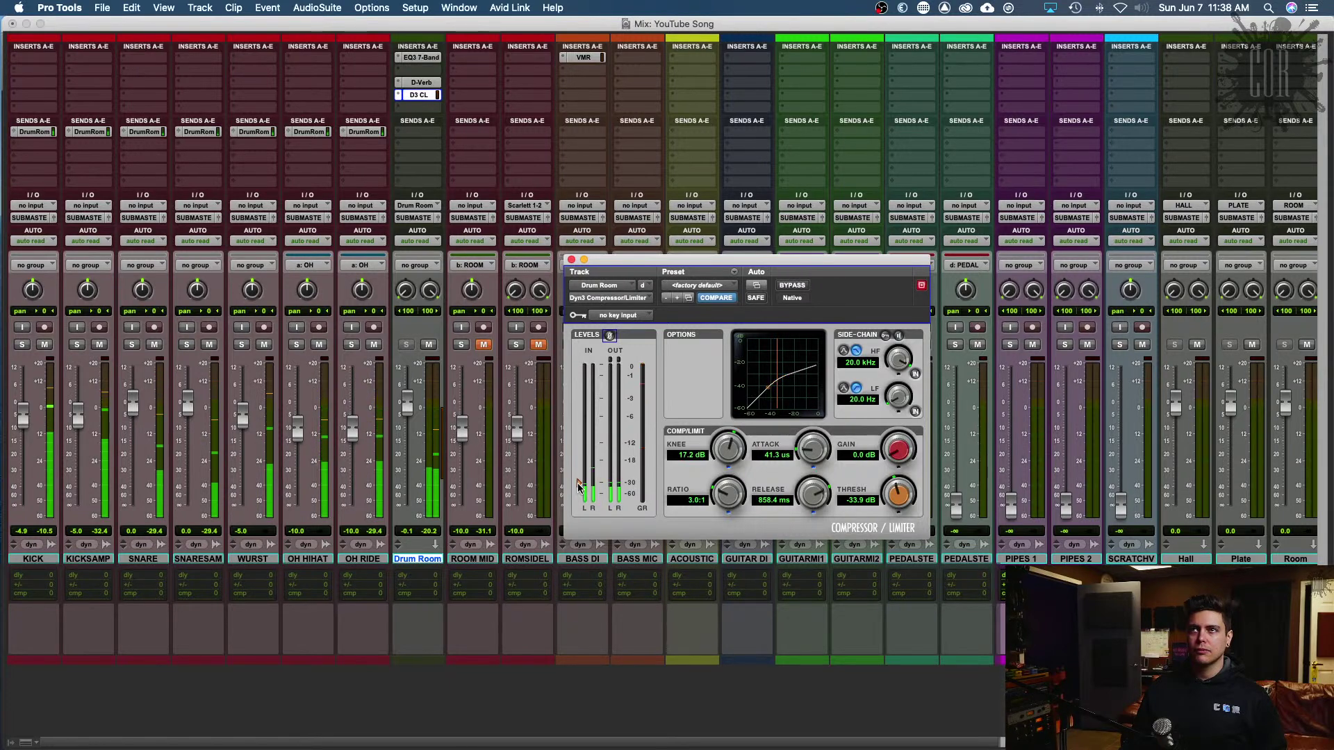
left_click(786, 290)
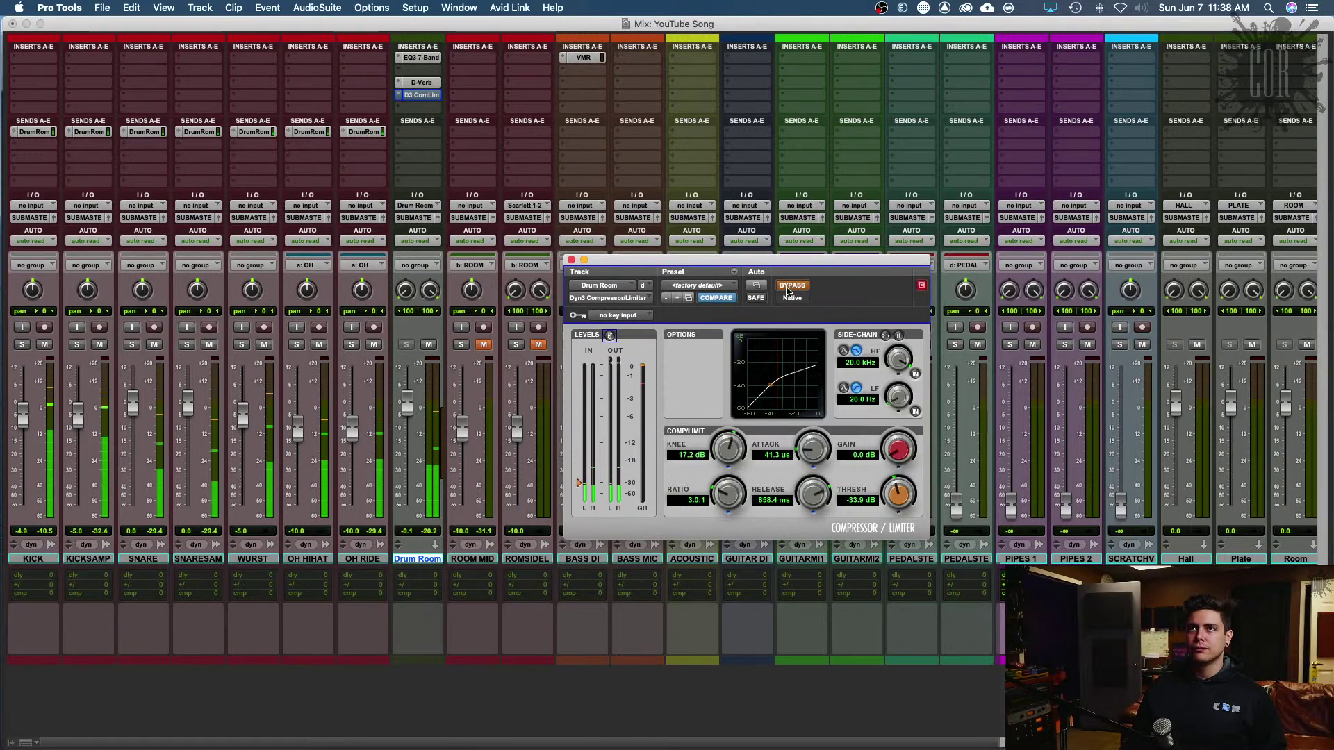
left_click(787, 290)
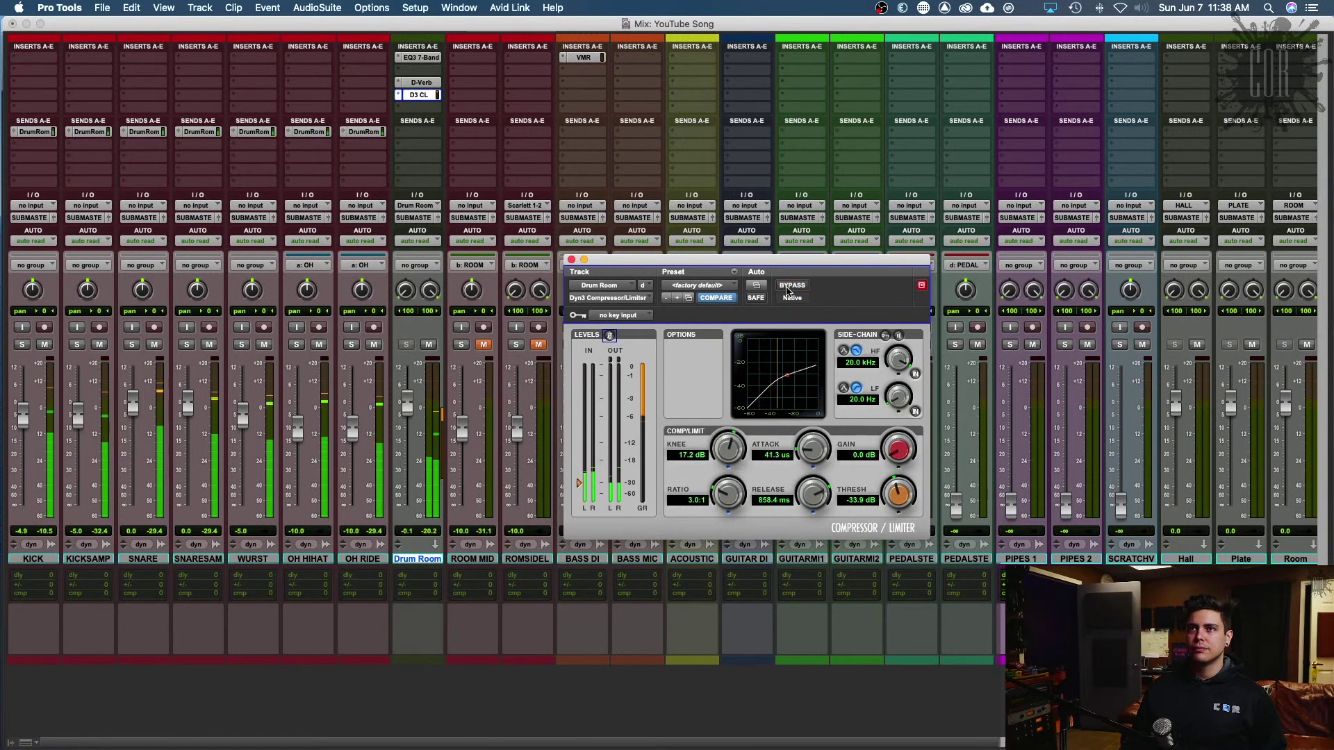
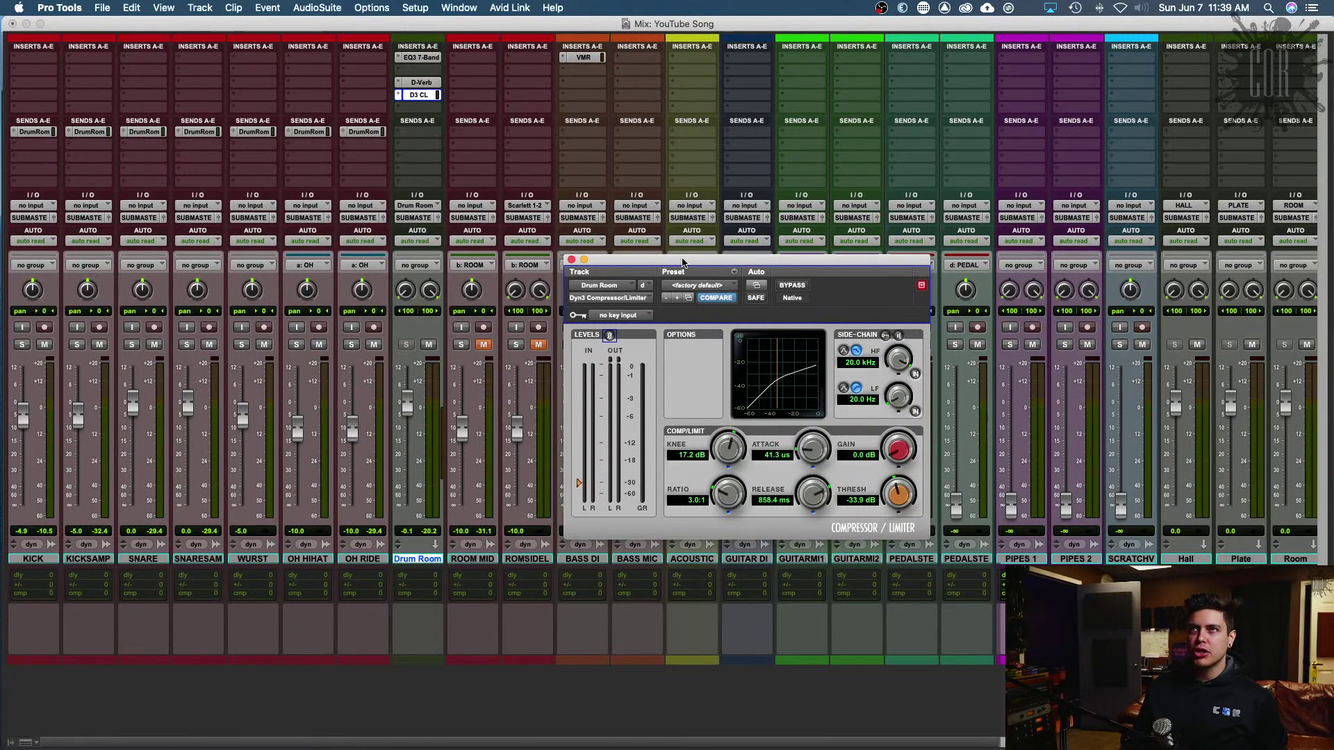
Step: Move the compressor window up the mixer and audition the Drum Room with and without compression again
left_click_drag(682, 262, 680, 168)
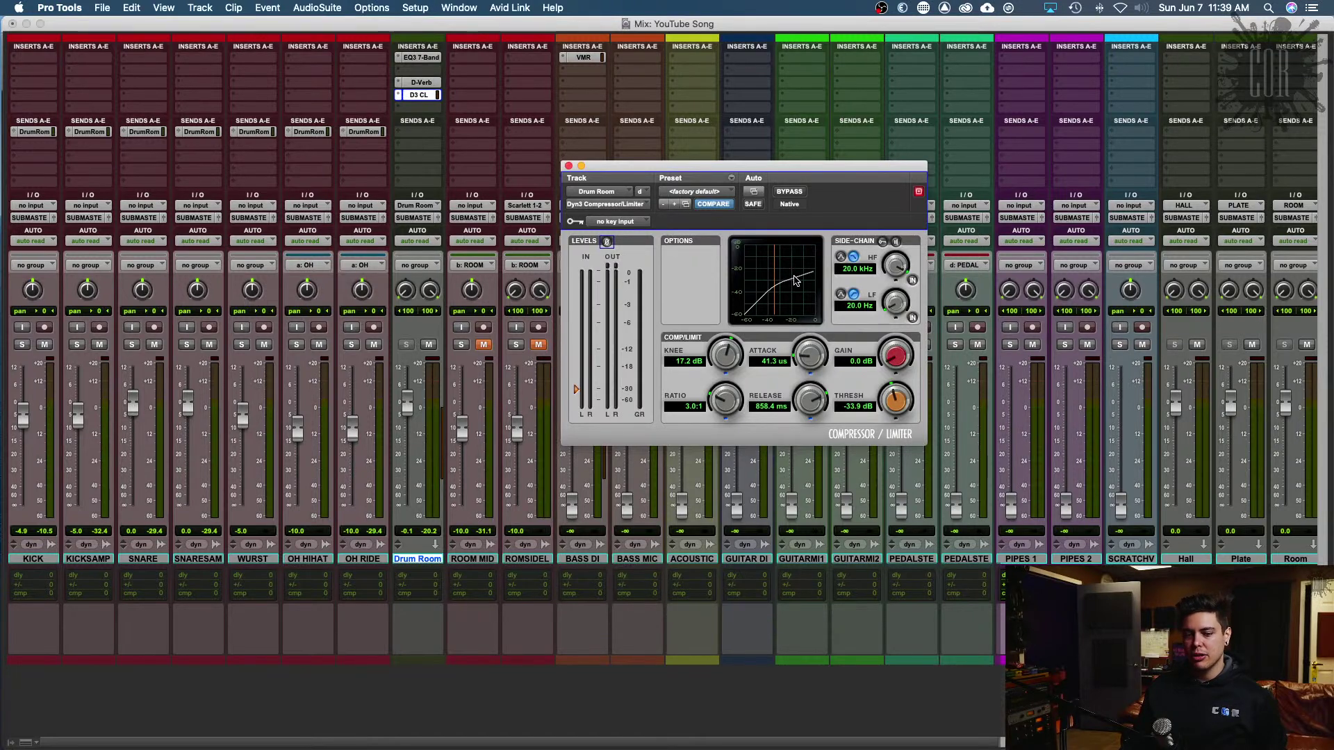
key("space")
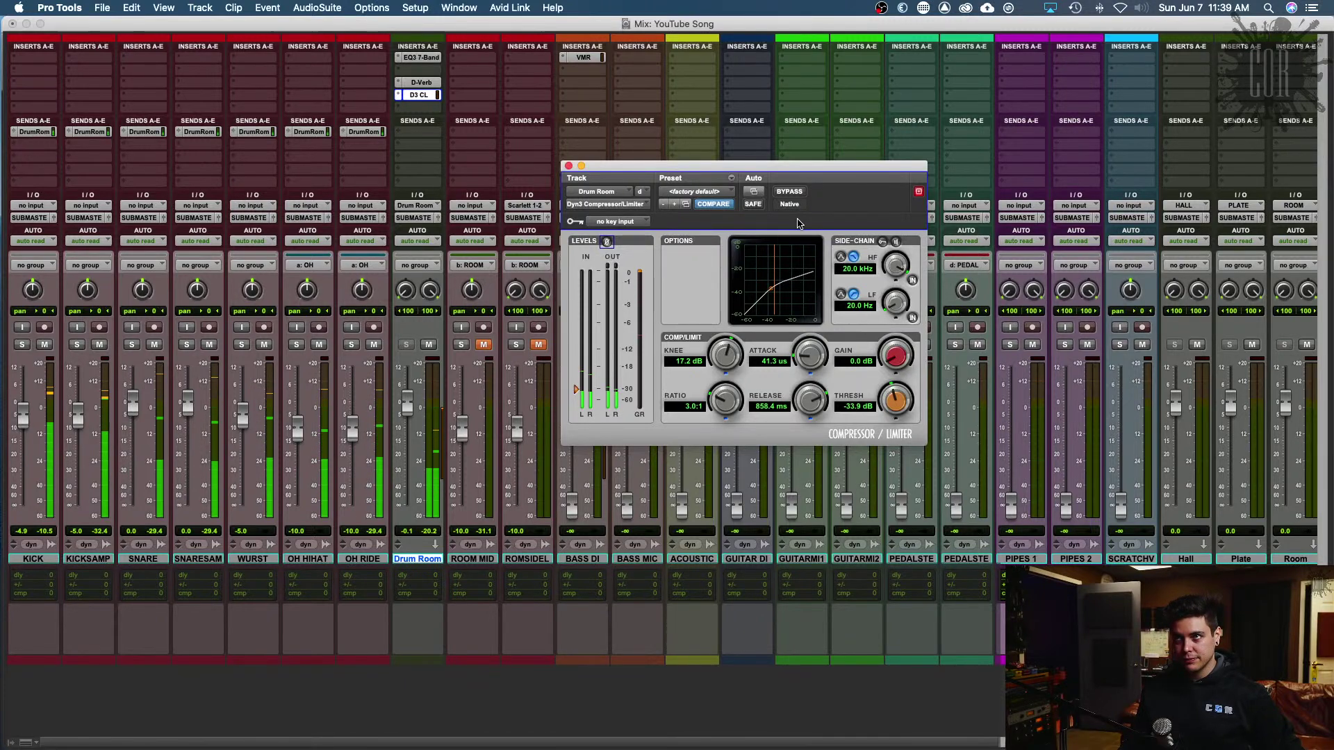
left_click(790, 193)
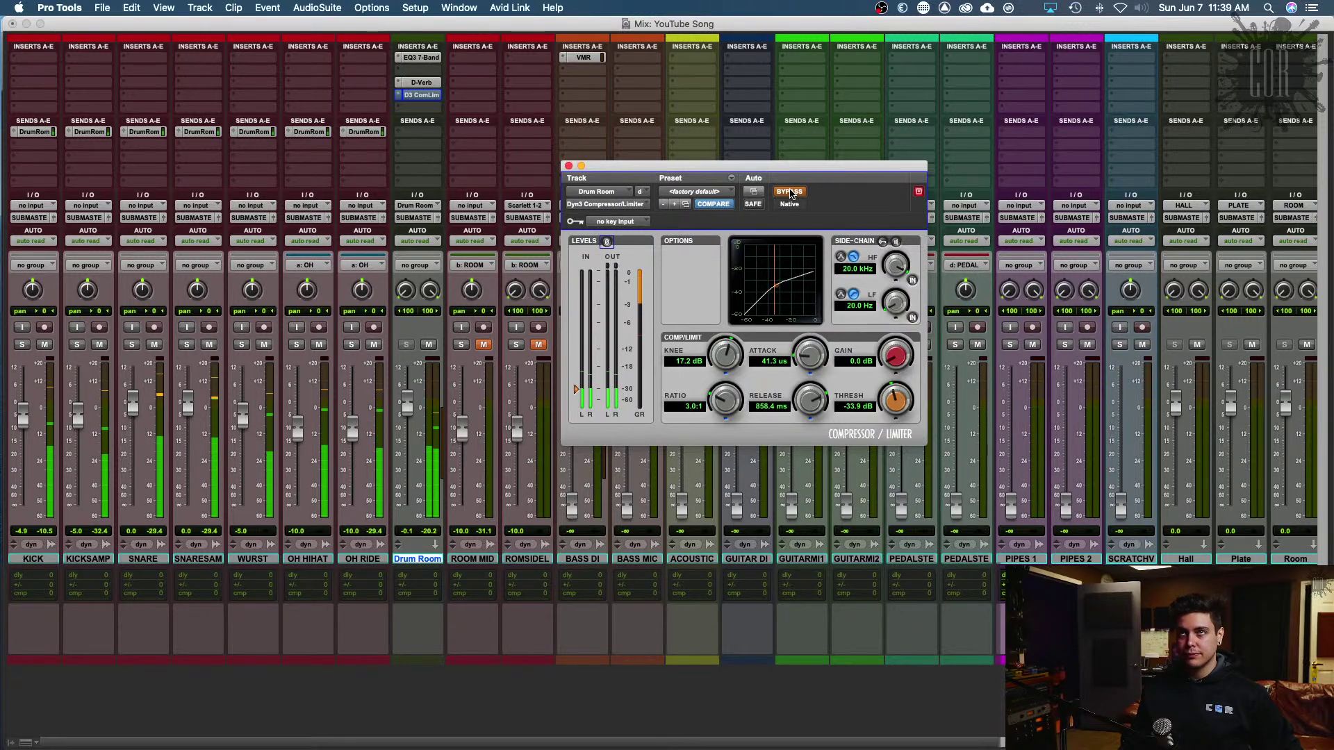
left_click(790, 193)
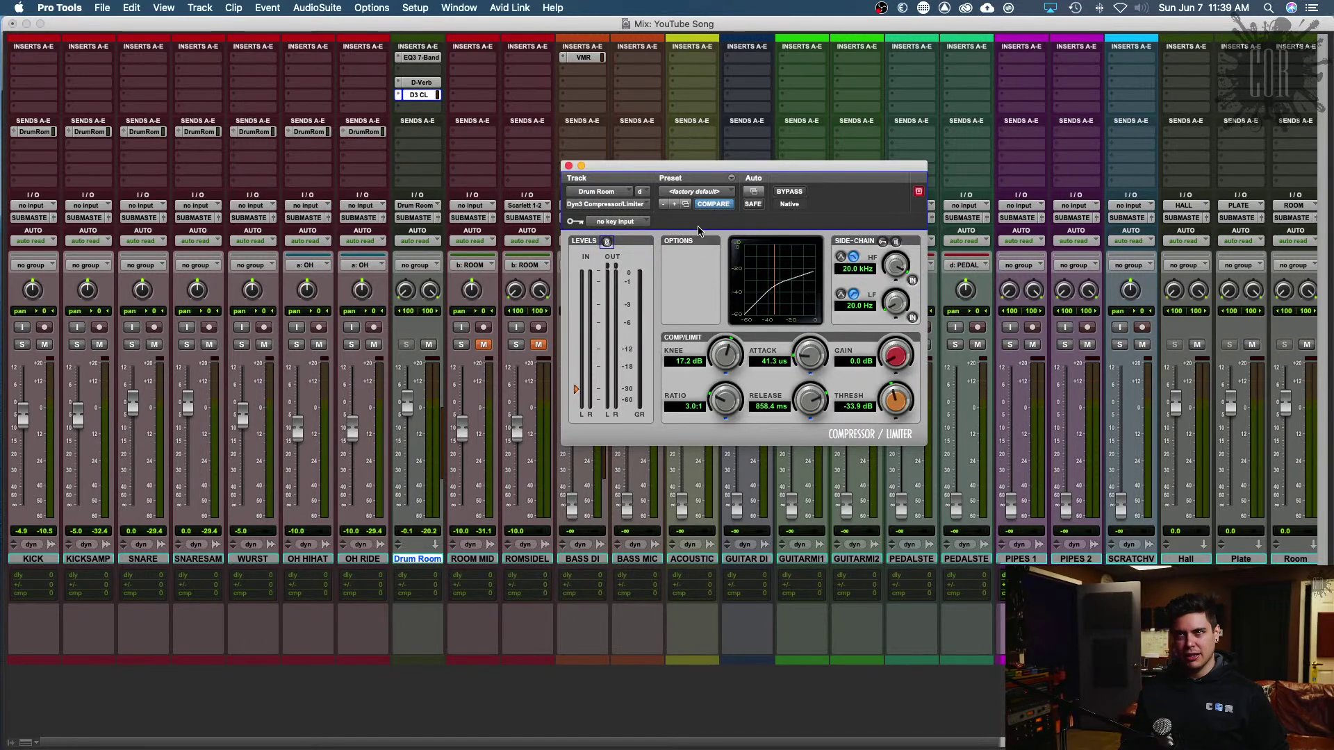
Step: Lower the Drum Room fader to -7.1 dB and compare the drums with the track muted and unmuted during playback
key("space")
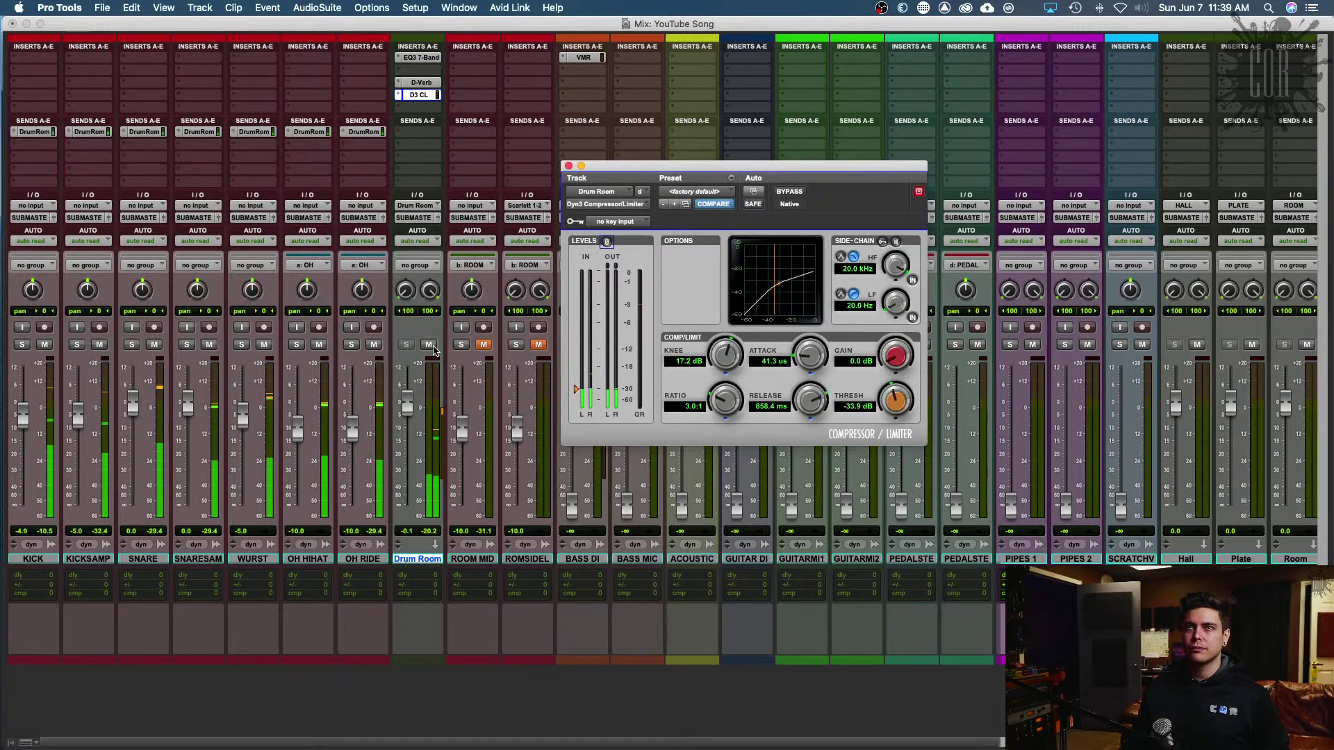
left_click(429, 344)
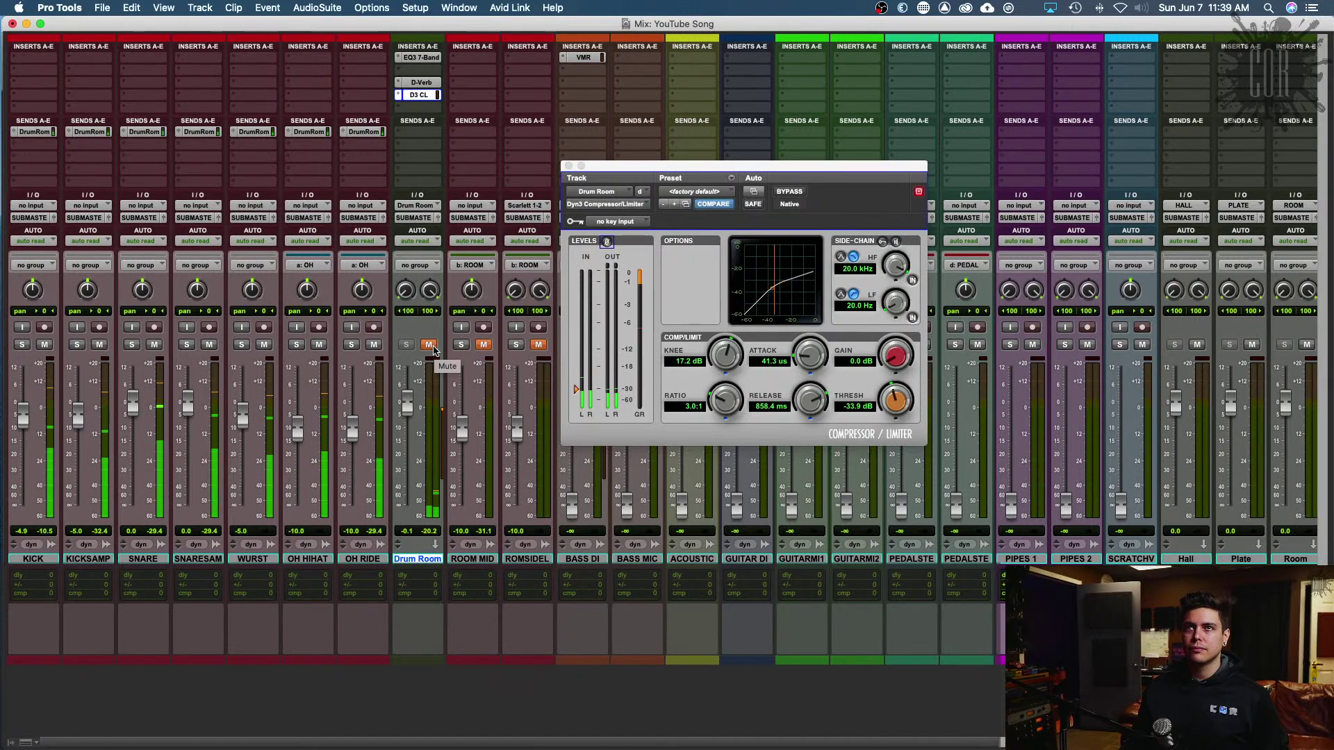
left_click(429, 345)
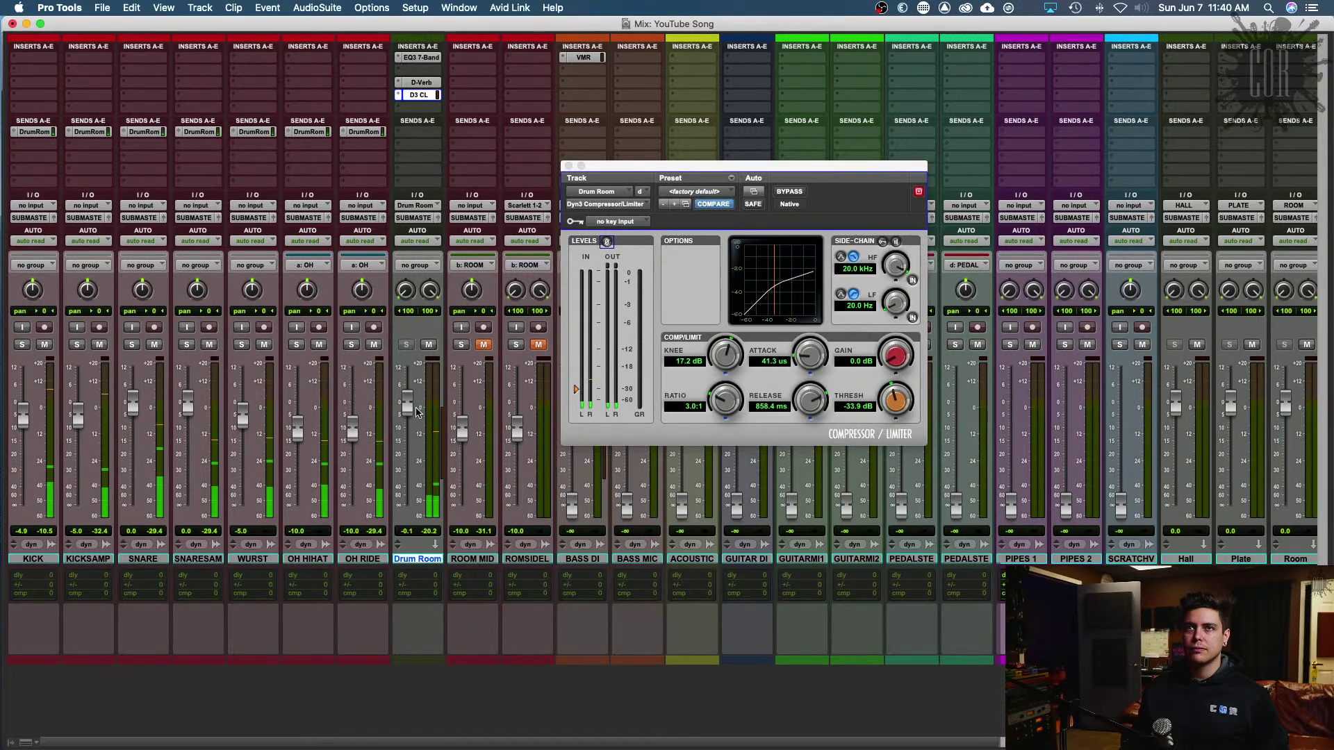
left_click_drag(410, 411, 401, 478)
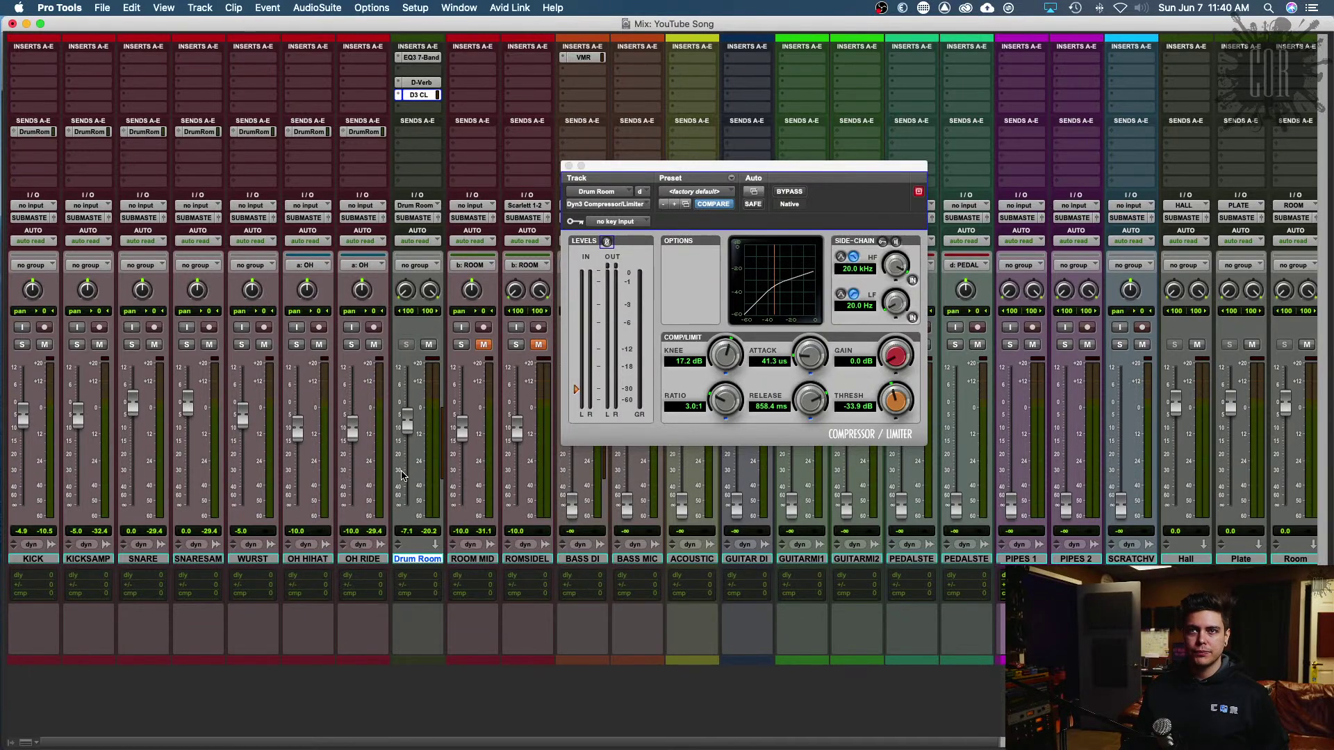
key("space")
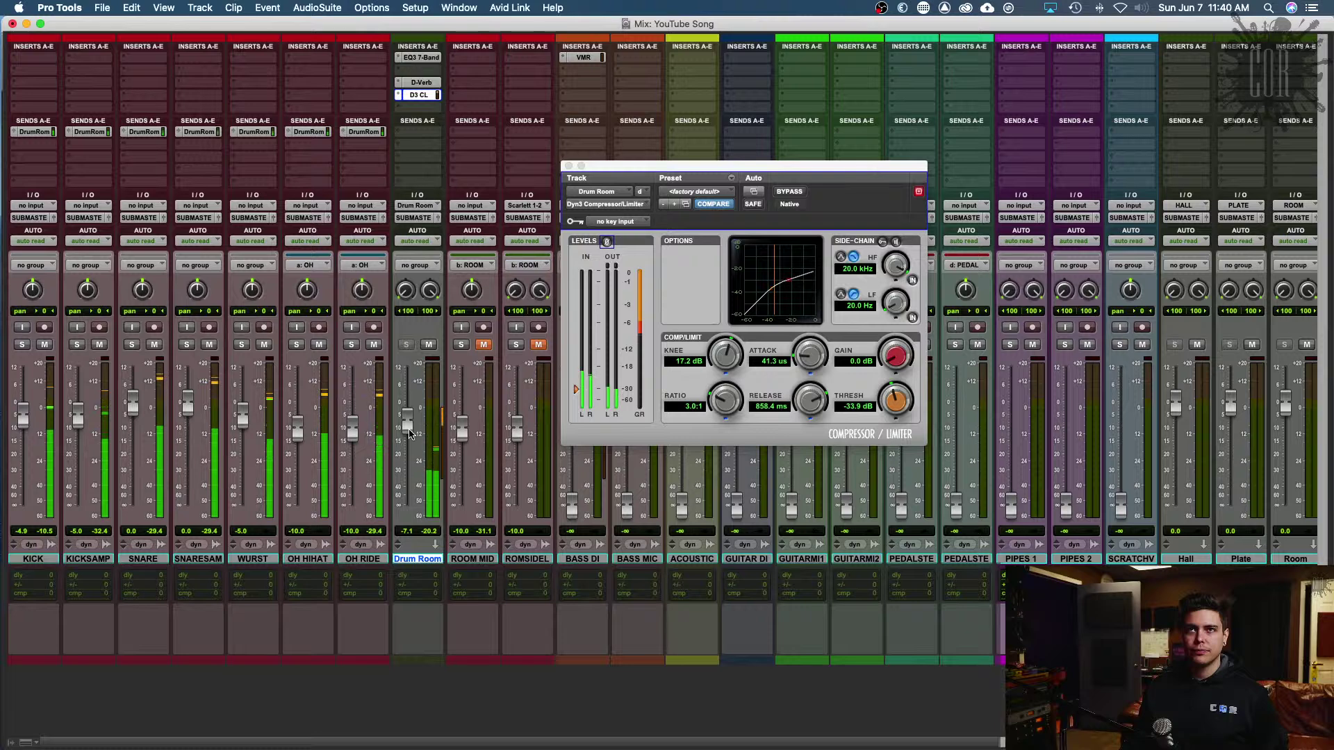
left_click(430, 345)
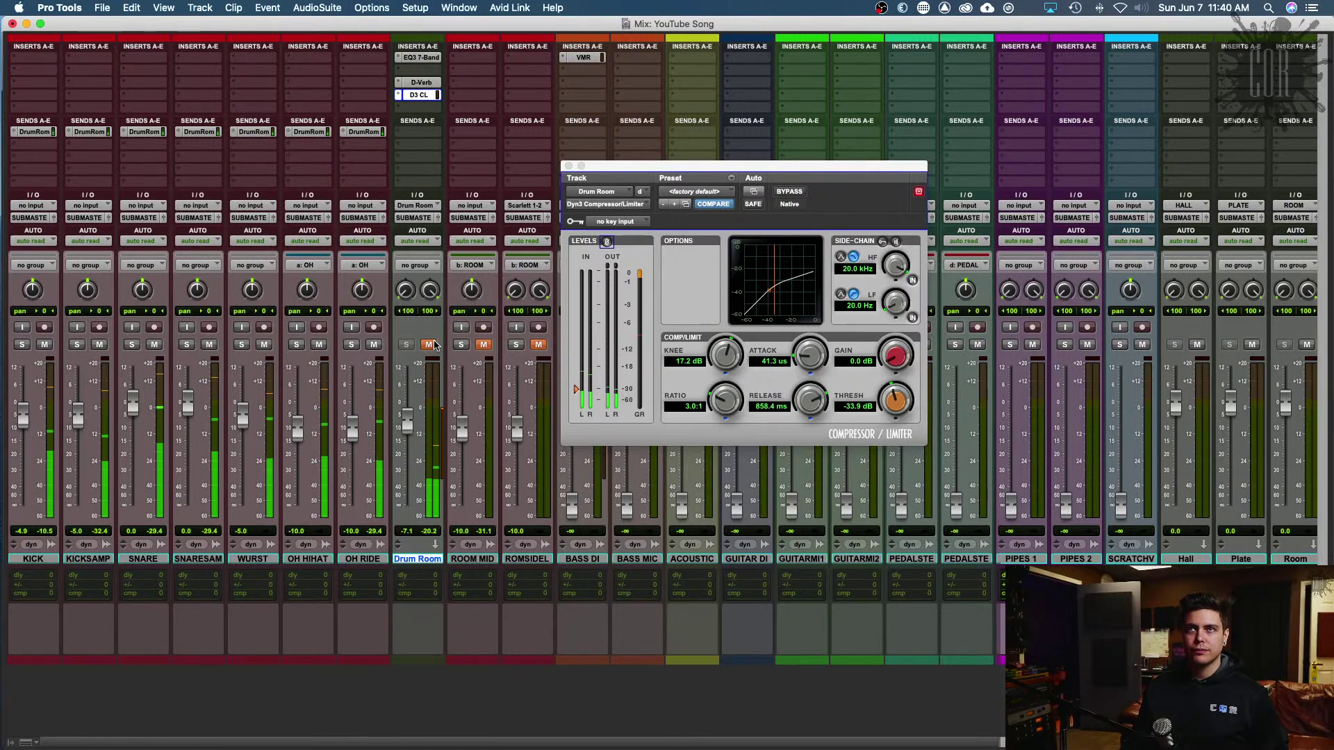
left_click(431, 345)
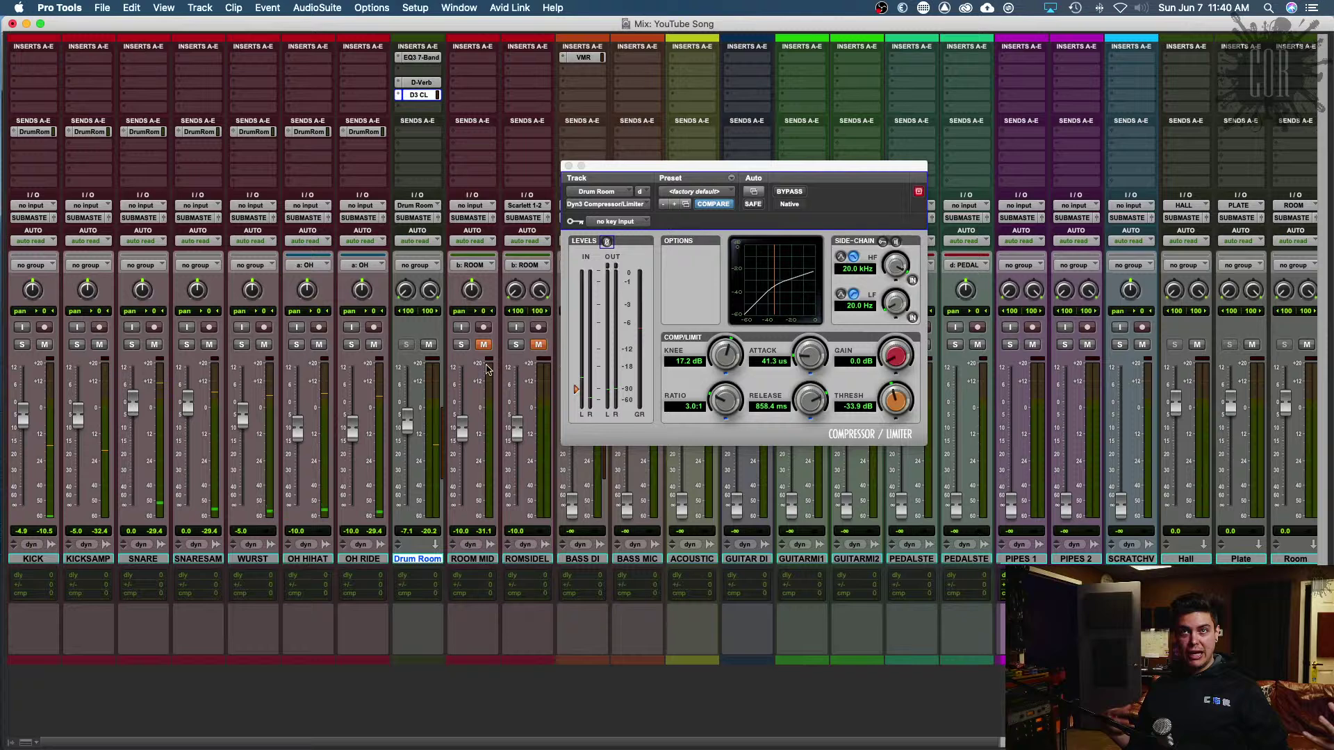
Step: Close the compressor window, mute Drum Room, unmute the grouped ROOM tracks and lower their faders to -13.0 dB during playback
left_click(567, 167)
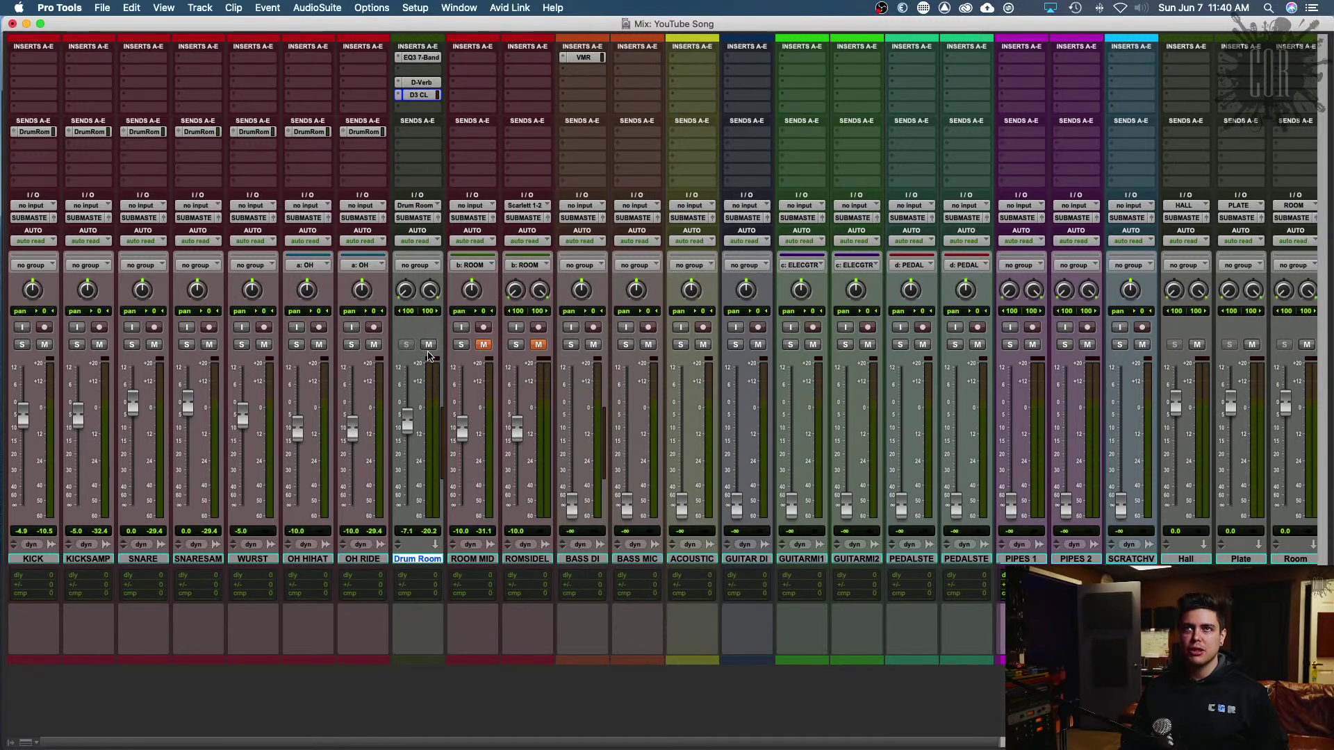
left_click(485, 348)
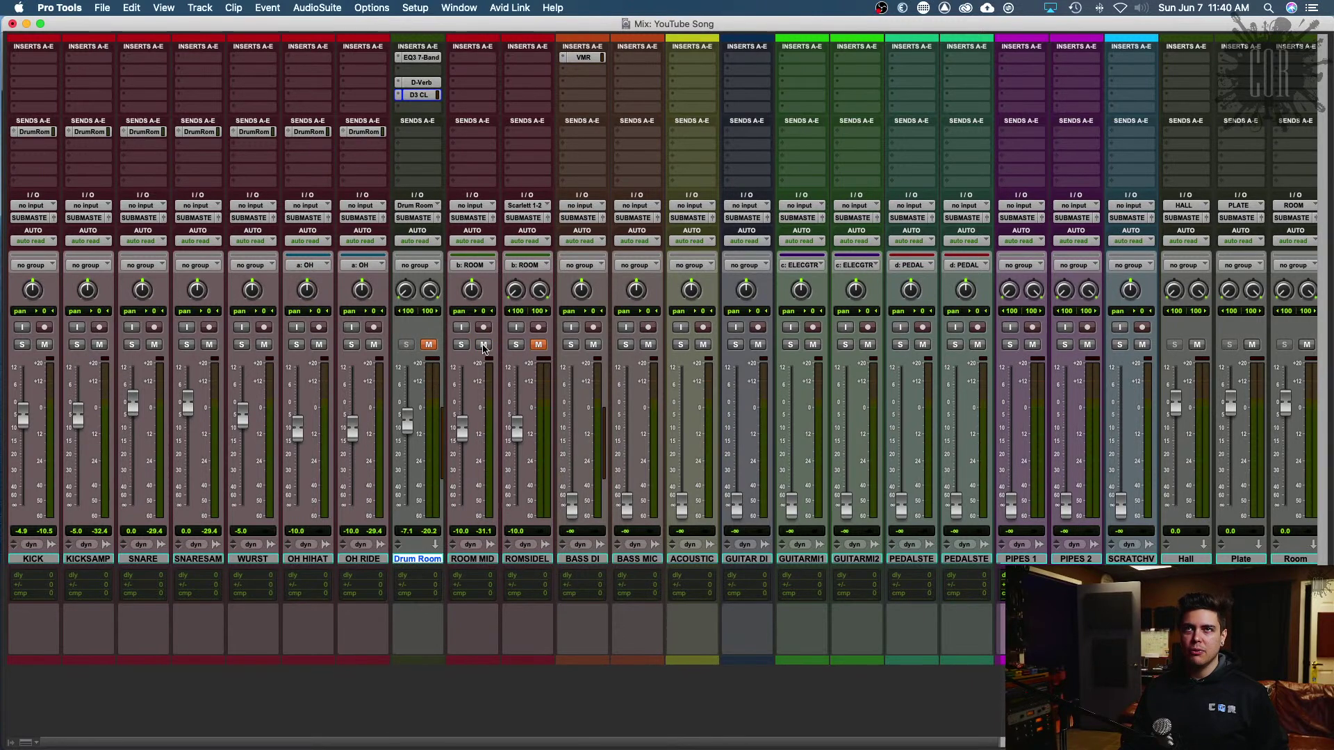
key("space")
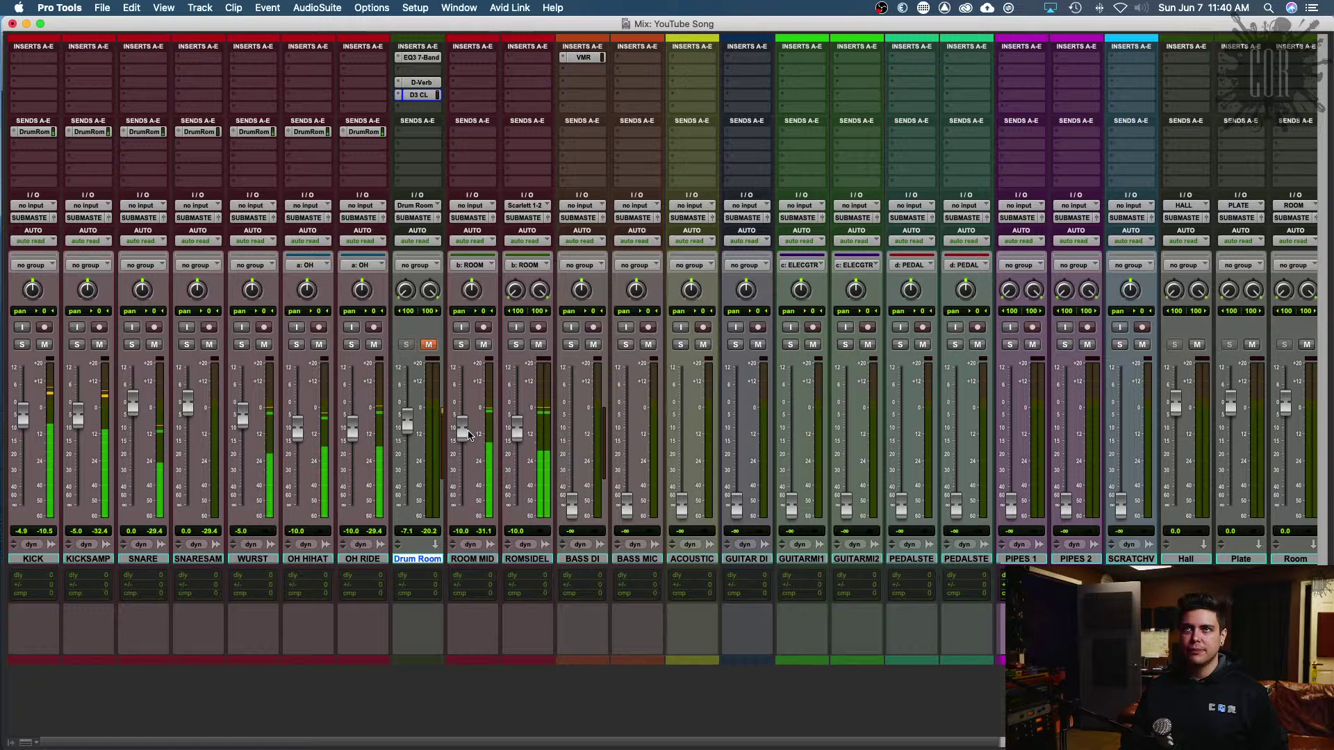
left_click_drag(462, 430, 464, 447)
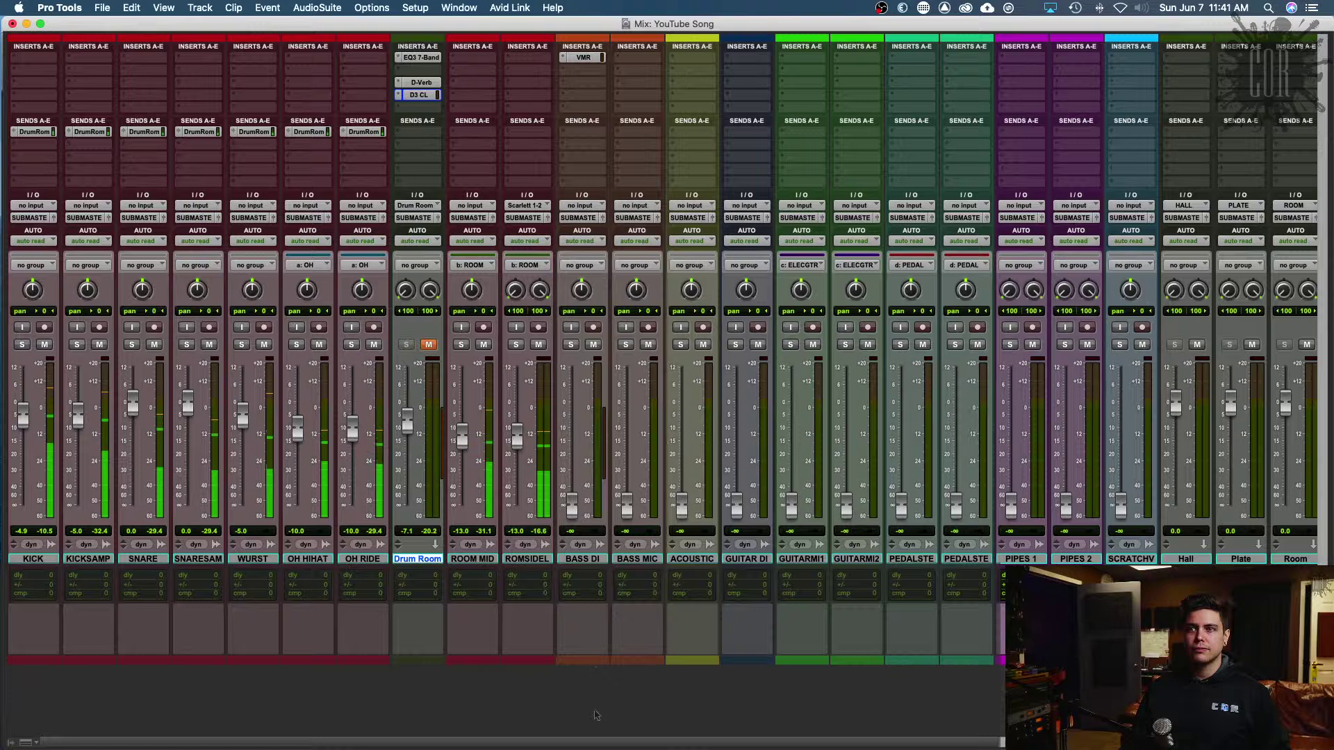
Step: Switch the track meters to Sample Peak, check the Sub Master and Master levels during playback, and return the meters to K-20
scroll(576, 550, "right", 3)
scroll(667, 347, "right", 10)
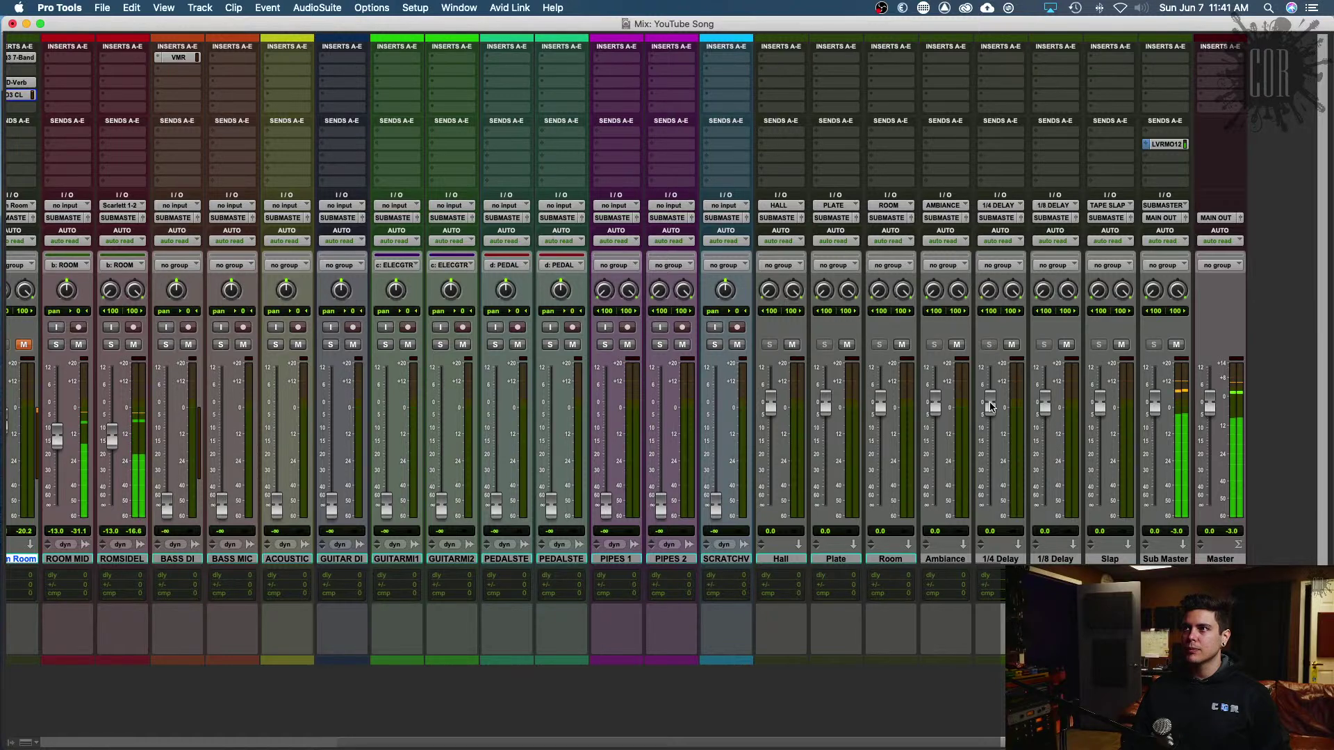
scroll(704, 744, "left", 2)
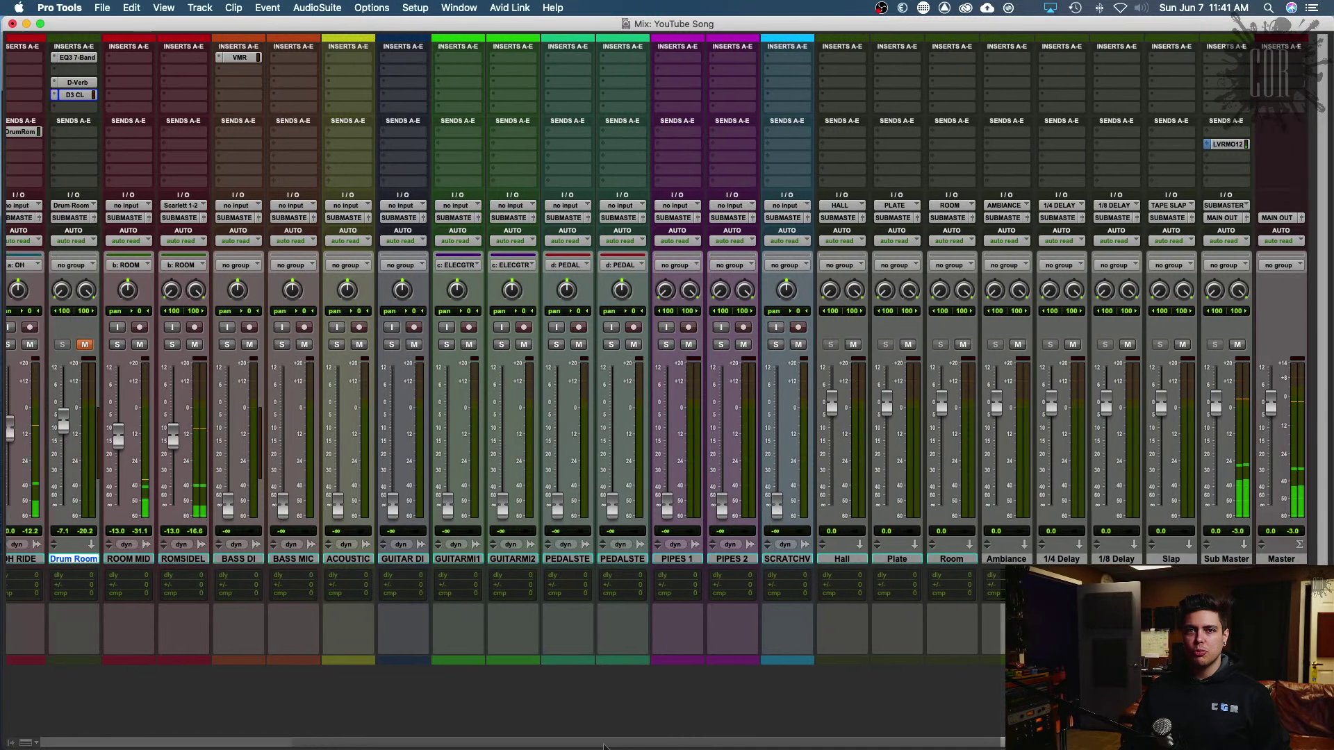
scroll(704, 744, "right", 2)
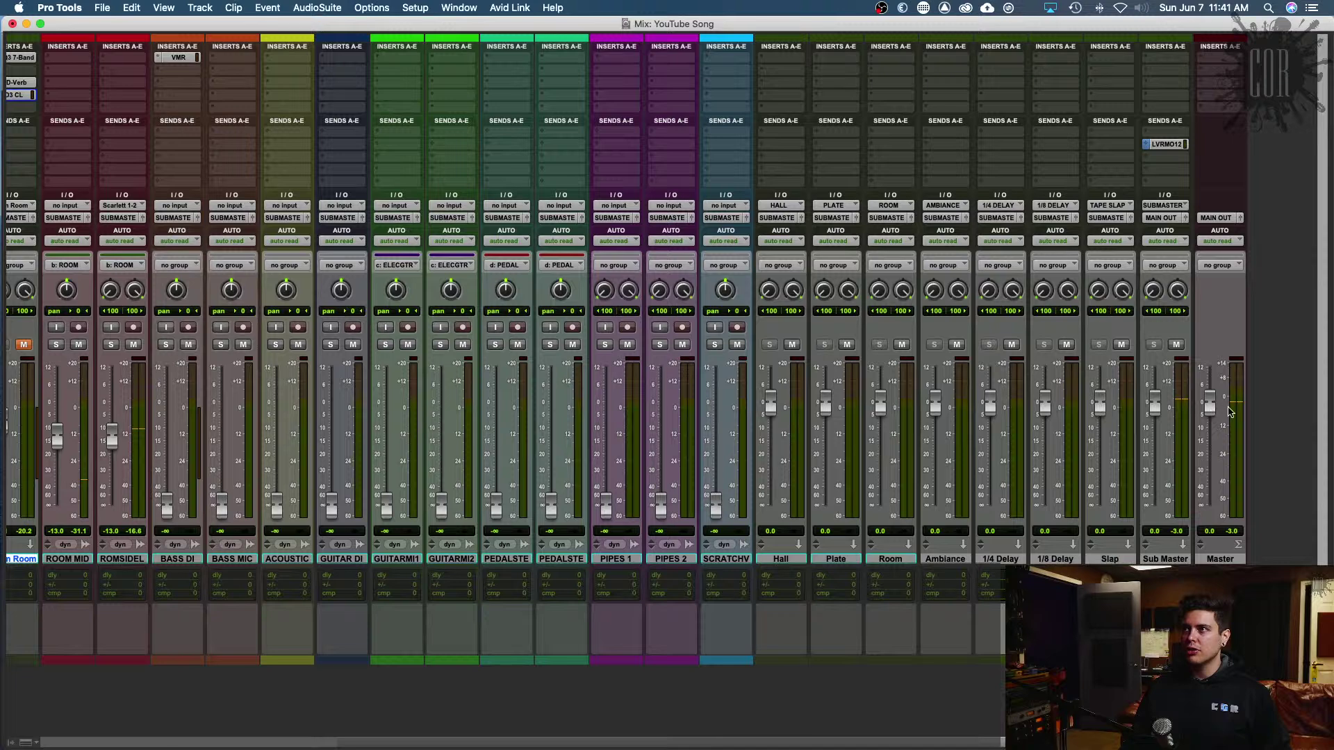
right_click(1188, 416)
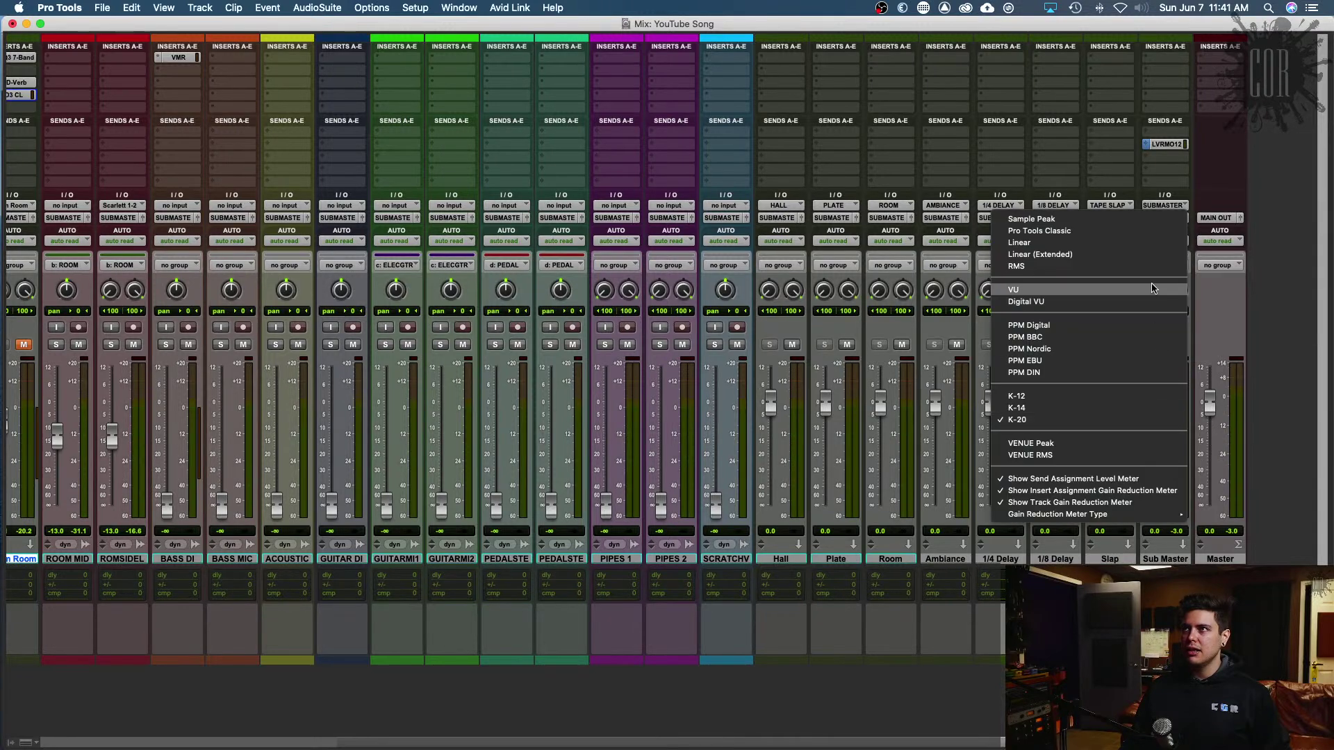
left_click(1104, 220)
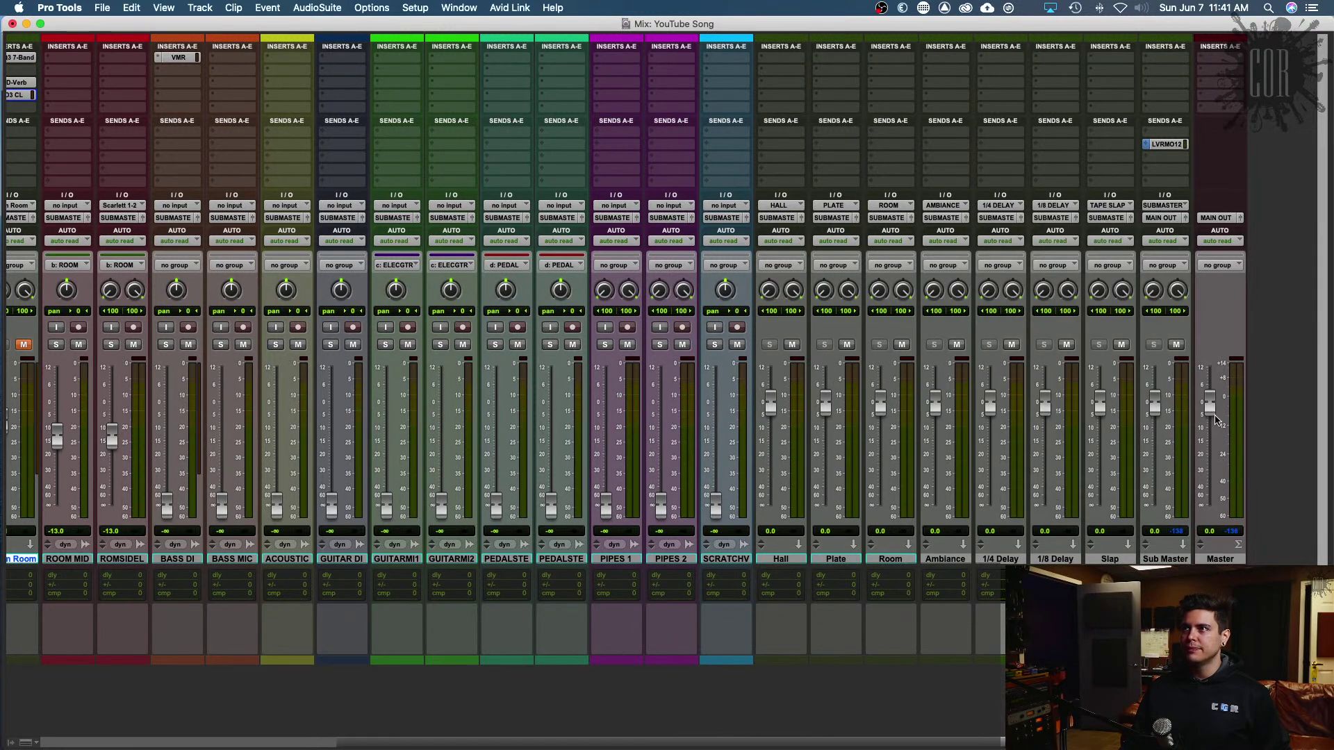
key("space")
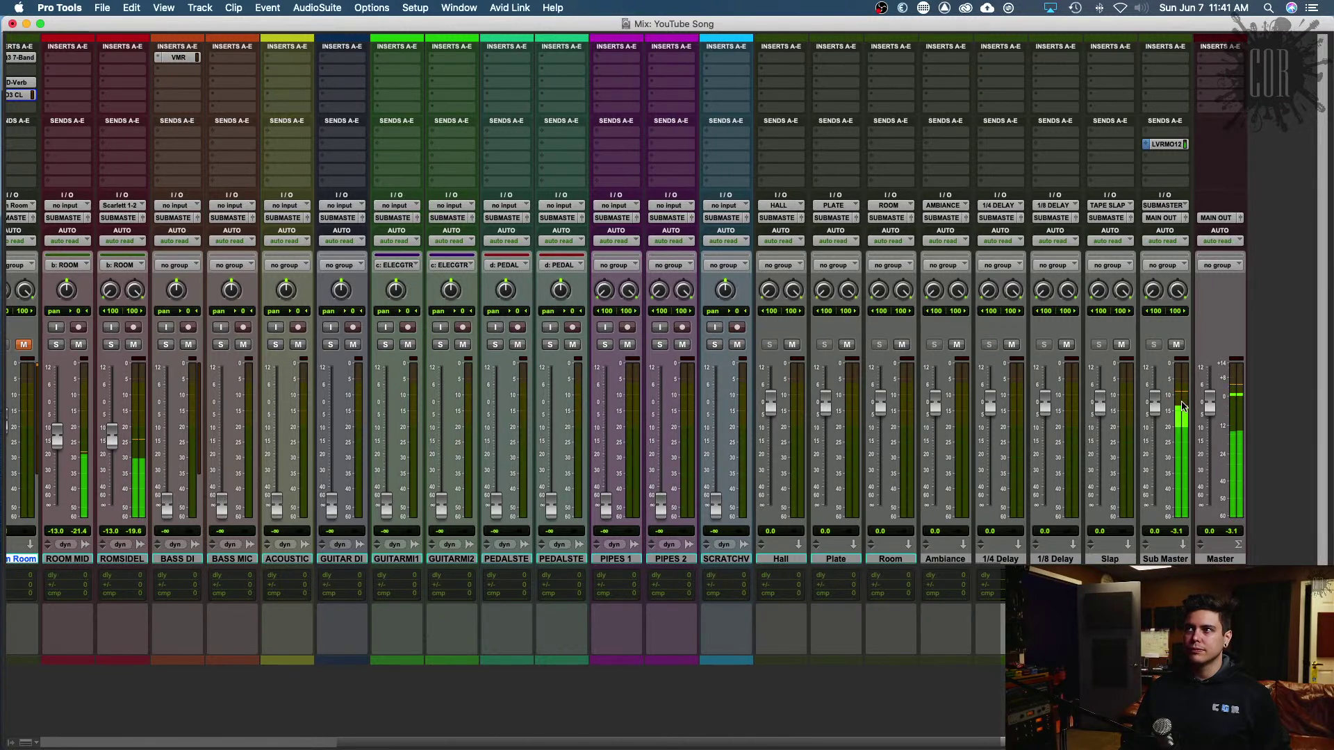
right_click(1183, 407)
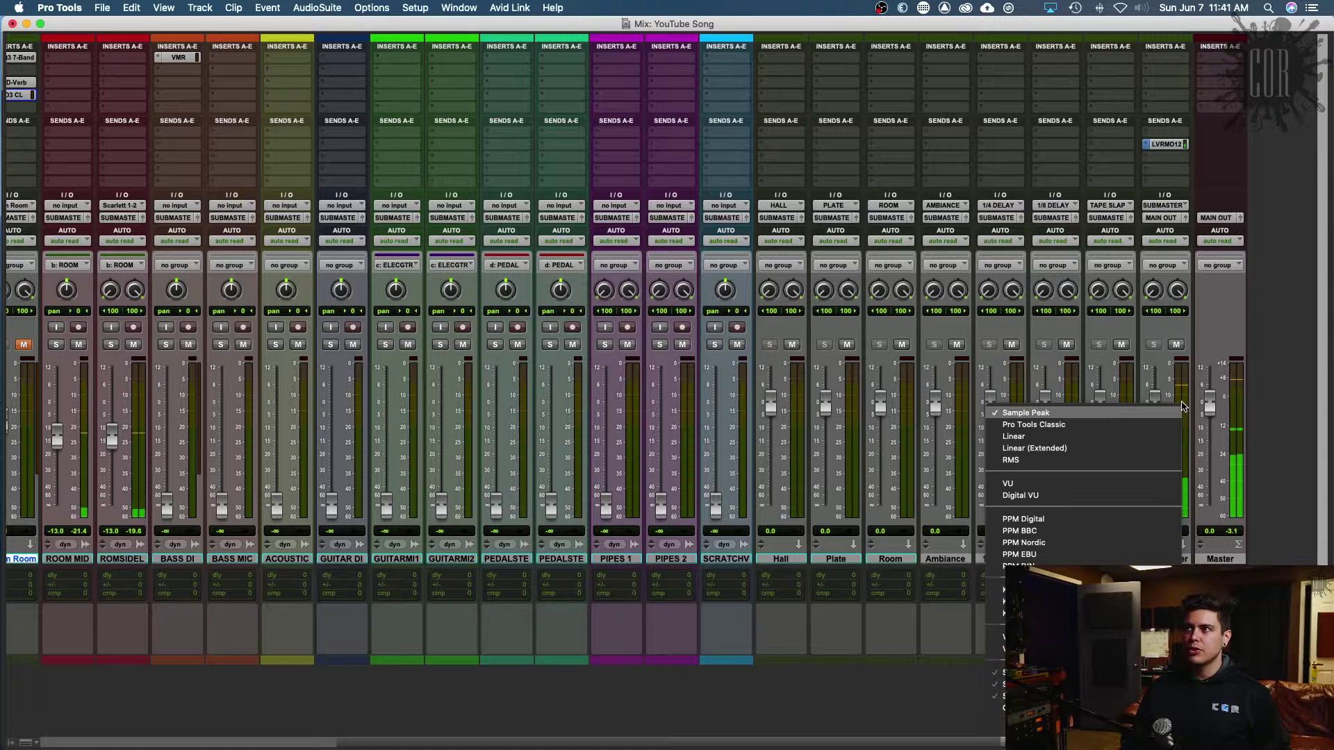
left_click(1139, 612)
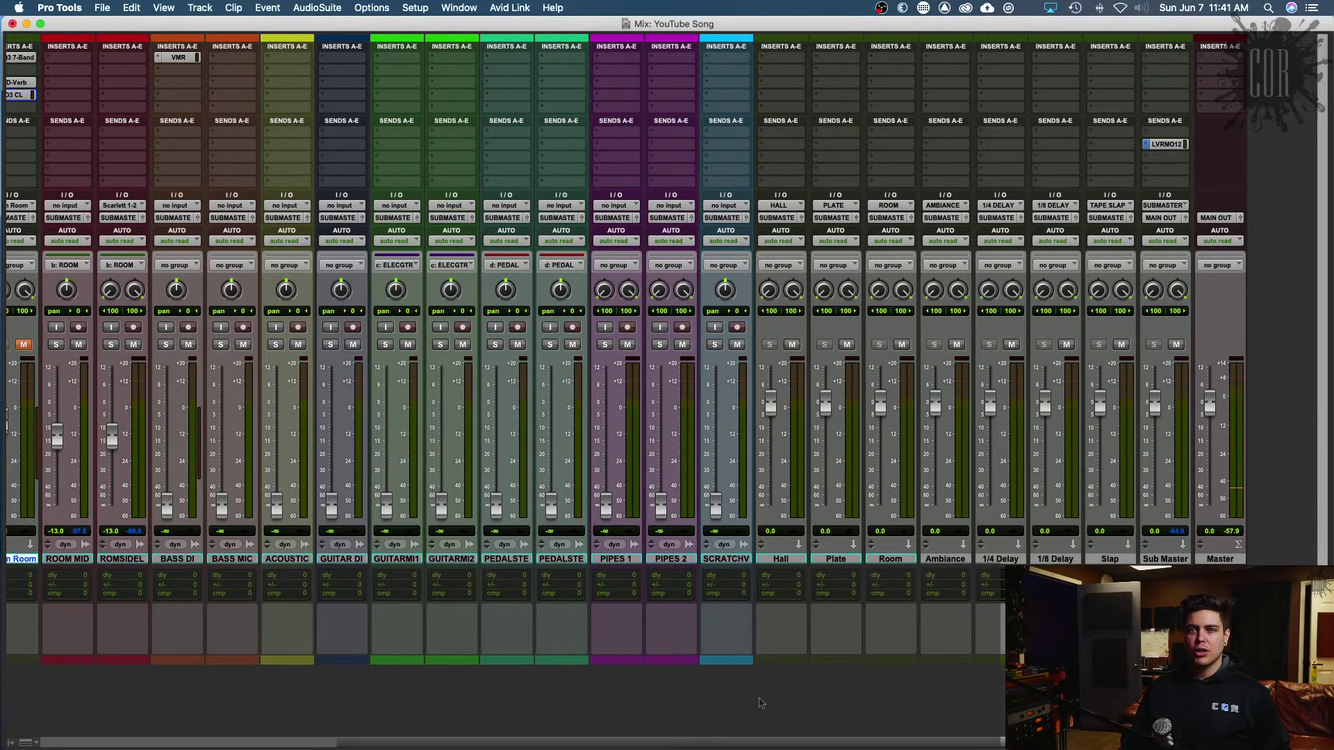
scroll(713, 745, "left", 10)
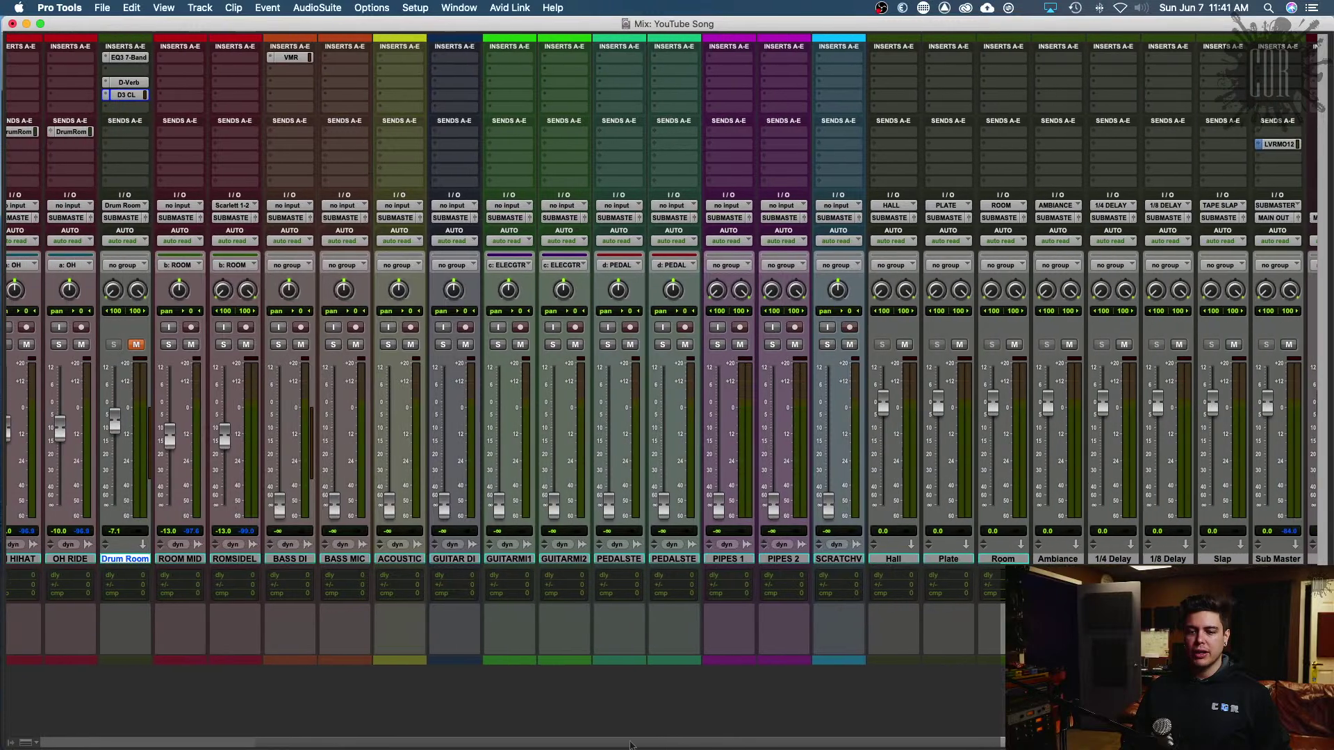
scroll(410, 748, "left", 2)
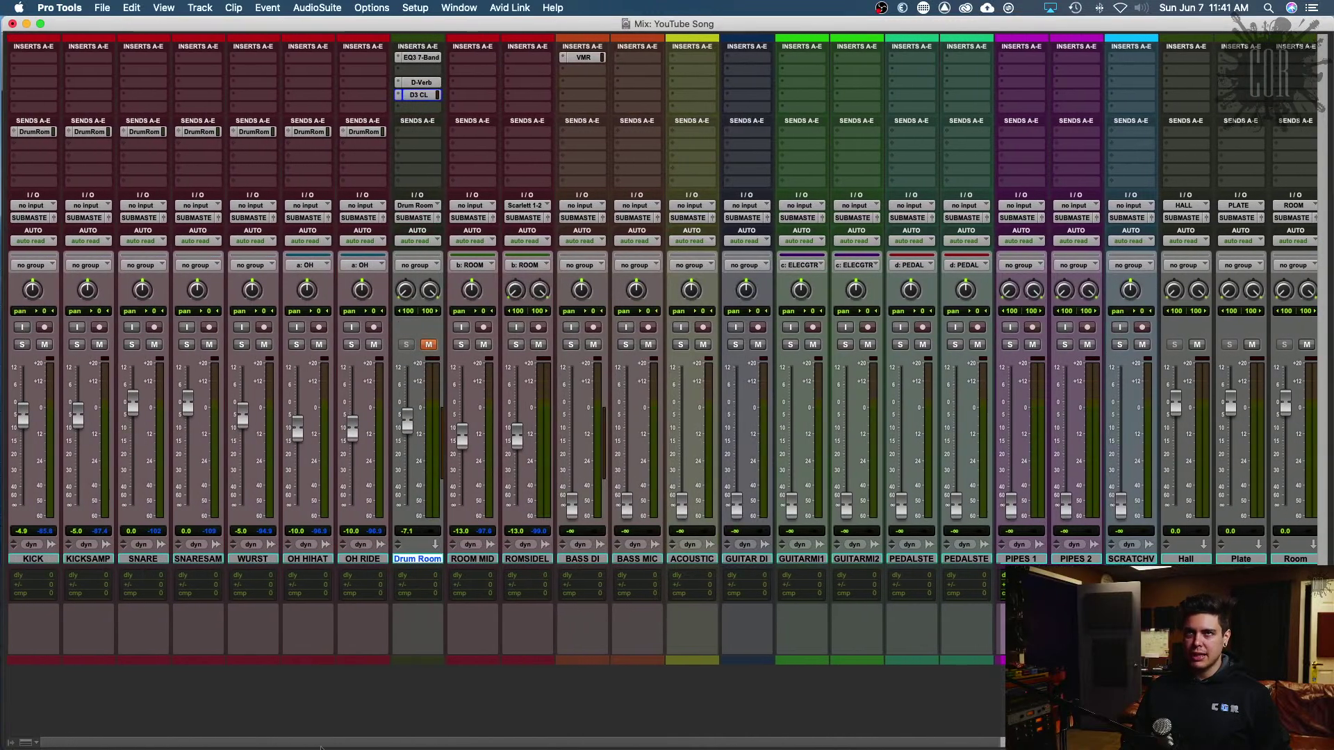
scroll(478, 747, "right", 3)
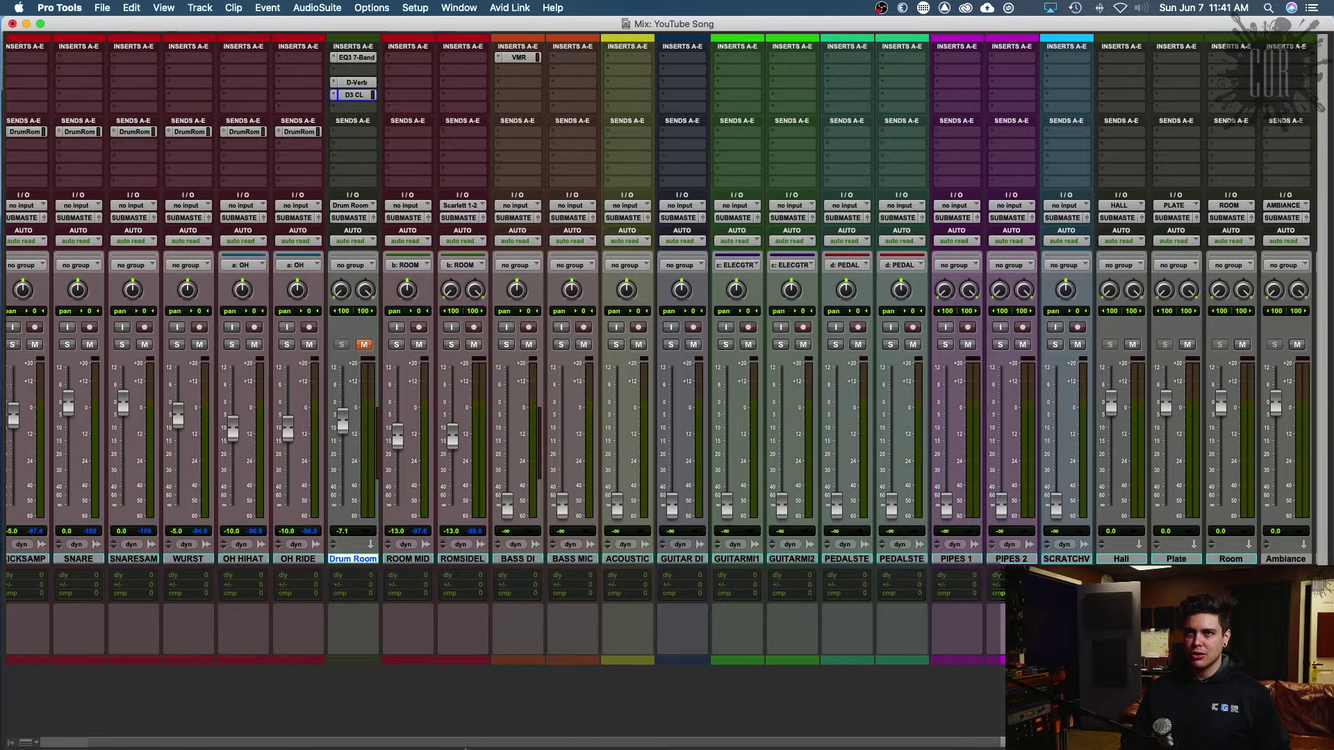
scroll(478, 747, "right", 10)
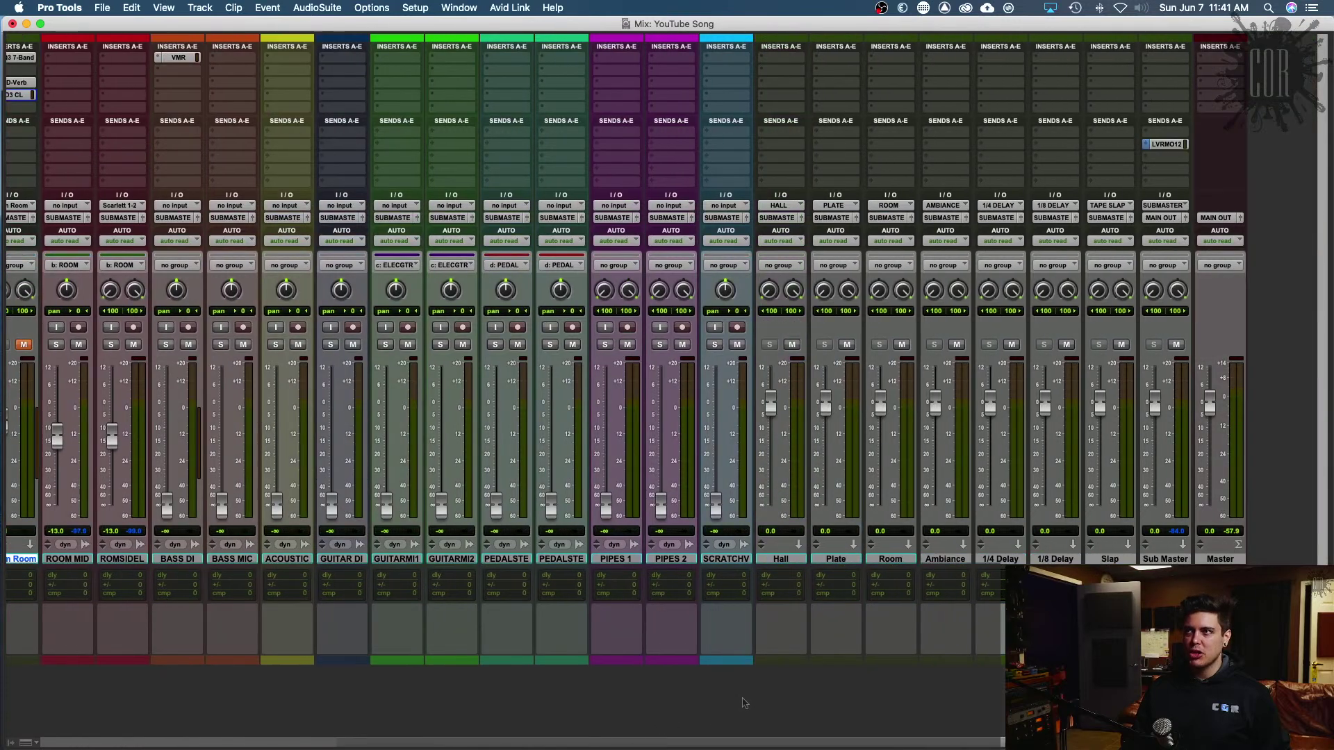
Step: Bypass the VMR insert on BASS DI and raise BASS DI to -15.7 dB and BASS MIC to -6.9 dB during playback
scroll(506, 710, "left", 8)
scroll(417, 702, "left", 4)
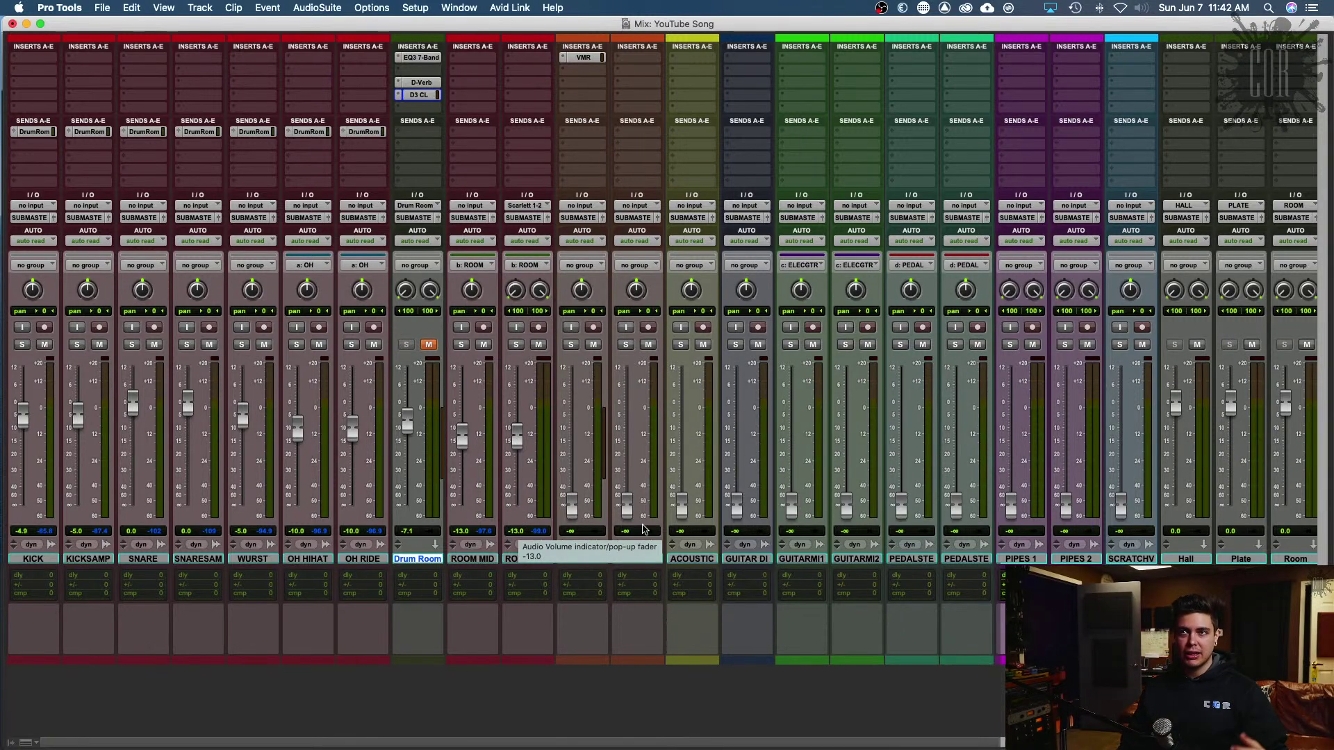
left_click(583, 58)
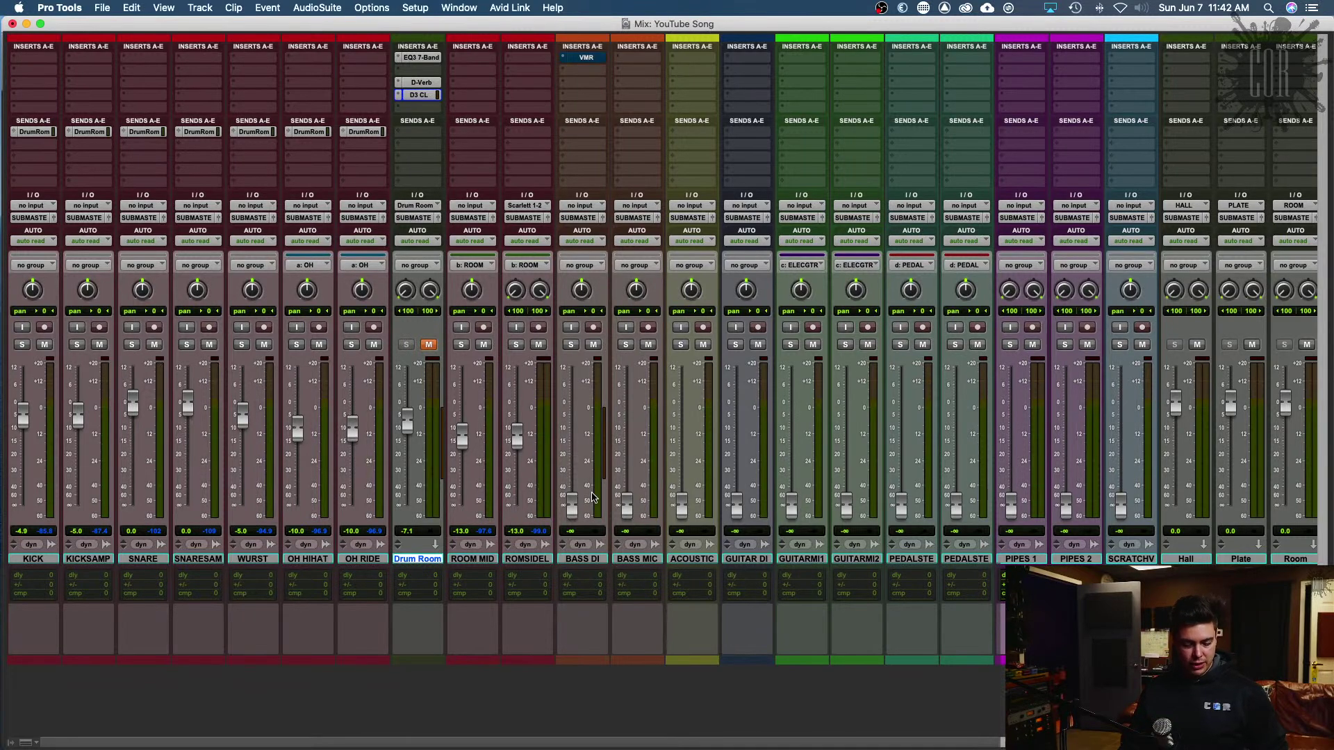
key("space")
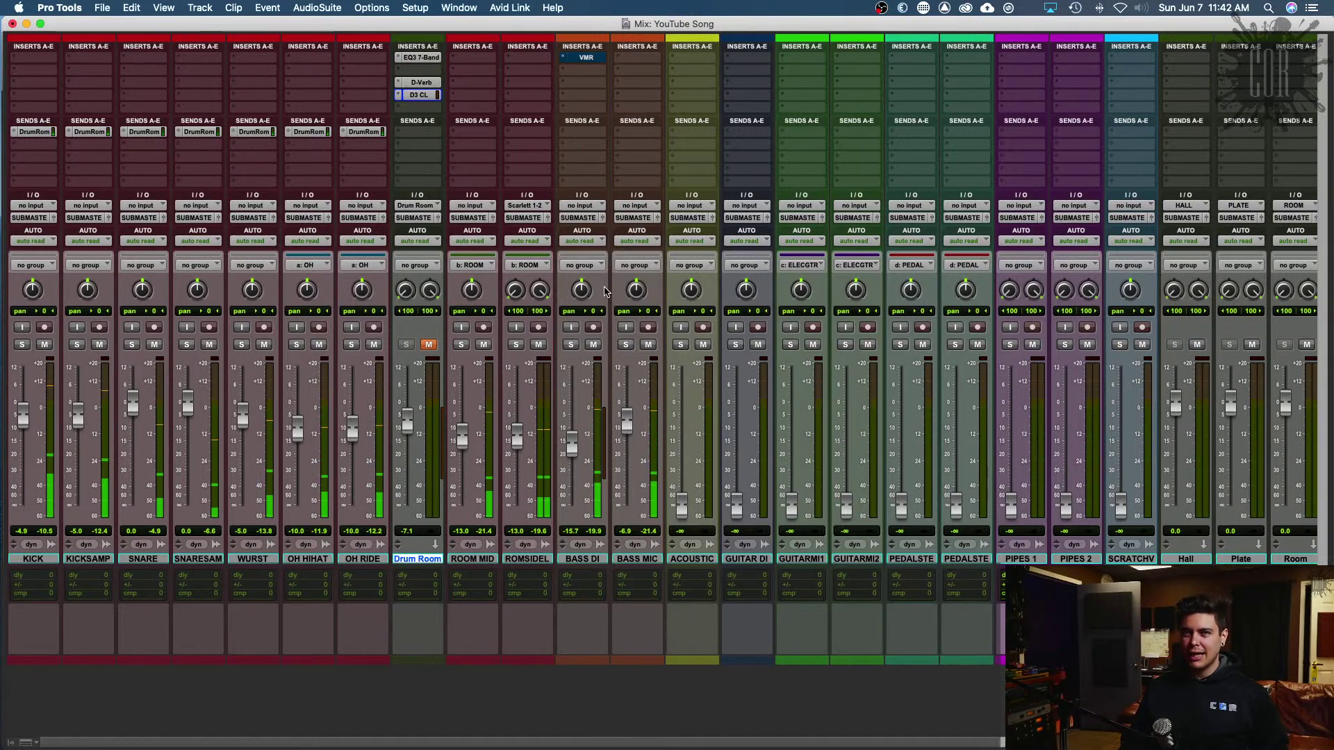
Step: Solo BASS DI and BASS MIC individually and together to compare their sound and phase relationship
left_click(569, 345)
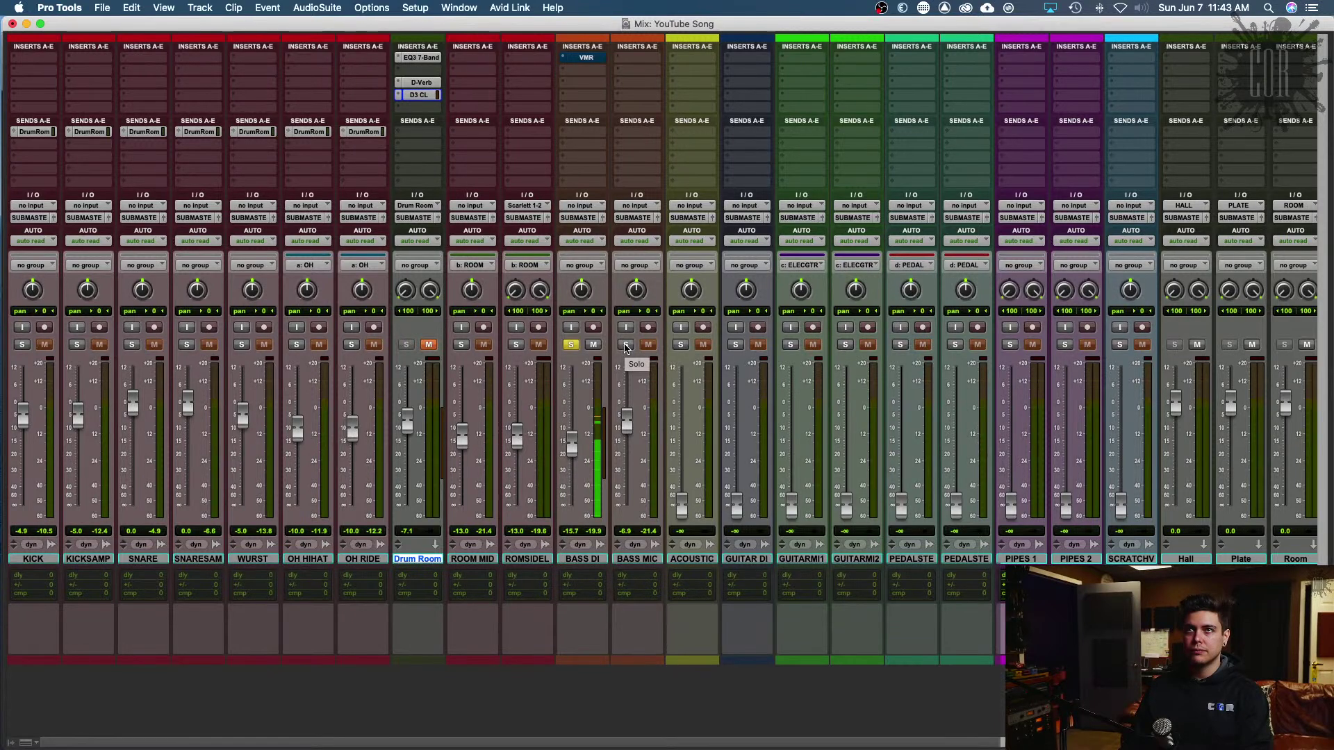
left_click(626, 346)
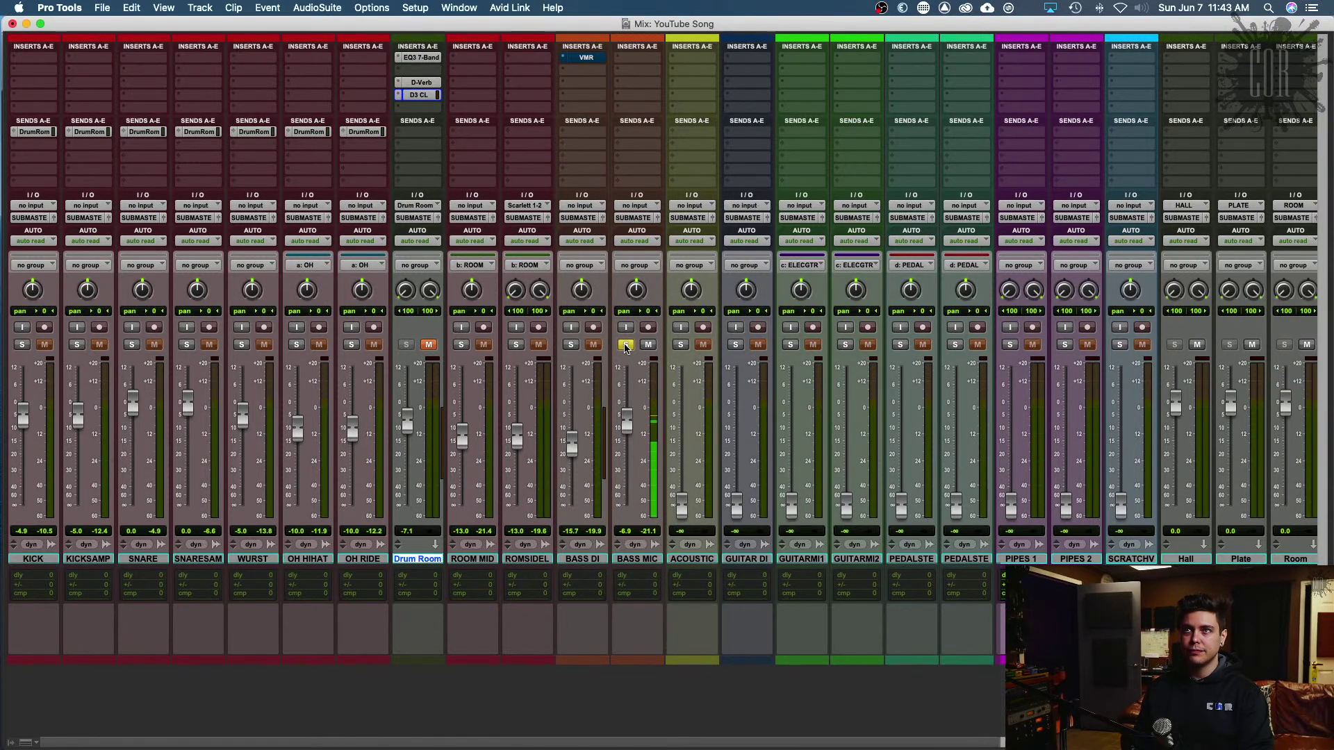
left_click(570, 345)
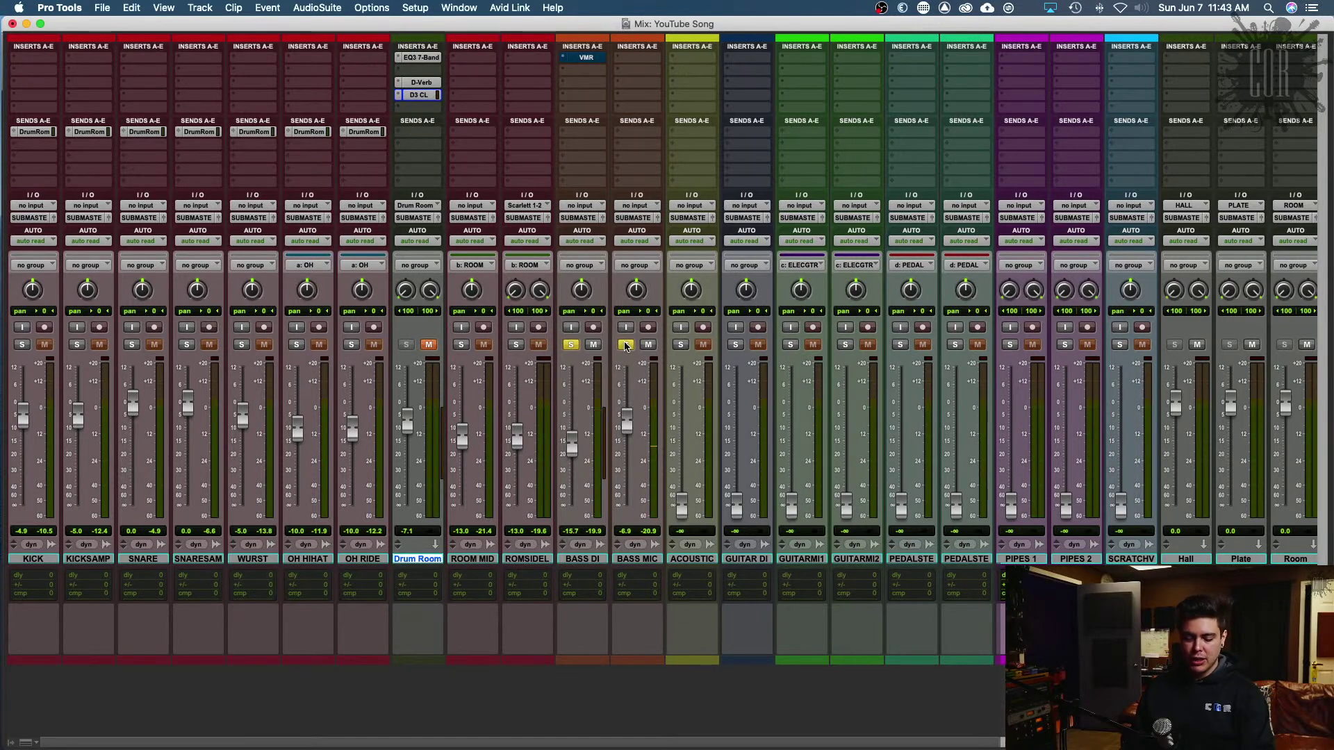
left_click(625, 345)
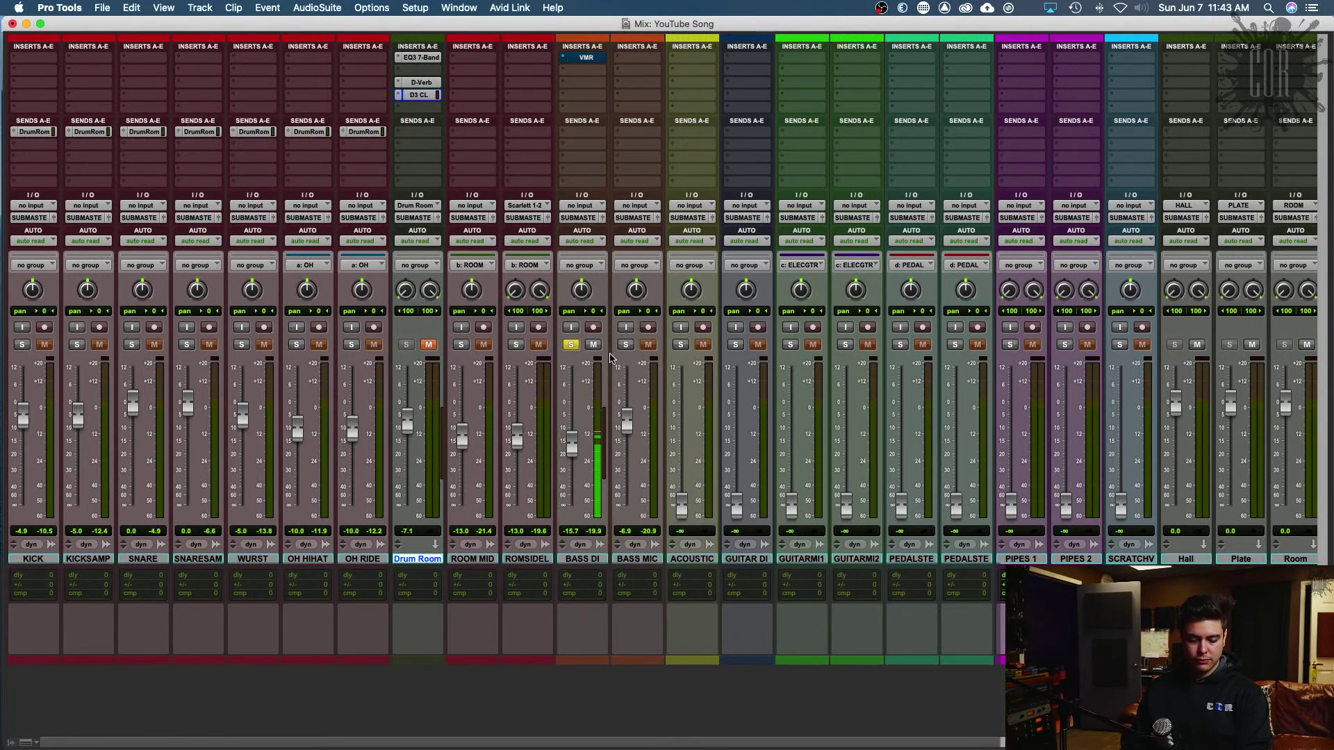
left_click(625, 345)
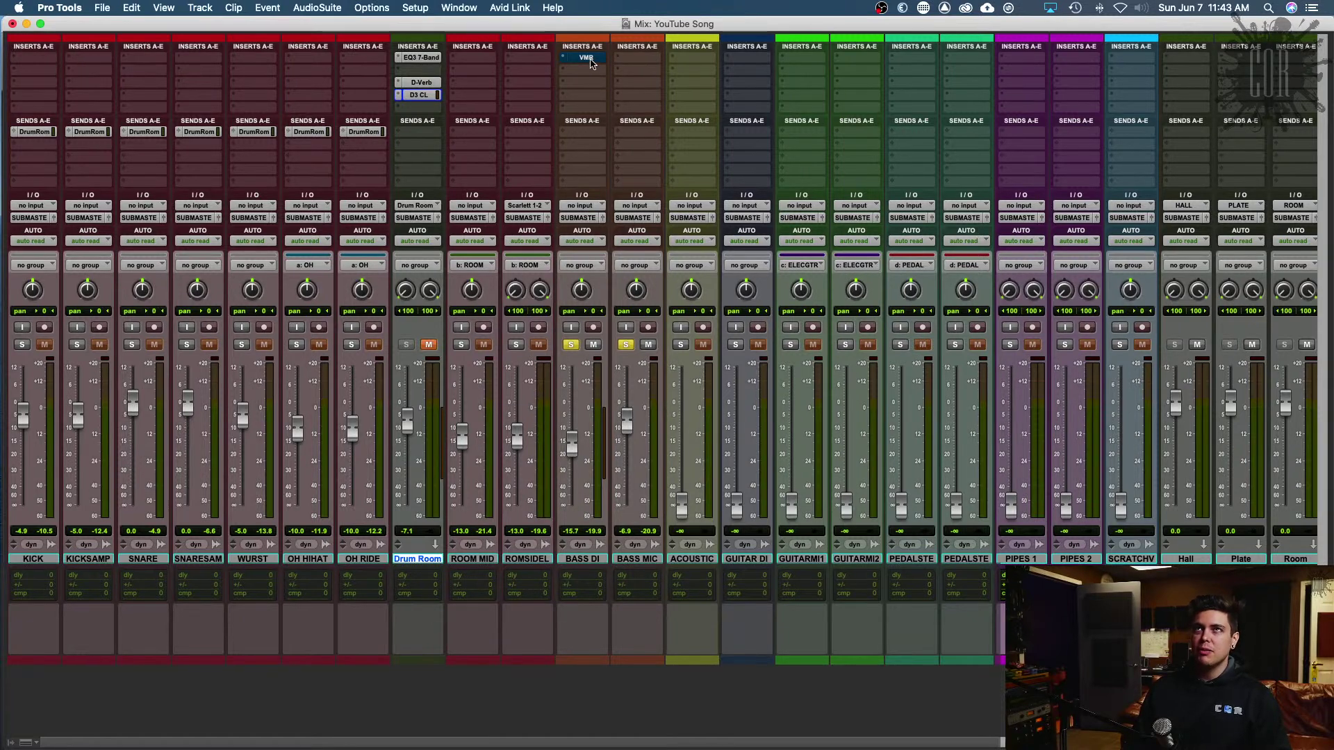
Step: Re-enable the bypassed Virtual Mix Rack on BASS DI while auditioning the soloed bass tracks, and unsolo both with its window closed
left_click(587, 59)
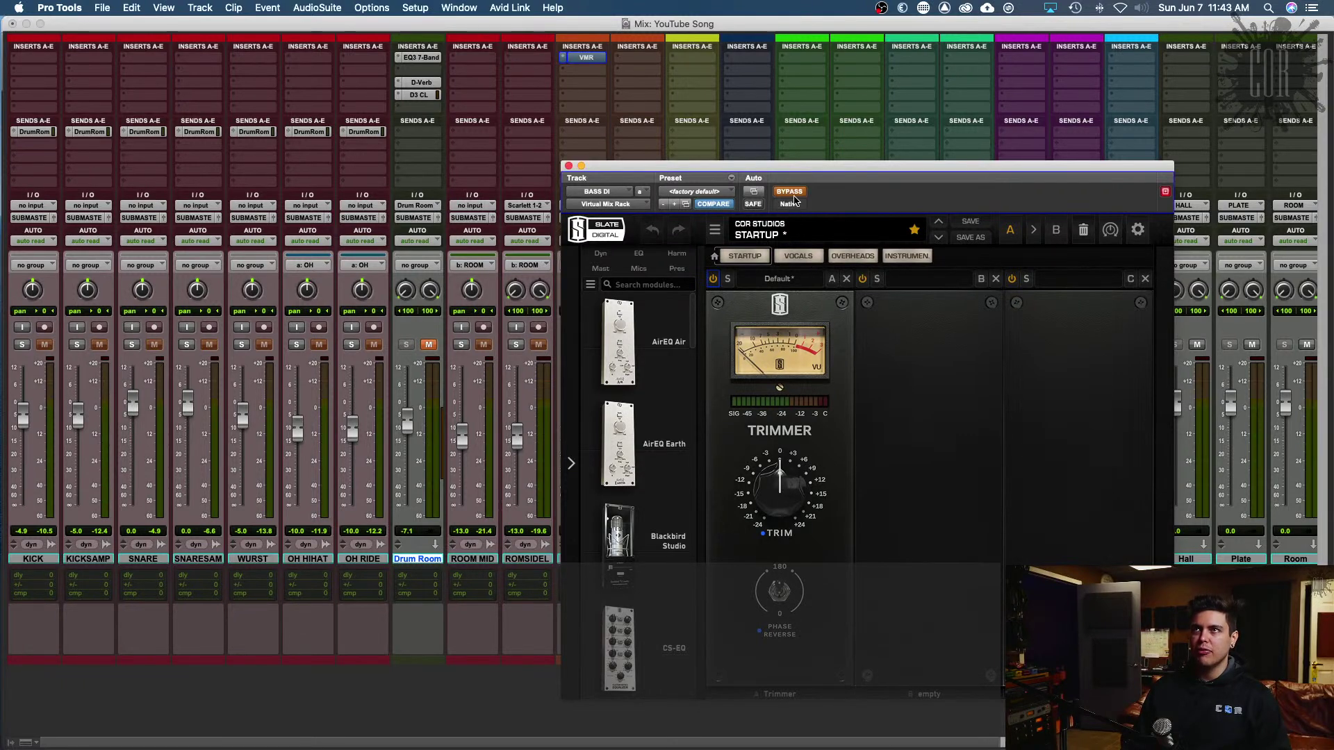
left_click_drag(794, 173, 953, 27)
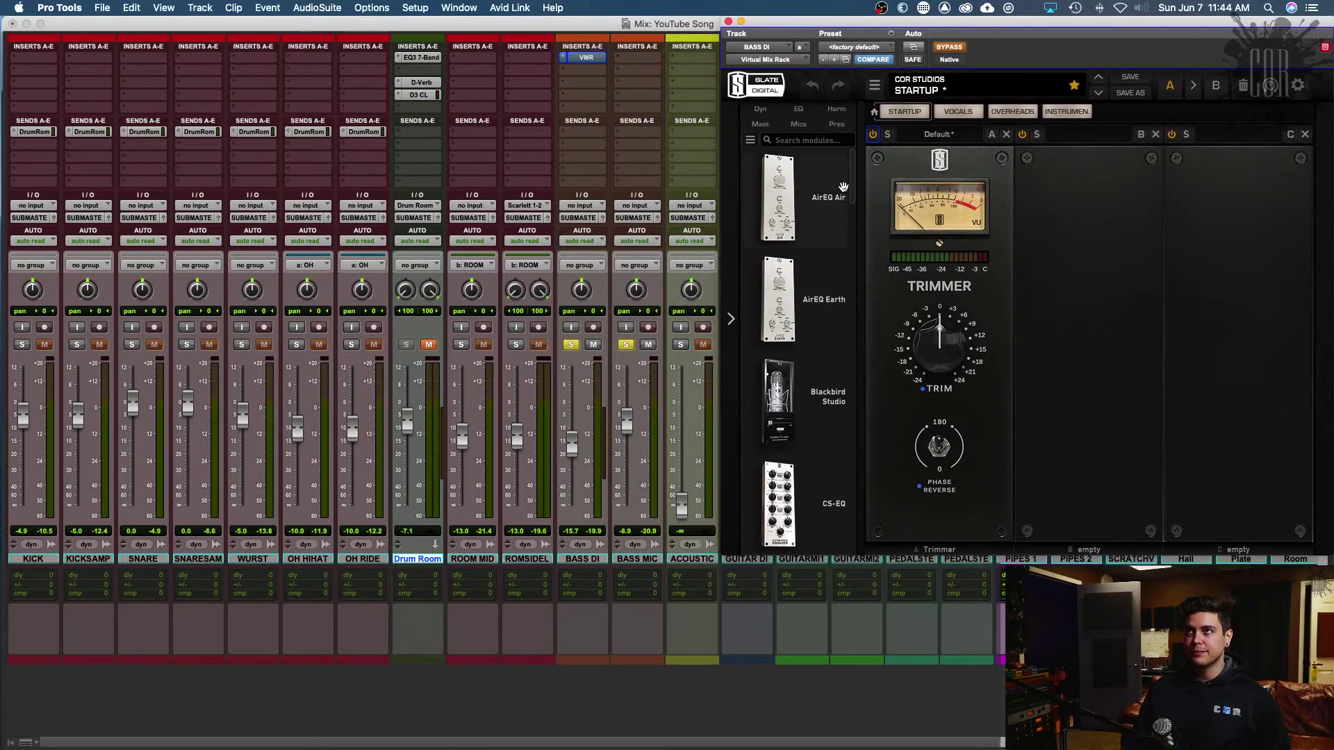
key("space")
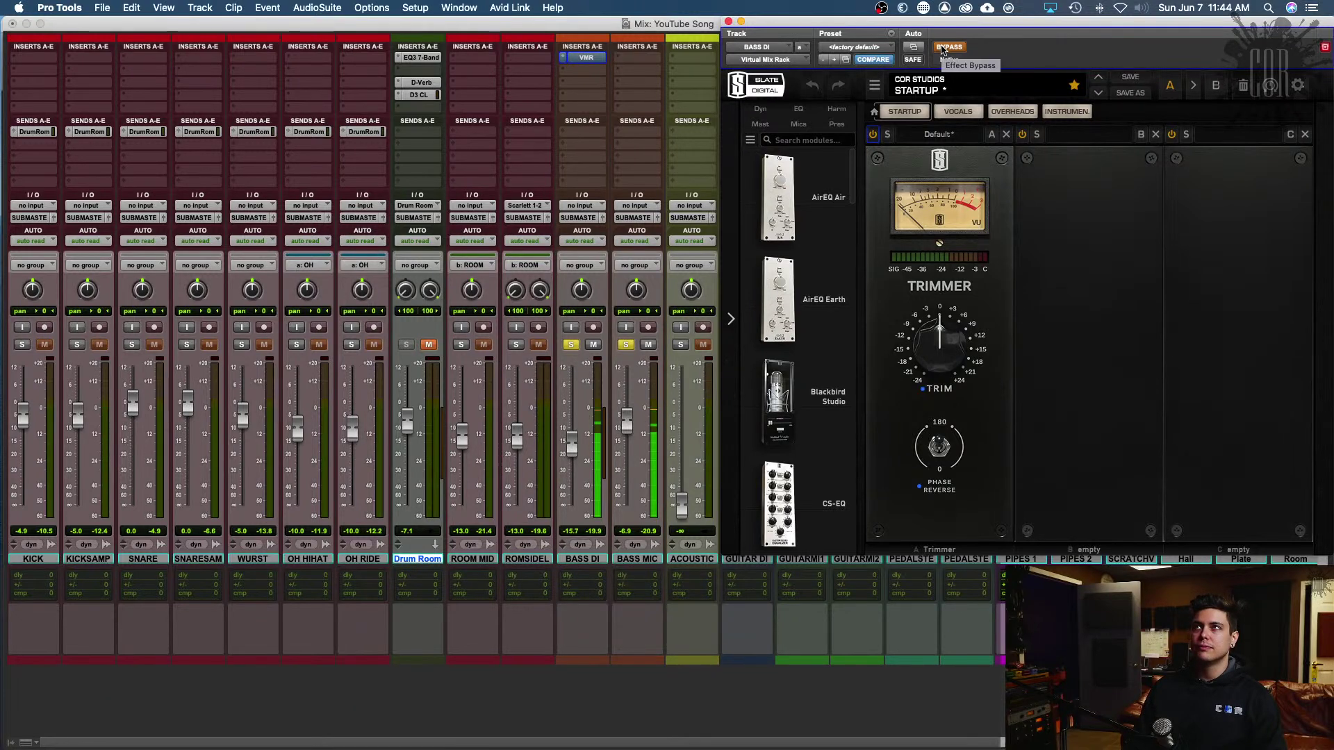
left_click(948, 47)
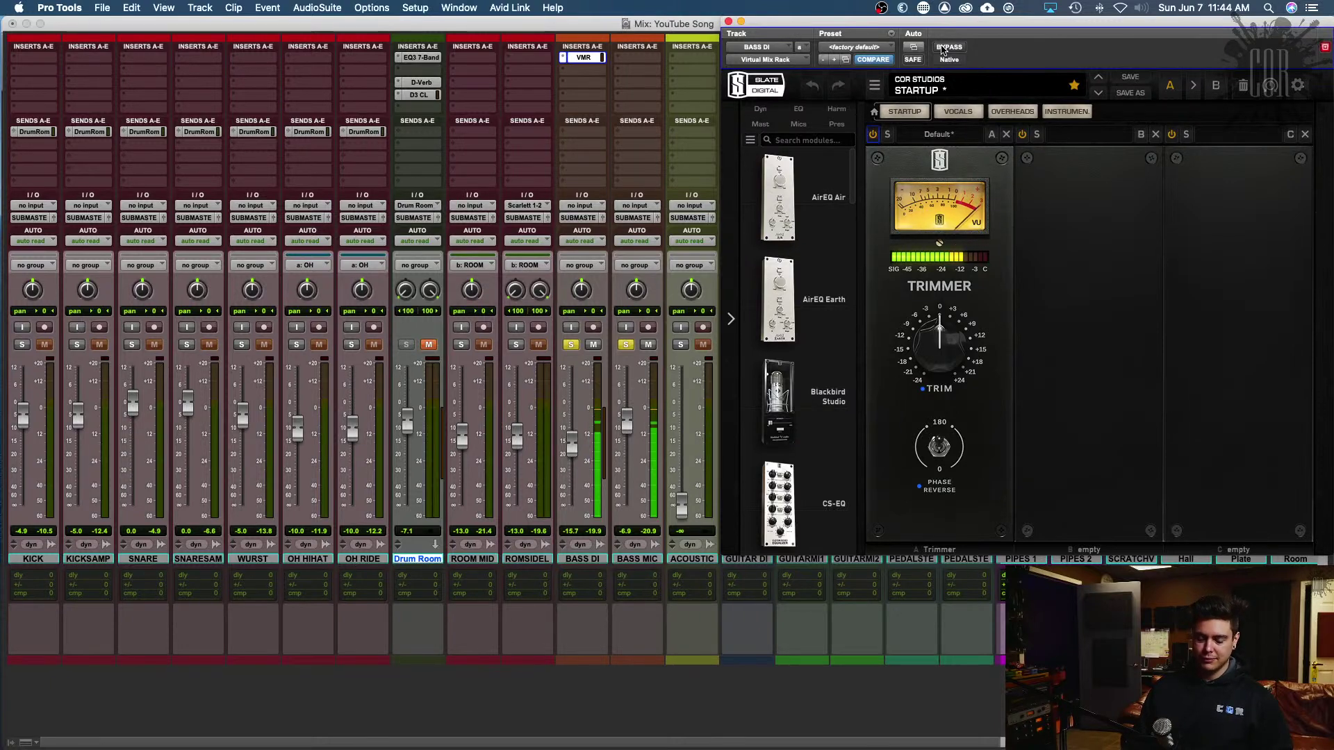
key("space")
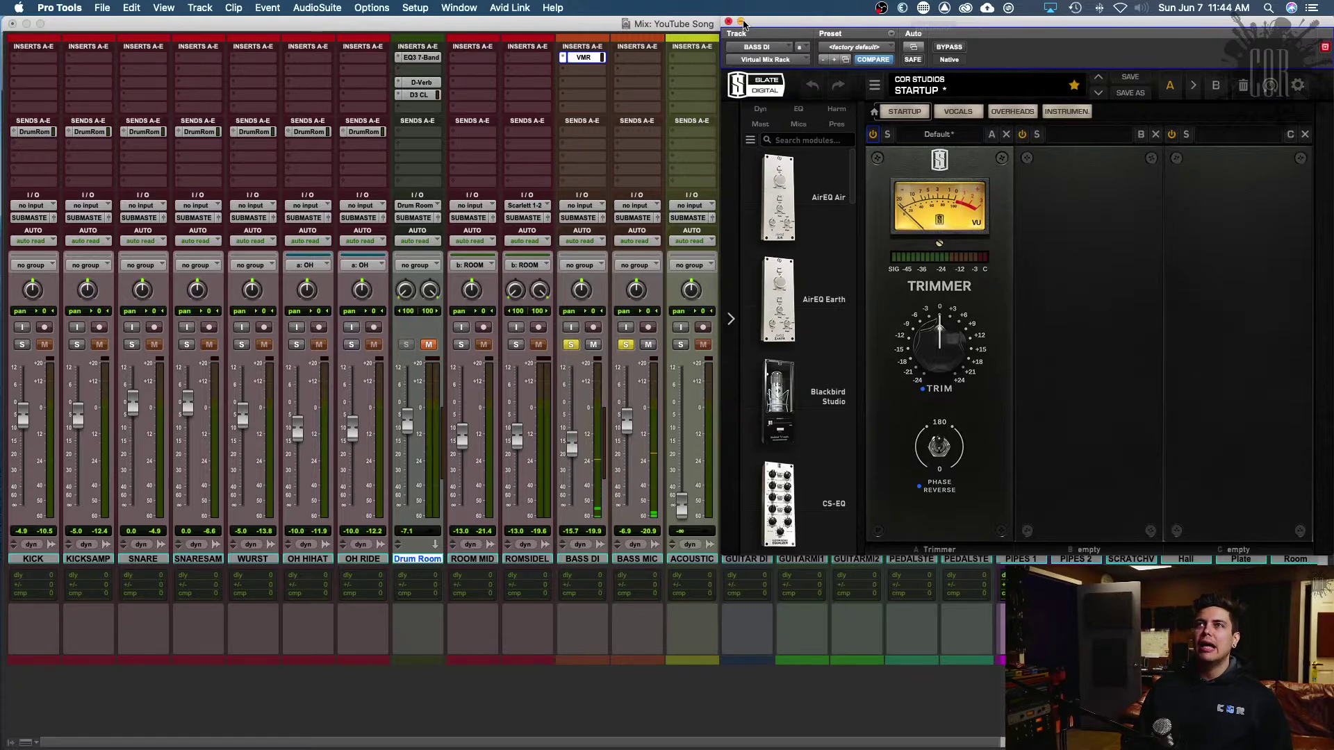
left_click(729, 22)
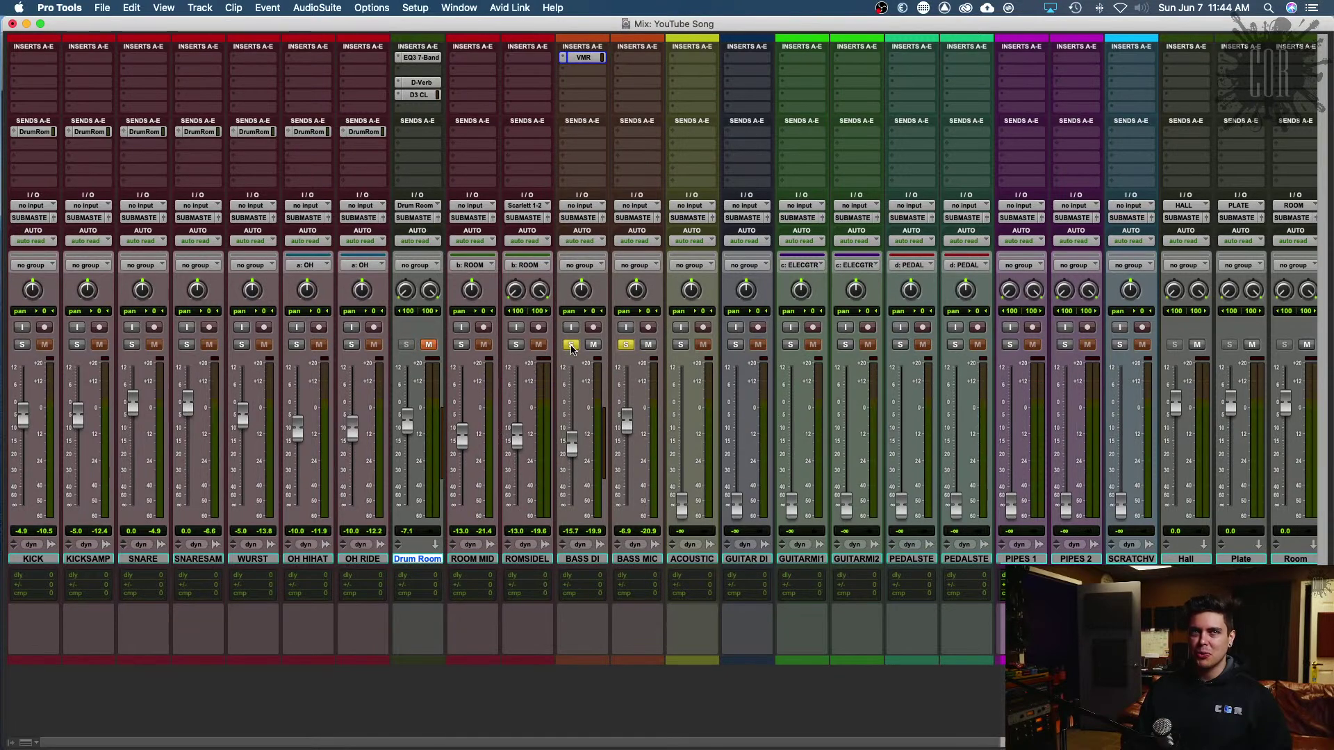
left_click(571, 346)
left_click(626, 348)
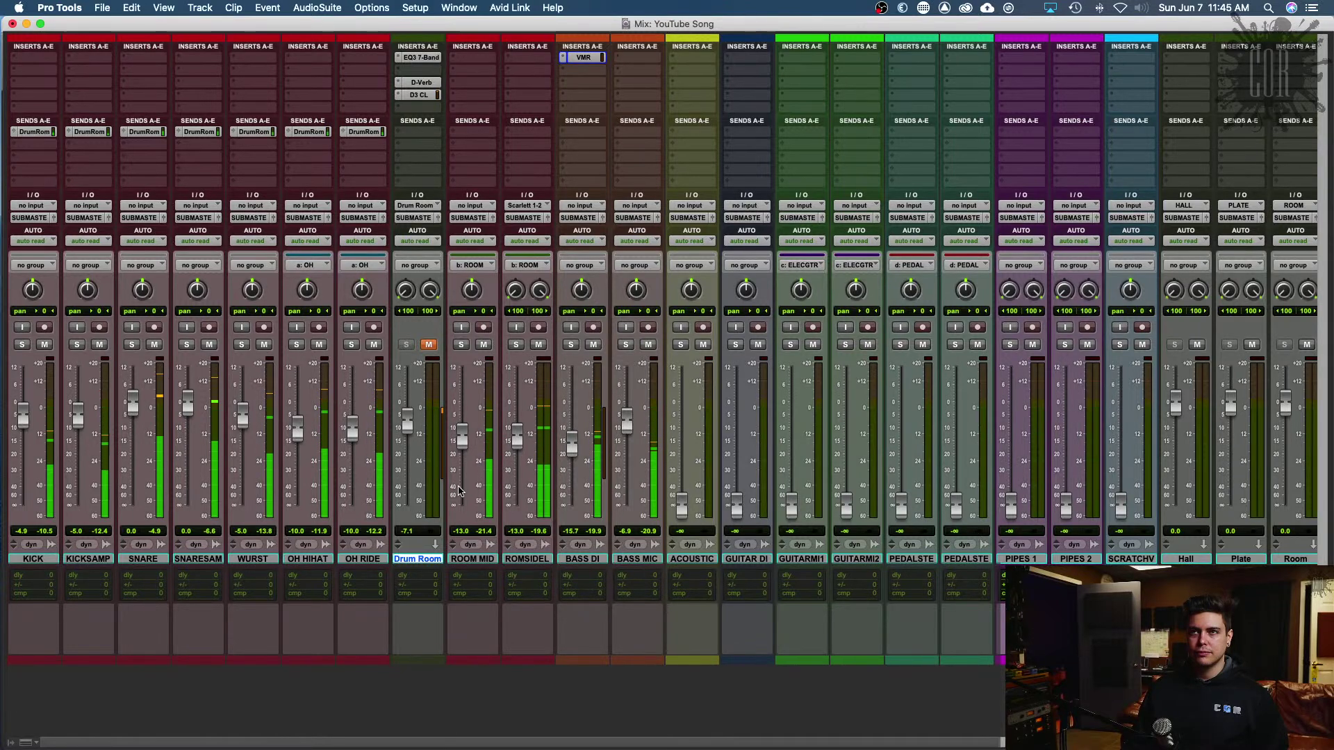
Step: Group BASS DI and BASS MIC as "Bass" and set their faders to -12.7 dB and -5.1 dB during playback
left_click(576, 560)
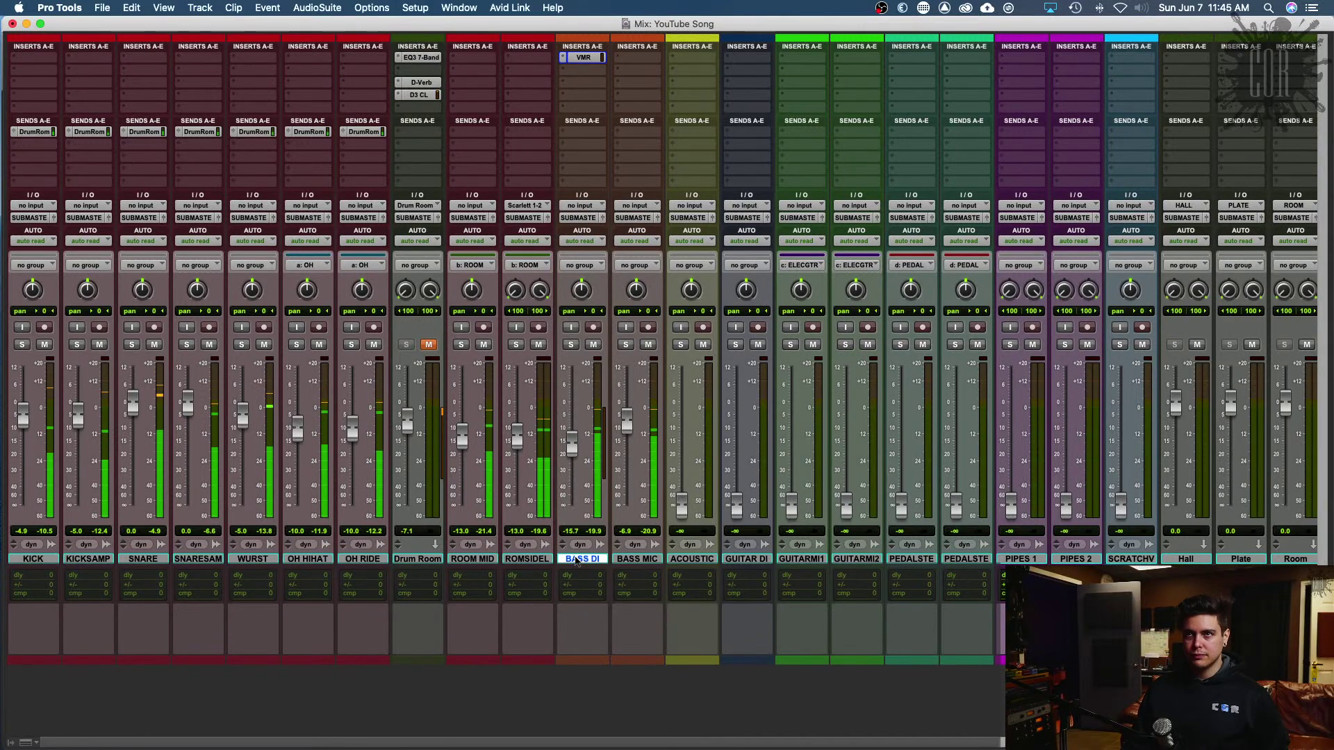
left_click(624, 560, "shift")
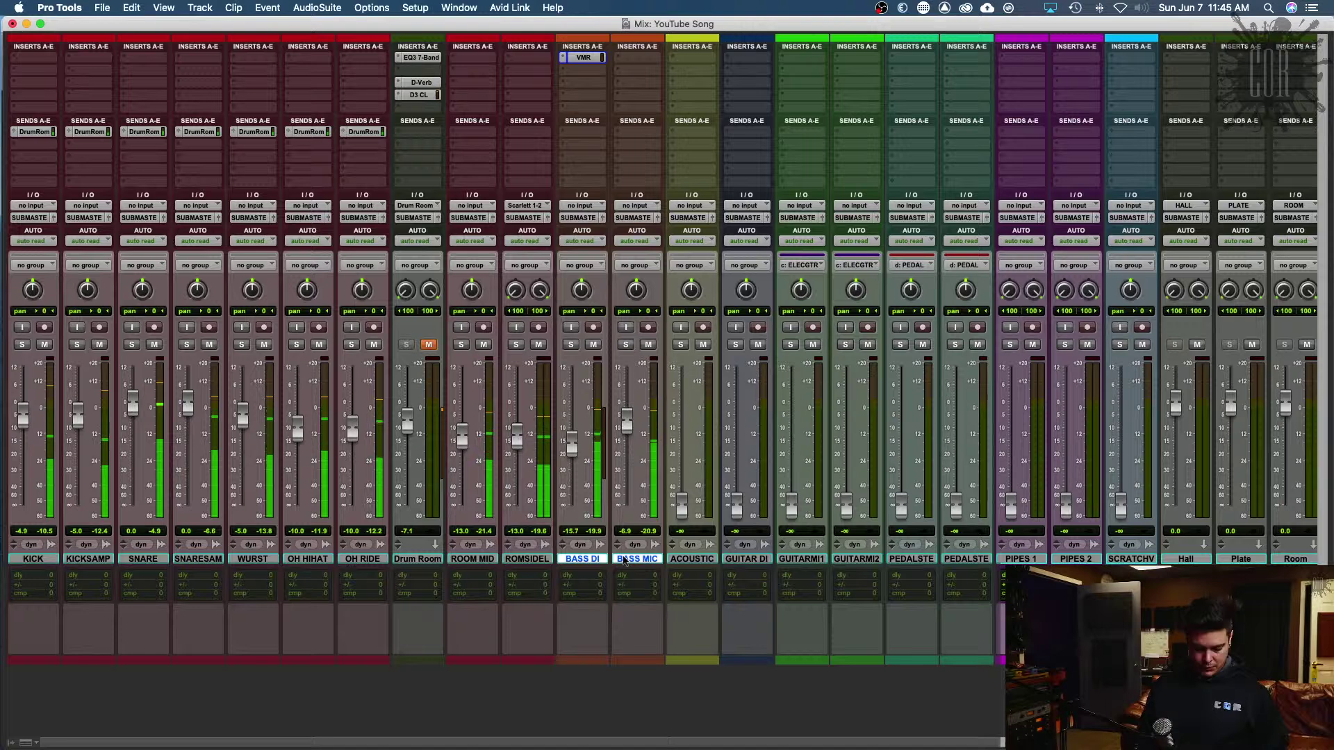
key("super+g")
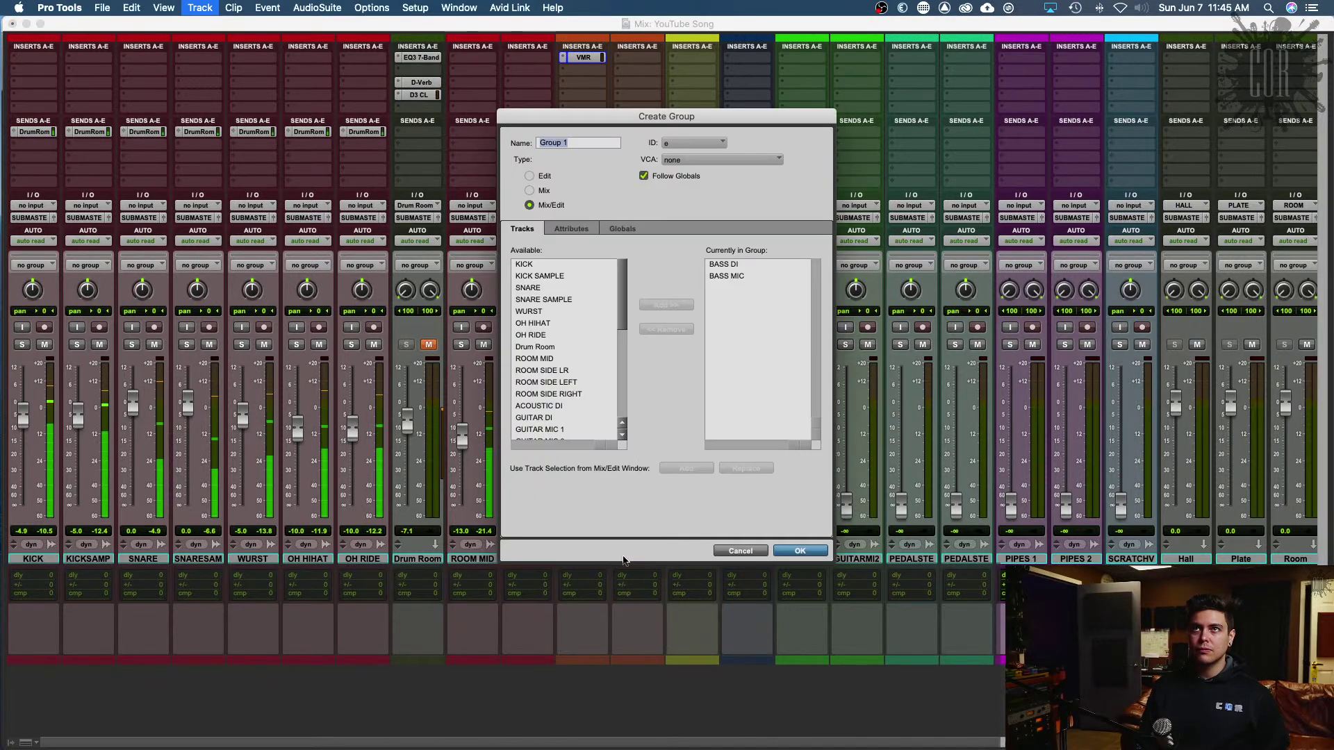
type("Bass")
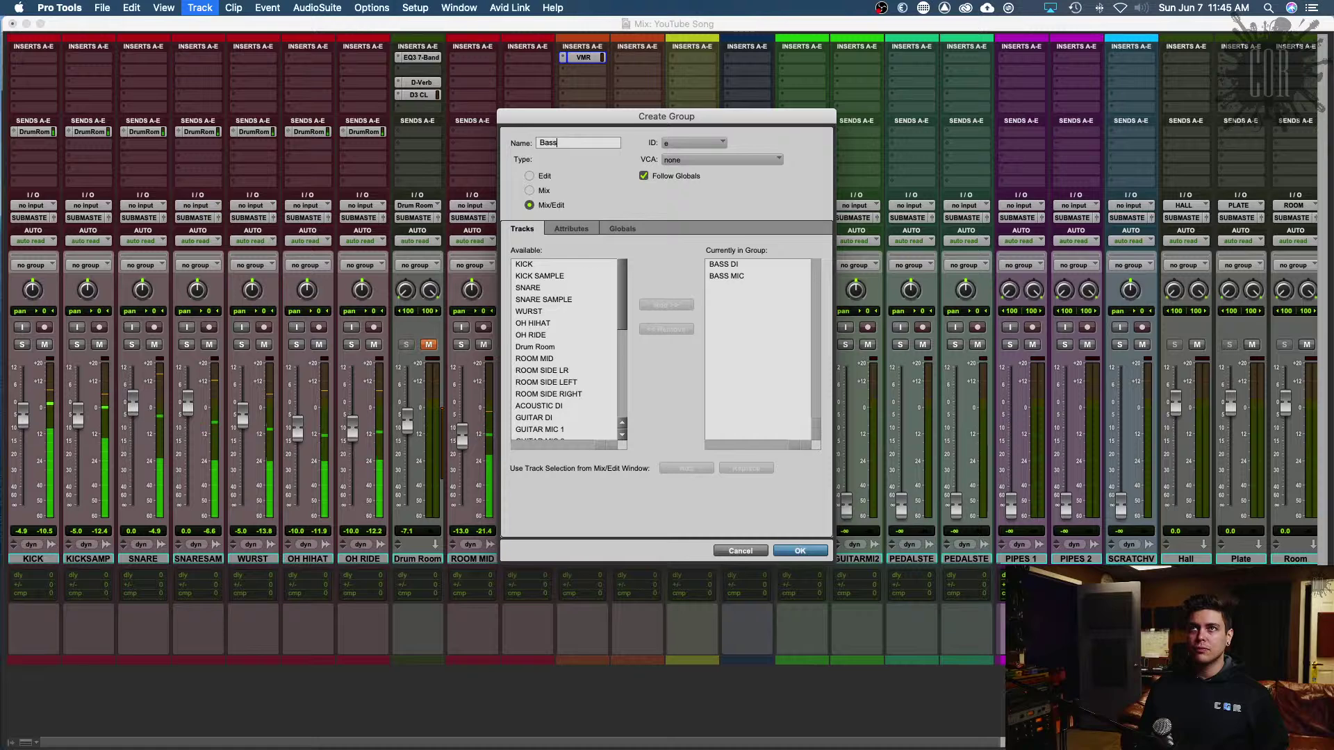
key("Return")
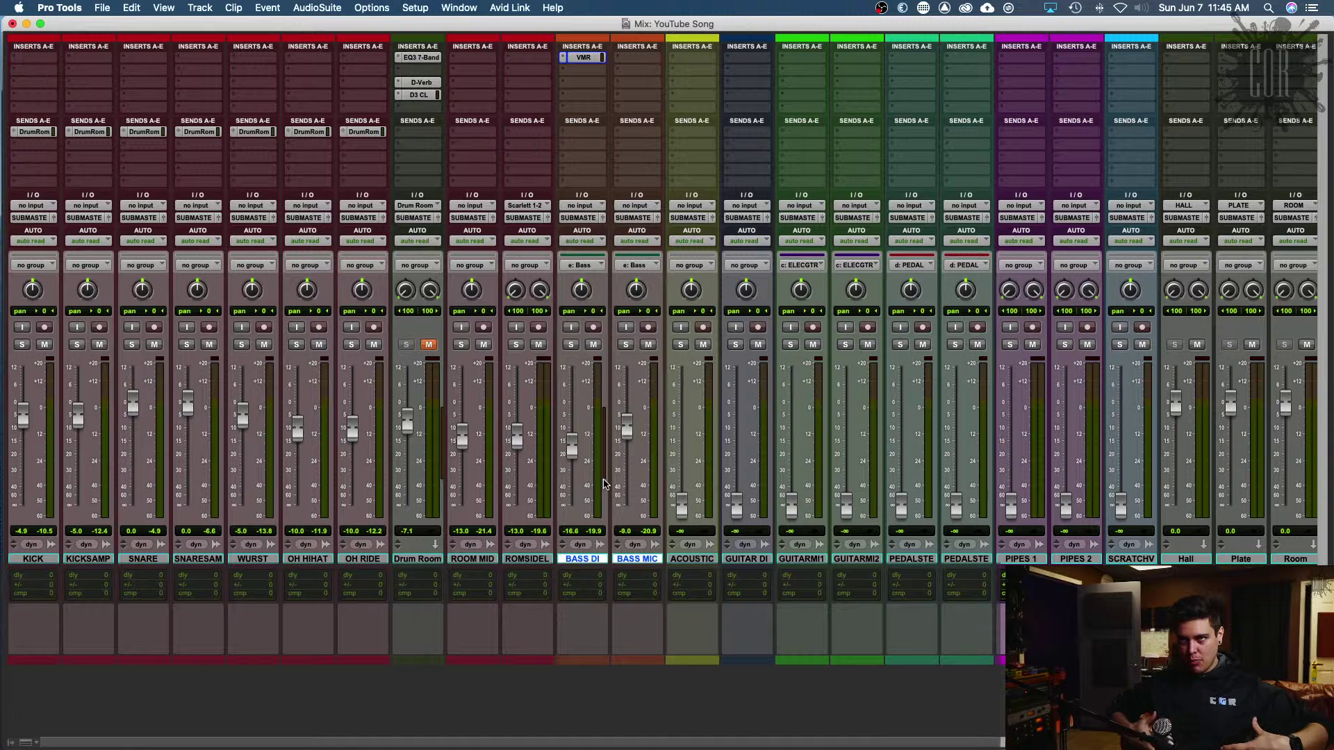
key("space")
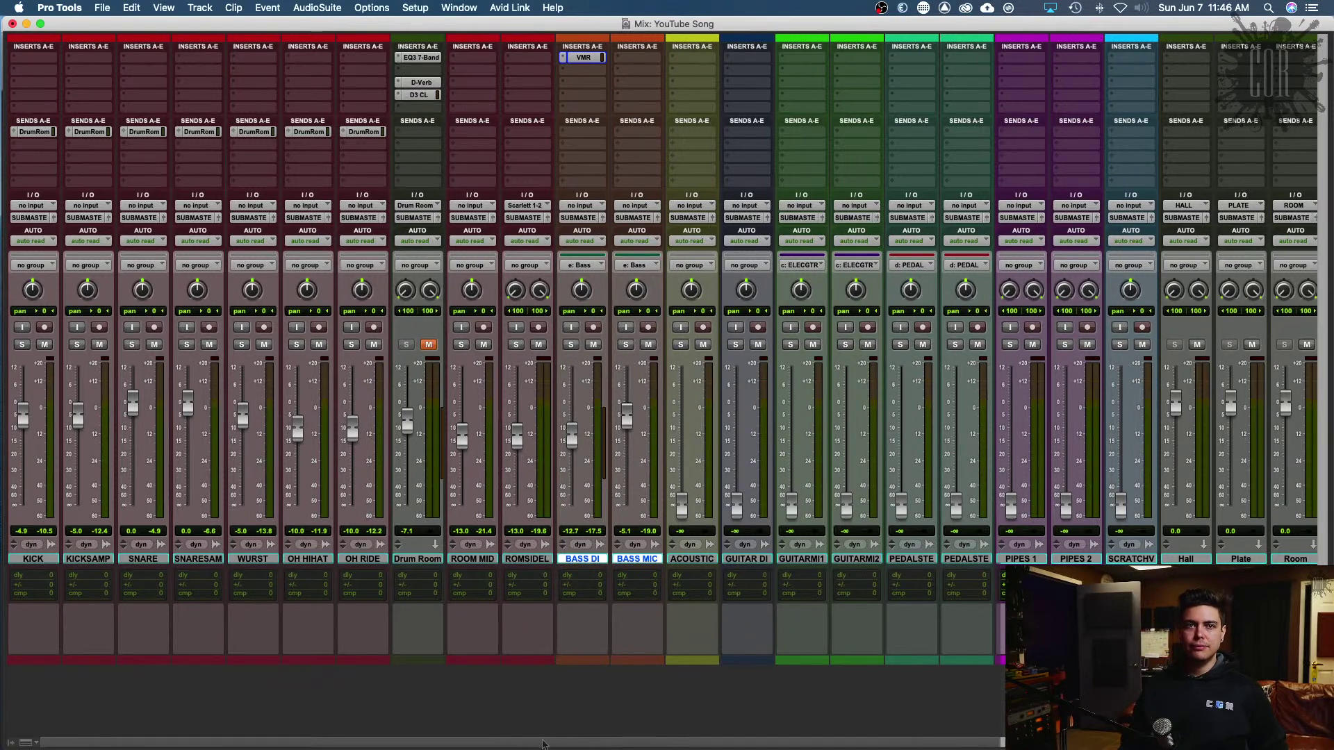
Step: Raise the ACOUSTIC fader to -10.0 dB and the grouped electric guitar mic faders to -11.8 dB during playback
left_click_drag(545, 744, 644, 742)
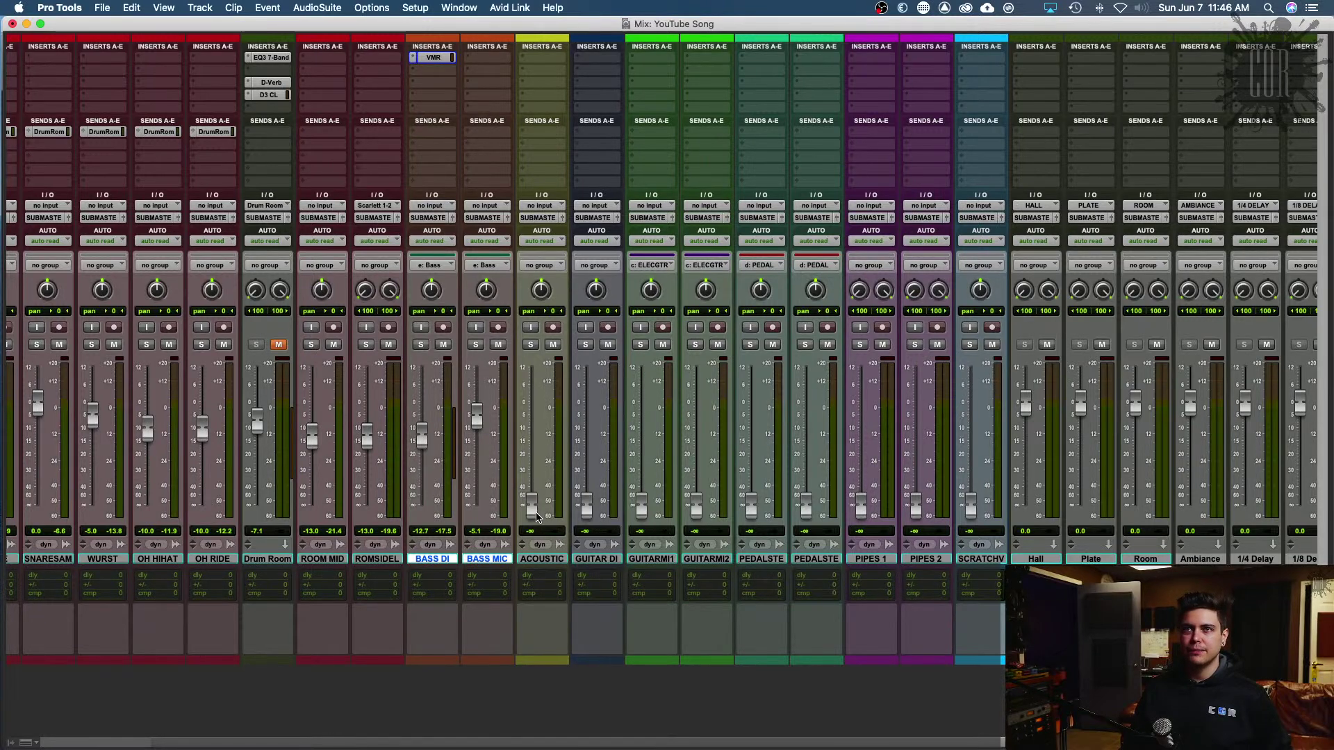
key("space")
left_click_drag(532, 512, 535, 431)
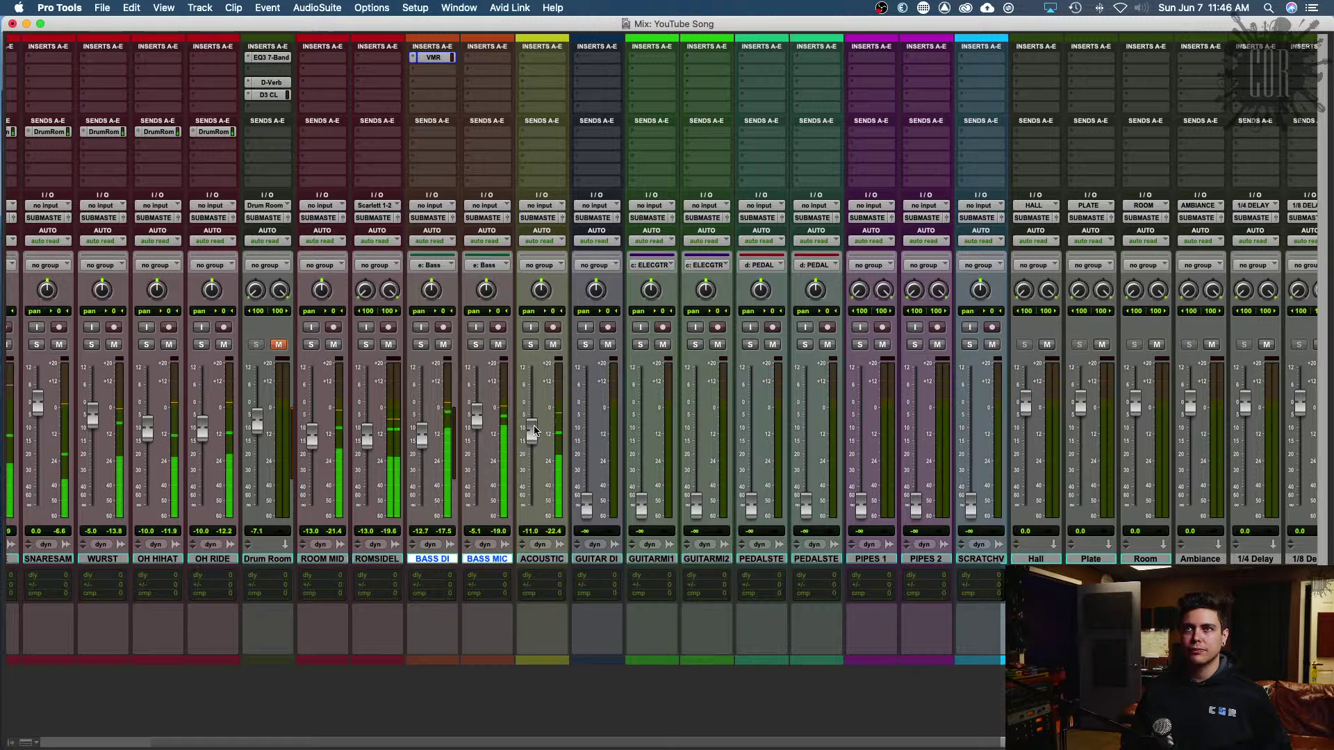
left_click_drag(533, 426, 532, 406)
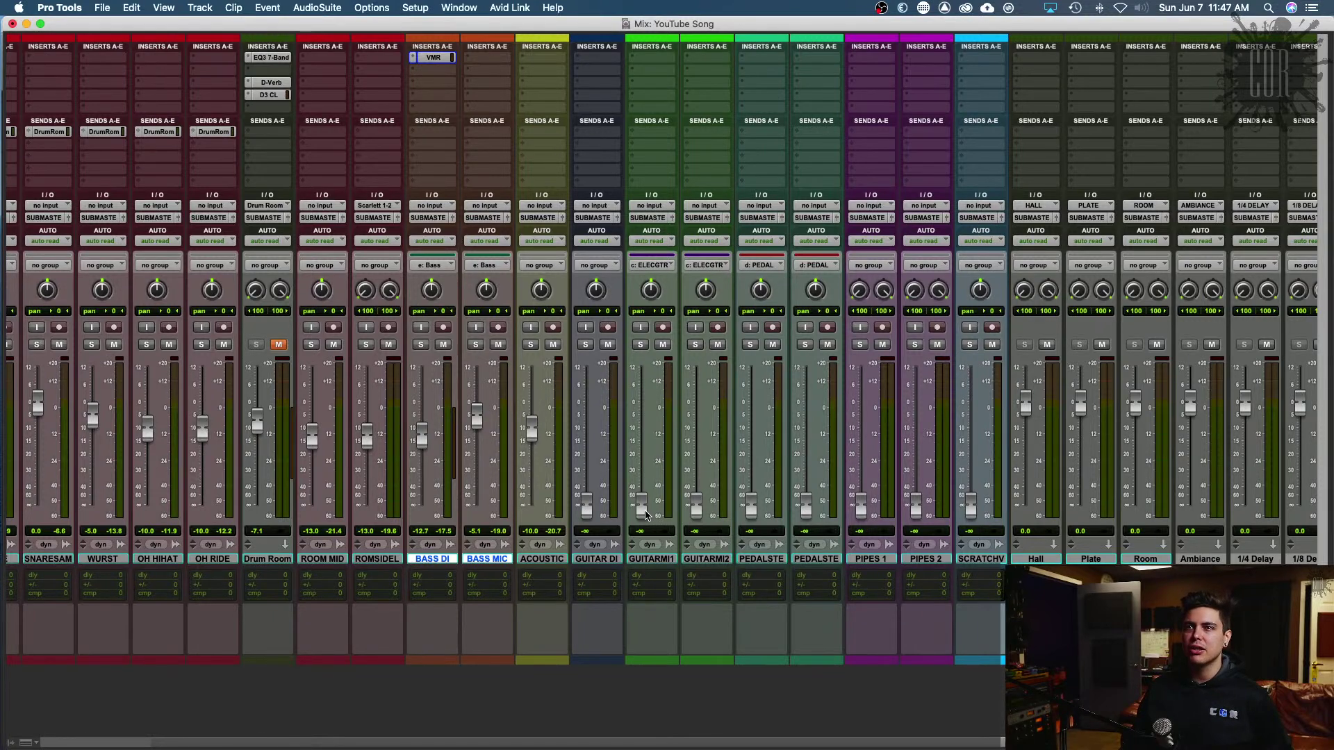
left_click_drag(646, 513, 646, 436)
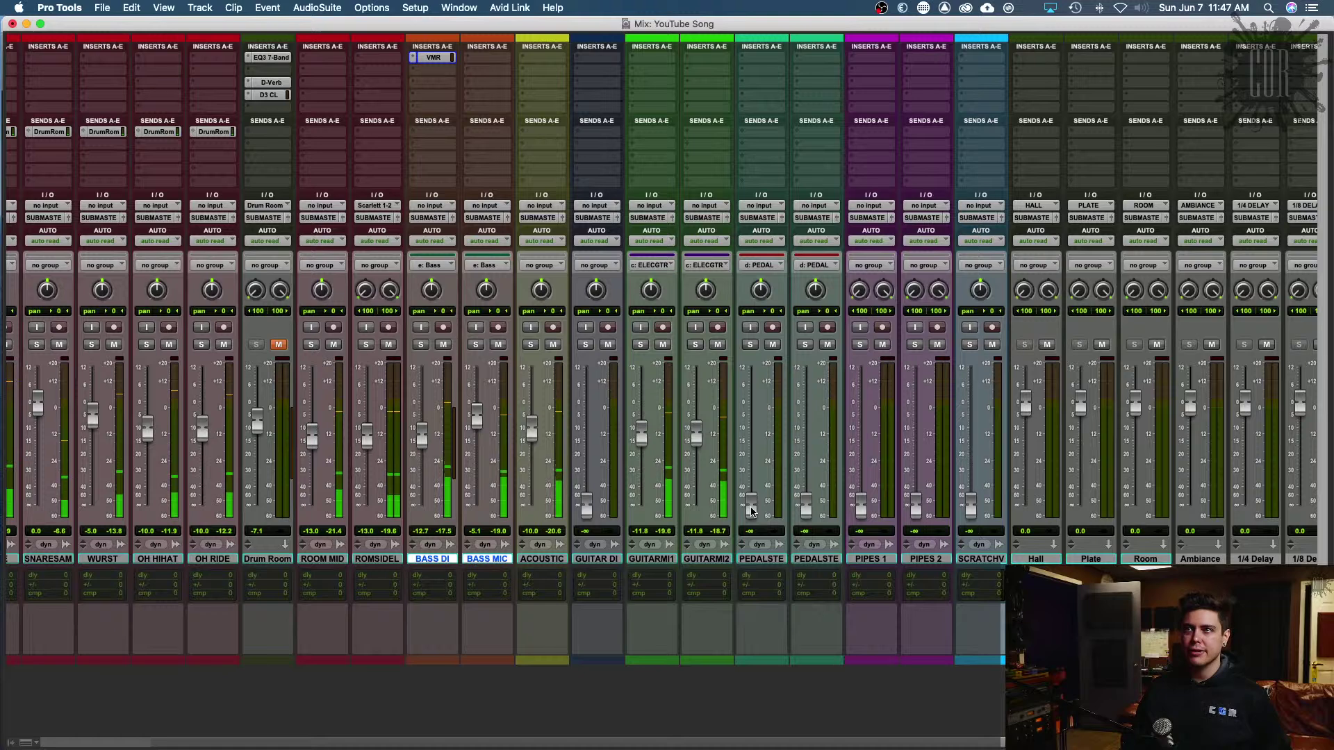
Step: Raise the grouped pedal steel faders to -11.0 dB and the scratch vocal fader to 0.0 dB during playback
left_click_drag(752, 512, 756, 433)
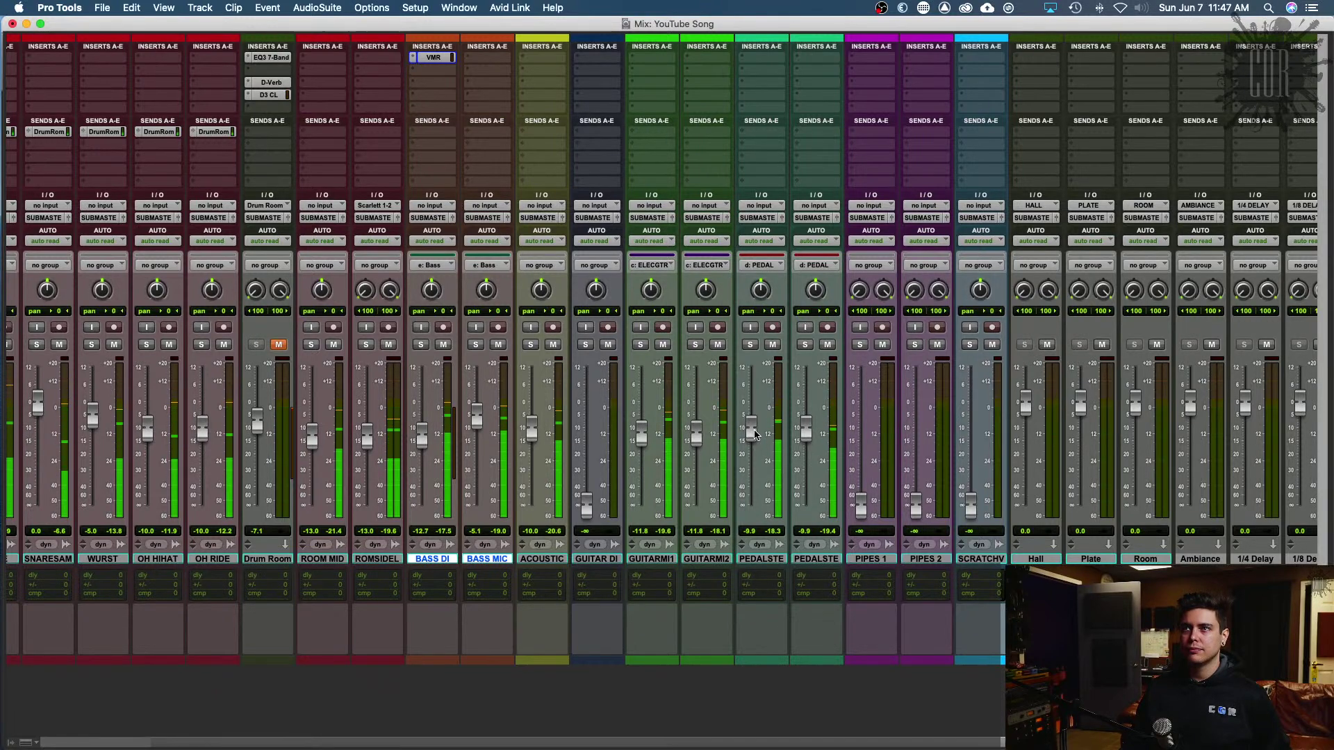
left_click_drag(756, 434, 756, 437)
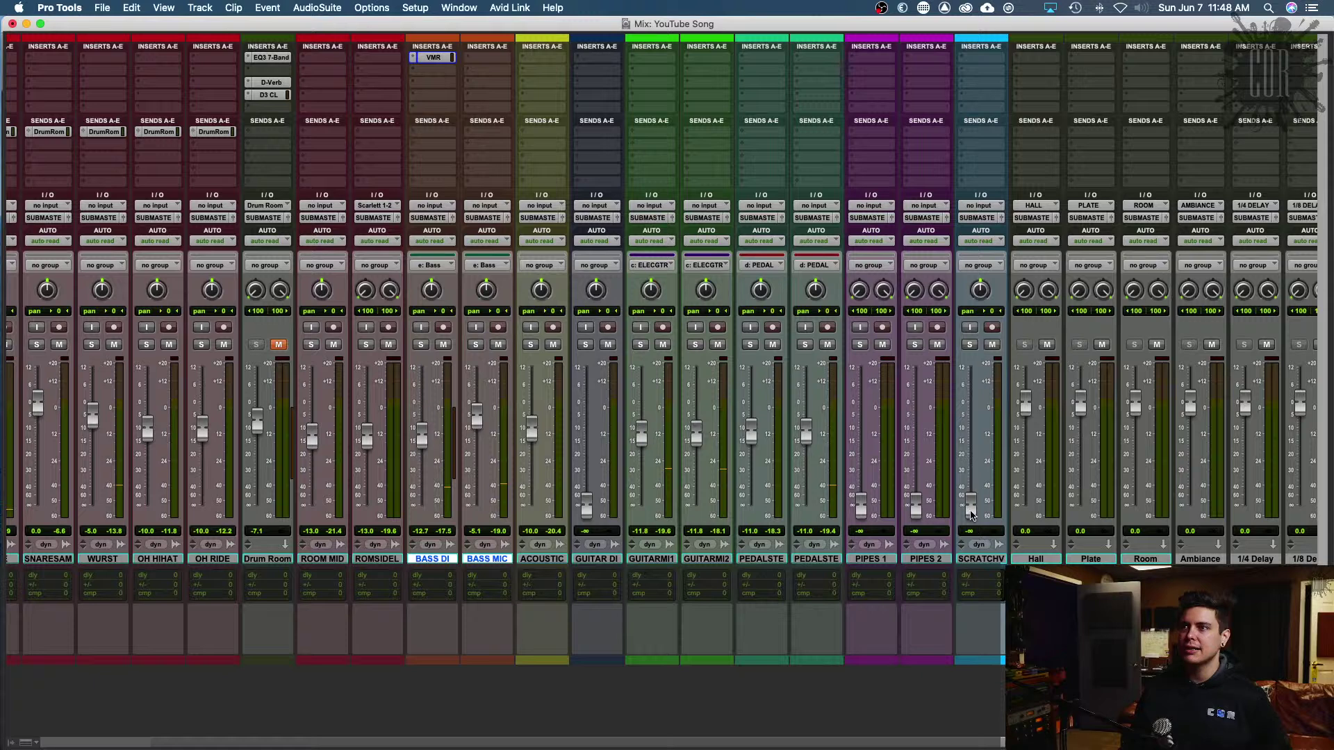
left_click_drag(970, 511, 970, 411)
left_click(970, 411, "alt")
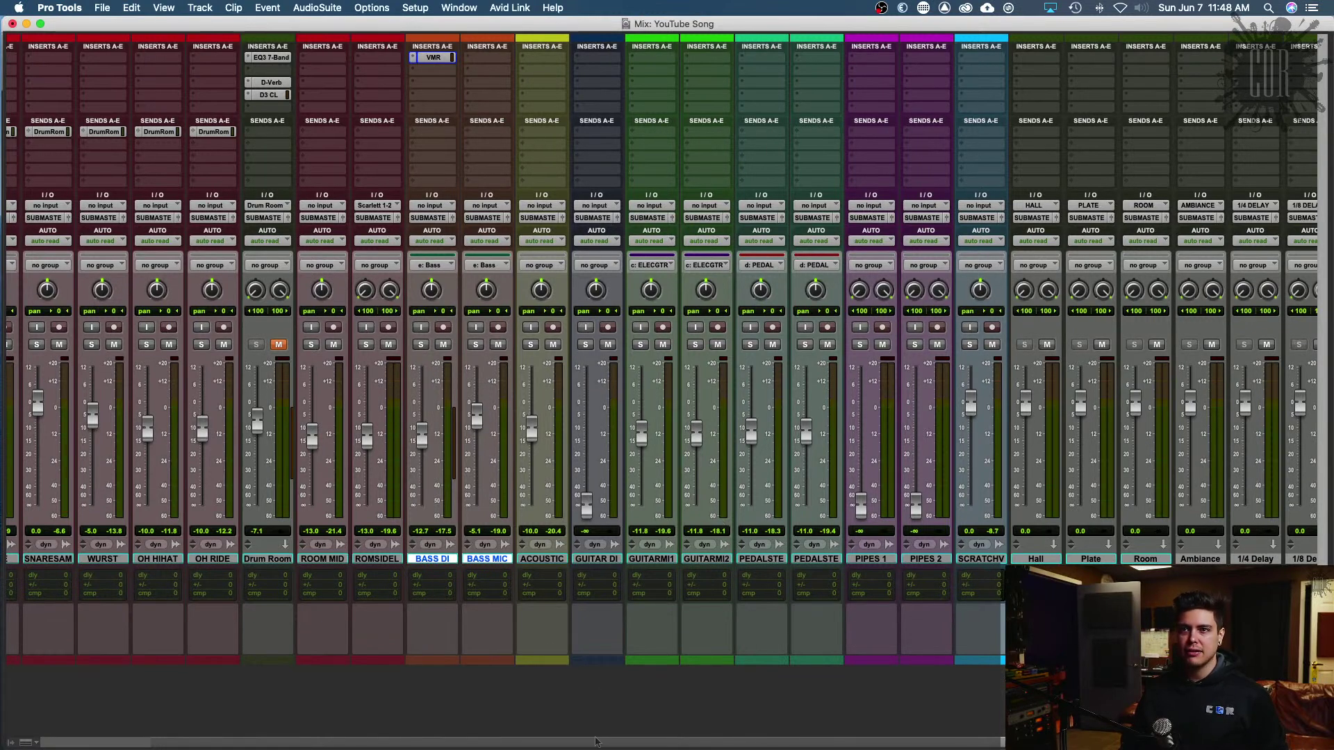
scroll(595, 743, "left", 3)
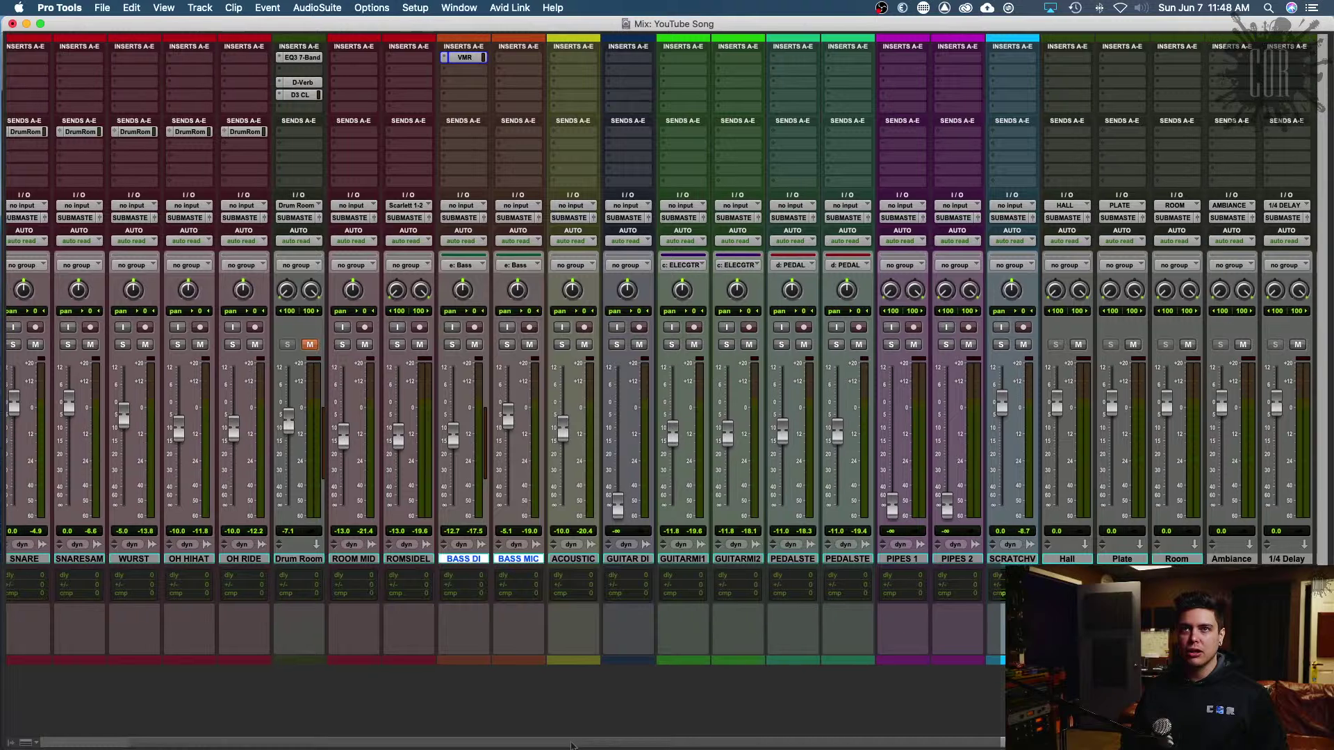
scroll(568, 745, "right", 1)
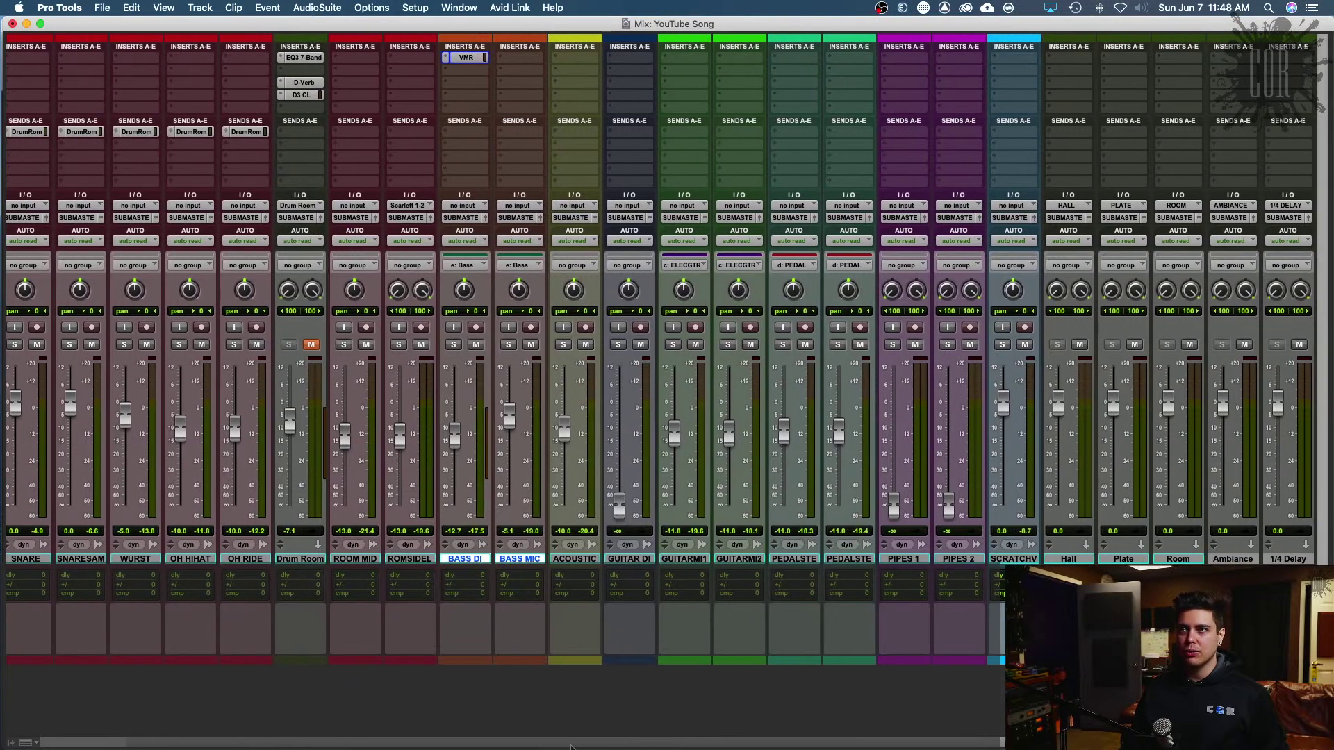
scroll(571, 747, "right", 3)
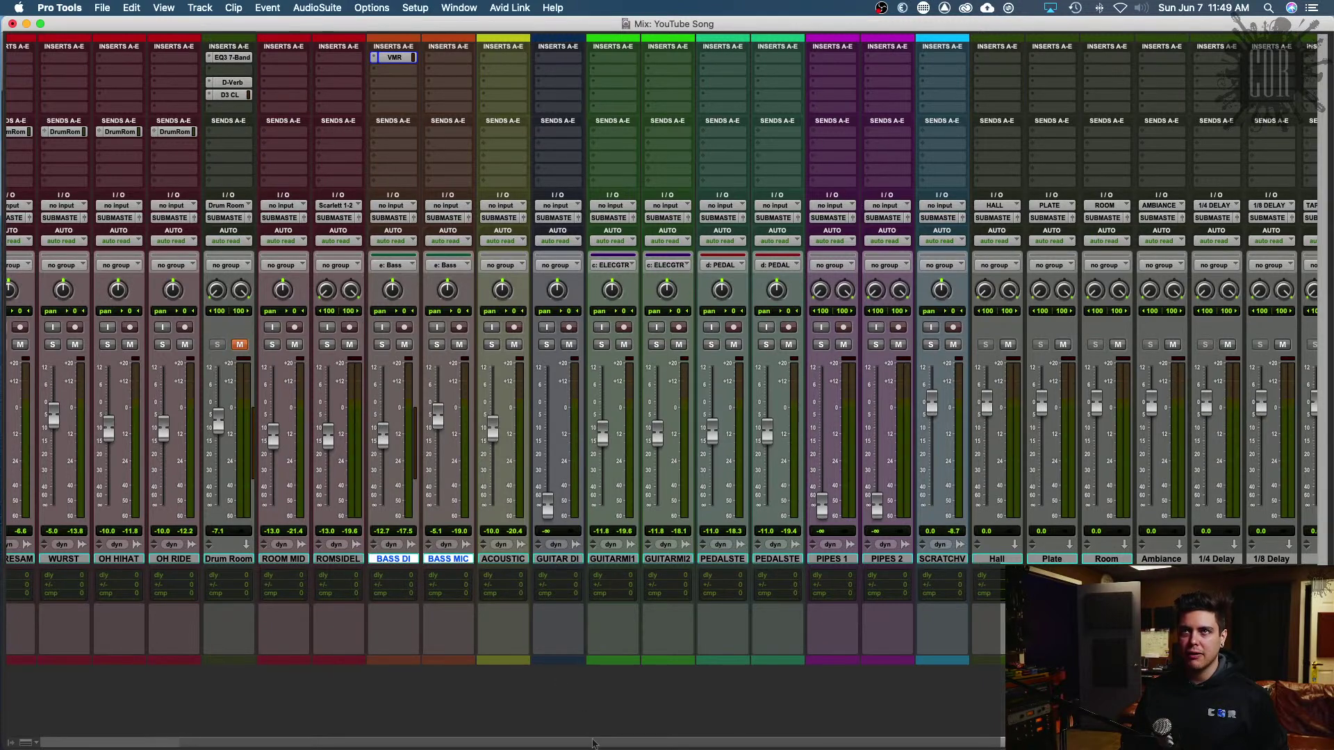
scroll(592, 744, "left", 3)
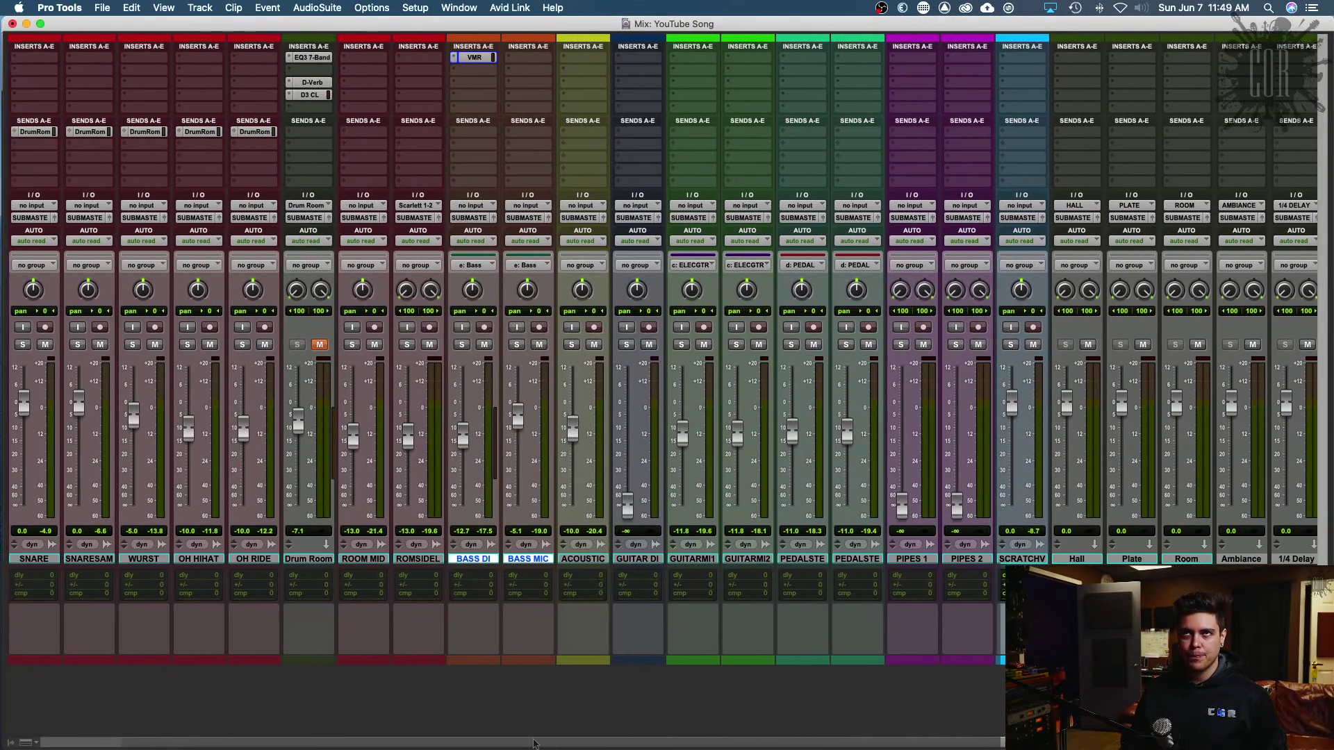
scroll(534, 744, "left", 3)
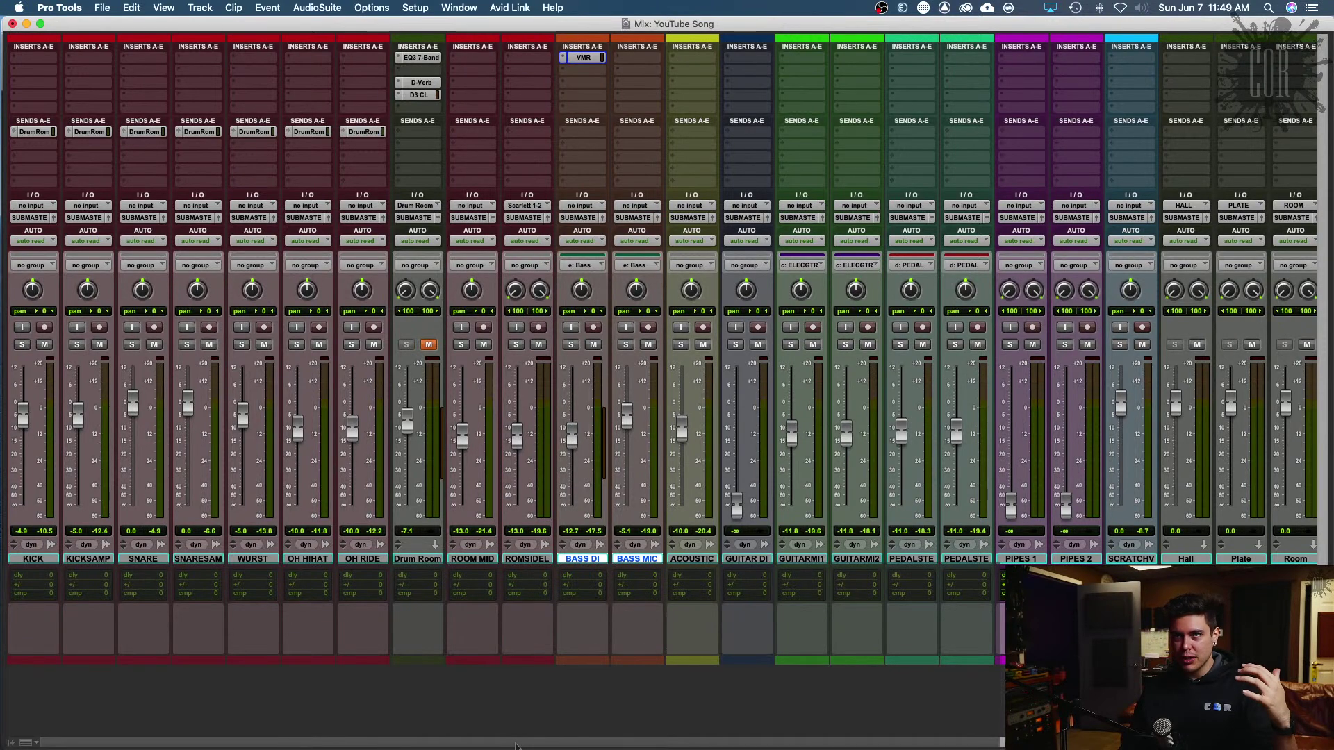
left_click_drag(515, 745, 571, 748)
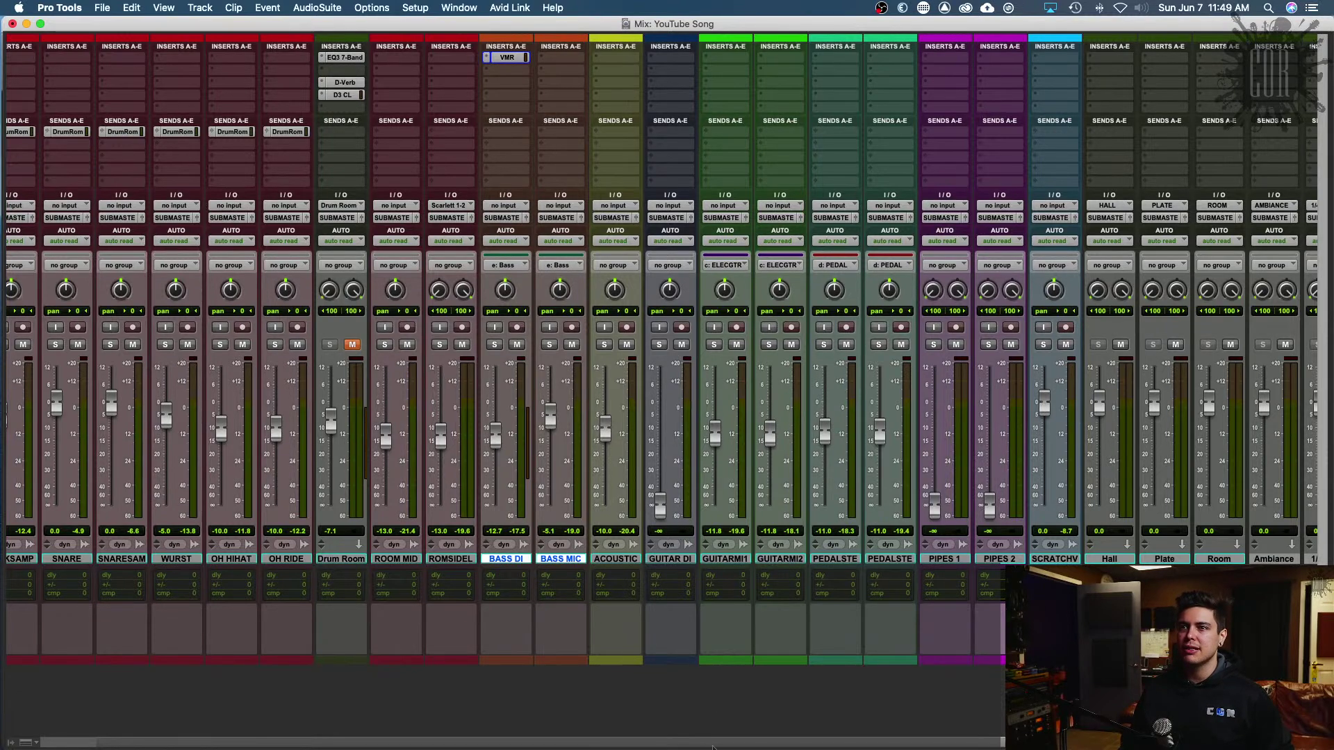
scroll(716, 746, "right", 5)
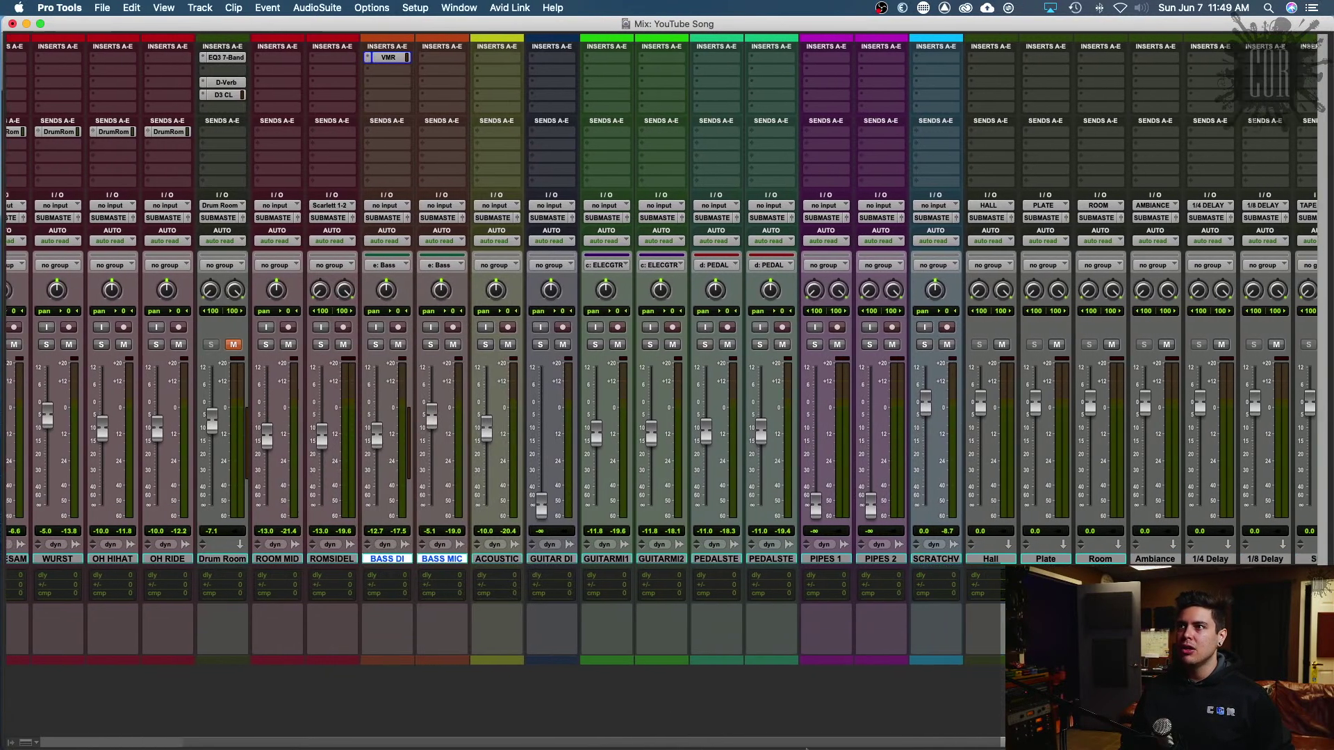
Step: Pan the OH HIHAT track about 60 to the right
scroll(808, 749, "left", 8)
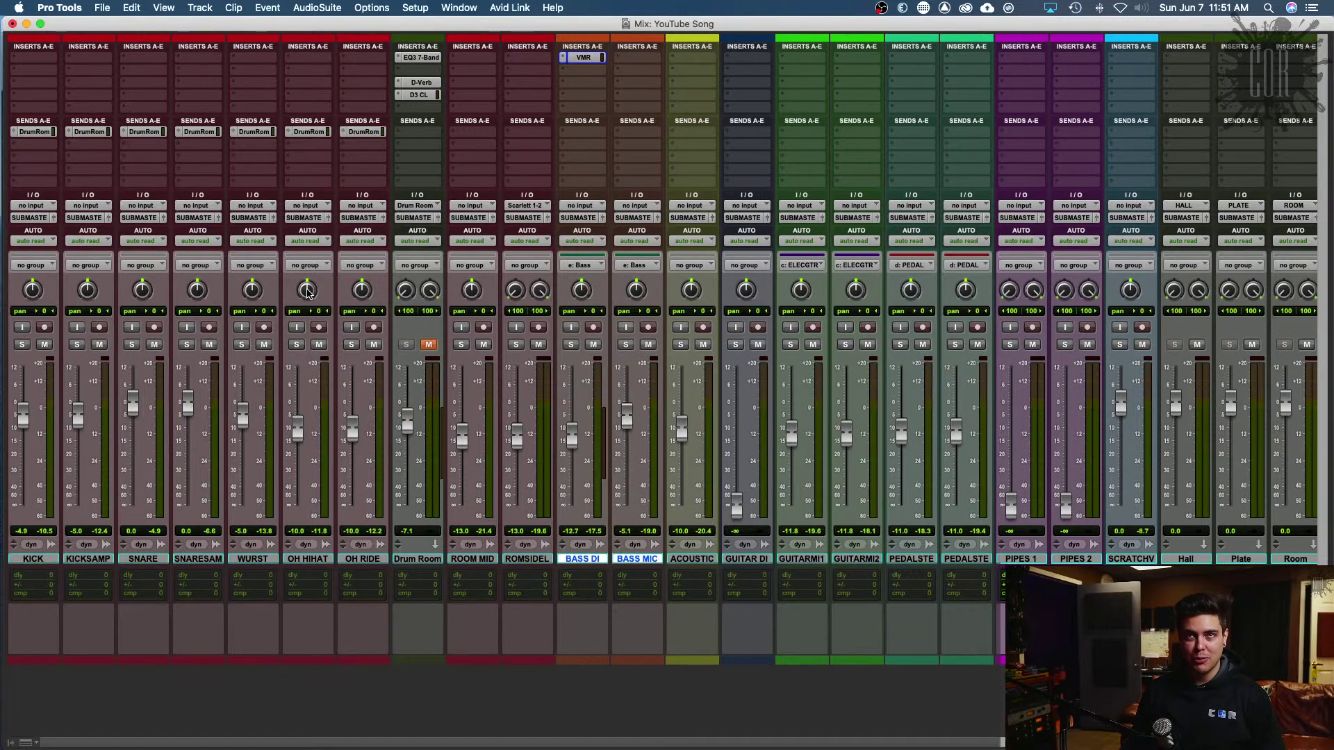
left_click_drag(308, 293, 304, 272)
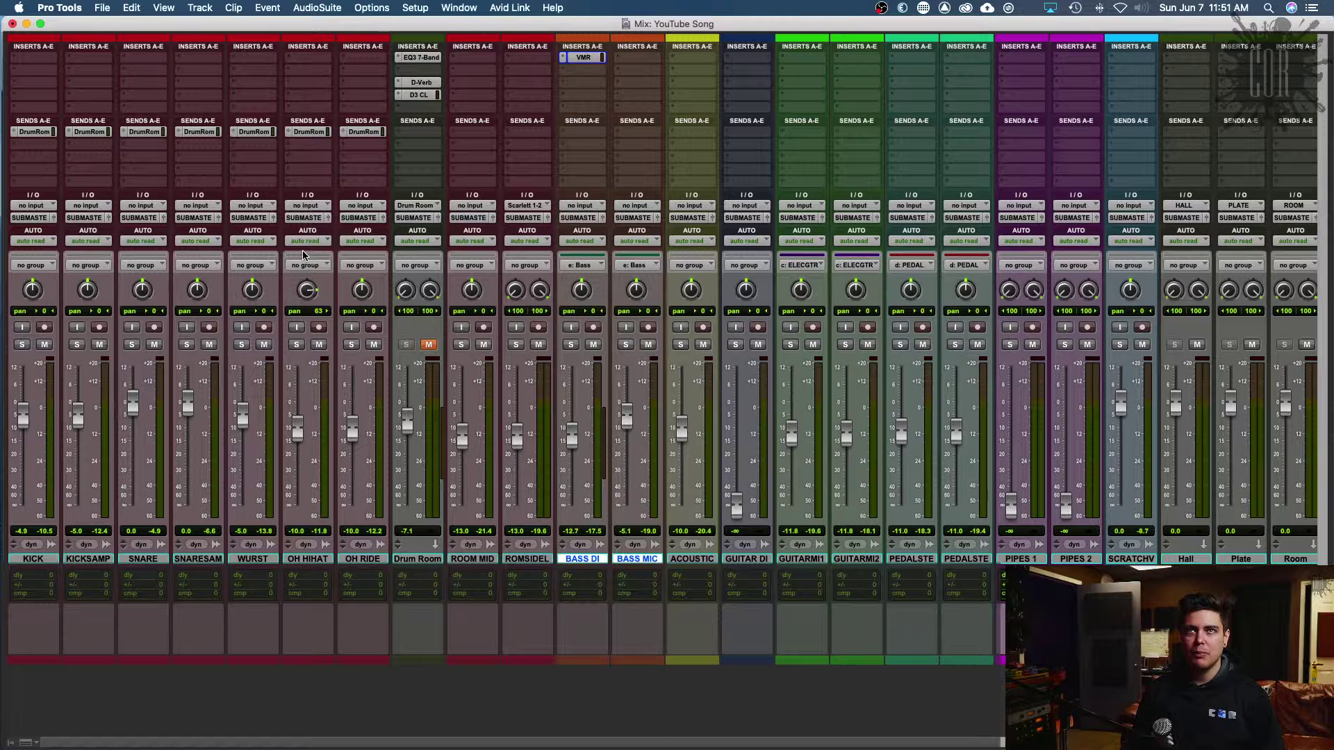
left_click_drag(303, 255, 303, 257)
left_click_drag(246, 294, 242, 316)
left_click_drag(253, 289, 252, 346)
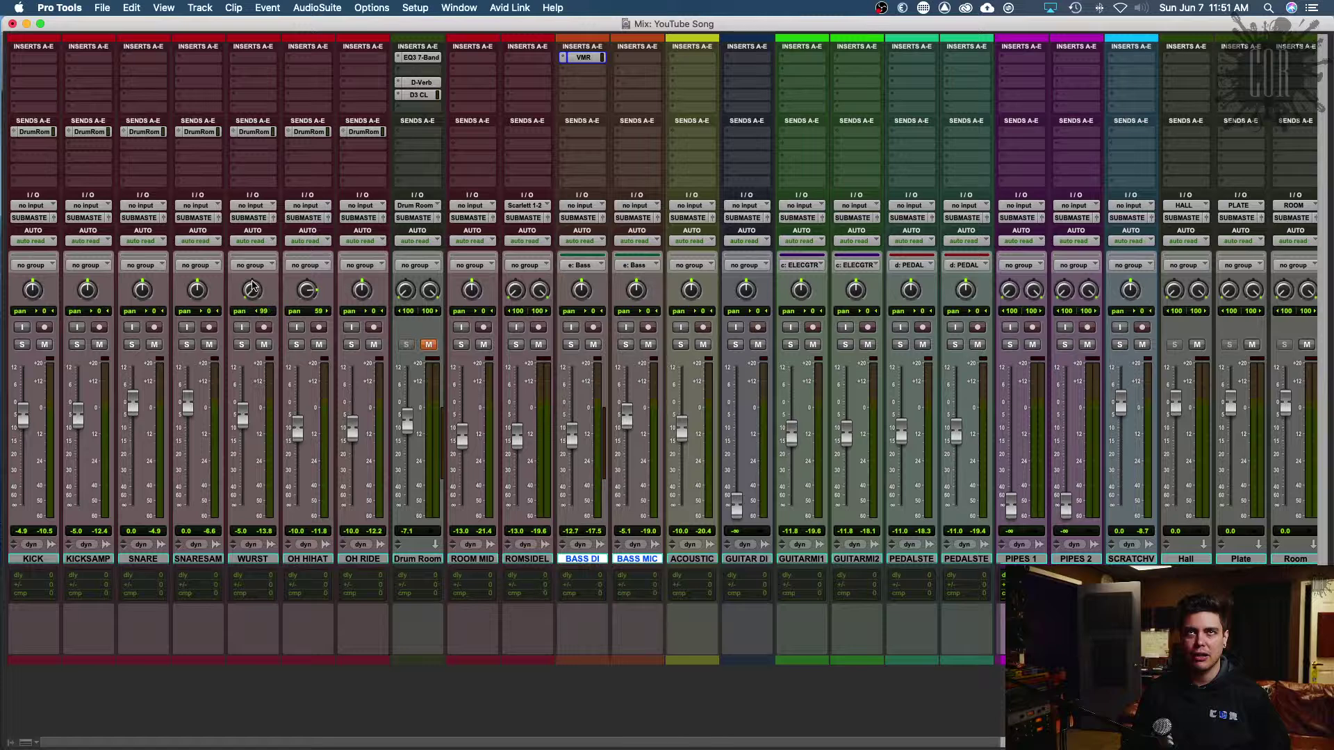
left_click_drag(255, 285, 253, 277)
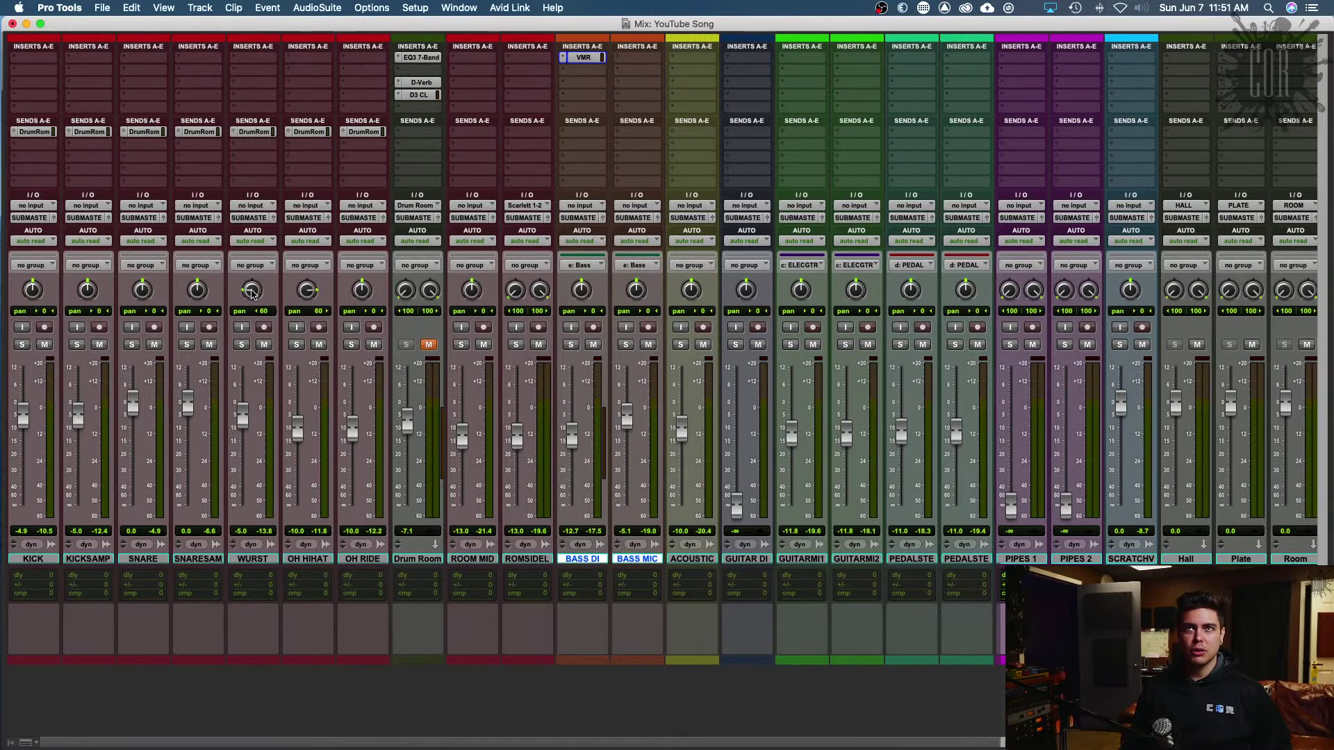
left_click(252, 291, "alt")
Step: Pan OH RIDE 61 to the left and solo the tracks KICK through OH RIDE for playback
left_click_drag(306, 290, 369, 332)
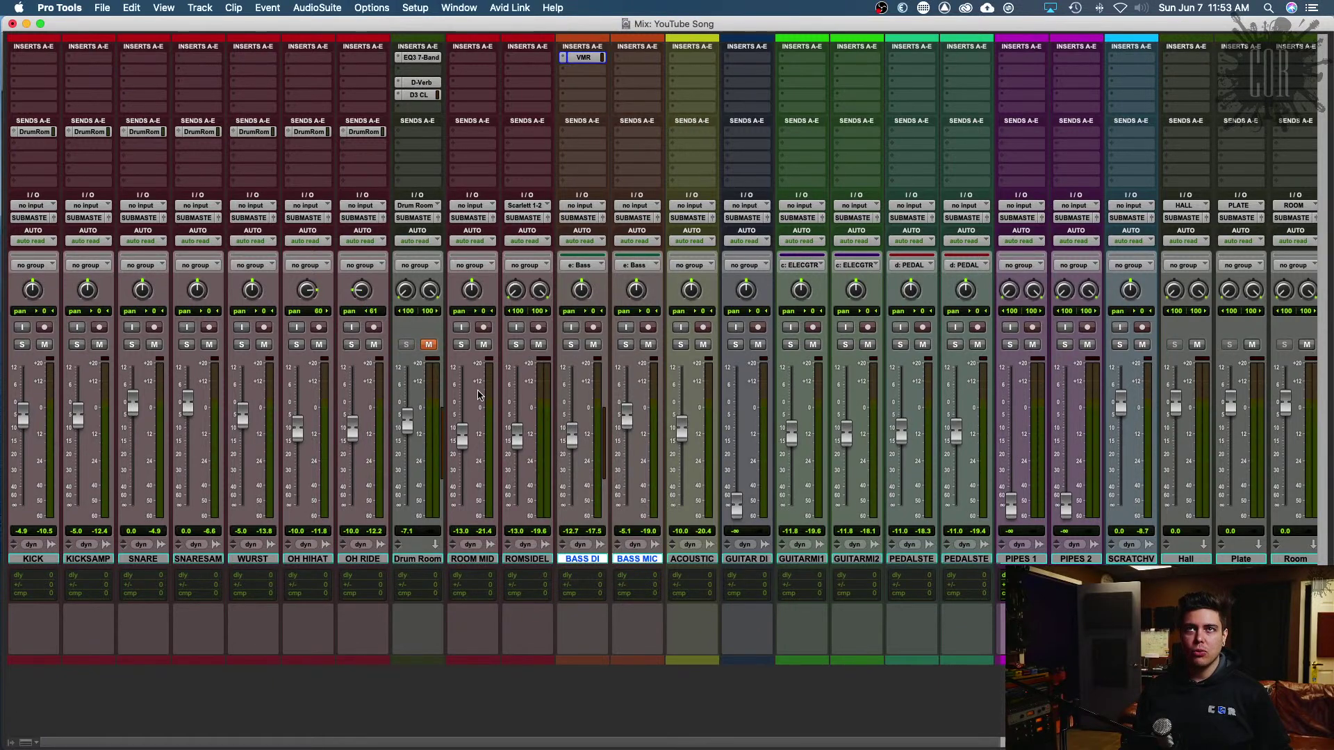
left_click(372, 559)
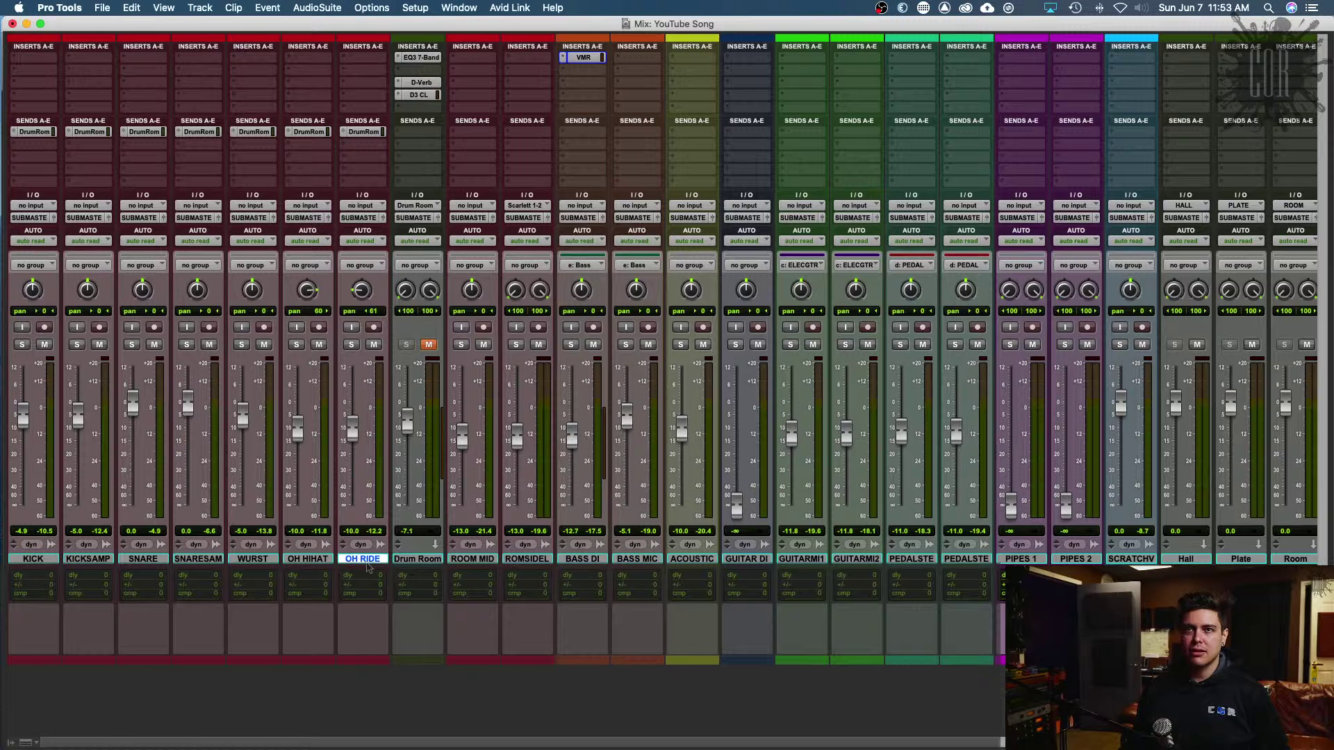
left_click(43, 560, "shift")
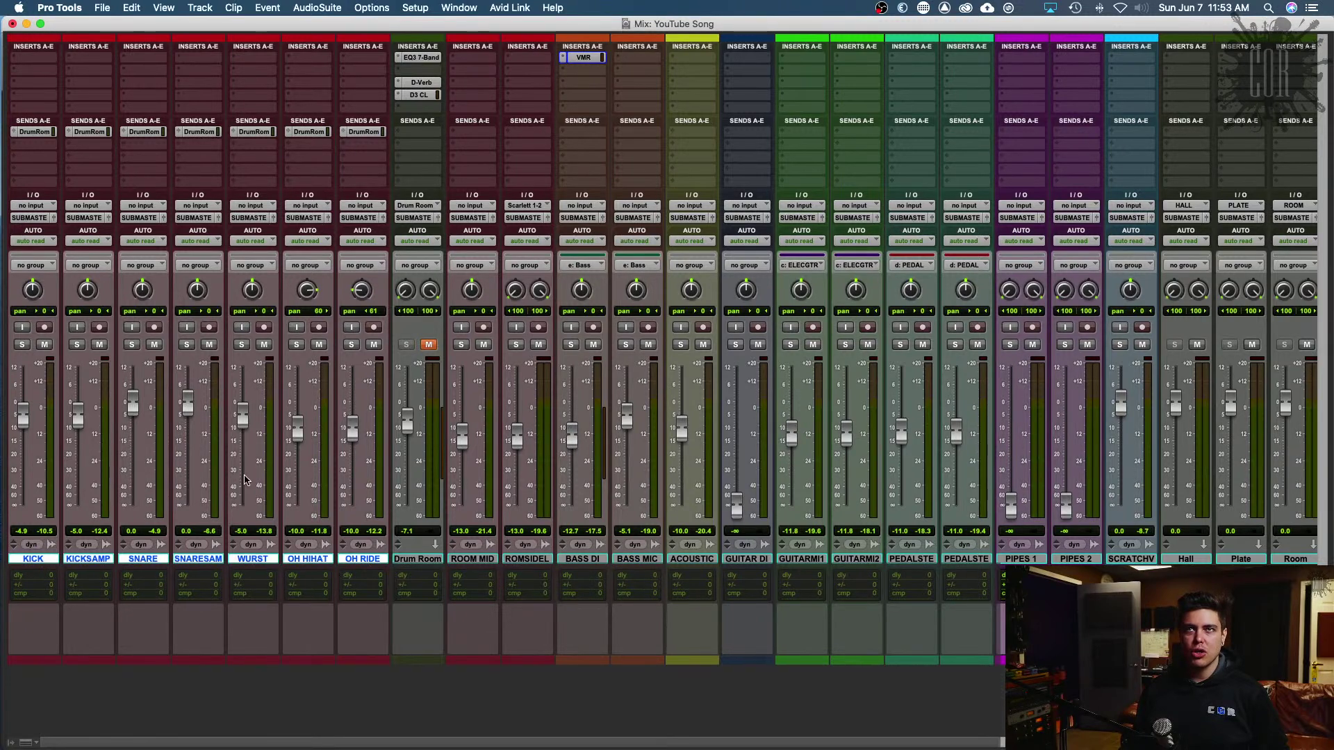
left_click(352, 346, "alt+shift")
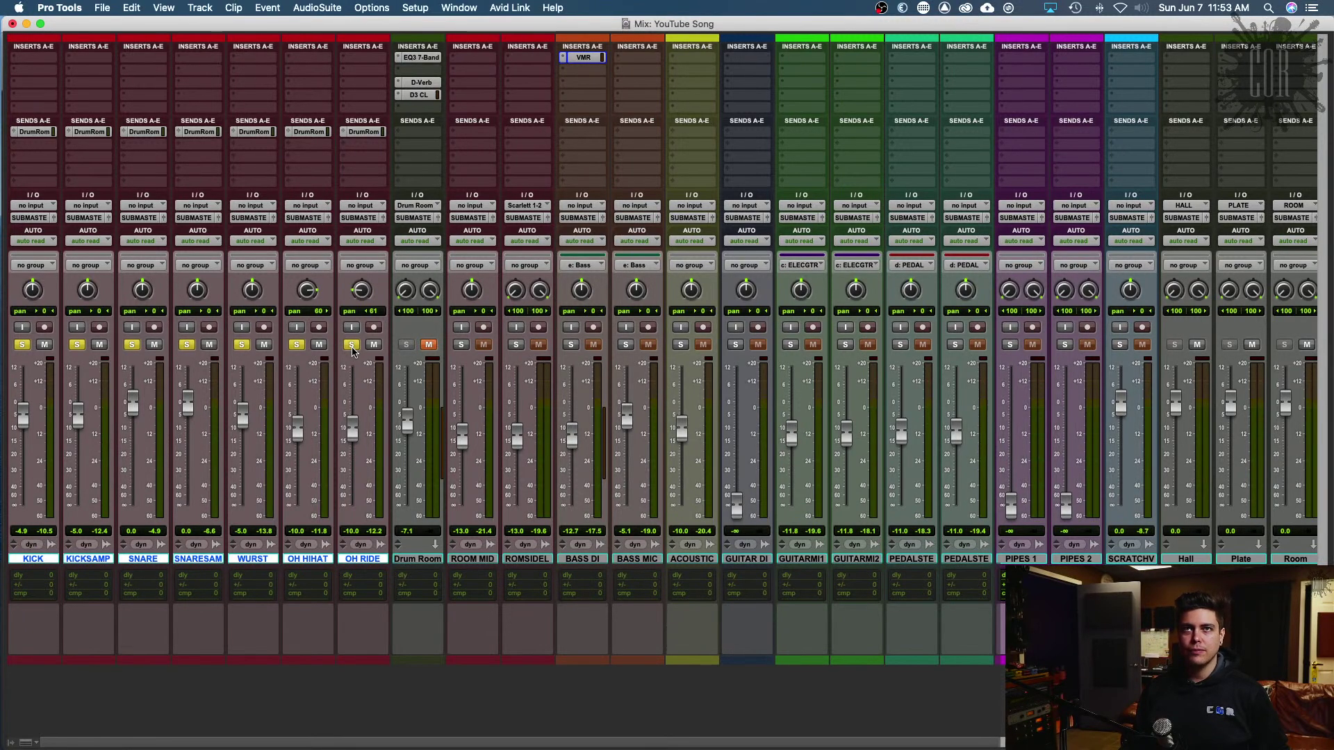
key("space")
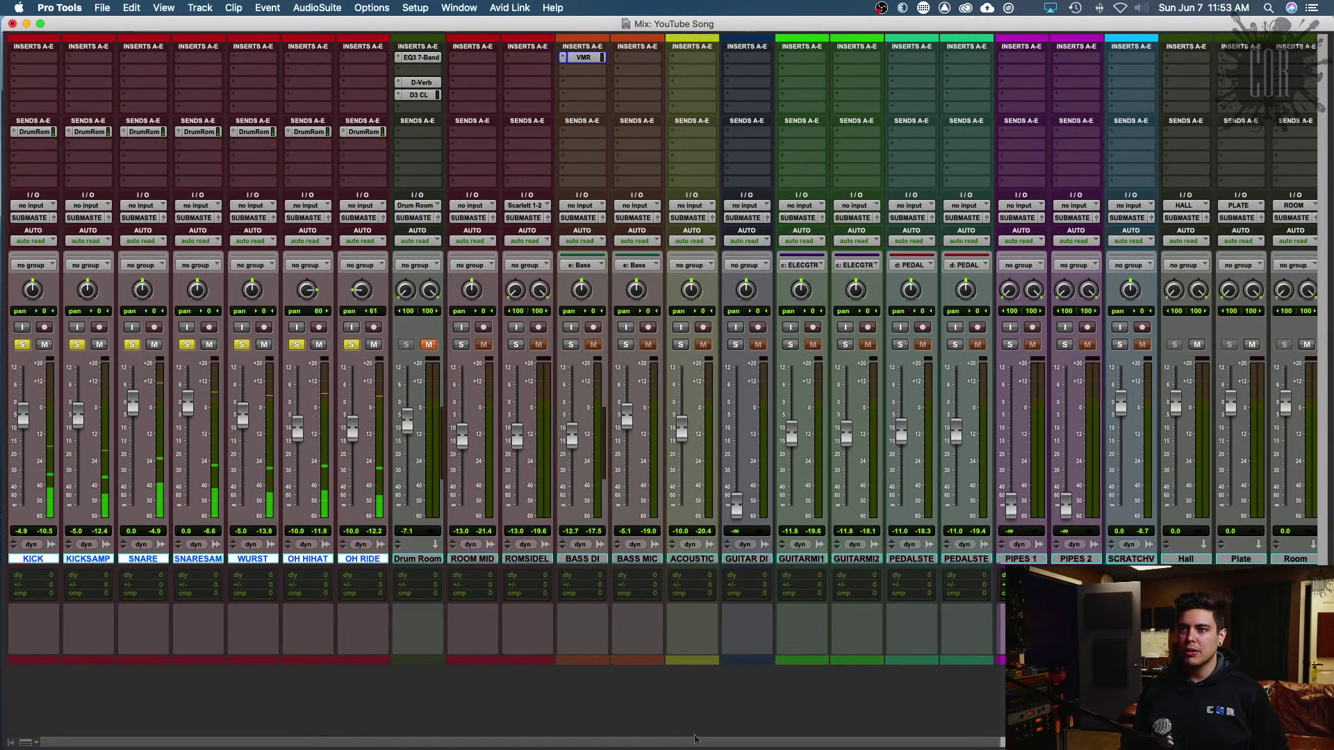
Step: Insert the multichannel bx_solo plug-in in the first insert slot of the Sub Master track
scroll(1147, 230, "right", 10)
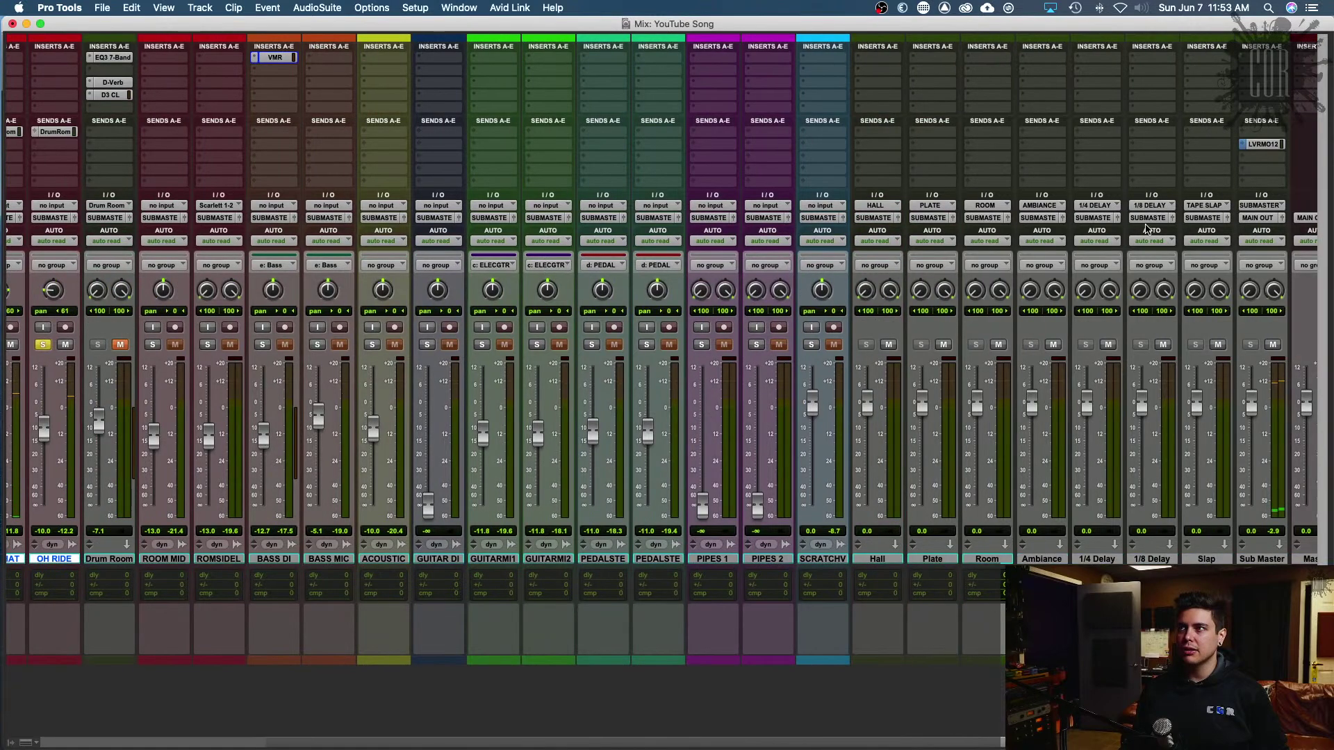
left_click(1259, 57)
mouse_move(1167, 58)
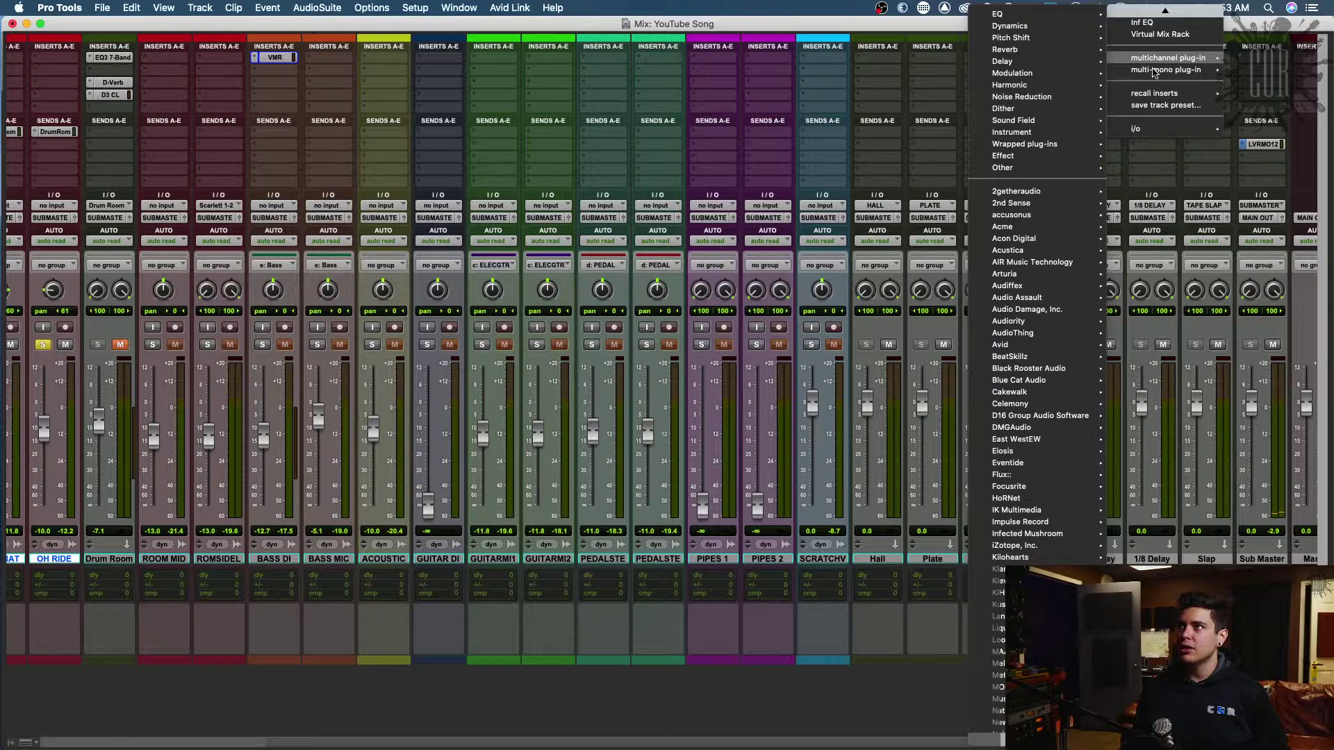
mouse_move(1074, 123)
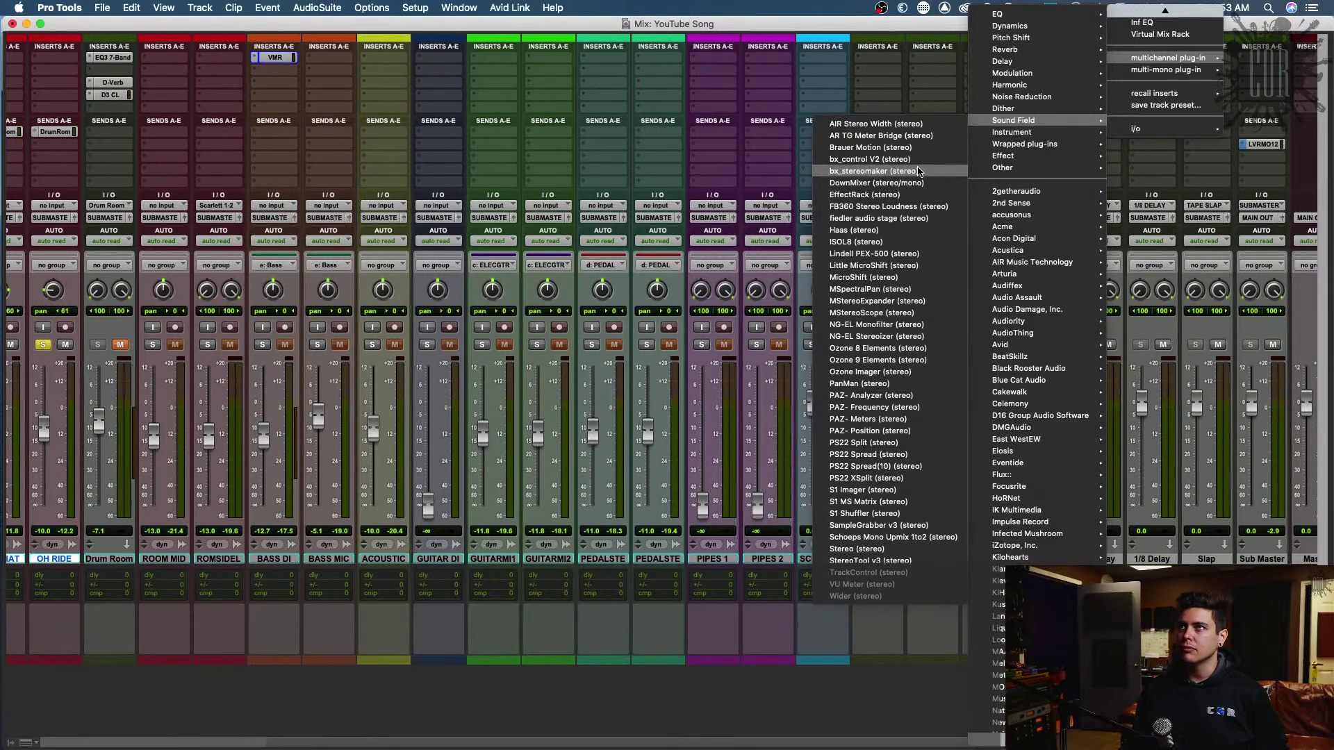
mouse_move(982, 169)
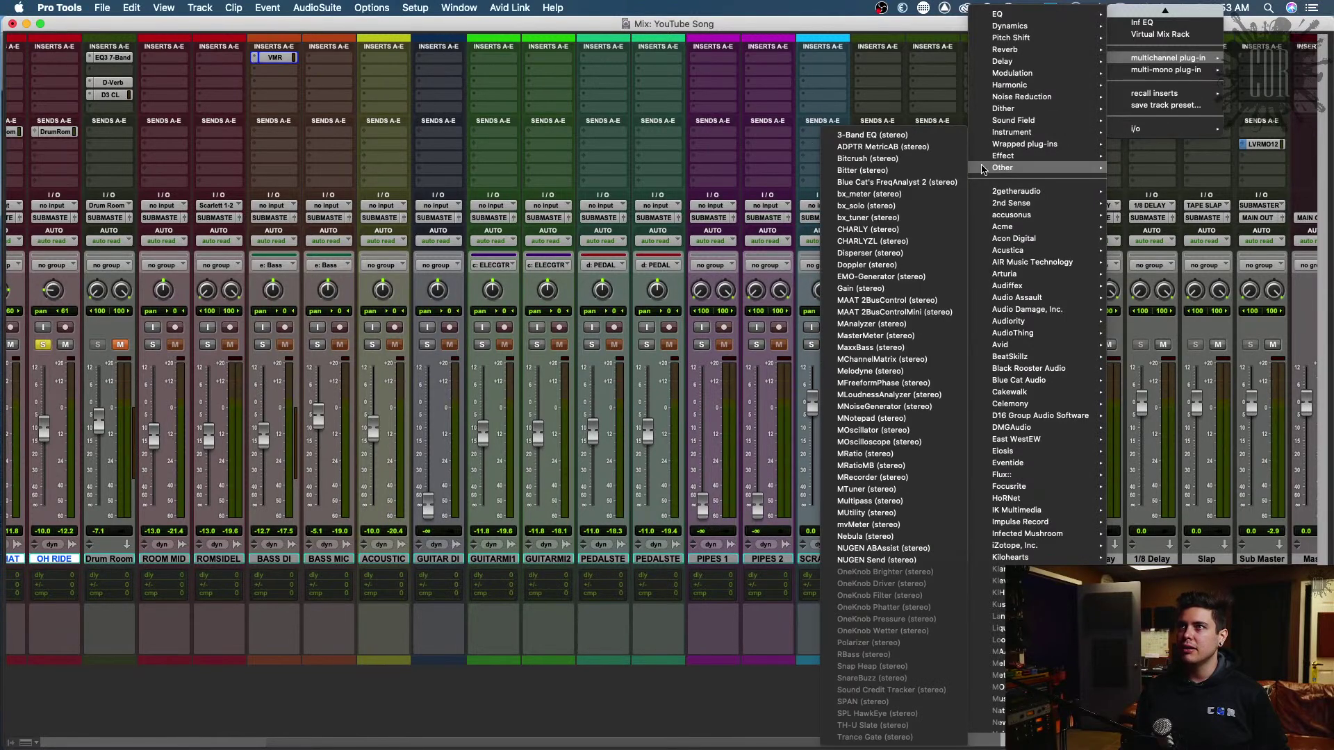
key("Escape")
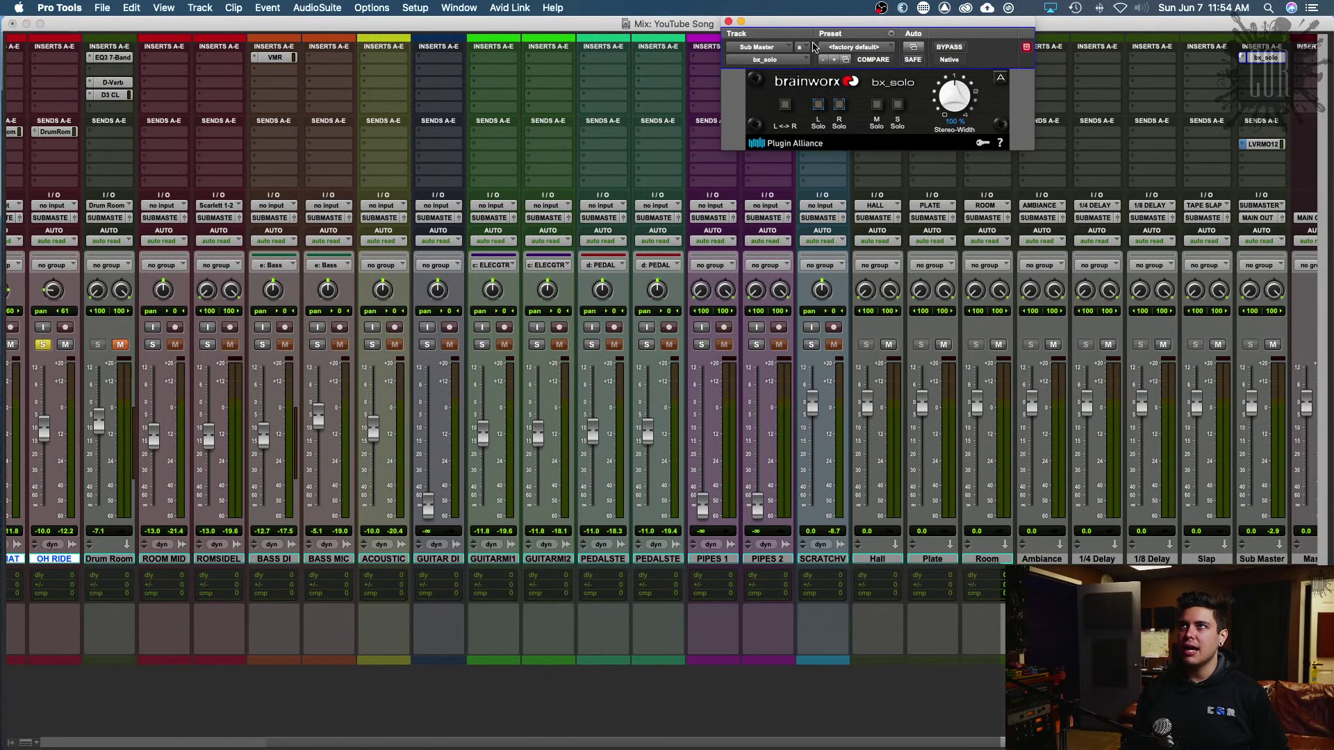
left_click_drag(846, 23, 380, 192)
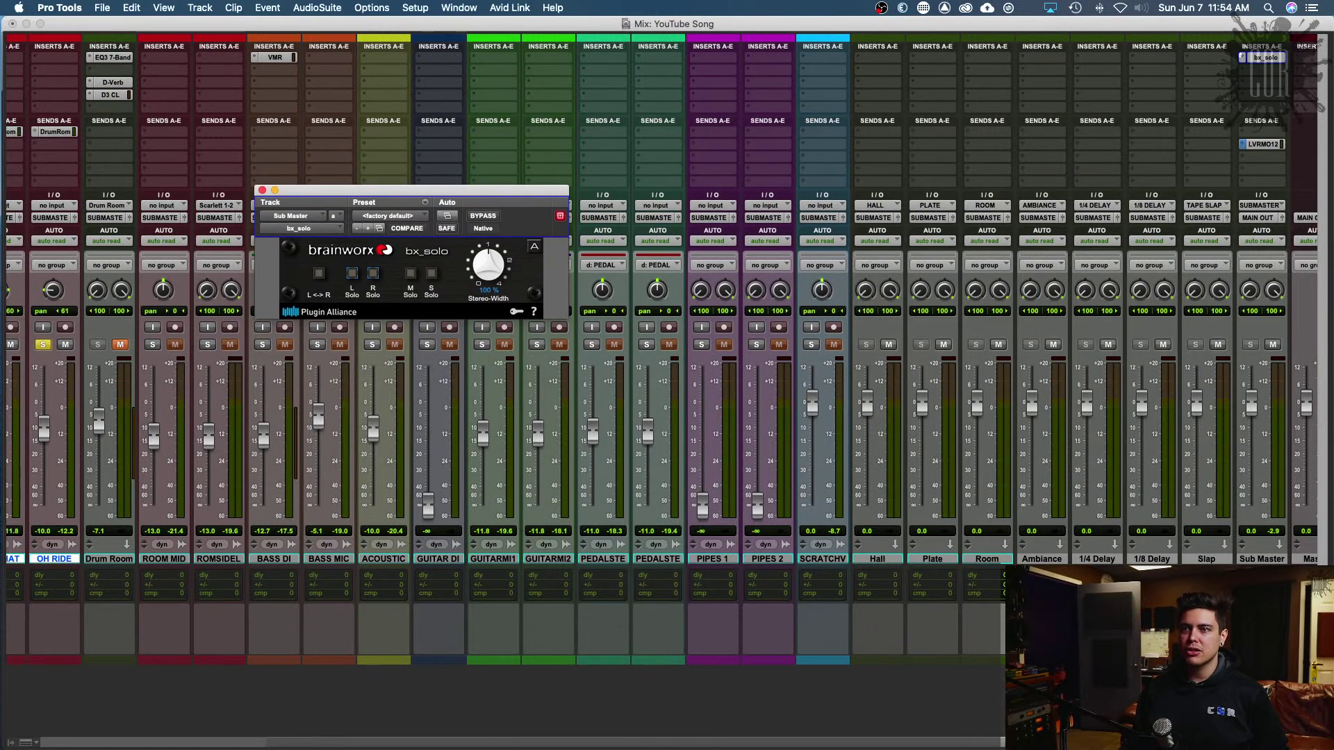
Step: Bring the drum channels back into view beside the bx_solo window and set its Stereo-Width to Mono
left_click_drag(632, 743, 355, 686)
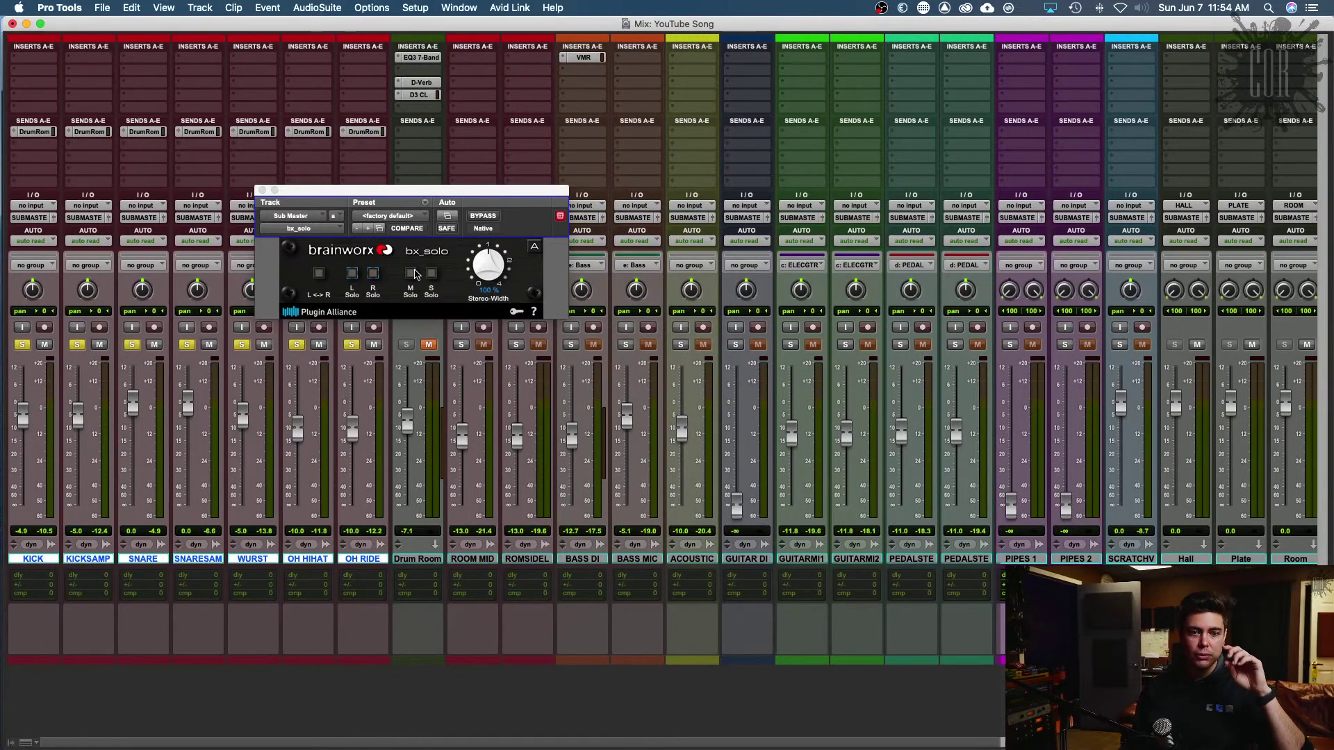
left_click_drag(417, 192, 637, 160)
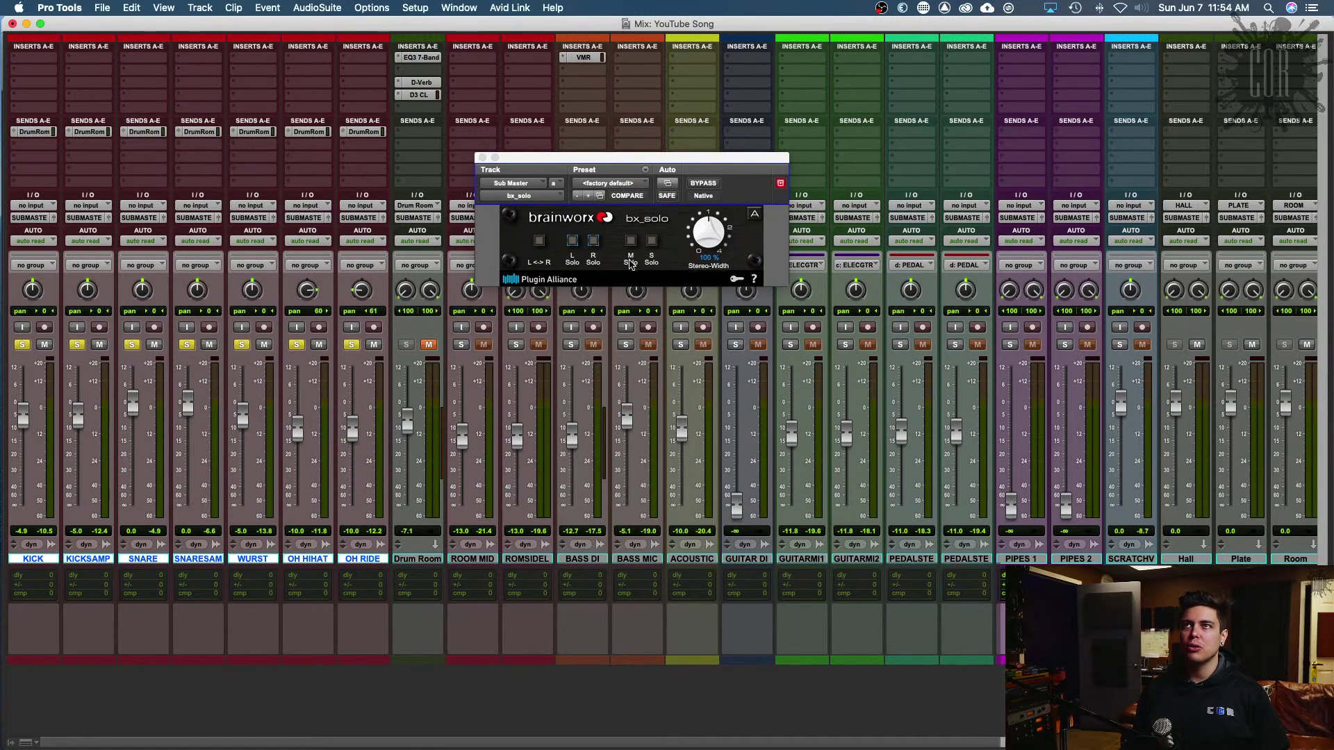
left_click(711, 220)
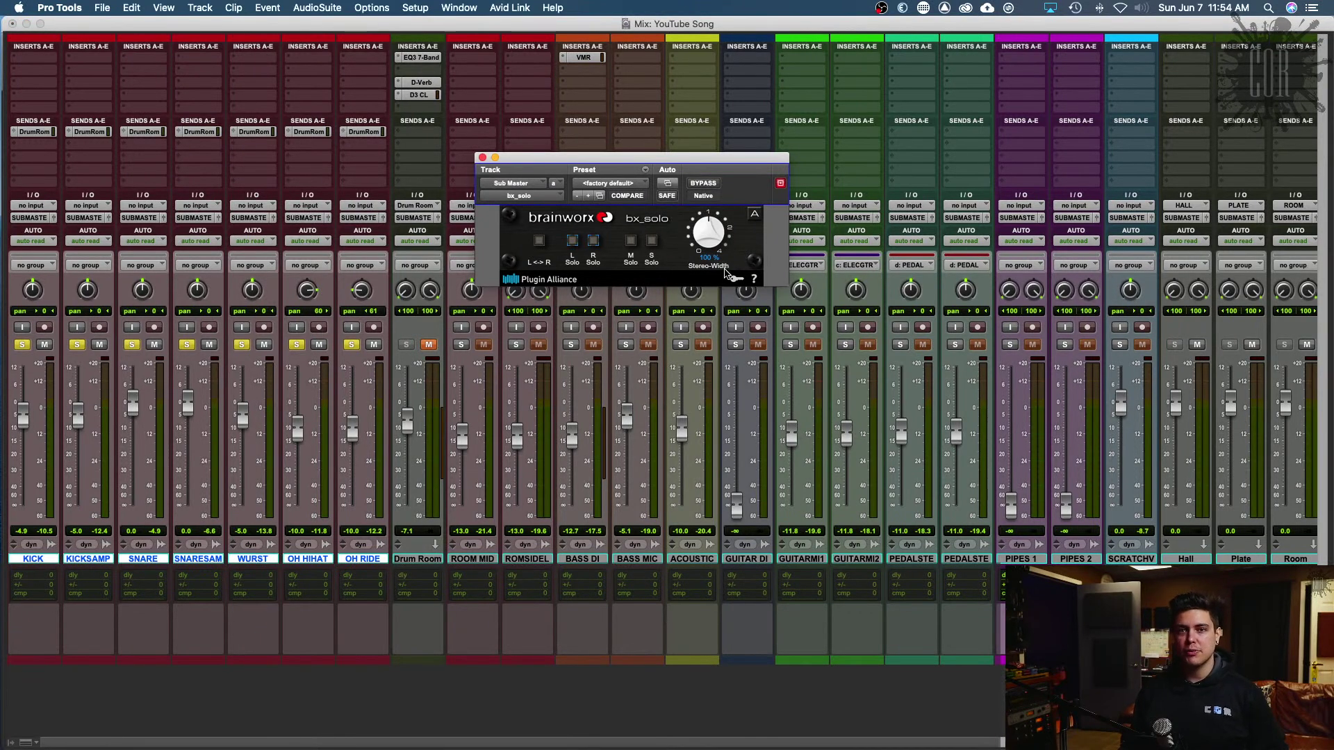
left_click_drag(710, 239, 699, 405)
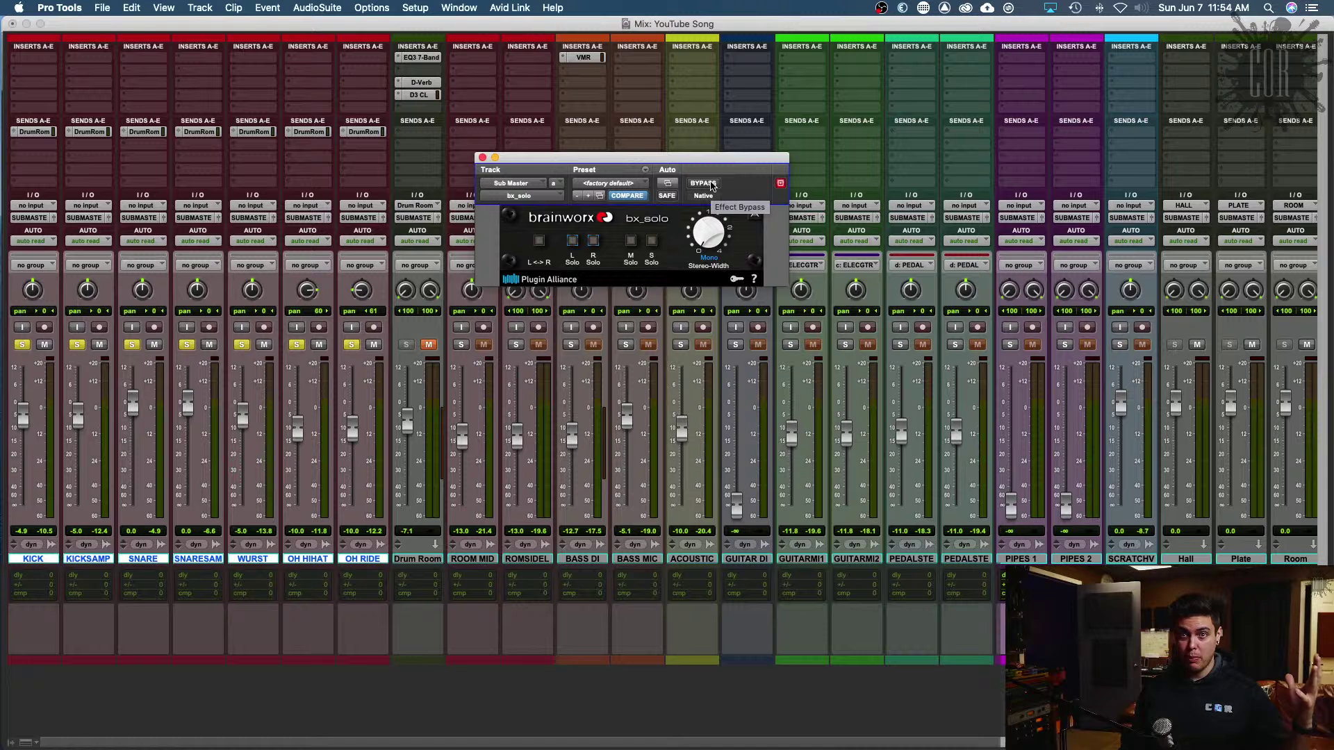
Step: Play the soloed drums and compare mono with stereo by bypassing and re-enabling bx_solo
key("space")
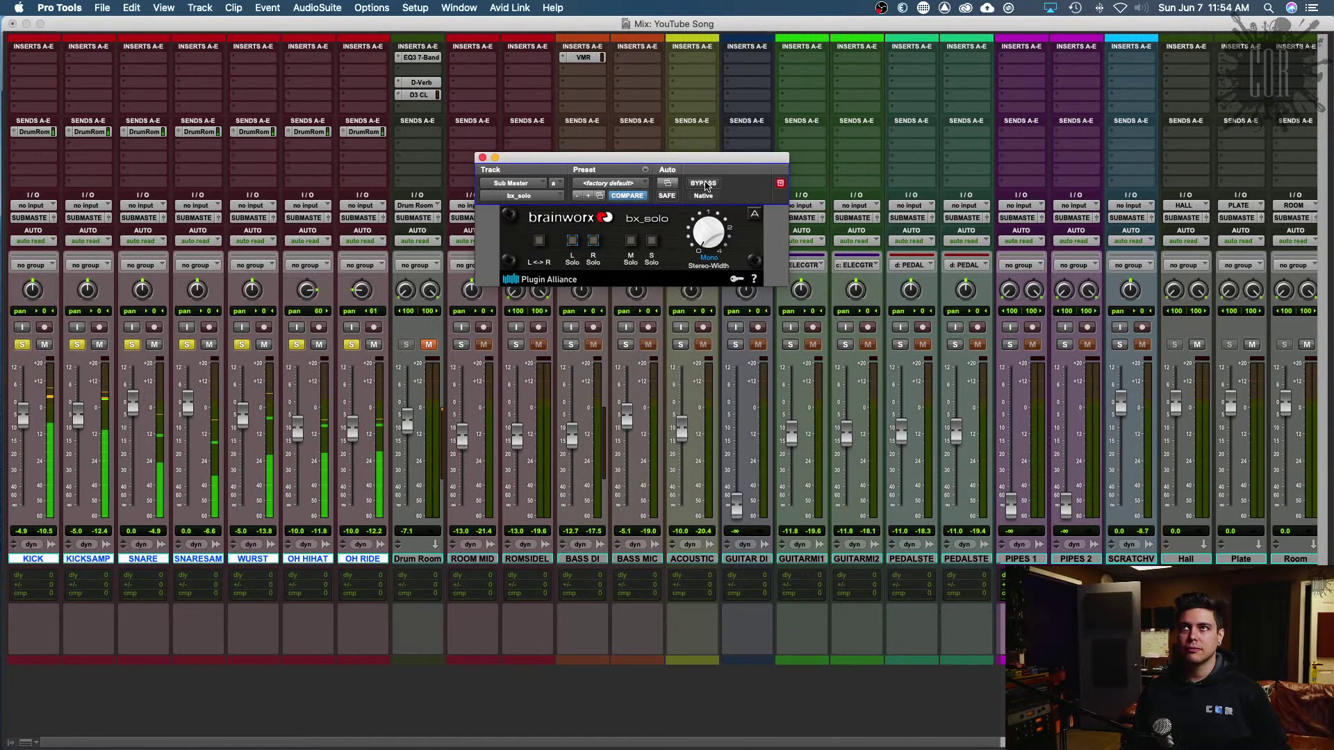
left_click(704, 183)
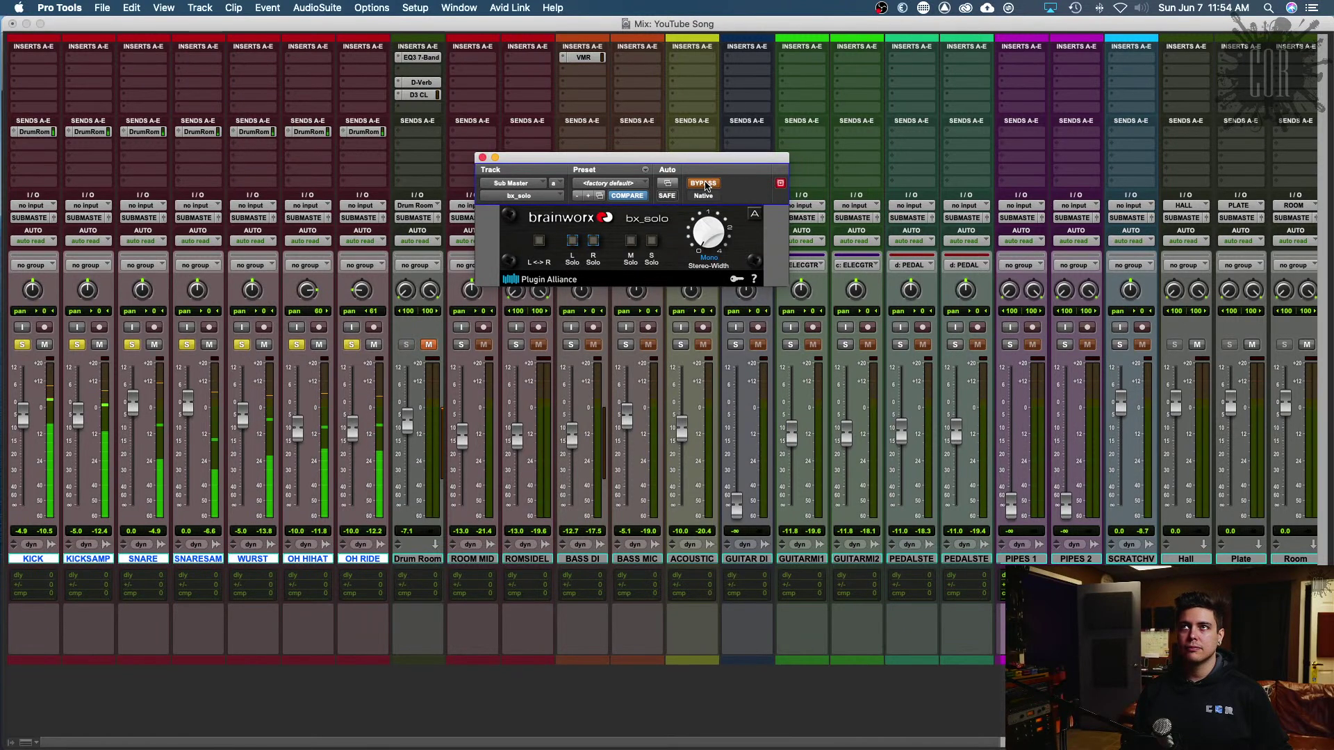
left_click(704, 183)
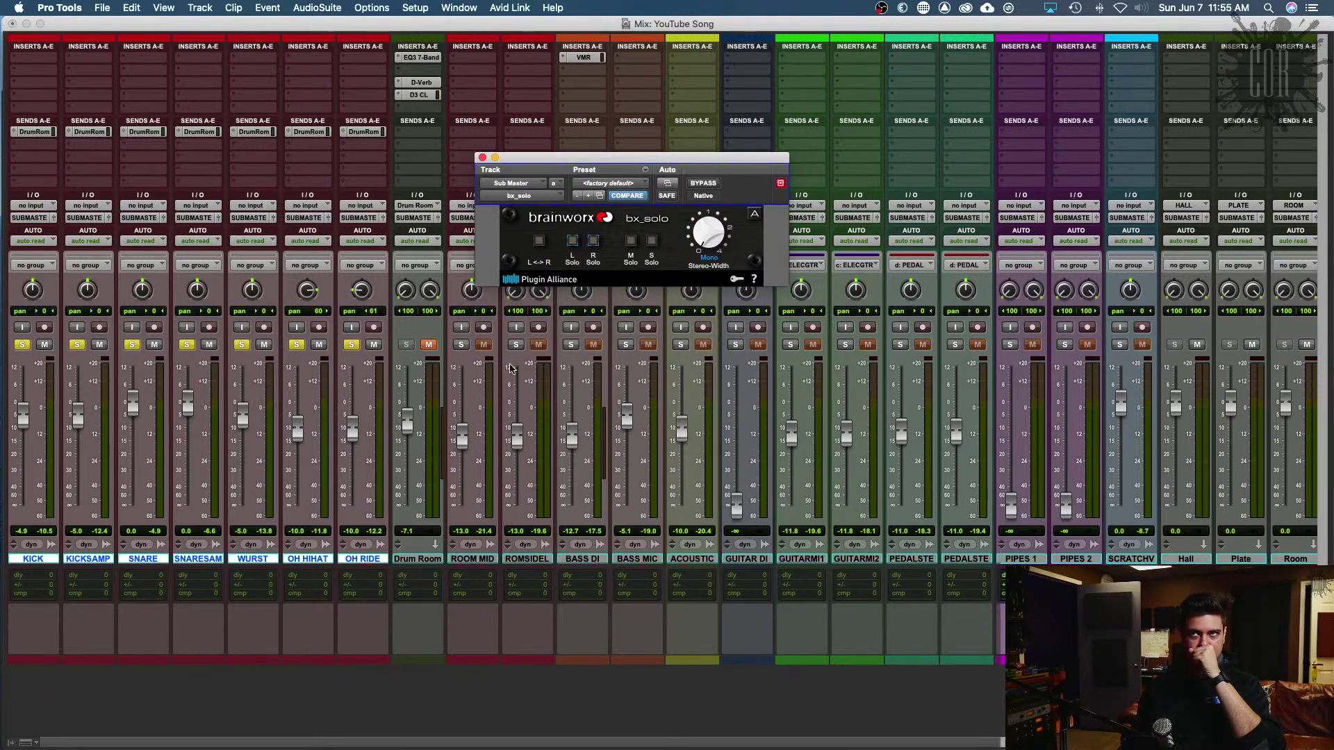
Step: Add ROOM MID and ROMSIDEL to the soloed drums and compare mono with stereo during playback, leaving bx_solo bypassed
left_click(515, 346)
left_click(462, 345)
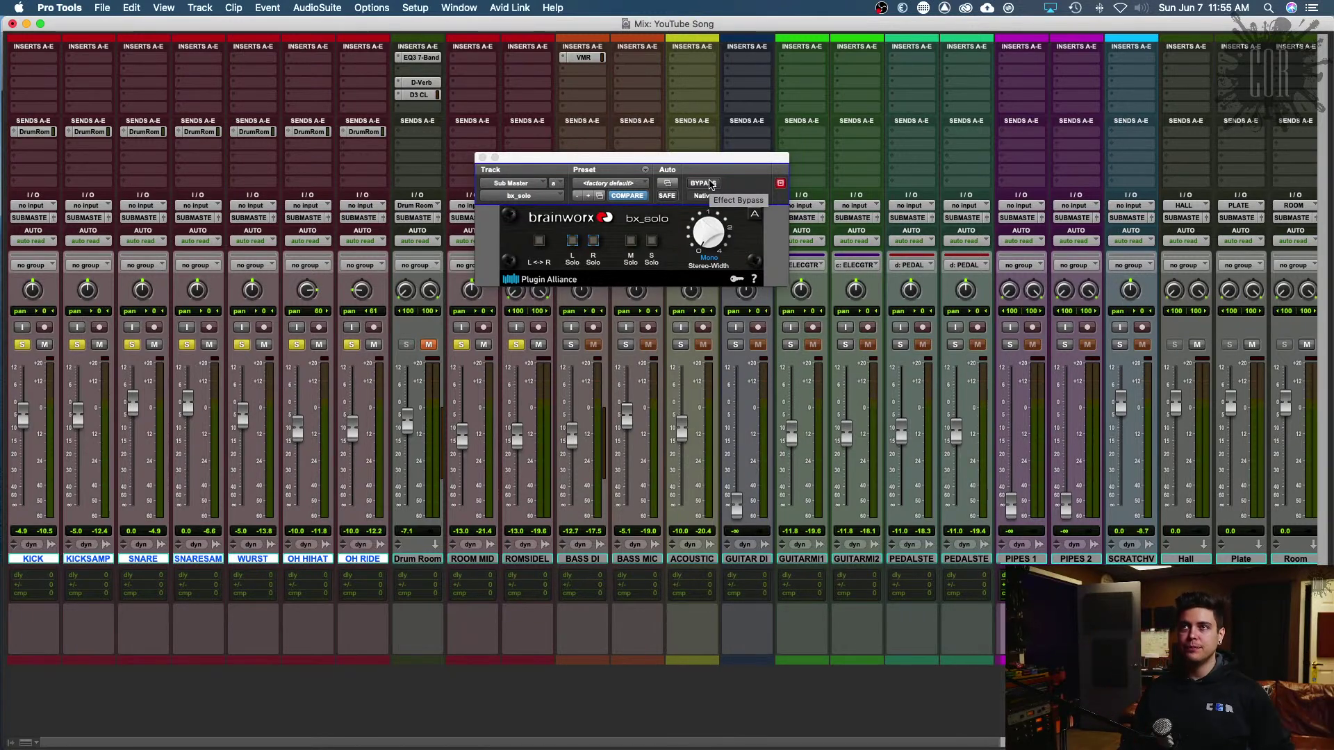
key("space")
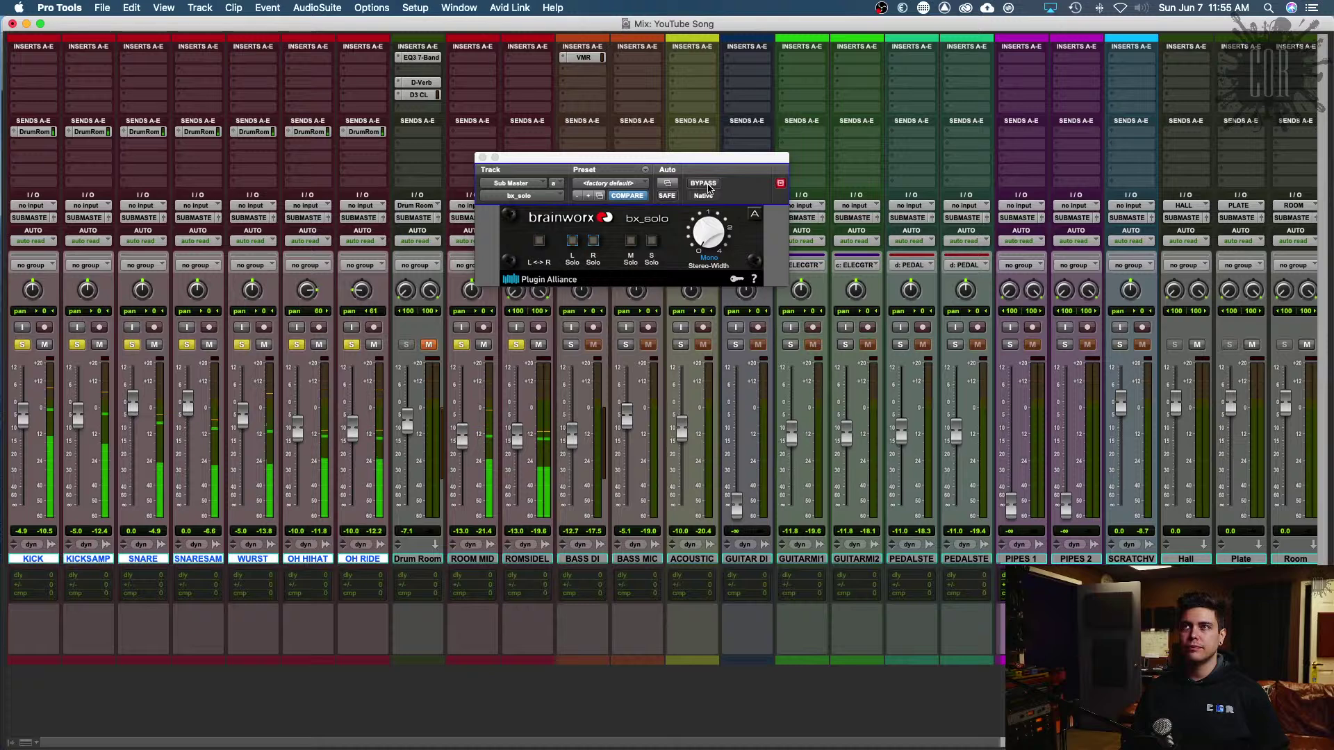
left_click(708, 186)
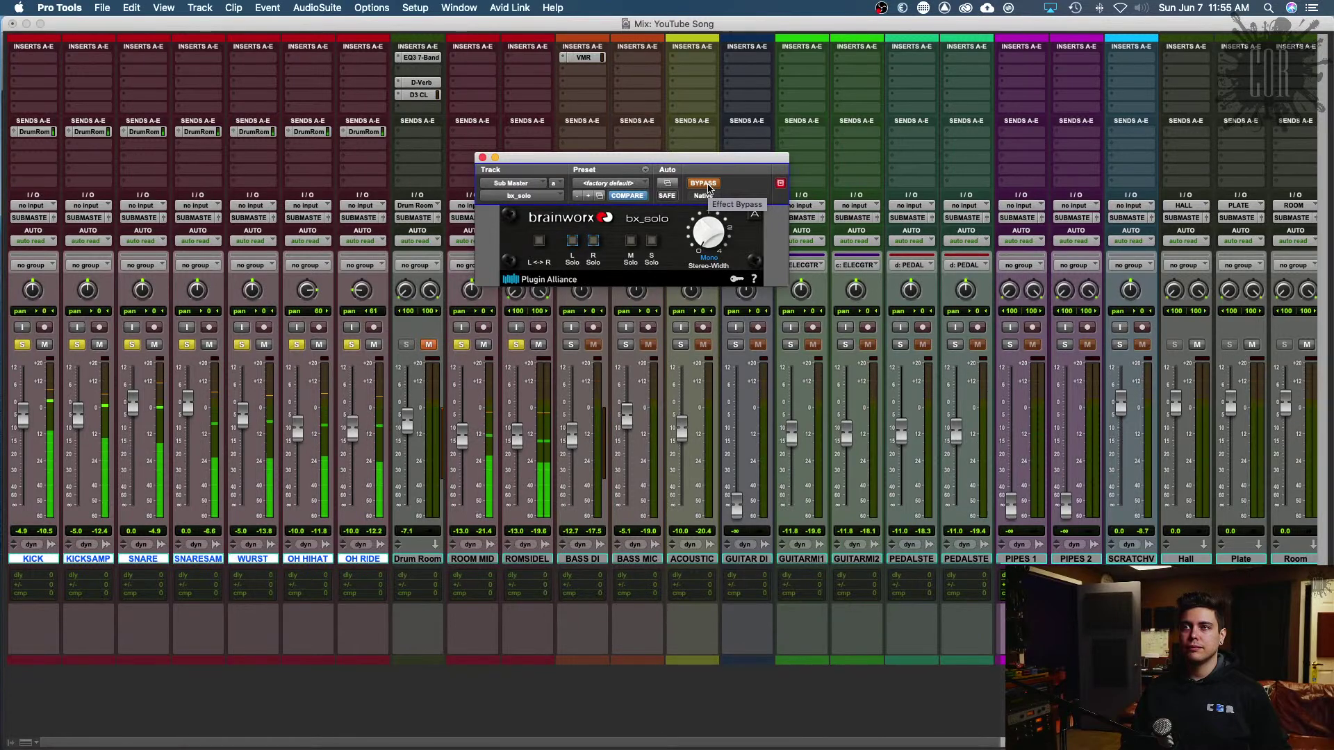
left_click(708, 186)
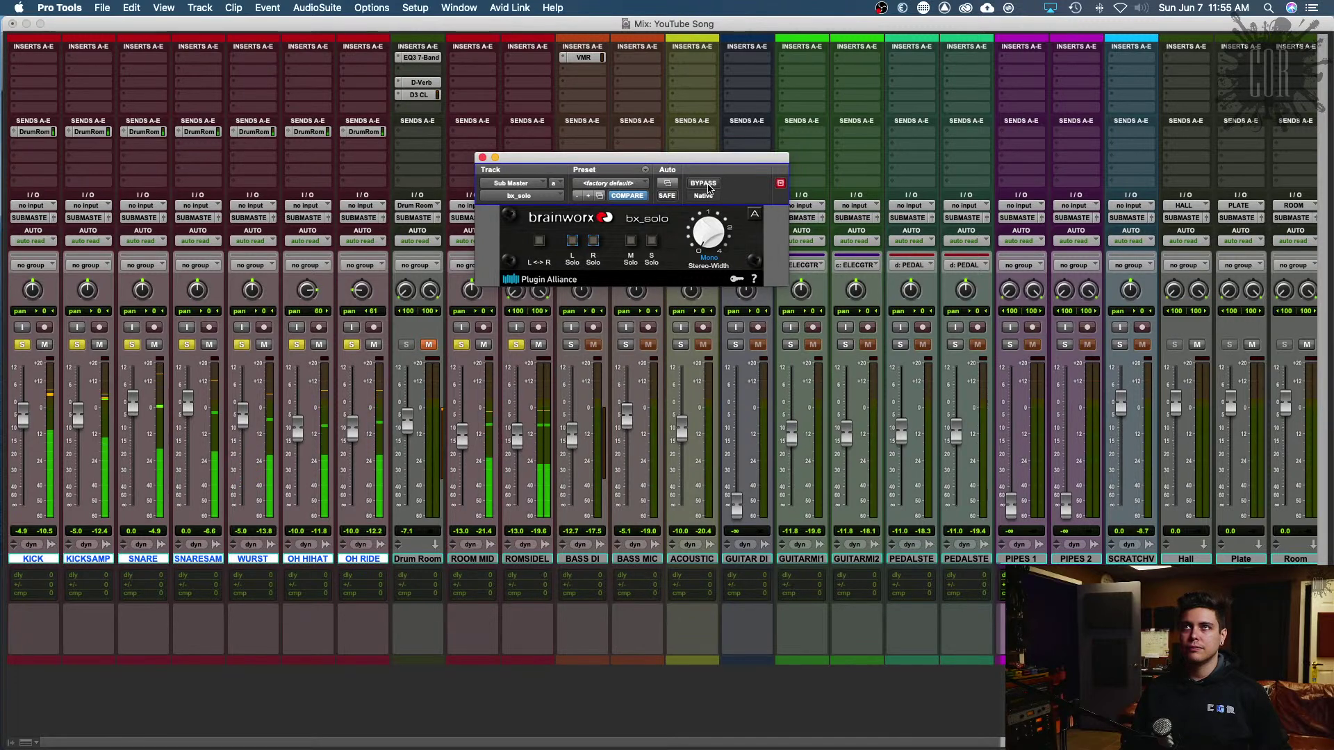
left_click(708, 186)
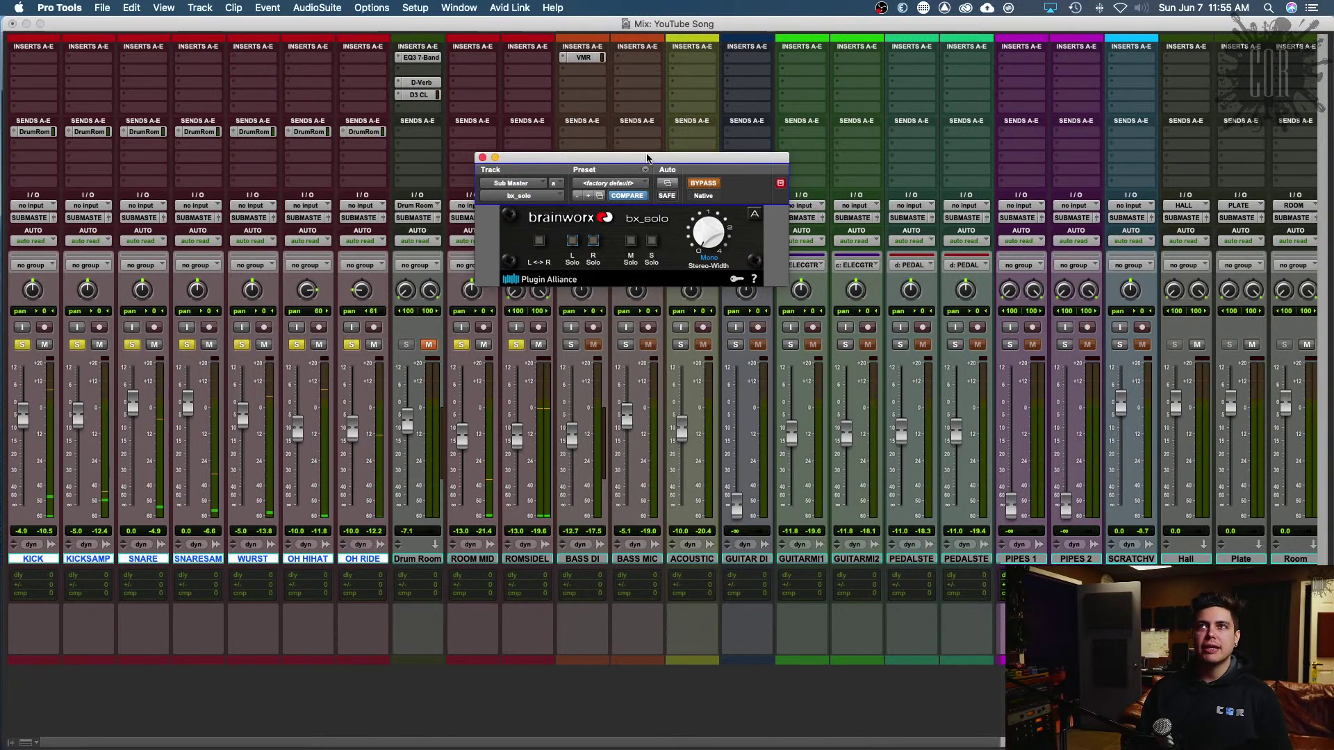
Step: Pan the ACOUSTIC track 15 to the left and close the bx_solo window
left_click_drag(647, 159, 842, 188)
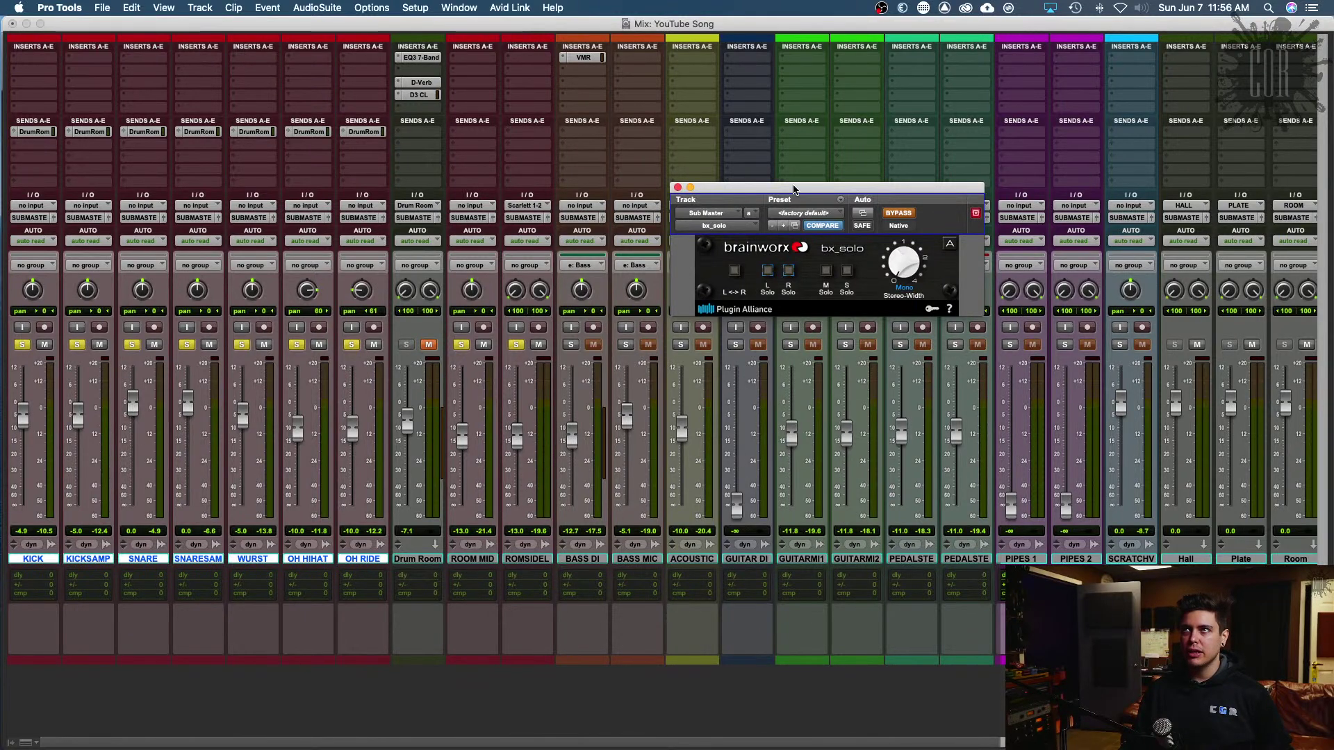
left_click_drag(796, 192, 369, 140)
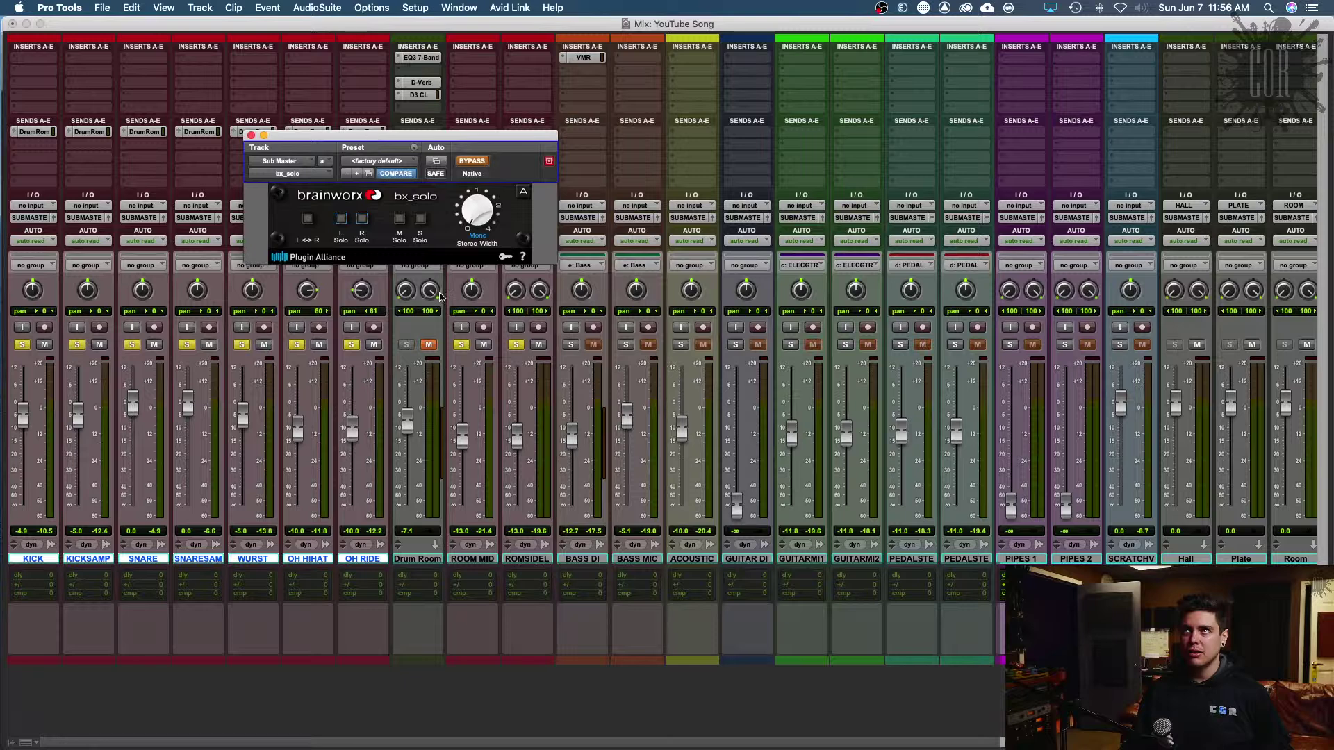
left_click(560, 738)
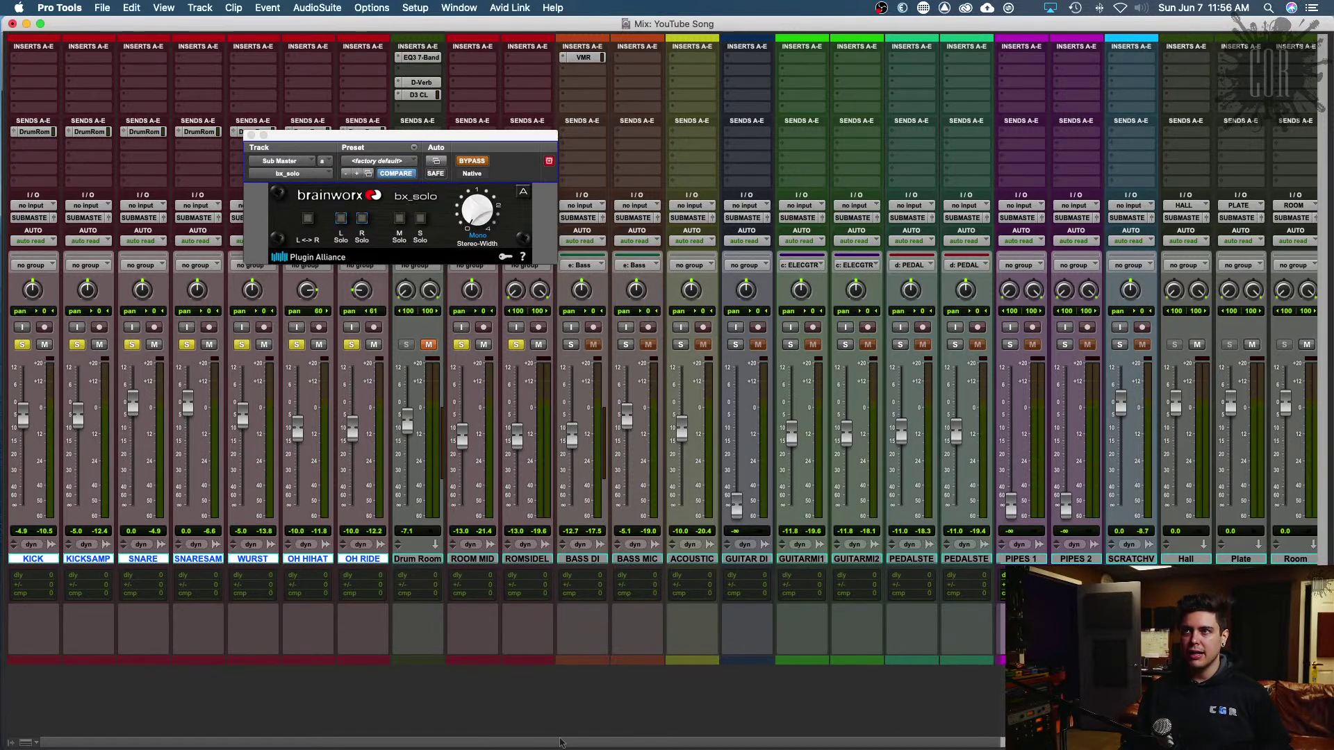
scroll(560, 738, "right", 3)
scroll(560, 738, "right", 2)
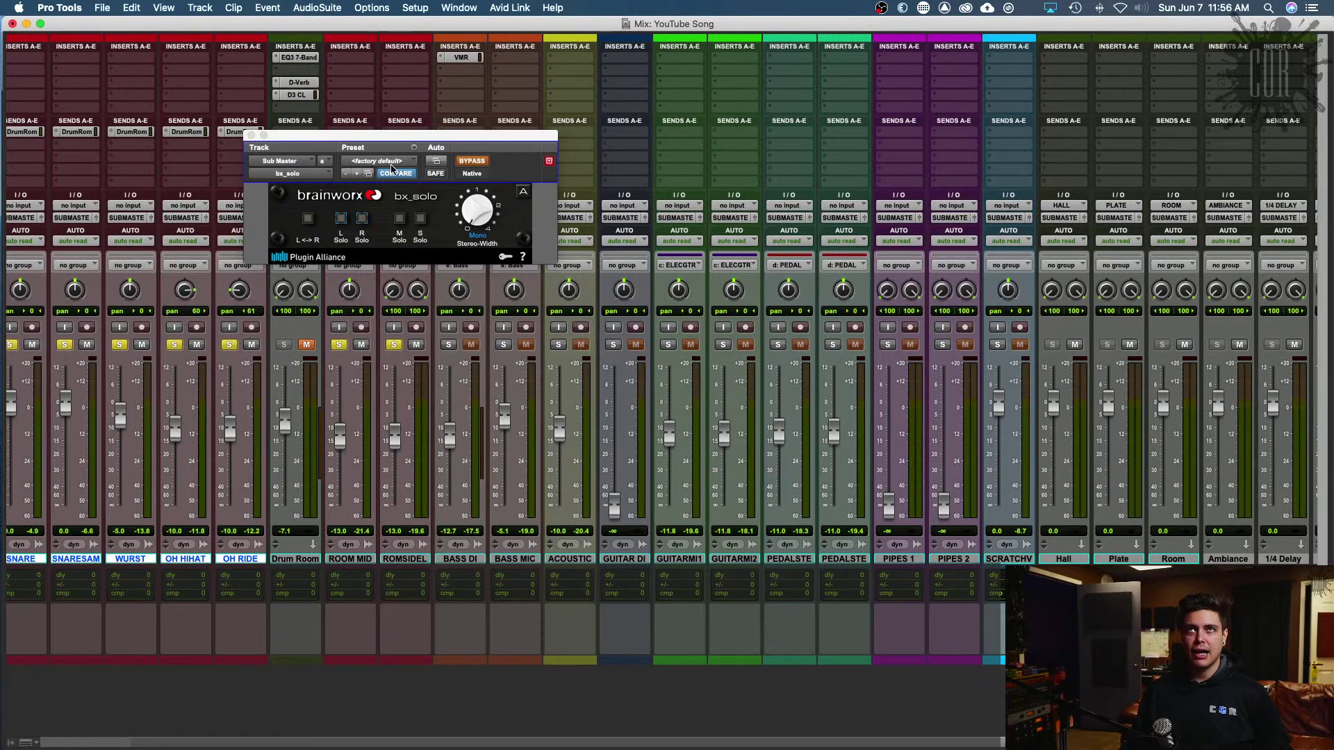
left_click_drag(420, 137, 339, 102)
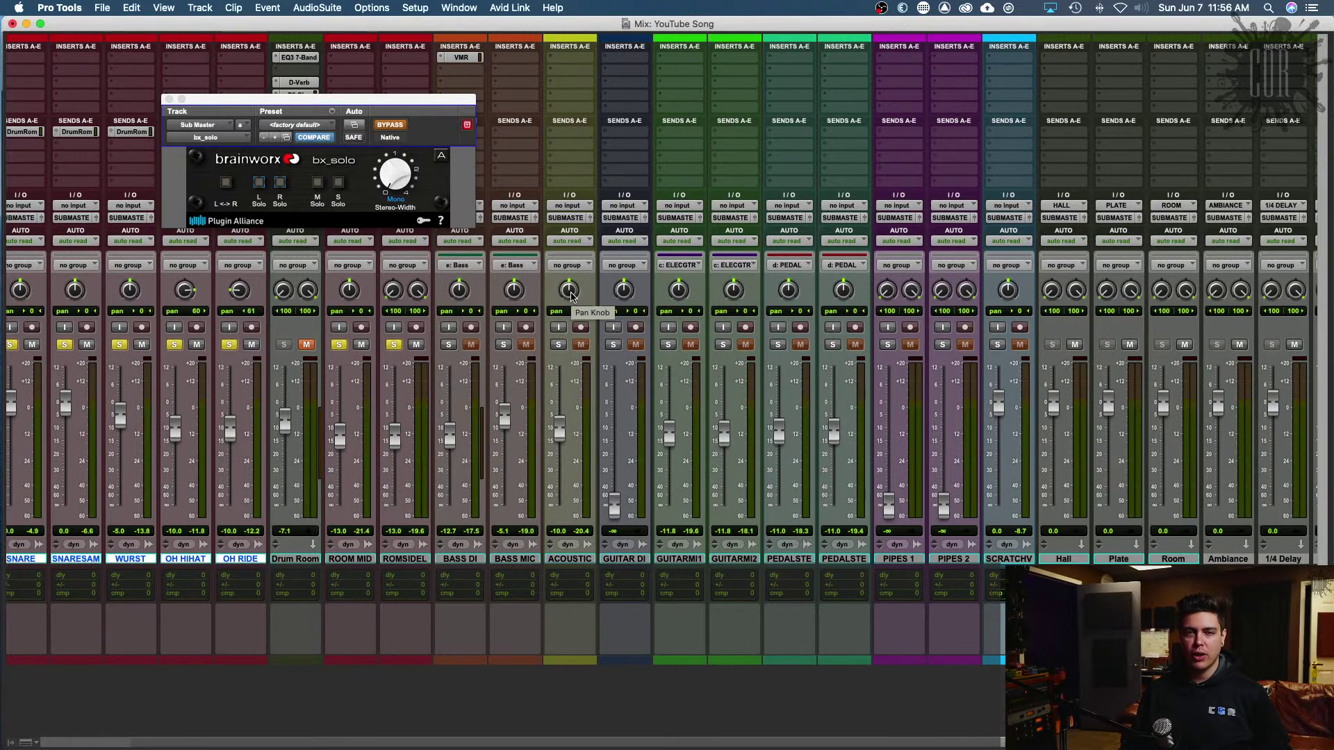
left_click_drag(571, 297, 571, 322)
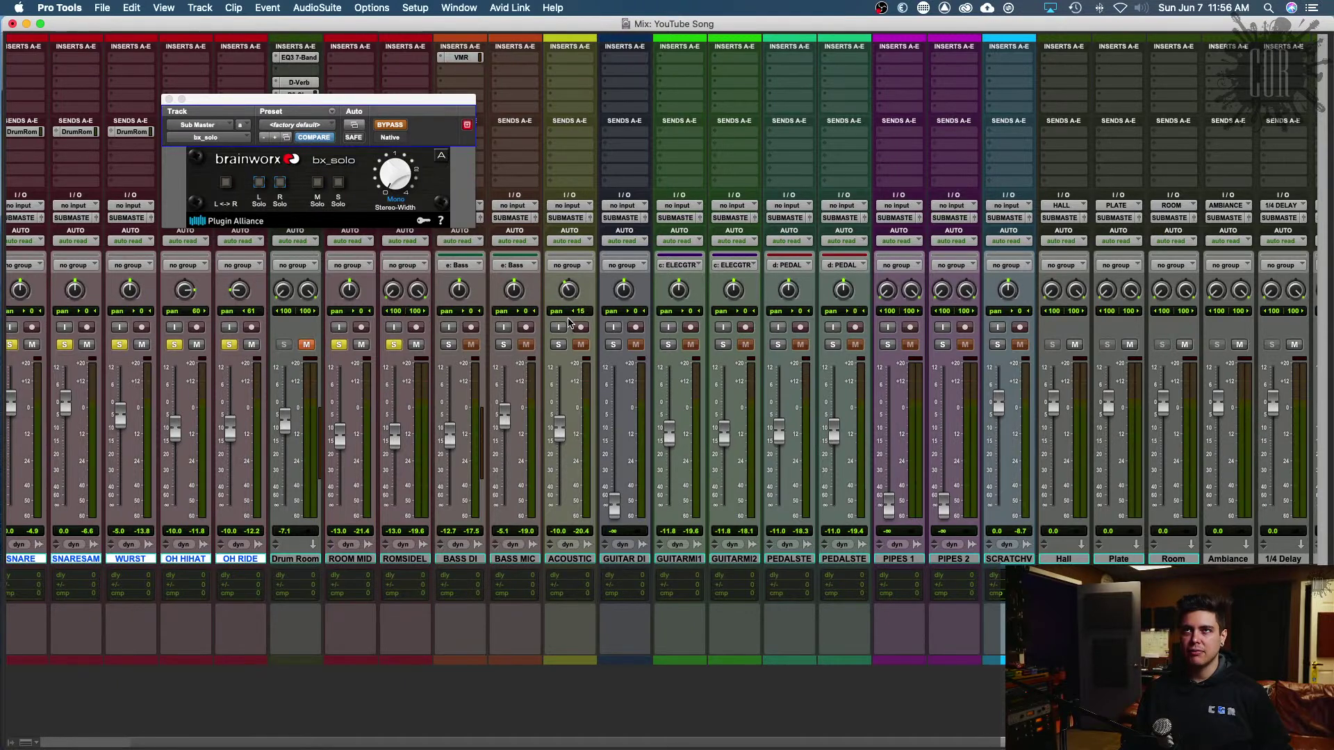
key("super+w")
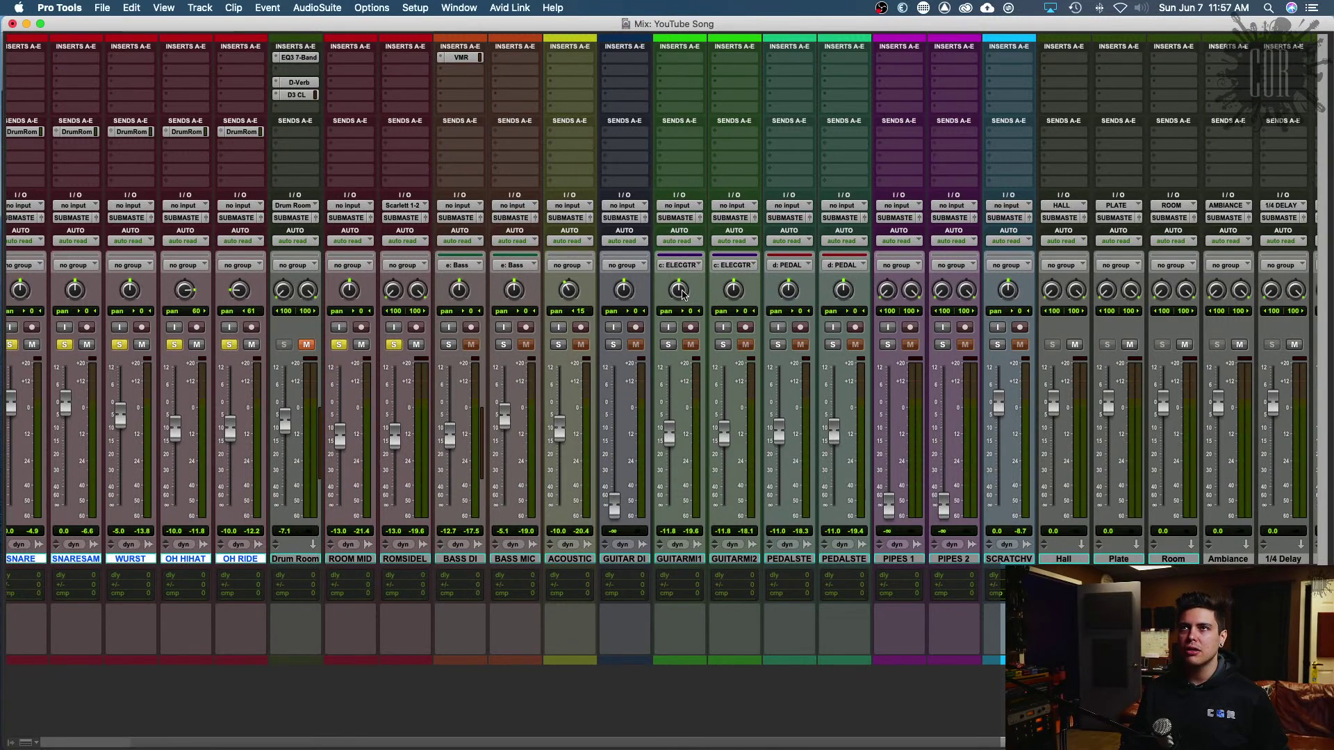
Step: Pan the first electric guitar mic 50 left, the second 51 left, and the first pedal steel track 51 right
left_click_drag(682, 295, 682, 318)
left_click_drag(731, 292, 721, 344)
left_click_drag(786, 265, 797, 189)
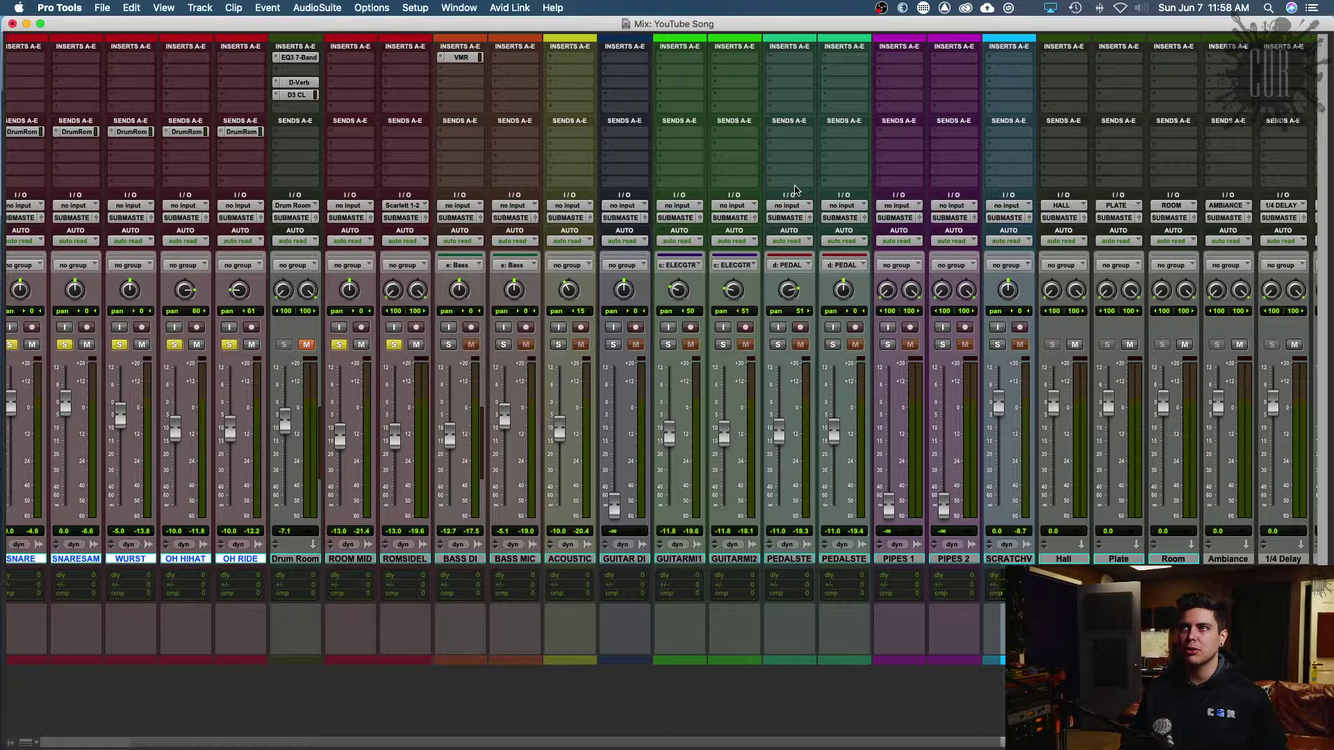
Step: Pan both electric guitar mic tracks 60 left and both pedal steel tracks 40 right
left_click_drag(843, 293, 853, 198)
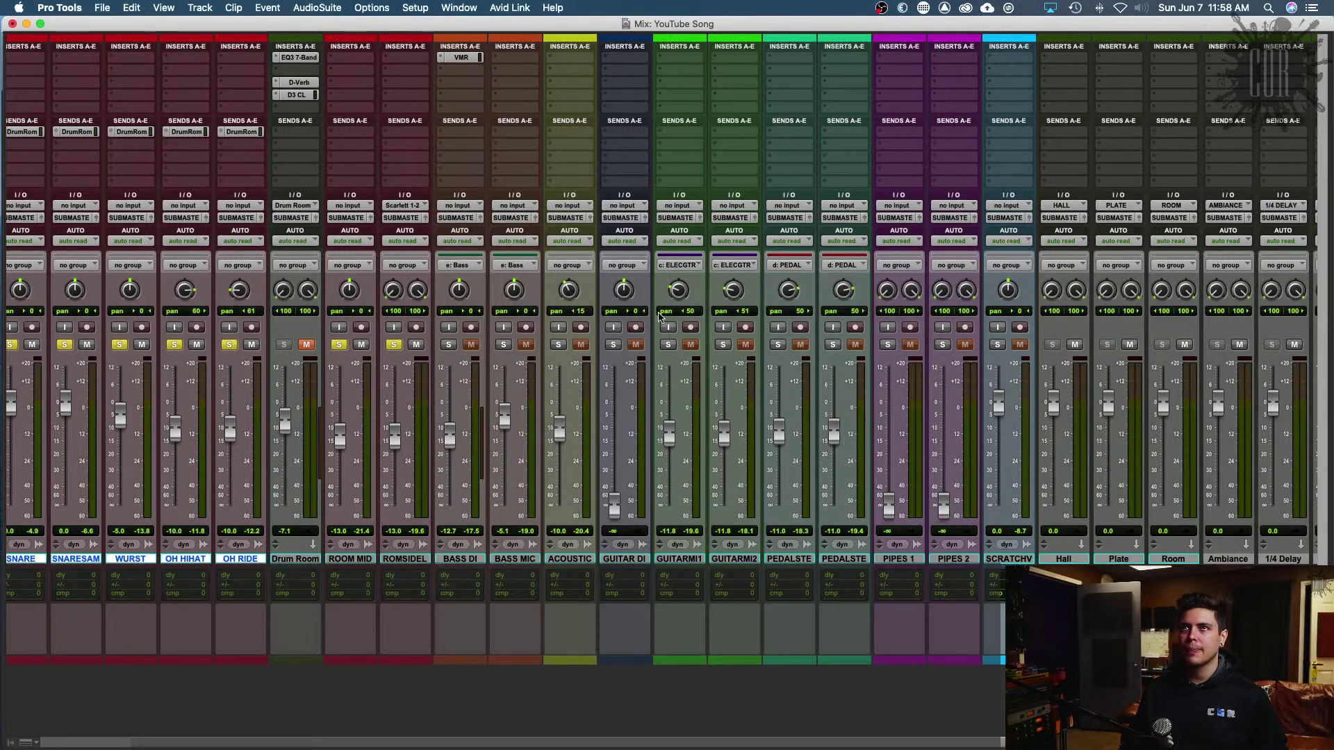
left_click_drag(679, 293, 787, 301)
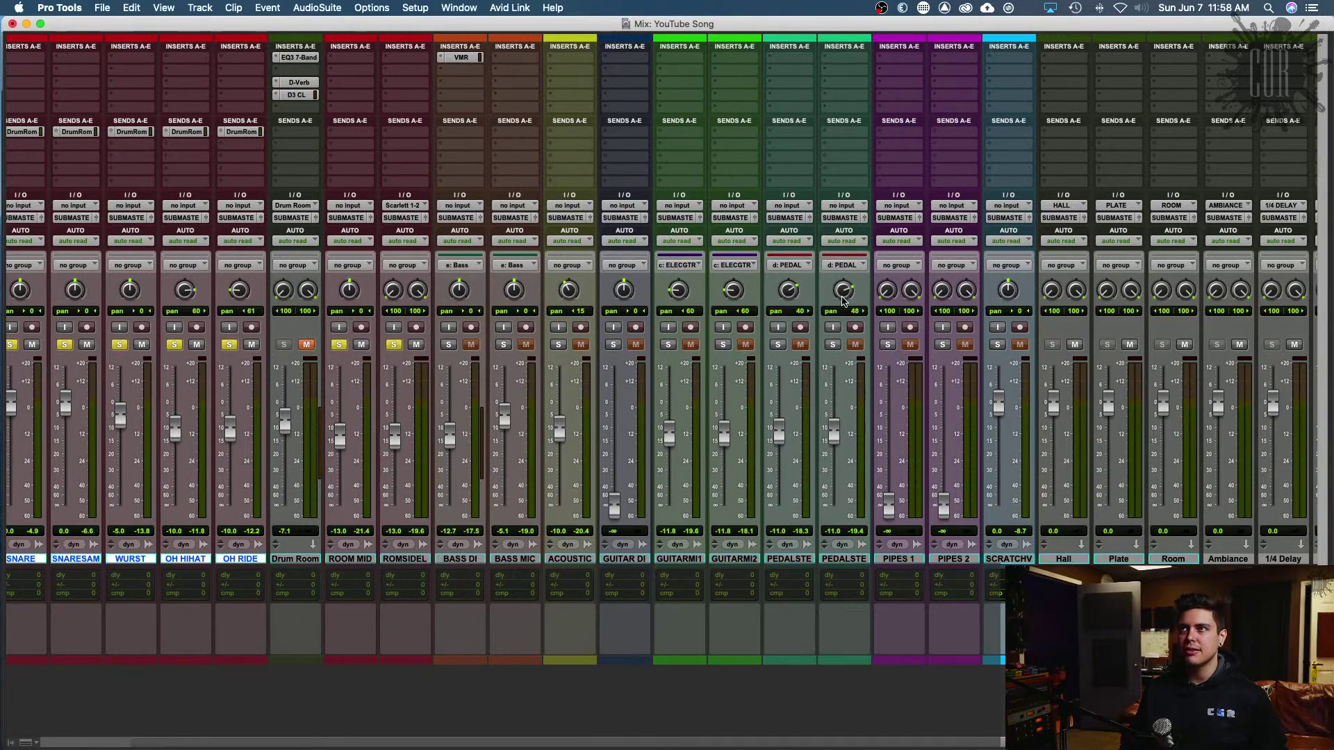
left_click_drag(842, 300, 841, 312)
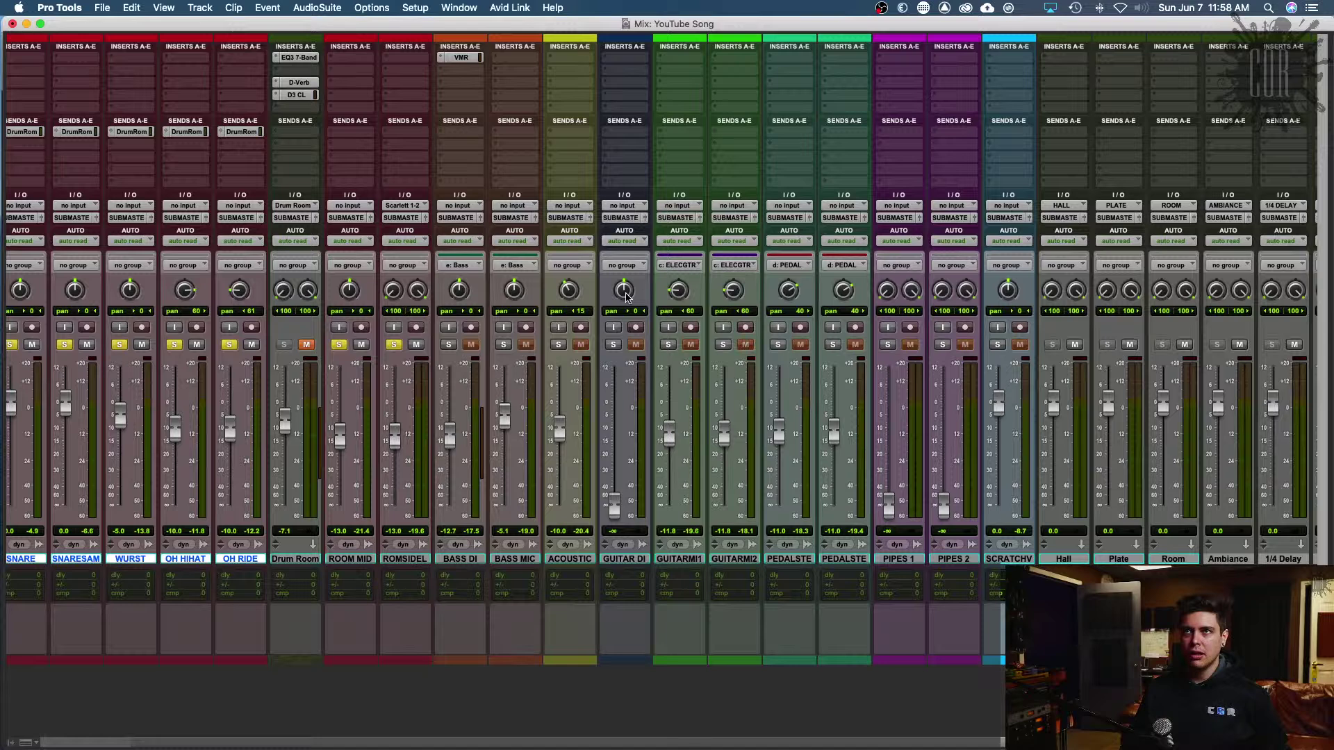
Step: Pan the GUITAR DI track 10 left and raise its fader to -4.9 dB
left_click_drag(626, 297, 626, 308)
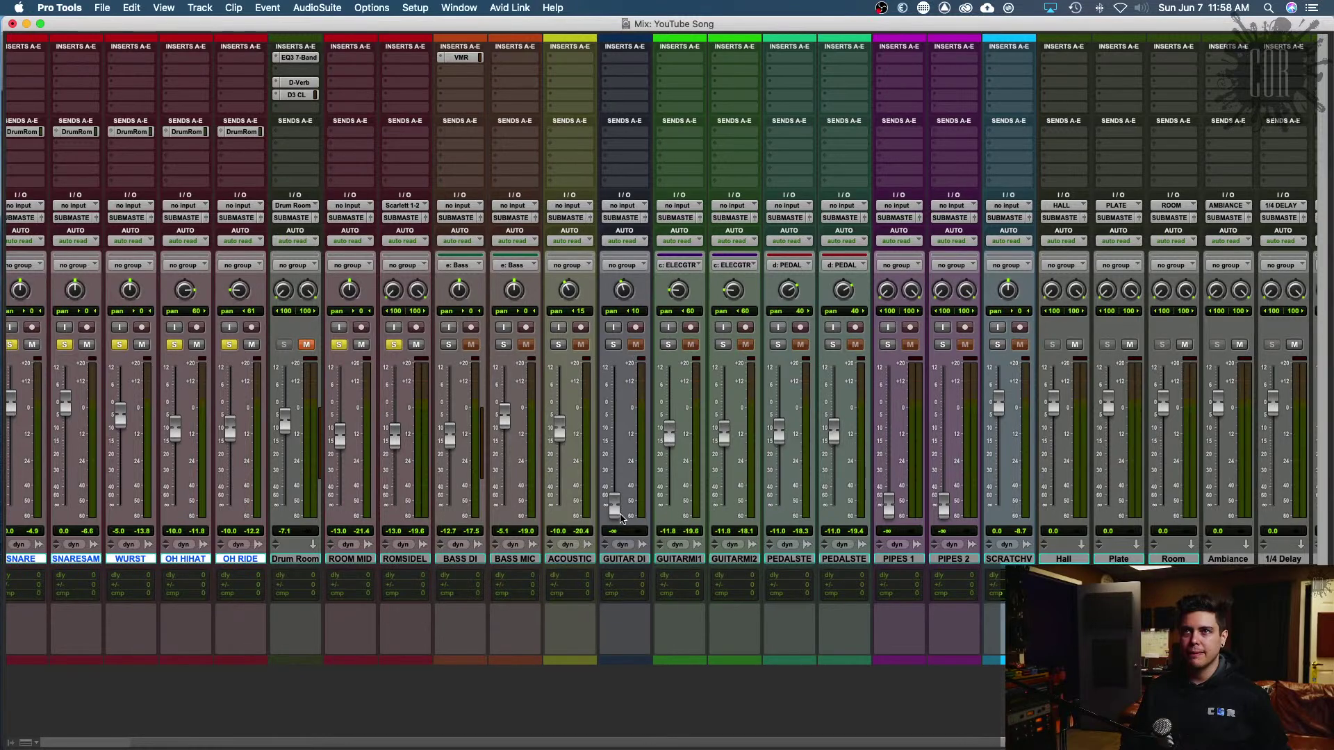
left_click_drag(621, 518, 621, 425)
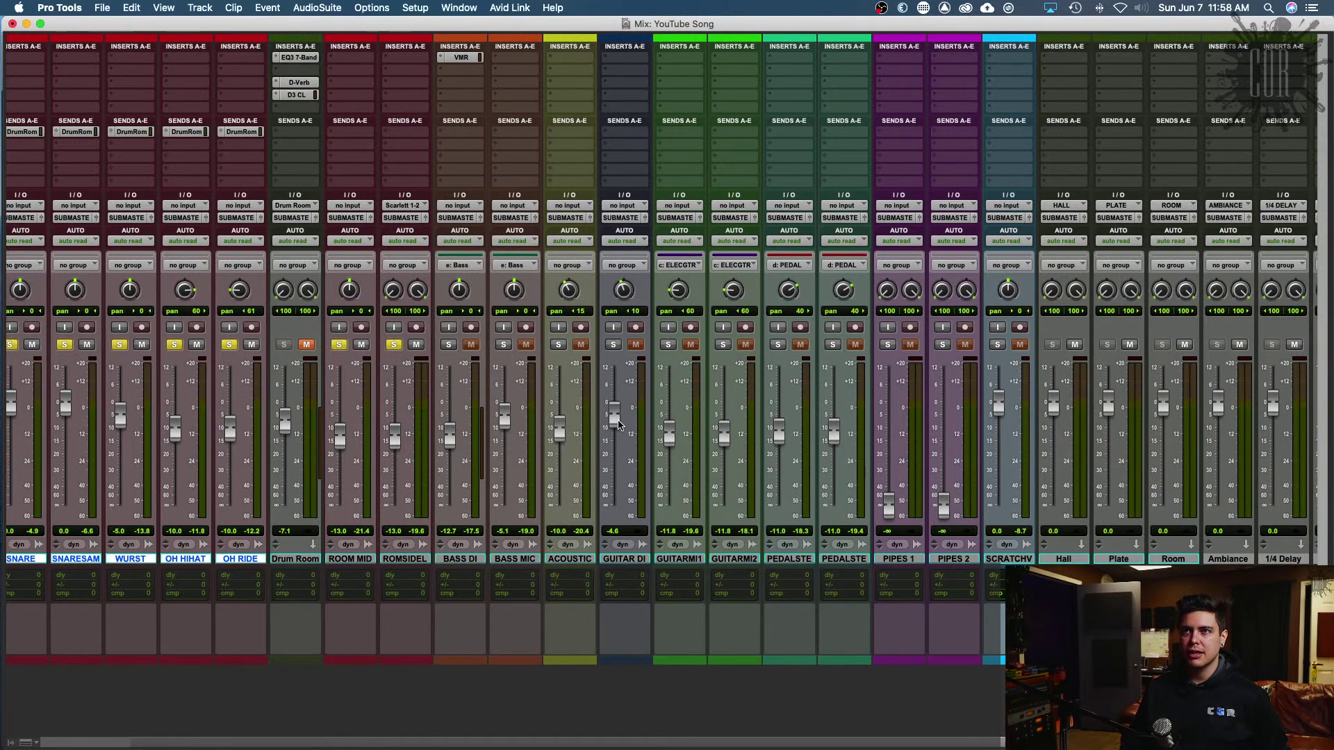
Step: Clear all solos and compare the full mix in mono and stereo during playback, leaving bx_solo on the Sub Master bypassed
left_click(394, 345, "alt")
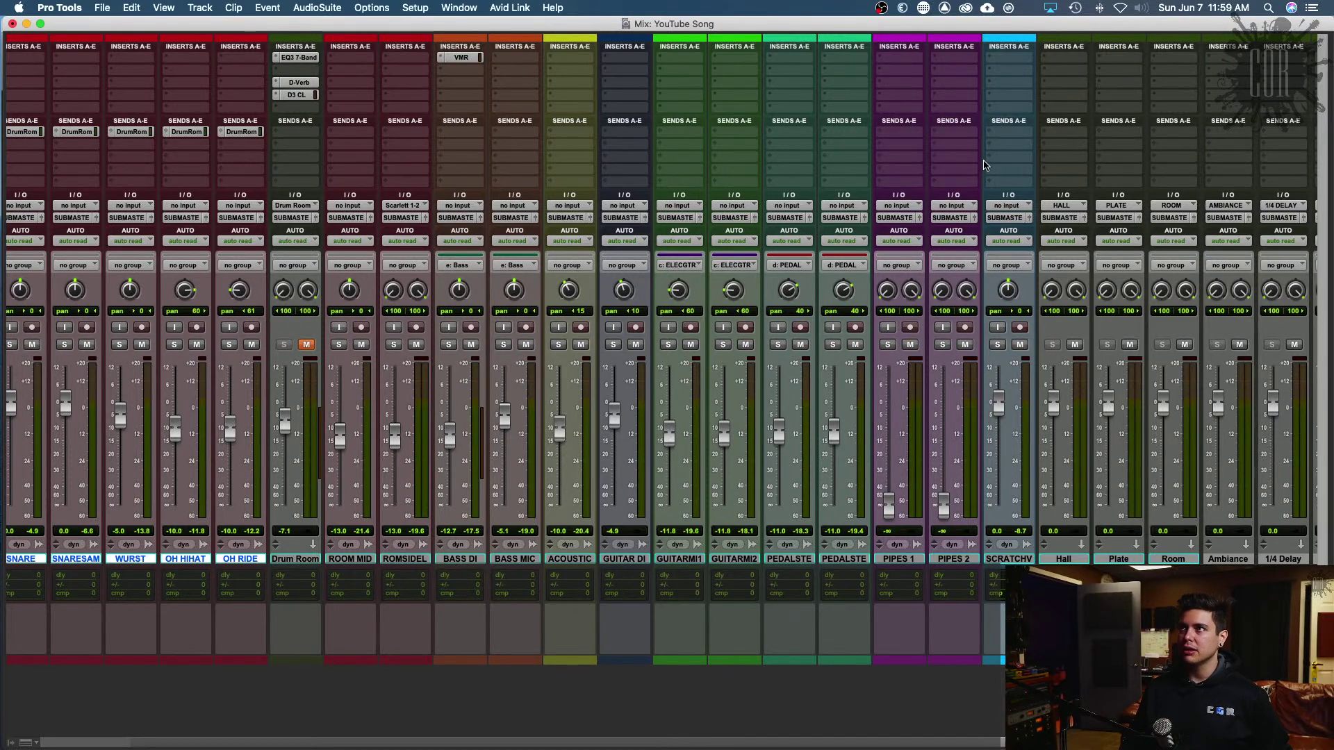
key("F11")
key("F11")
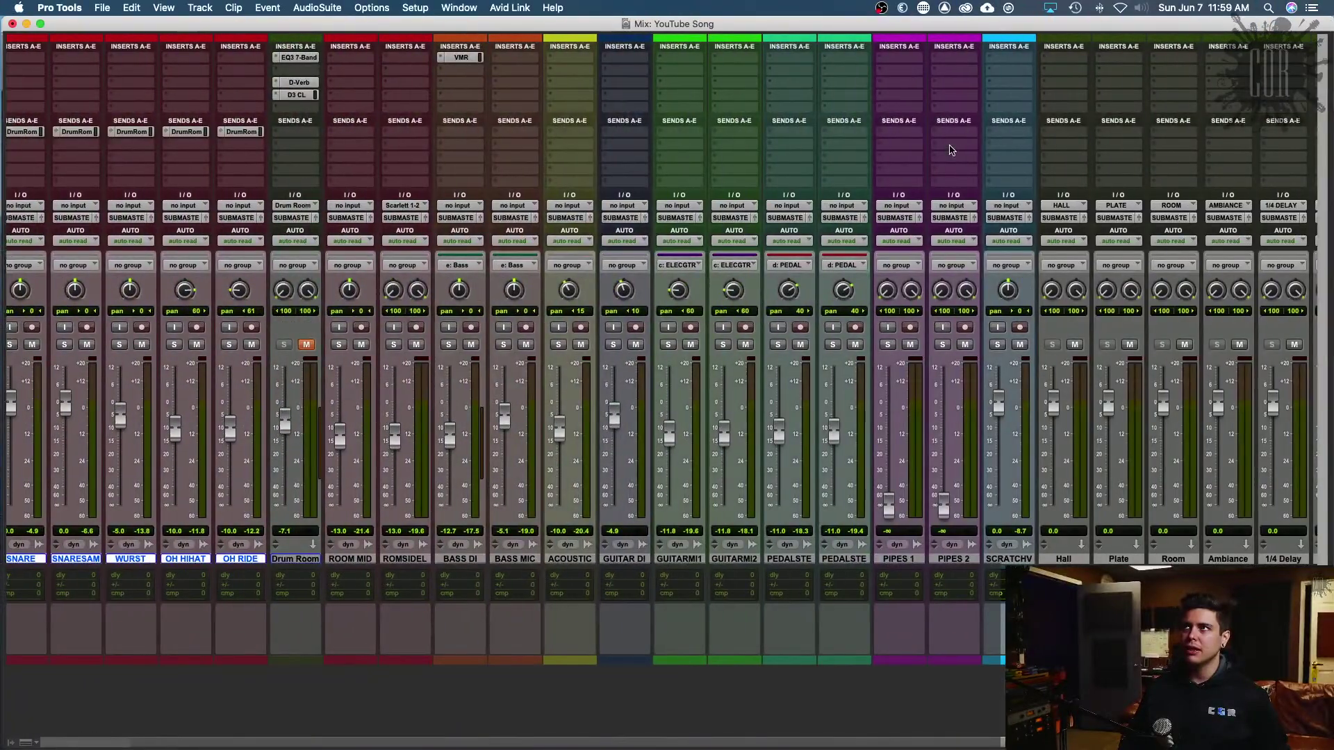
scroll(951, 150, "right", 5)
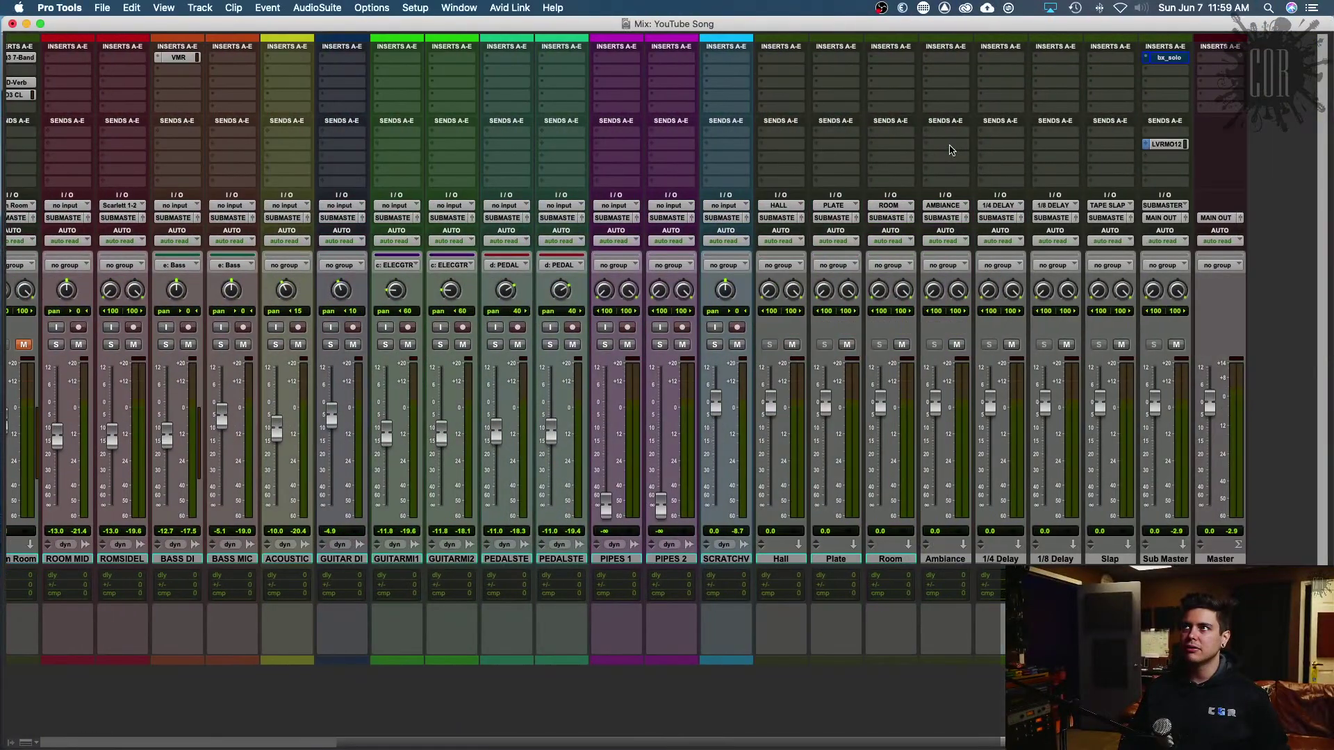
left_click(1167, 58)
scroll(488, 128, "left", 7)
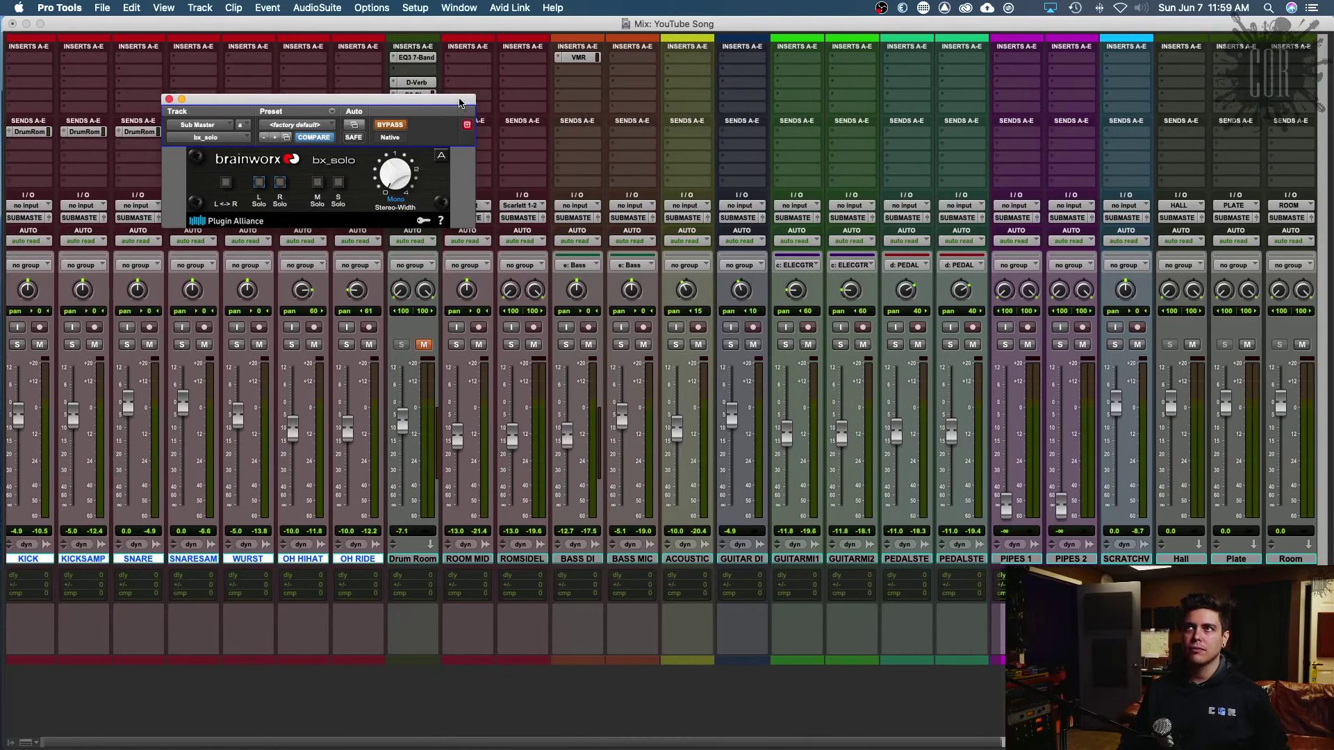
left_click_drag(460, 103, 940, 68)
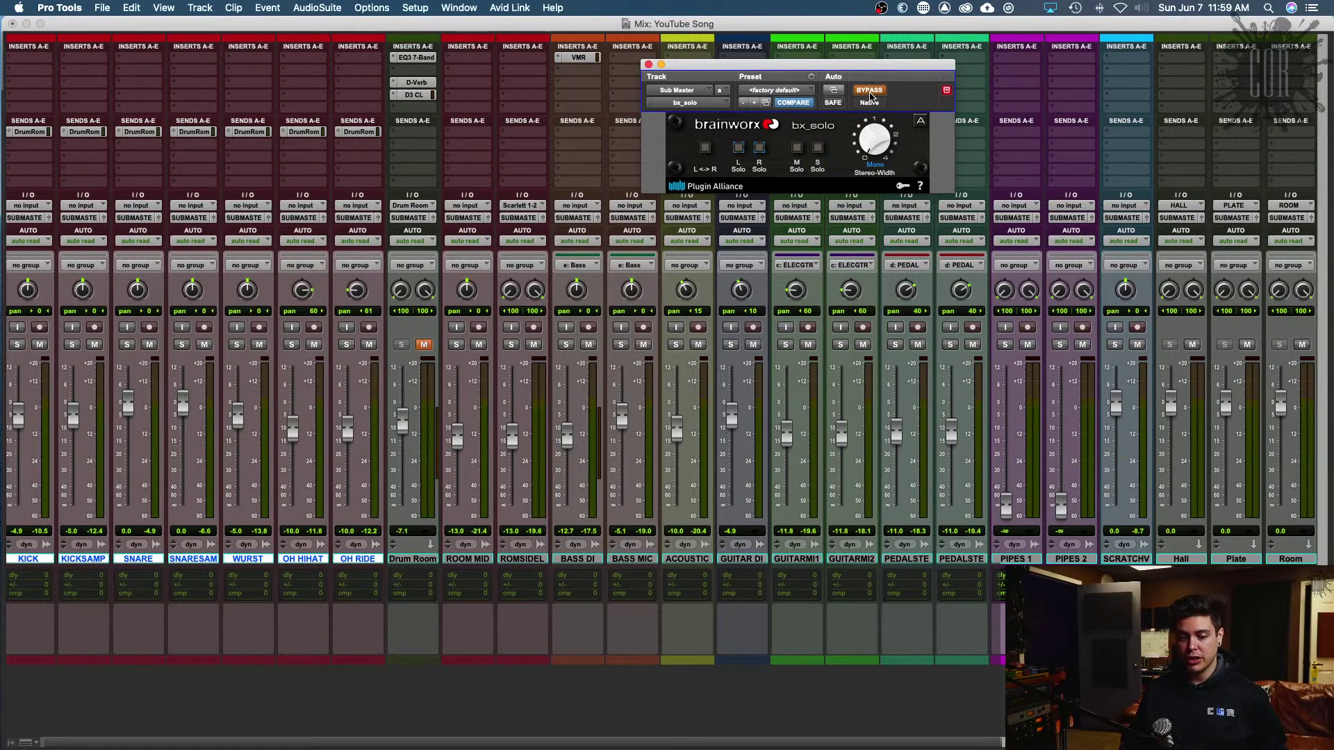
left_click(870, 92)
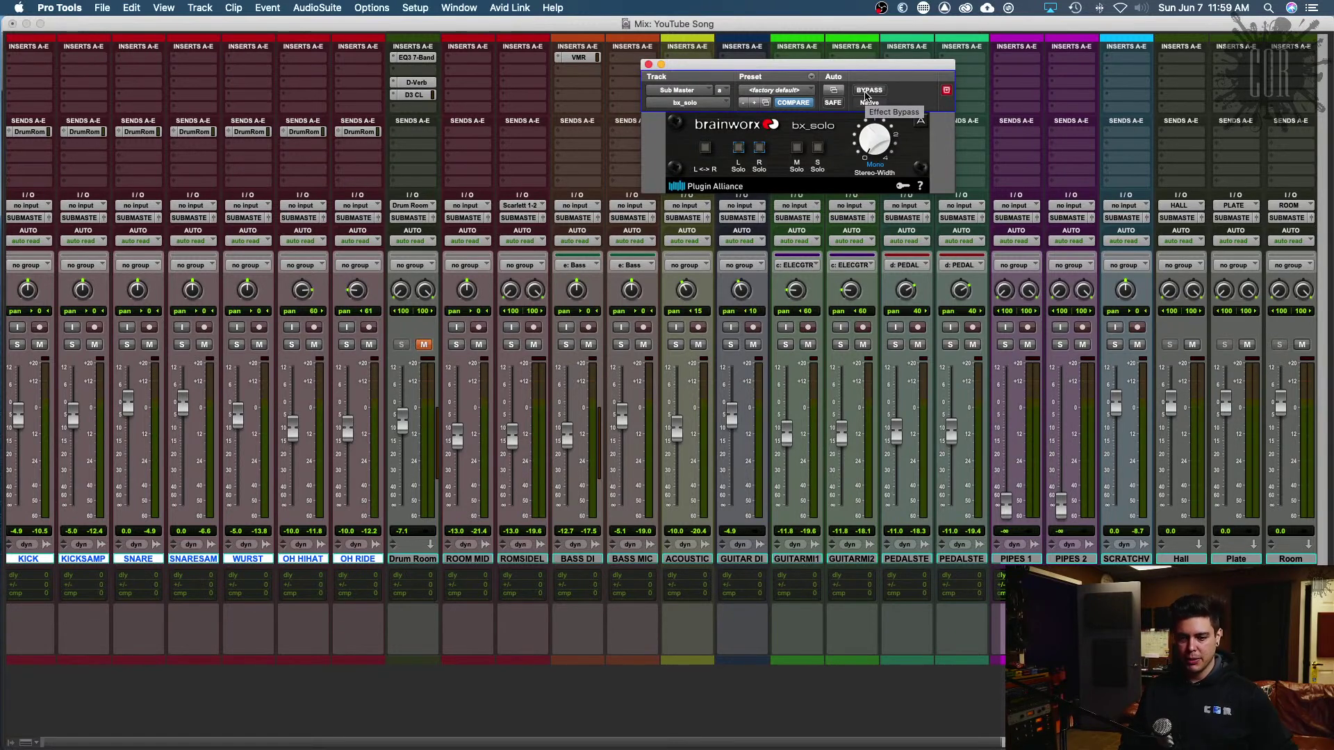
key("space")
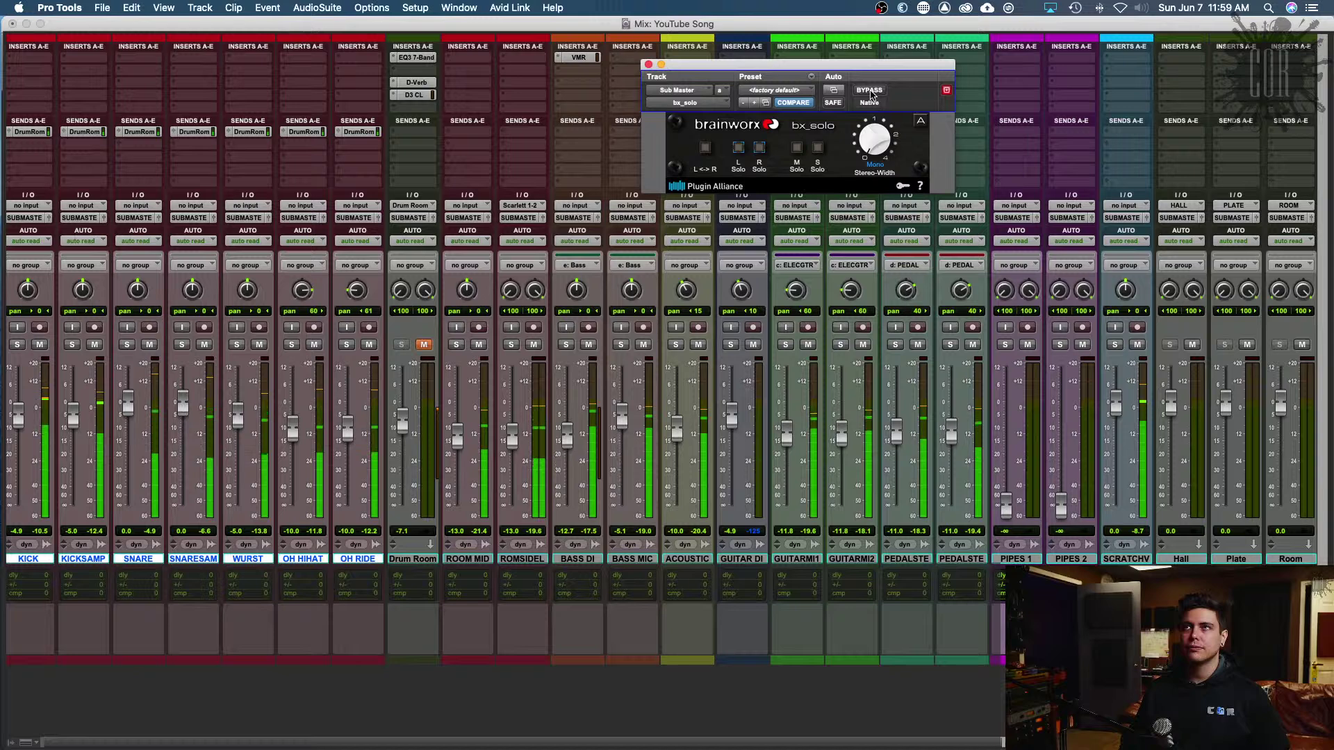
left_click(870, 91)
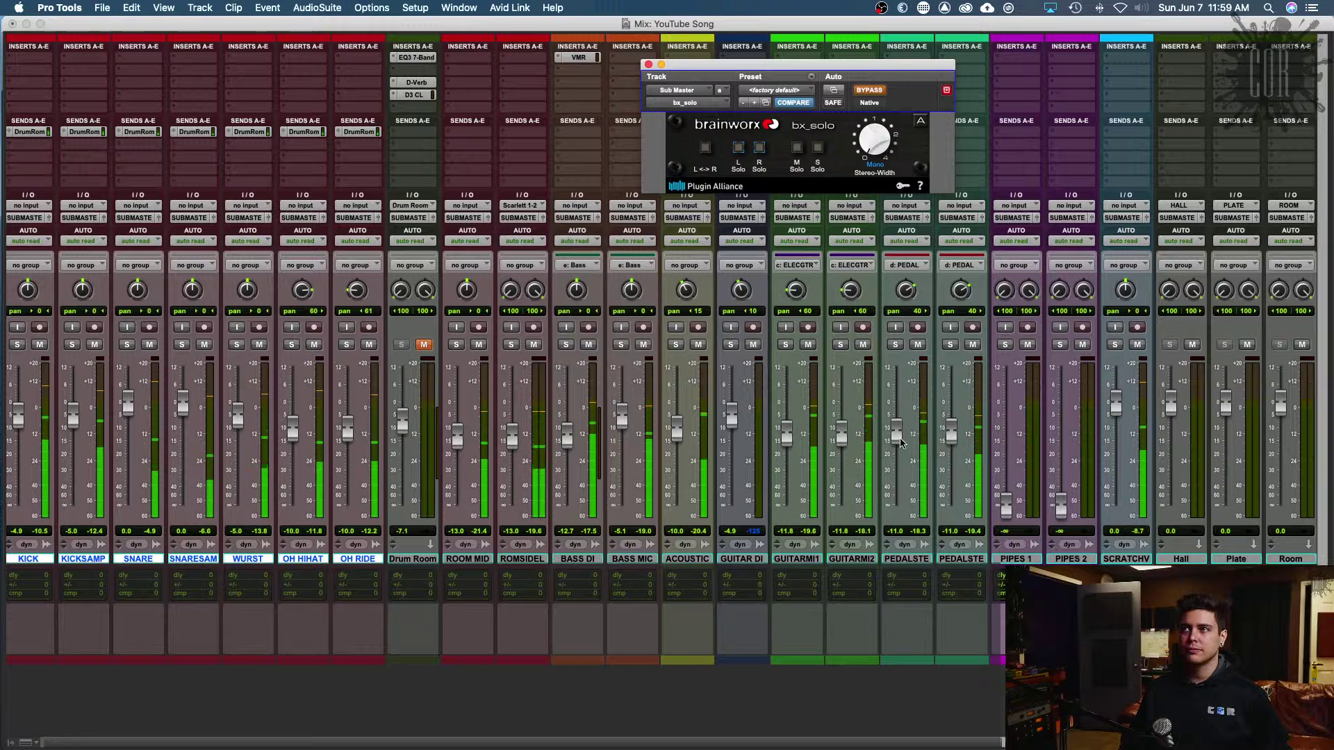
Step: Raise both pedal steel faders to -9.0 dB and the ACOUSTIC fader to -8.0 dB, then close the bx_solo window
left_click_drag(896, 426, 900, 386)
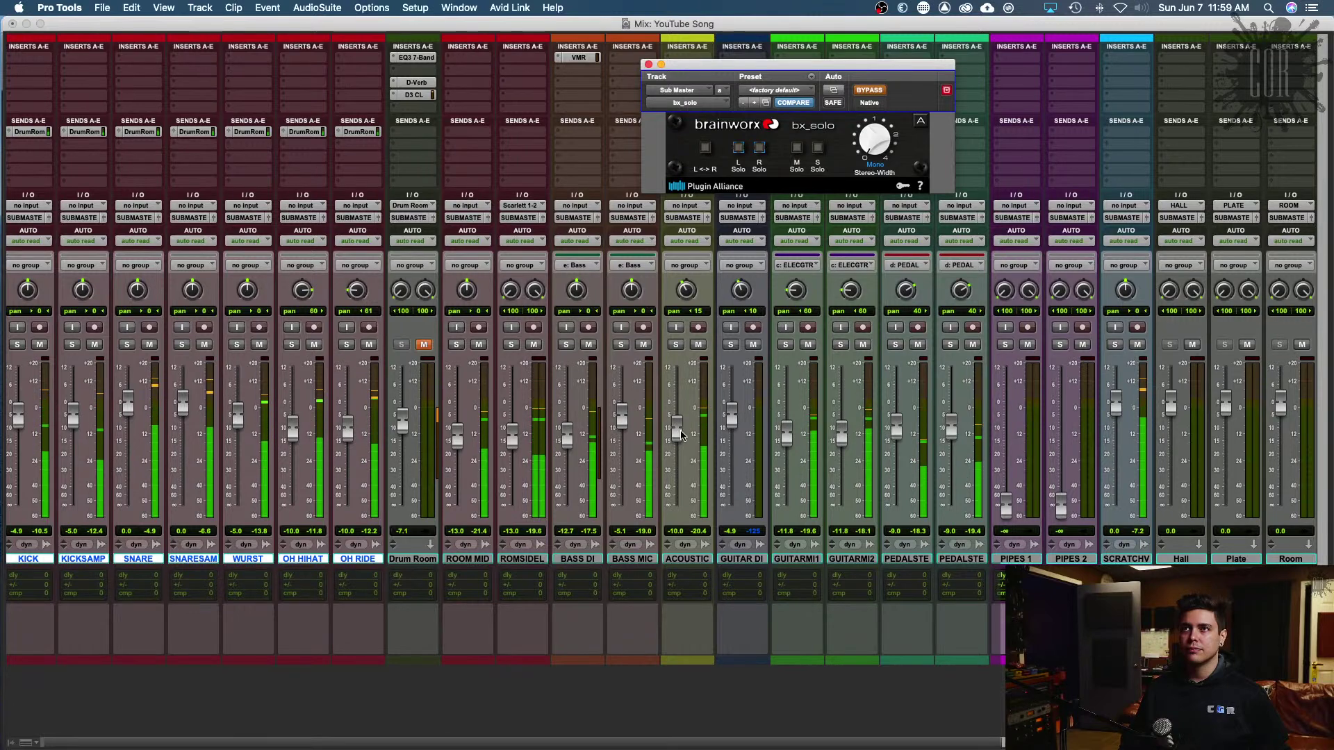
left_click_drag(678, 434, 680, 403)
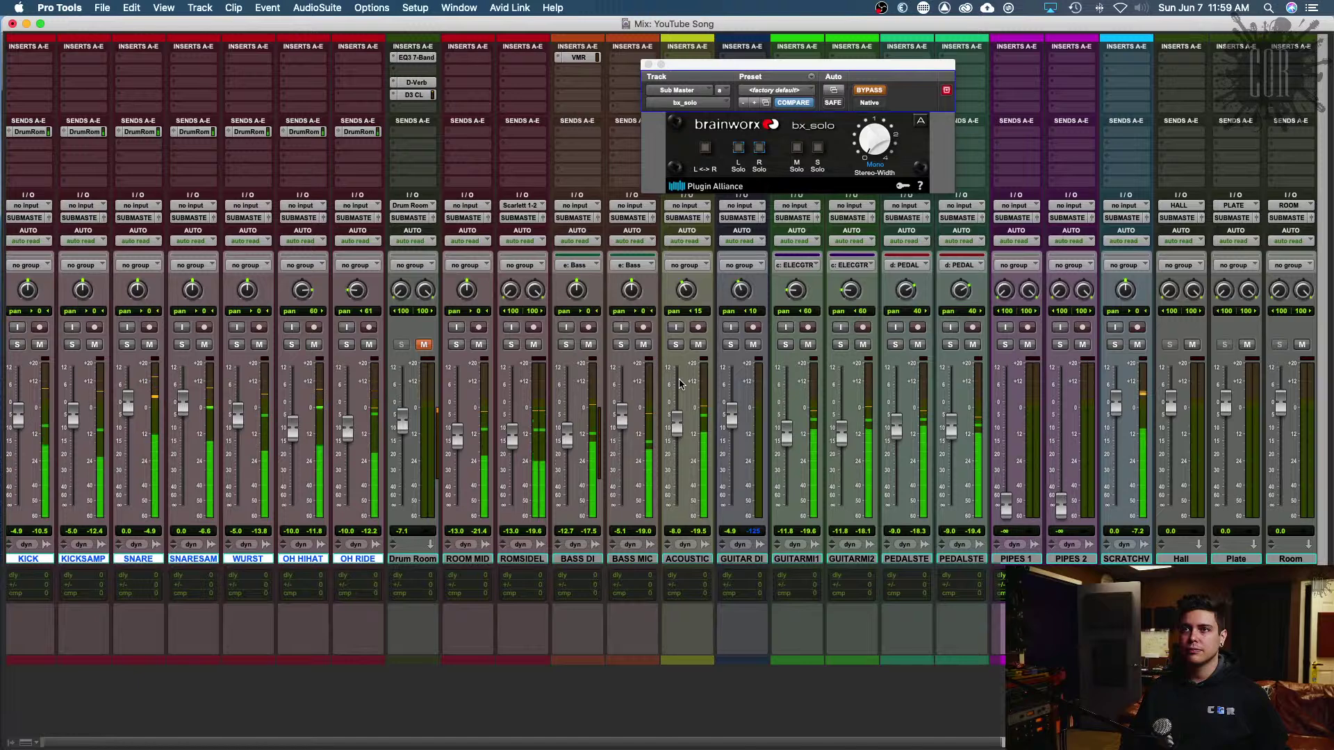
key("super+w")
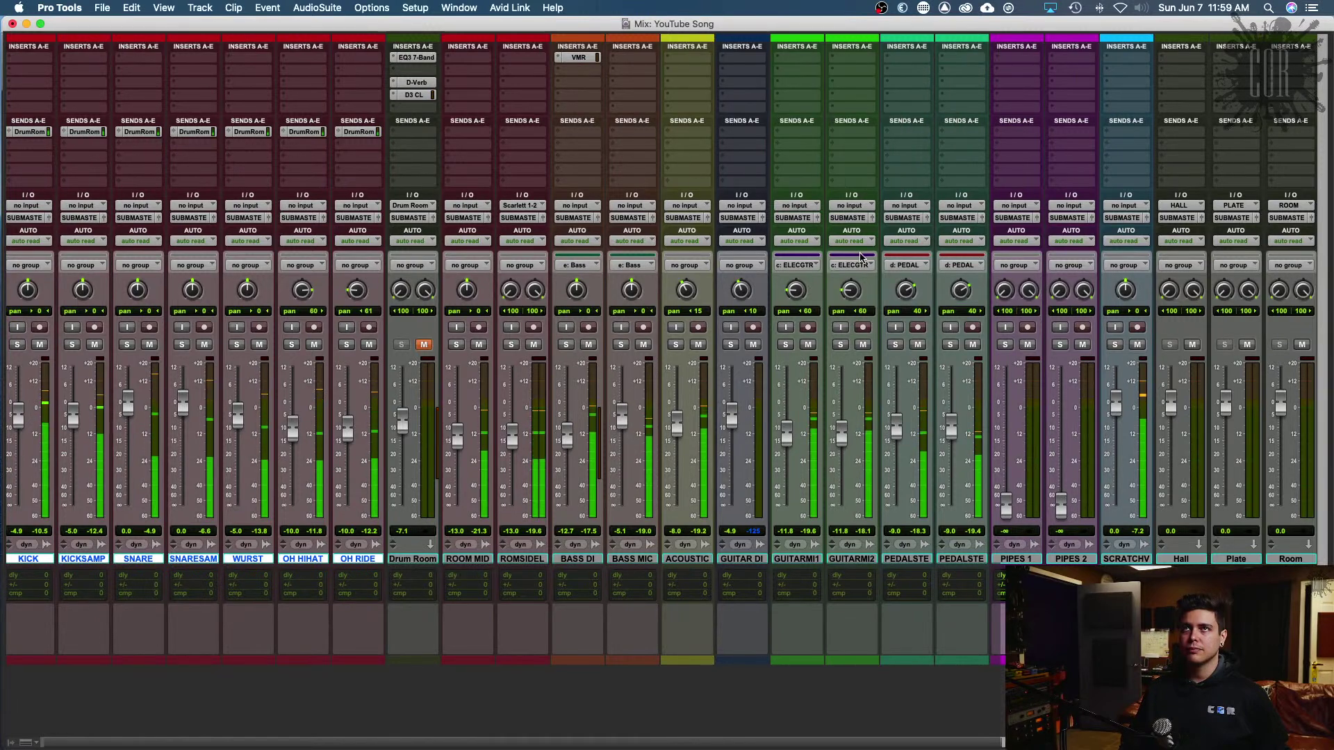
Step: Play the full mix and check the levels on the Sub Master and Master meters
scroll(862, 257, "right", 5)
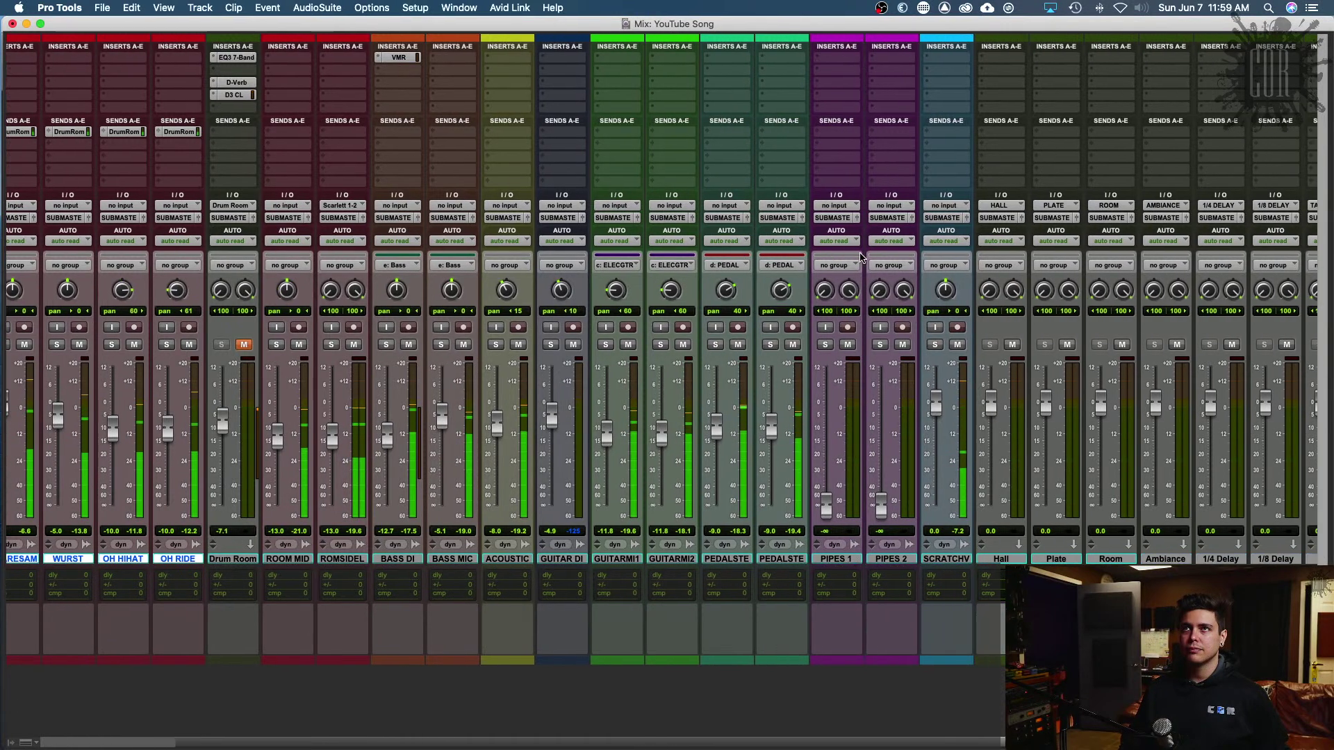
scroll(862, 257, "right", 3)
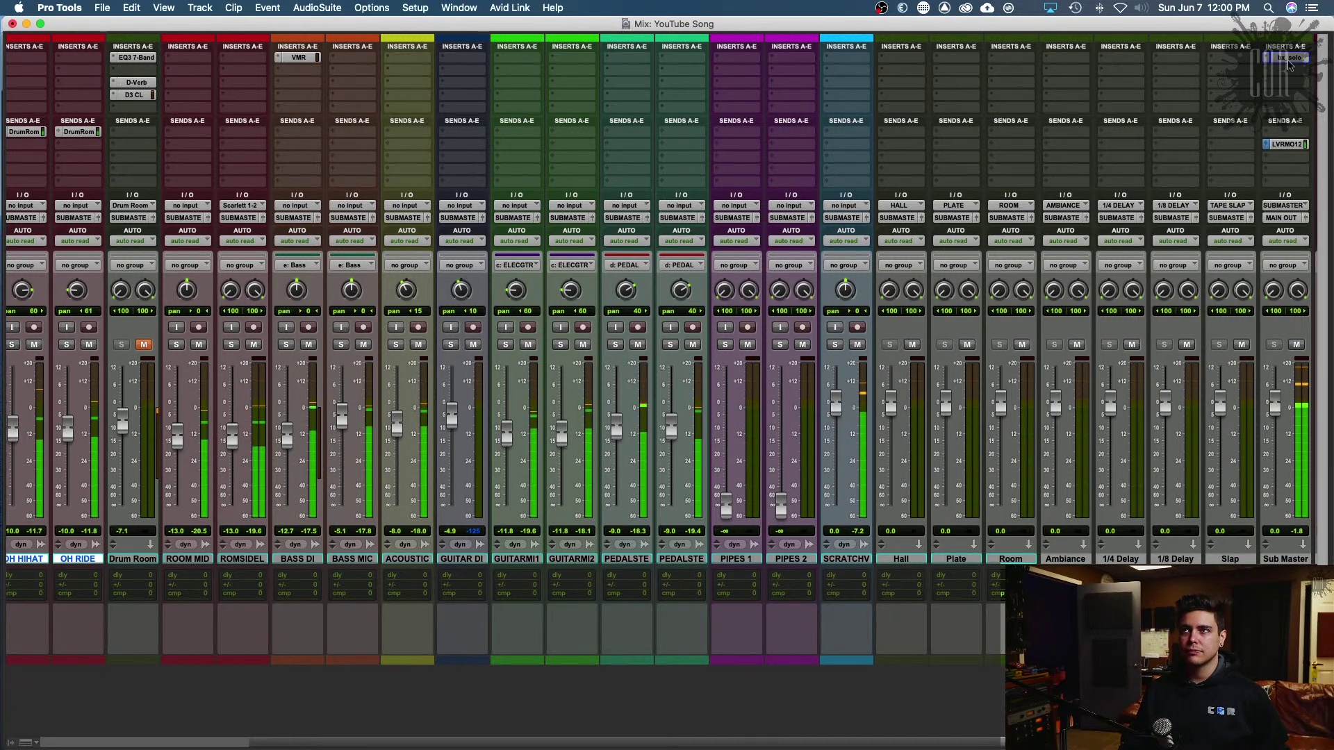
left_click(1289, 59)
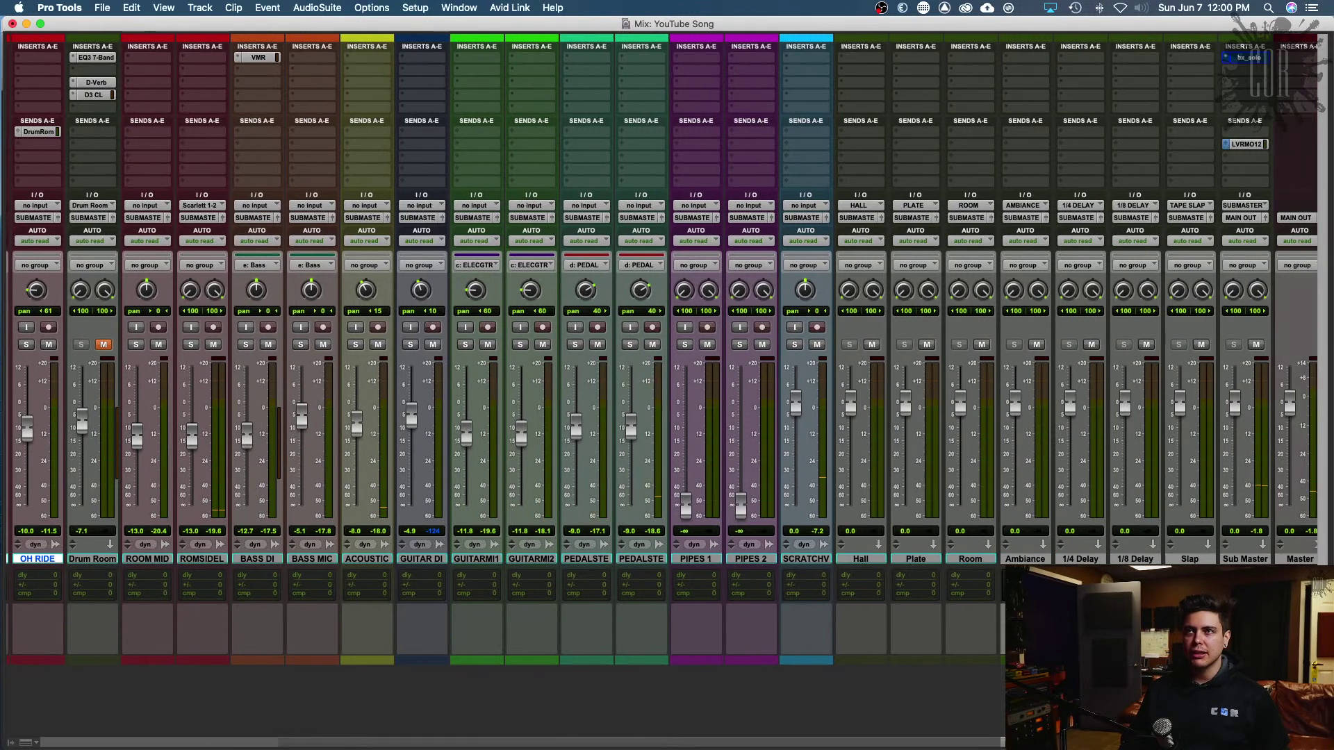
scroll(673, 738, "right", 5)
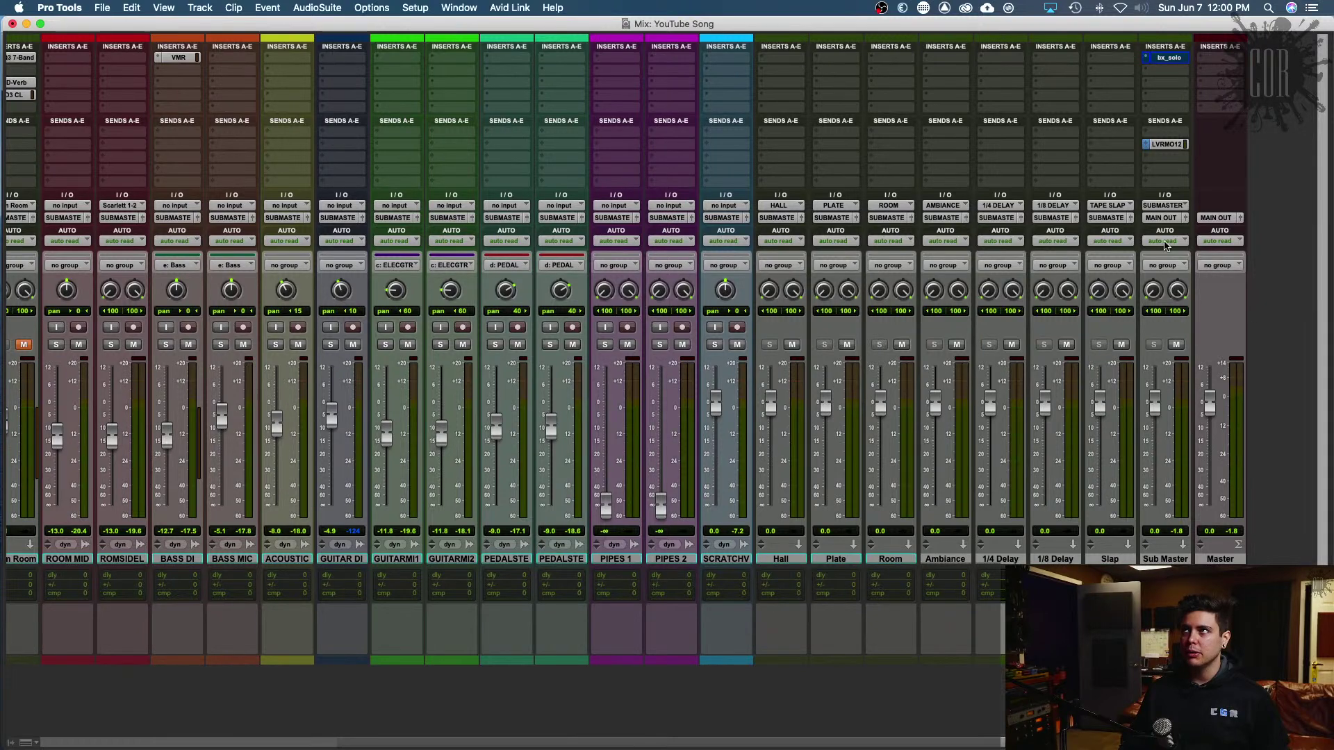
key("space")
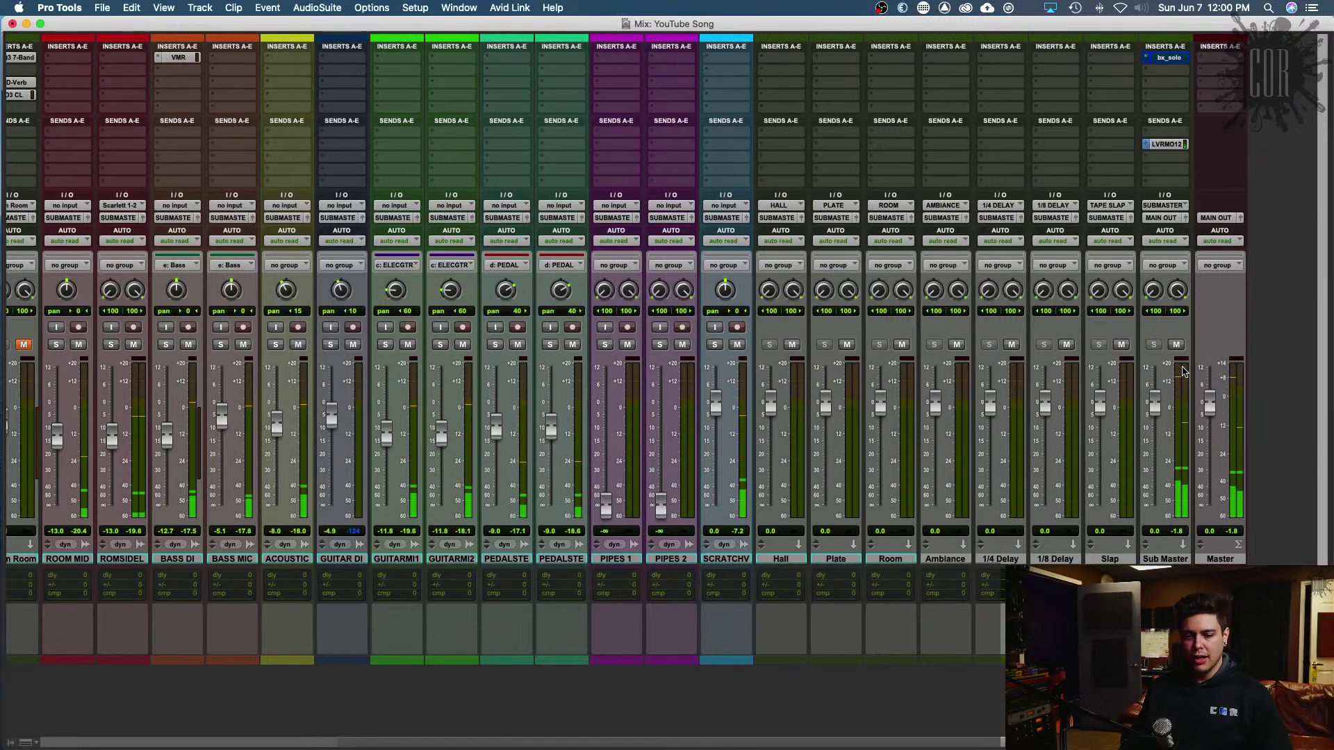
key("space")
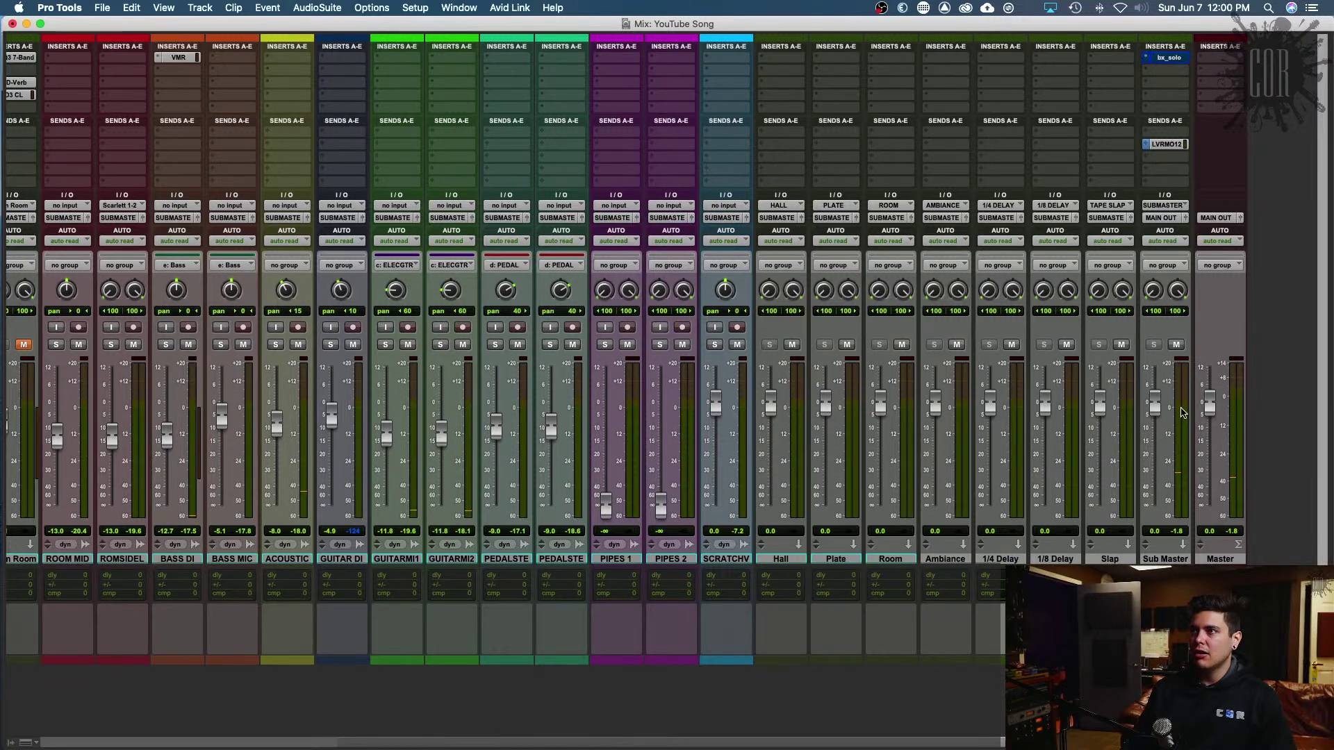
Step: Switch the track meters to Sample Peak and the Master meter to K-20, checking the levels during playback
right_click(1184, 412)
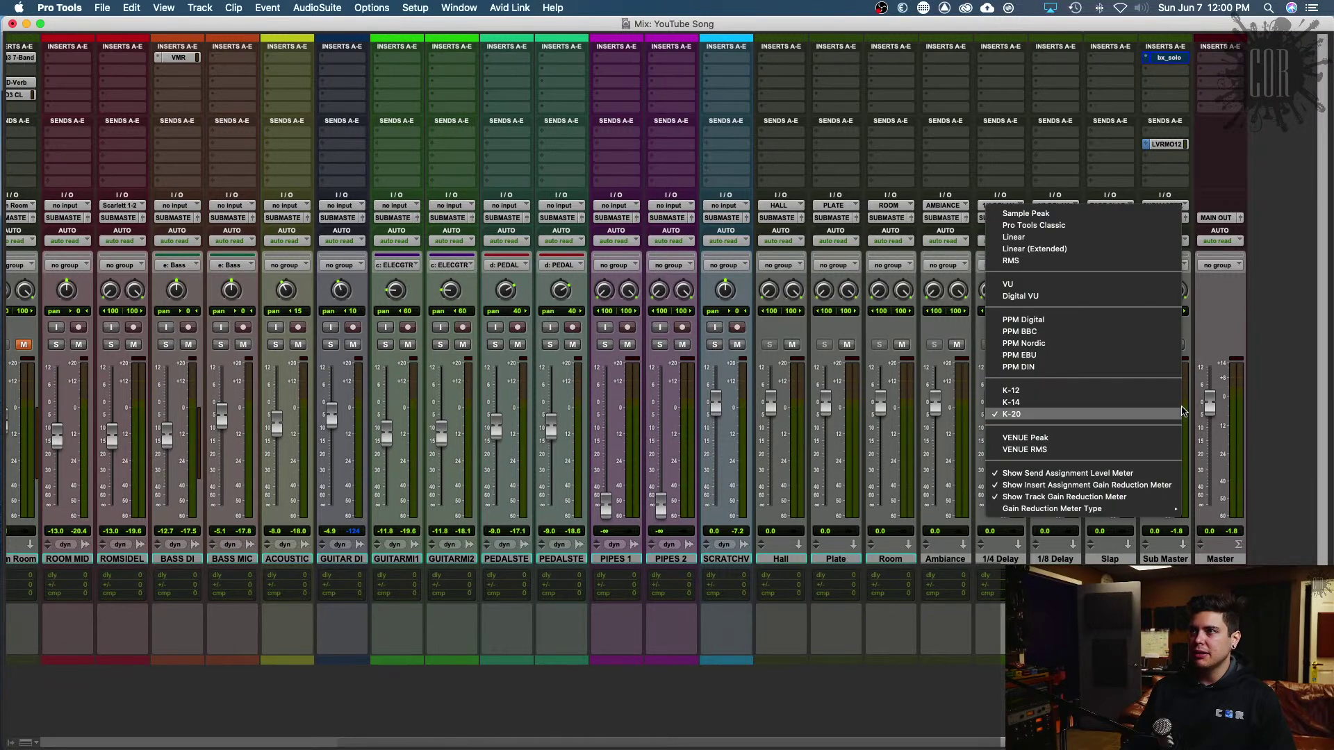
left_click(1040, 215)
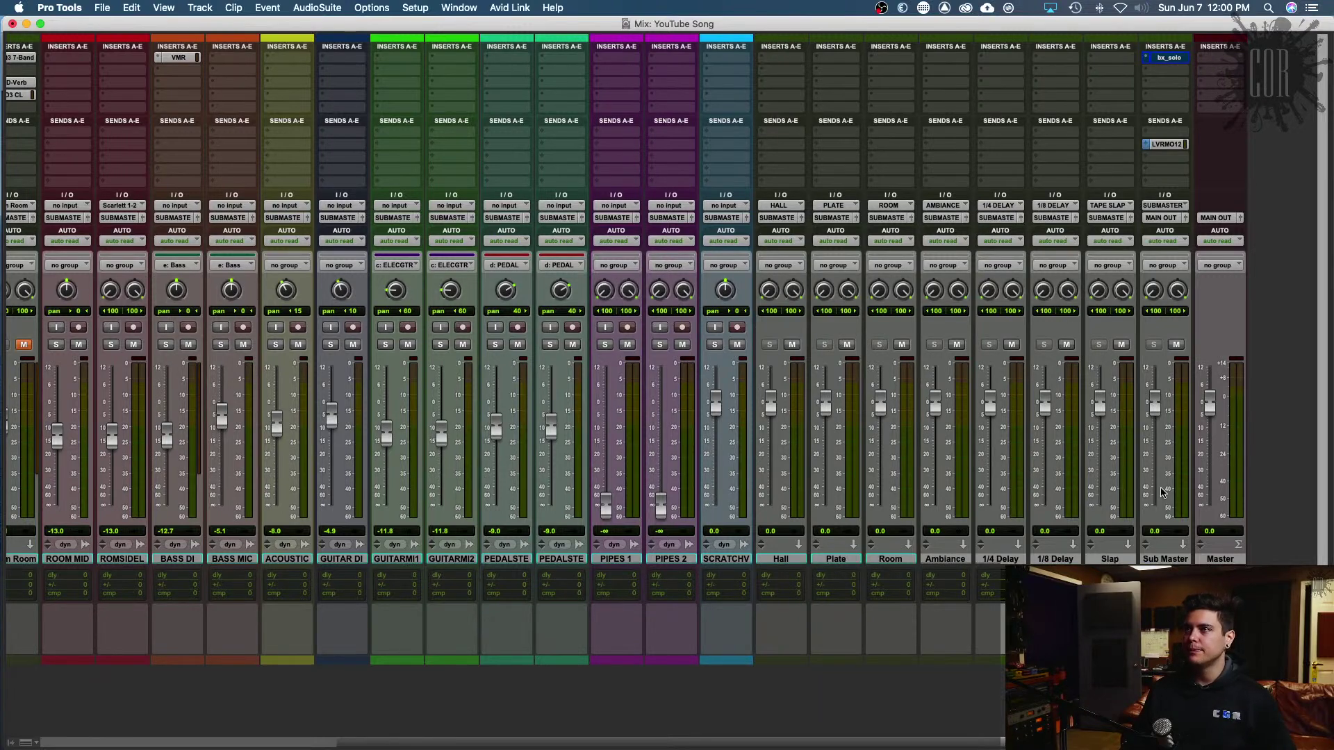
key("space")
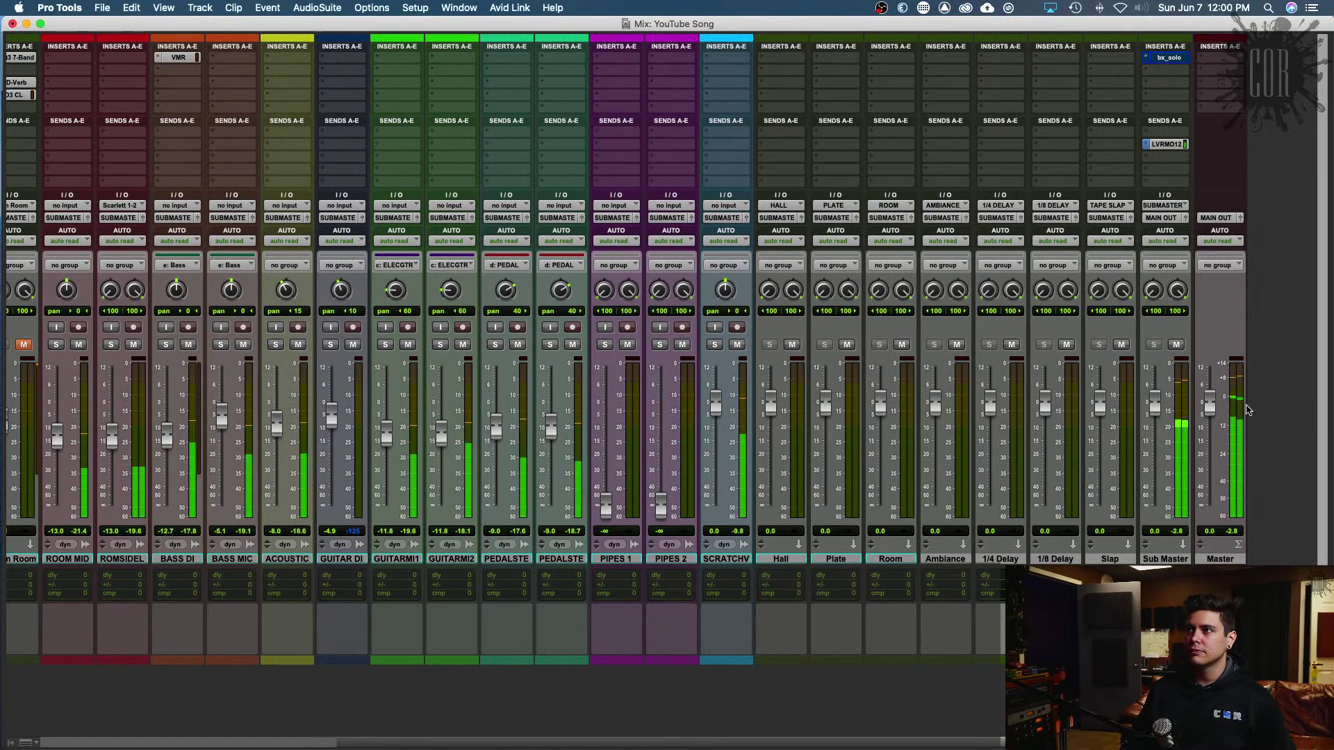
right_click(1242, 411)
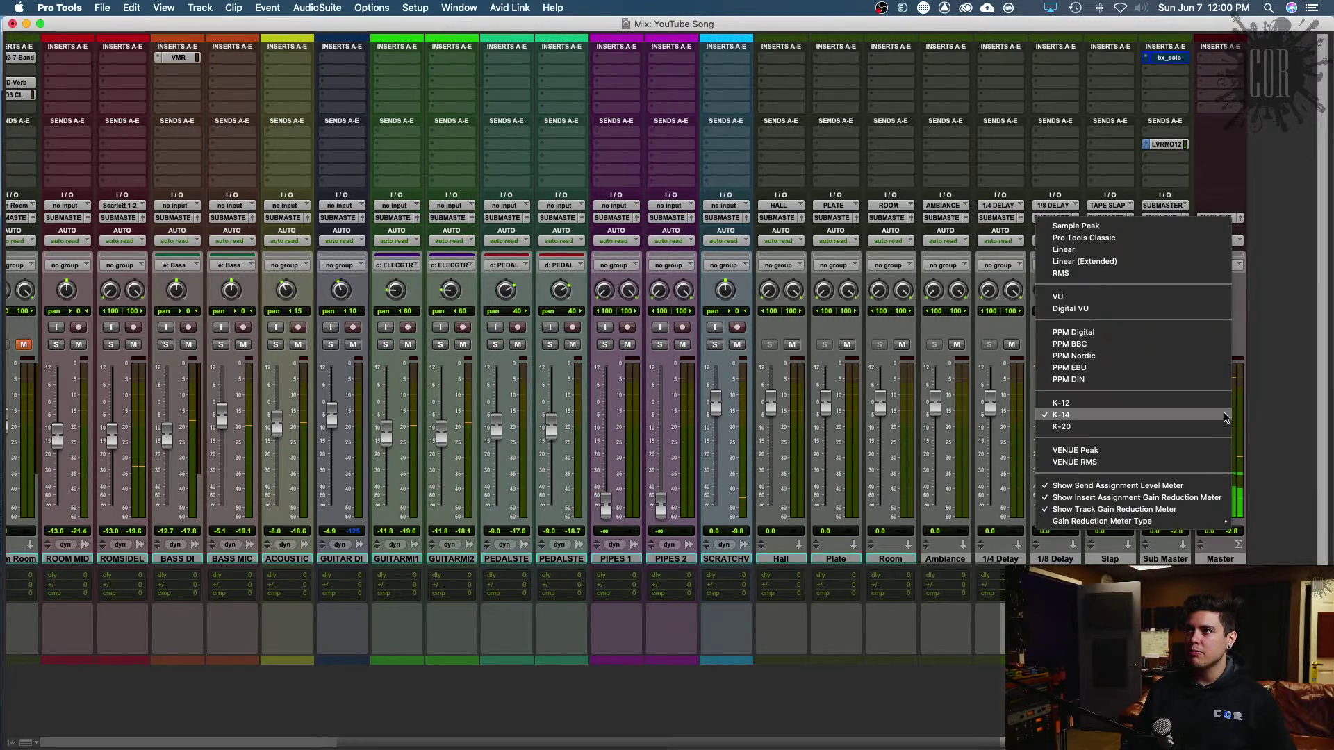
left_click(1223, 427)
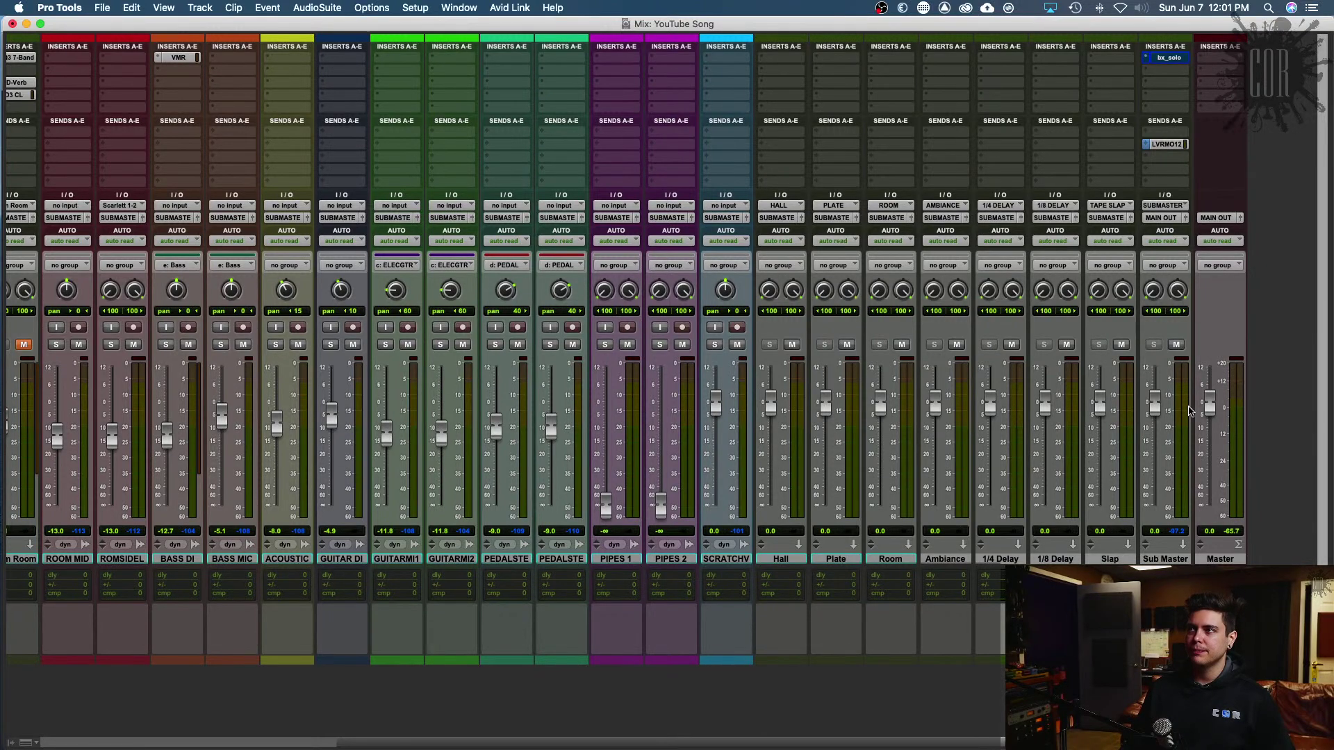
Step: Lower both electric guitar mic faders to -12.5 dB while the mix plays
key("space")
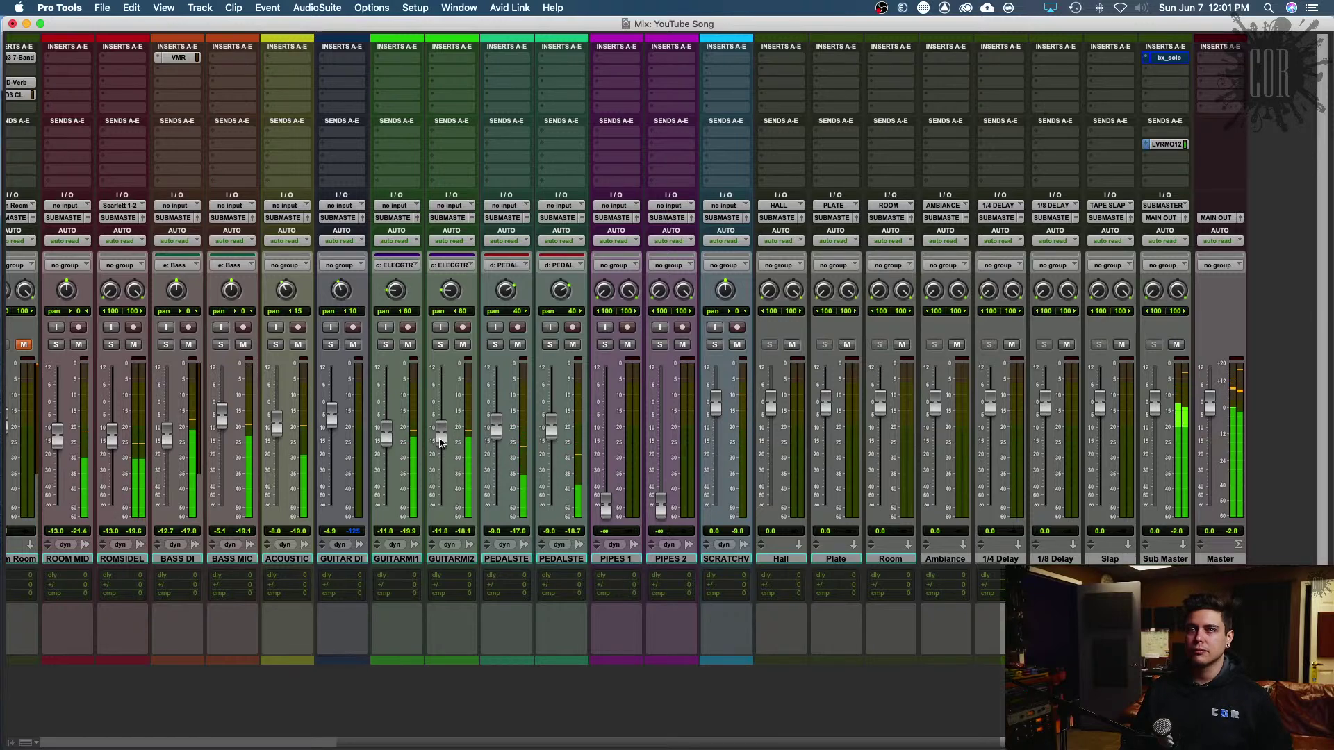
mouse_move(440, 443)
left_mouse_down()
mouse_move(435, 473)
mouse_move(435, 461)
left_mouse_up()
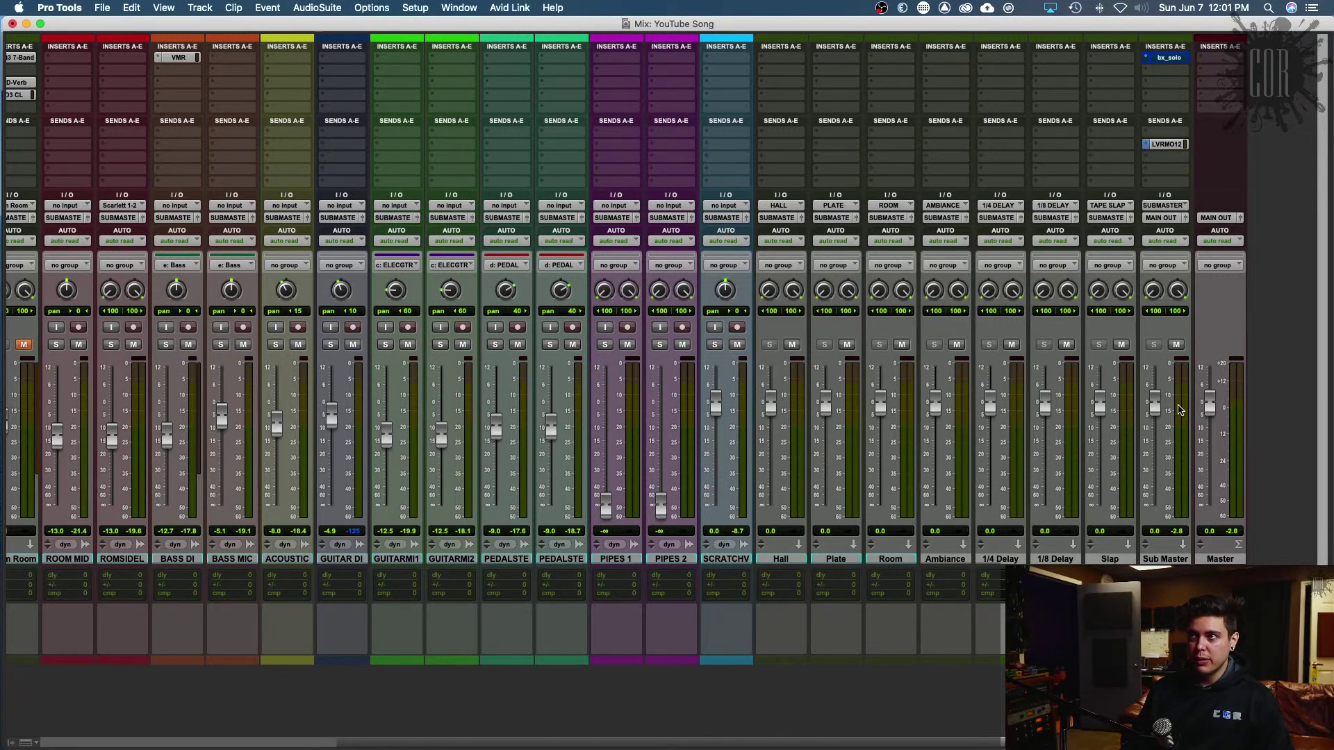
Step: Set the track meters to K-20 and the Master meter to K-14
right_click(1179, 410)
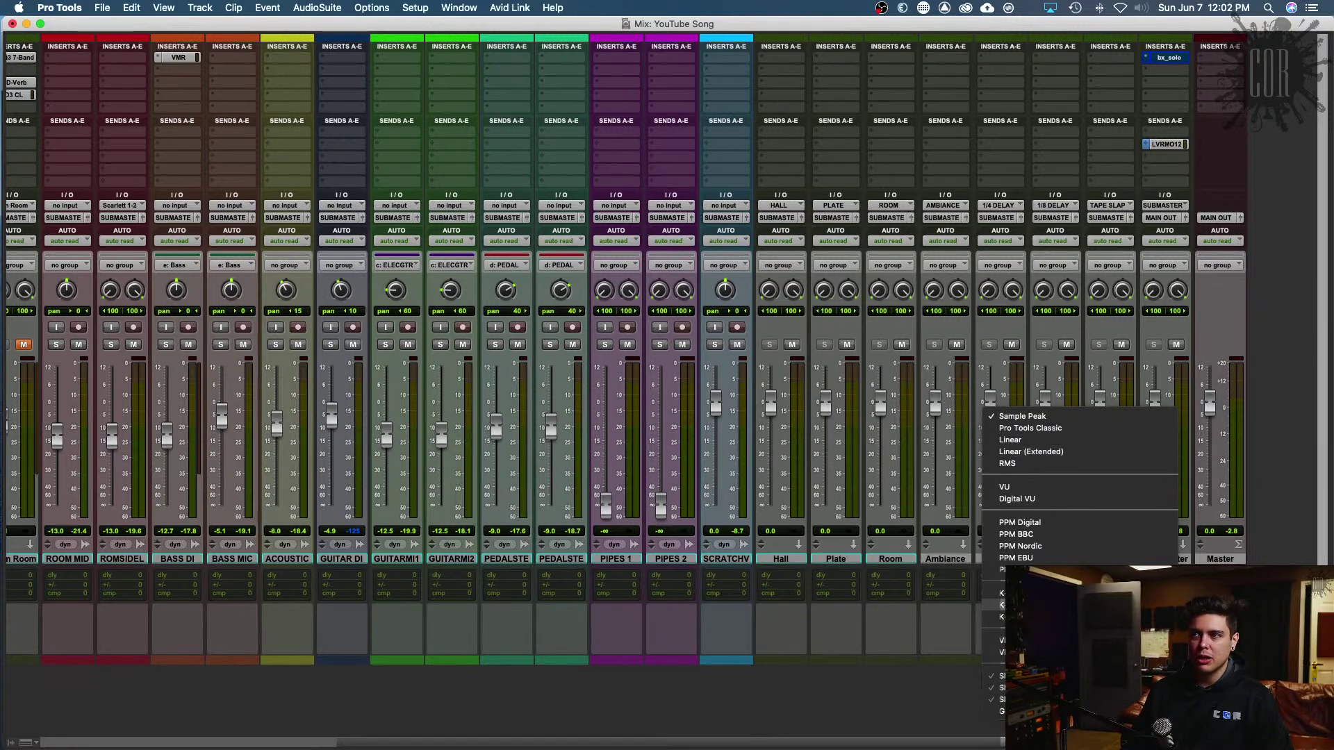
left_click(1042, 452)
right_click(1236, 434)
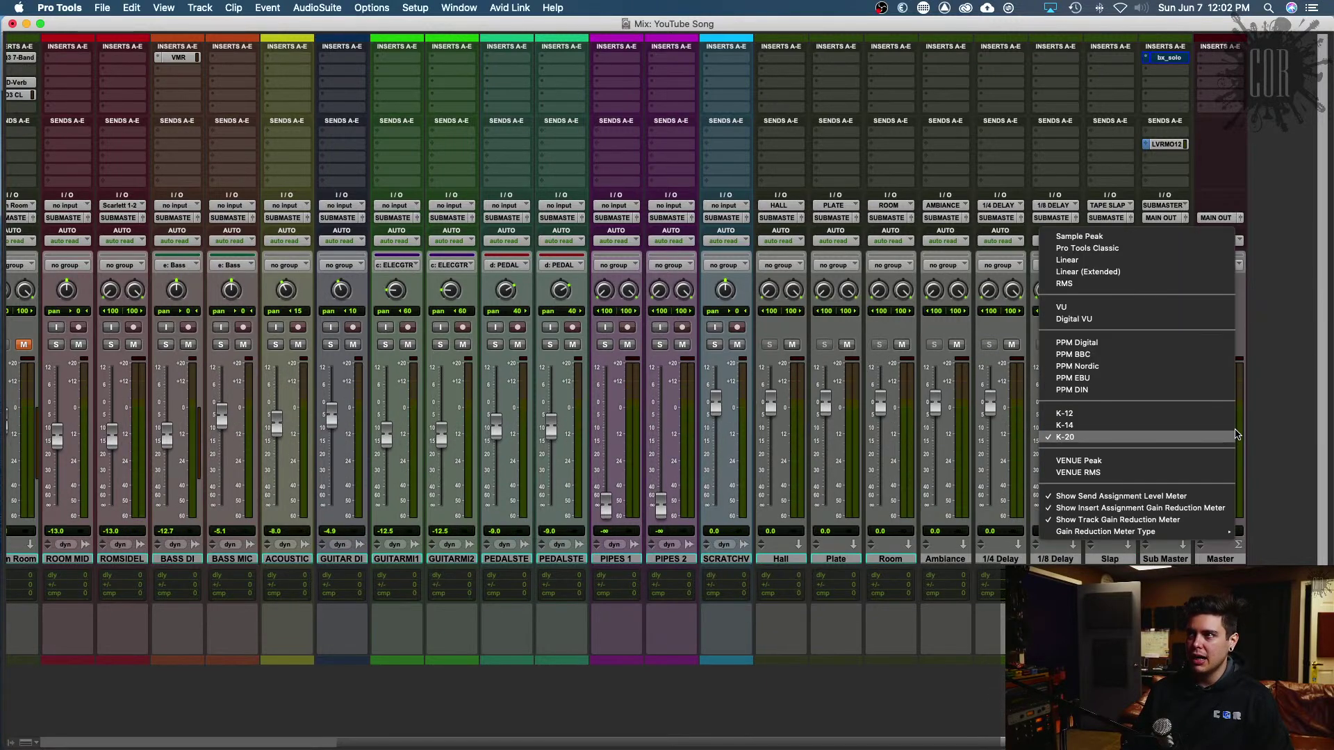
left_click(1209, 430)
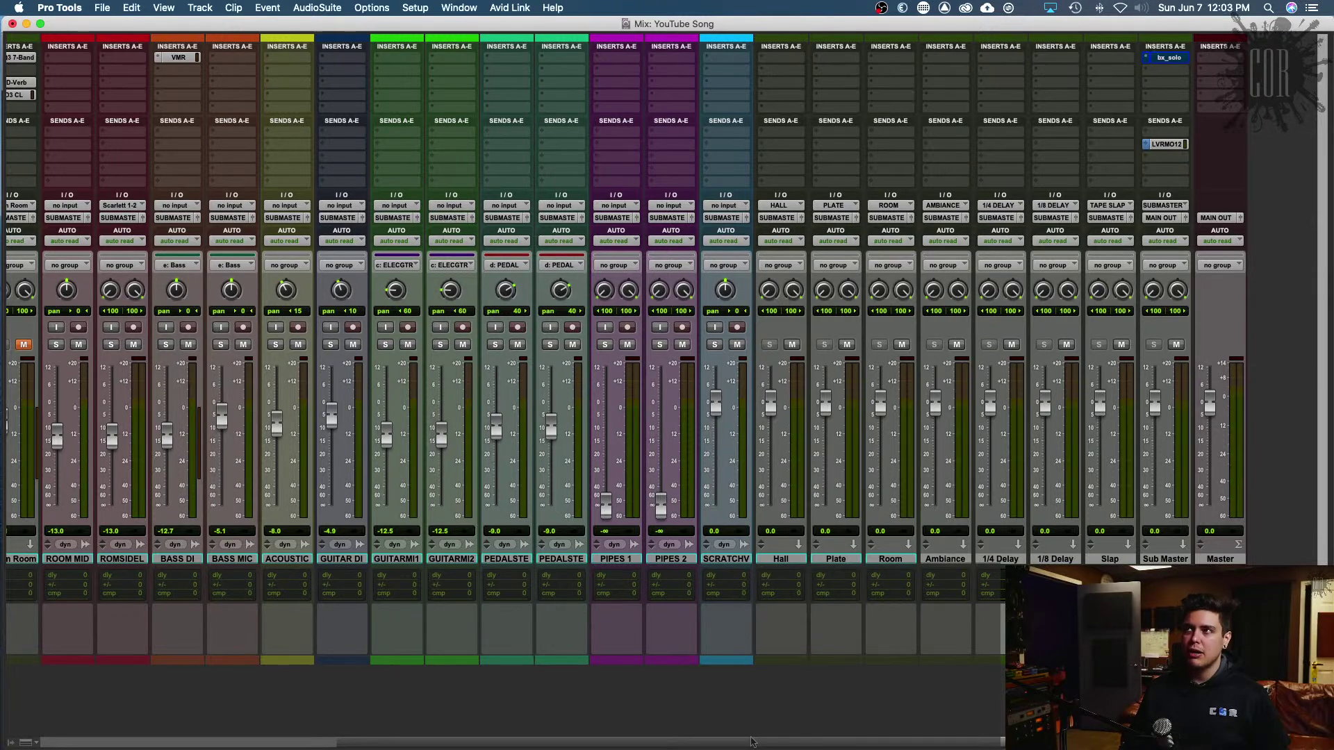
scroll(751, 742, "left", 3)
scroll(657, 745, "left", 3)
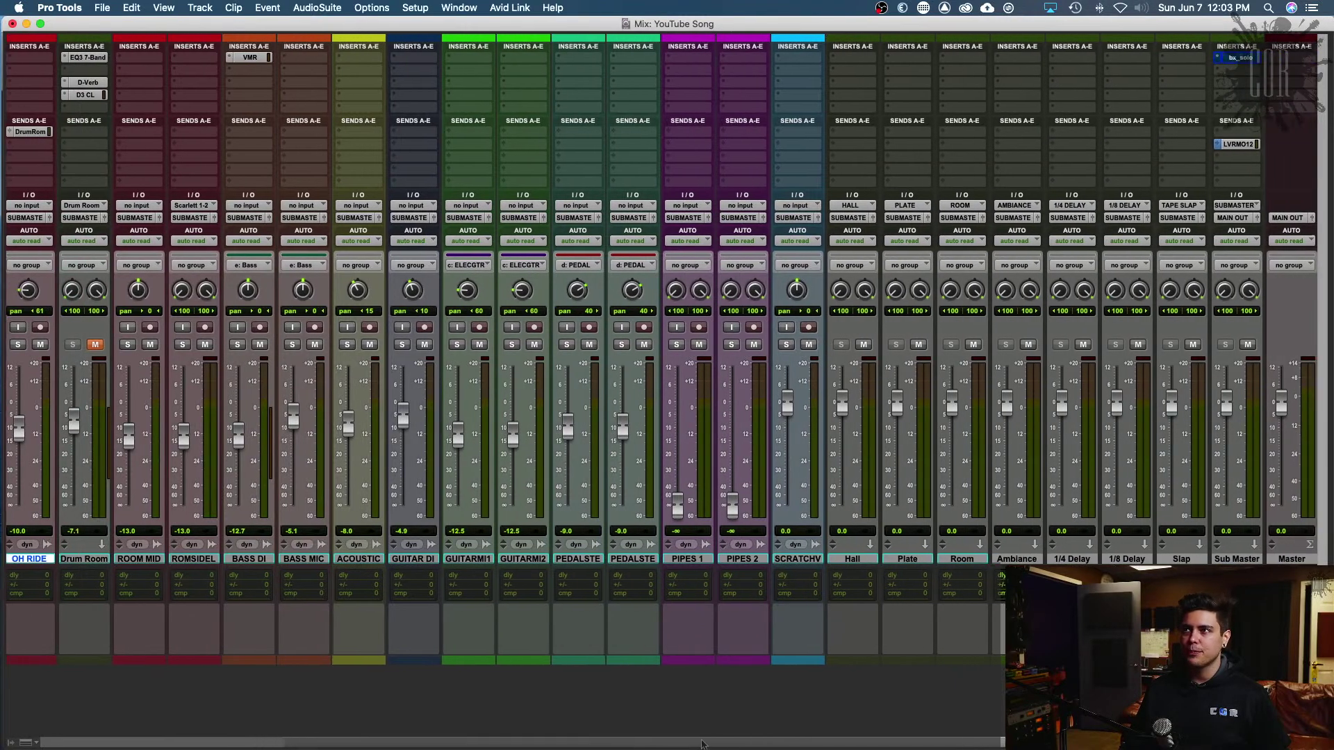
scroll(551, 747, "left", 3)
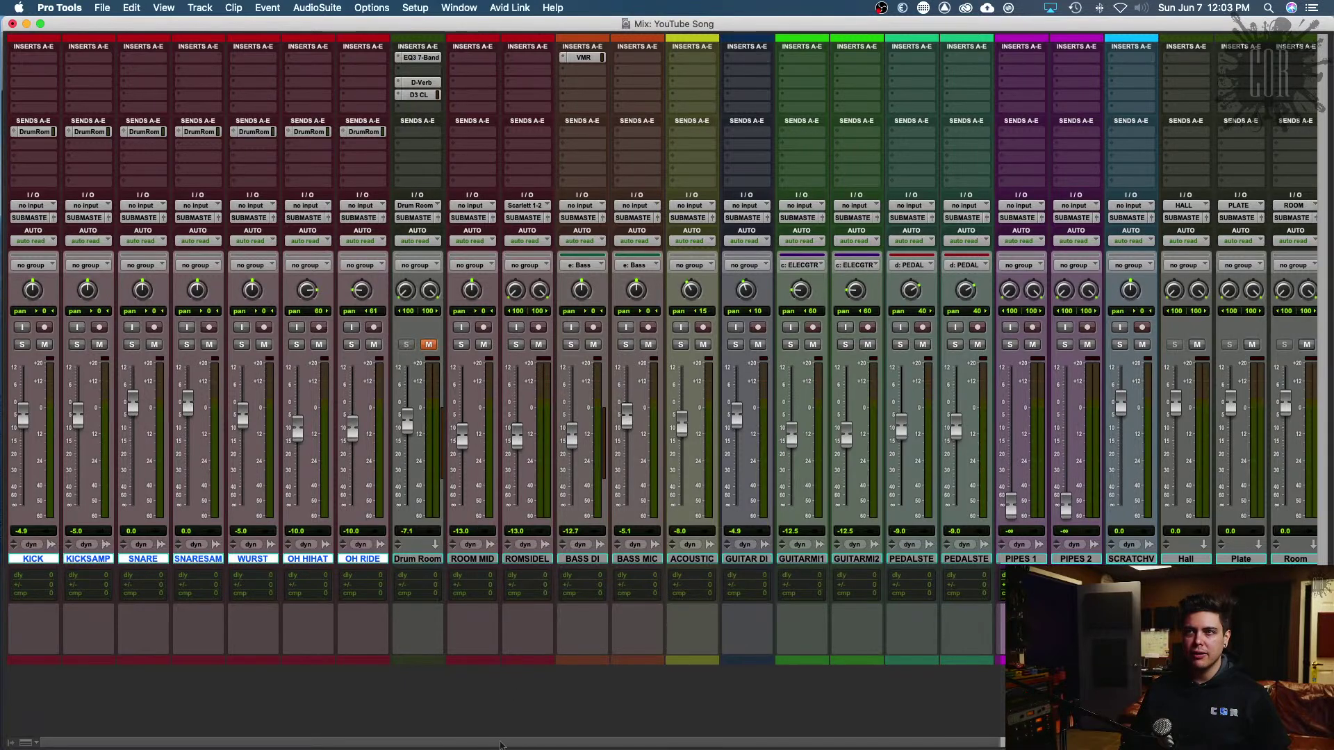
scroll(500, 744, "right", 6)
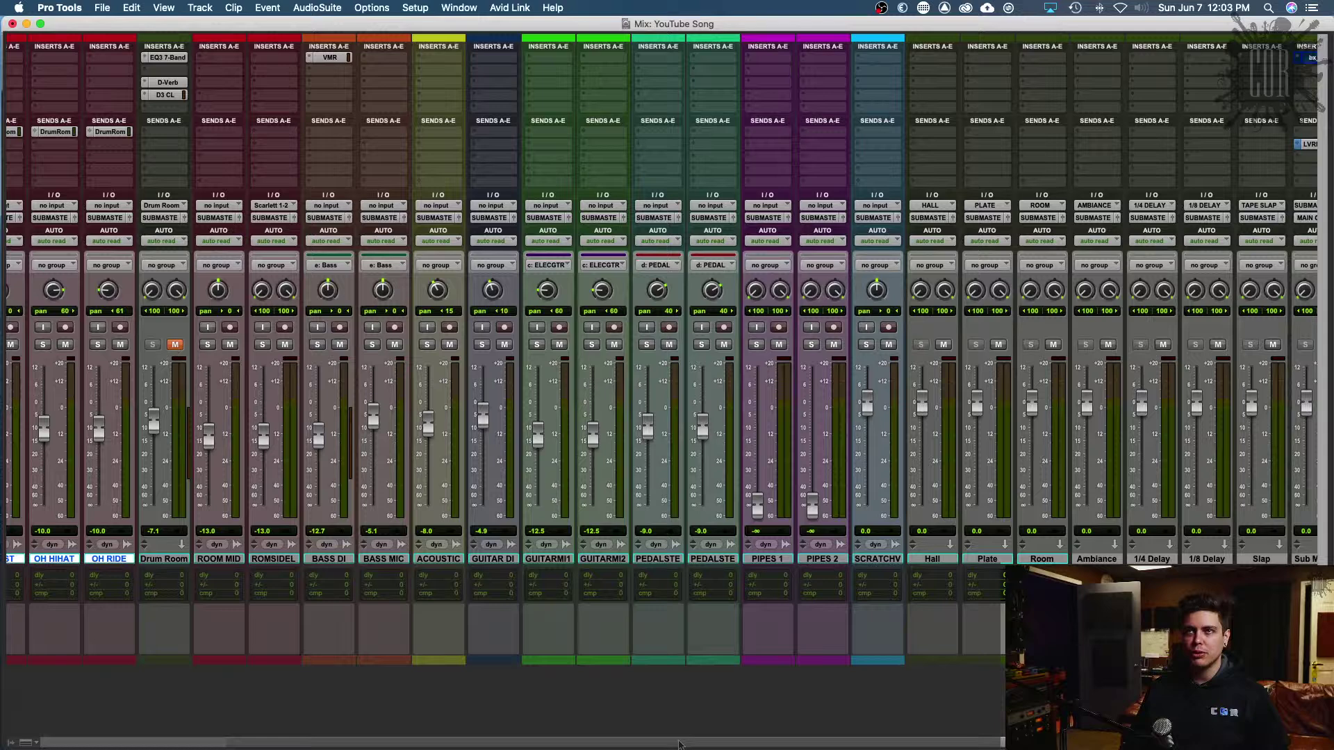
Step: Replace the bx_solo plug-in on the Sub Master's first insert with the stereo VBC FG-Grey compressor
scroll(679, 745, "right", 3)
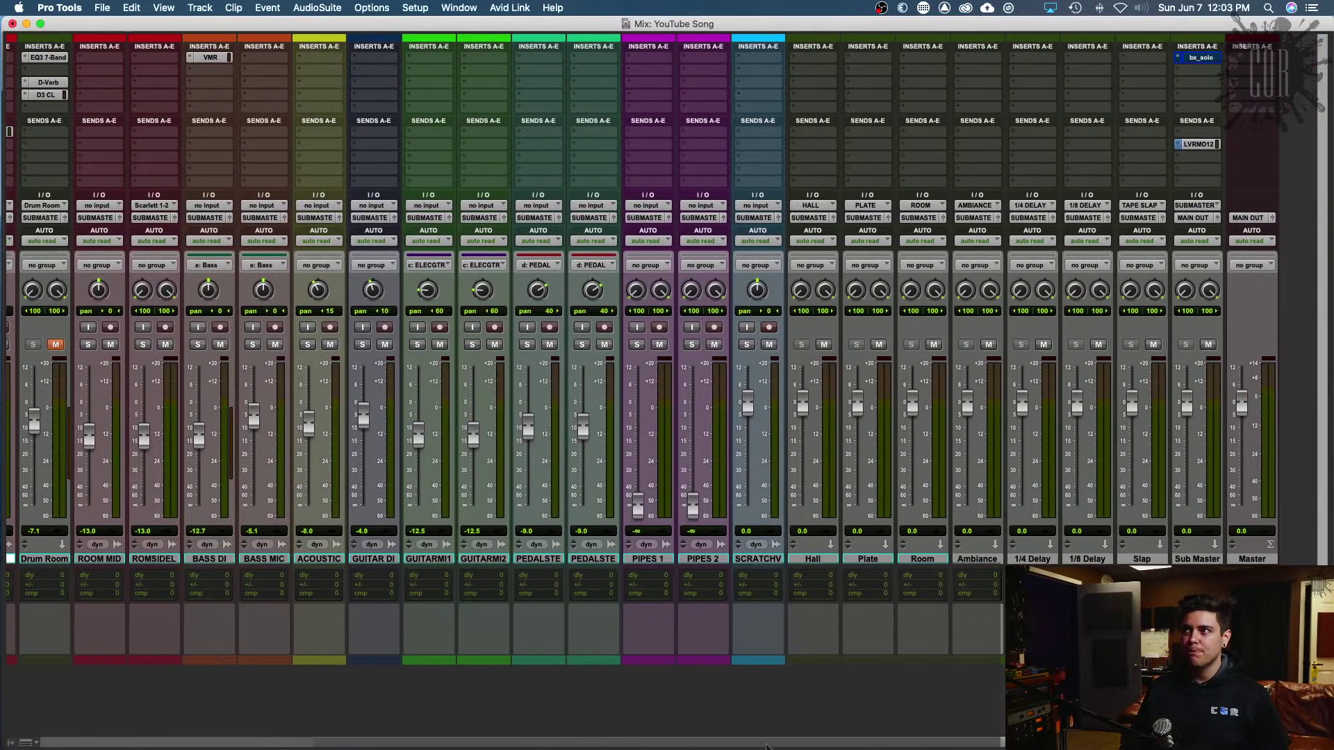
scroll(767, 745, "right", 2)
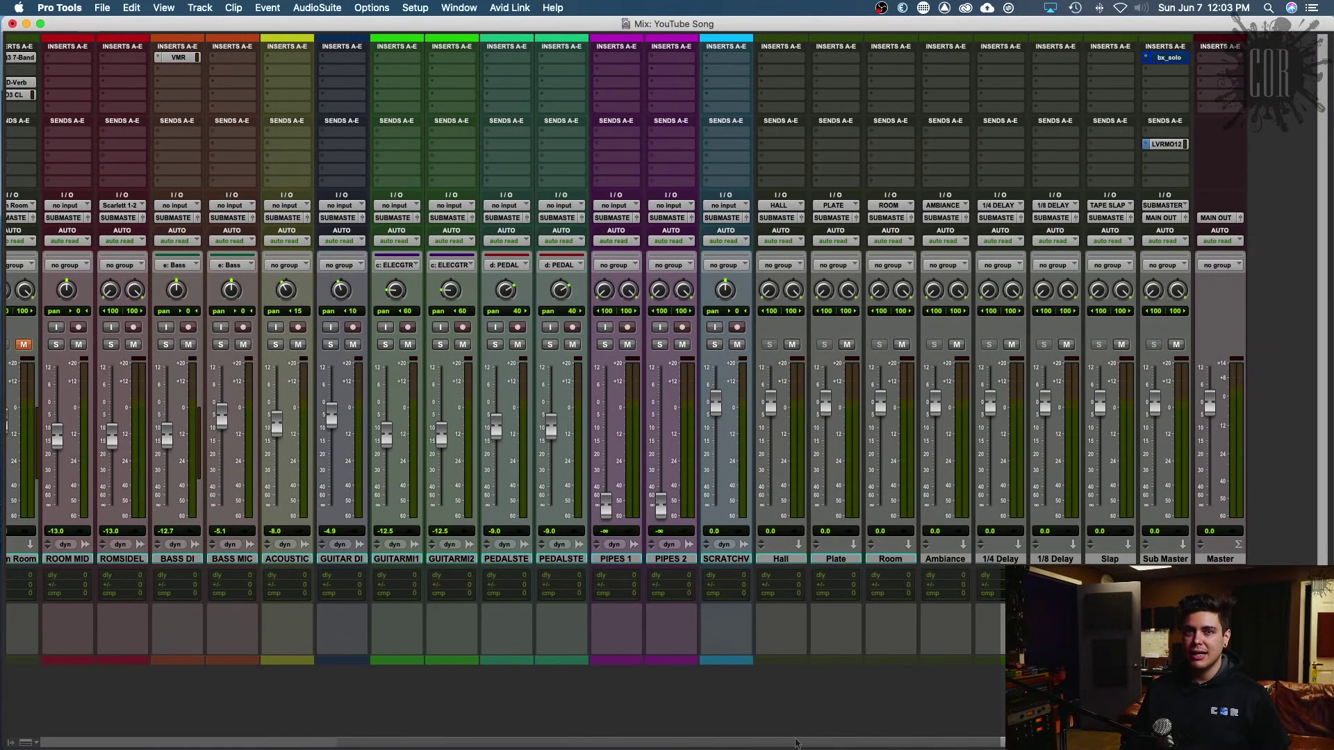
scroll(806, 743, "left", 2)
scroll(854, 739, "right", 2)
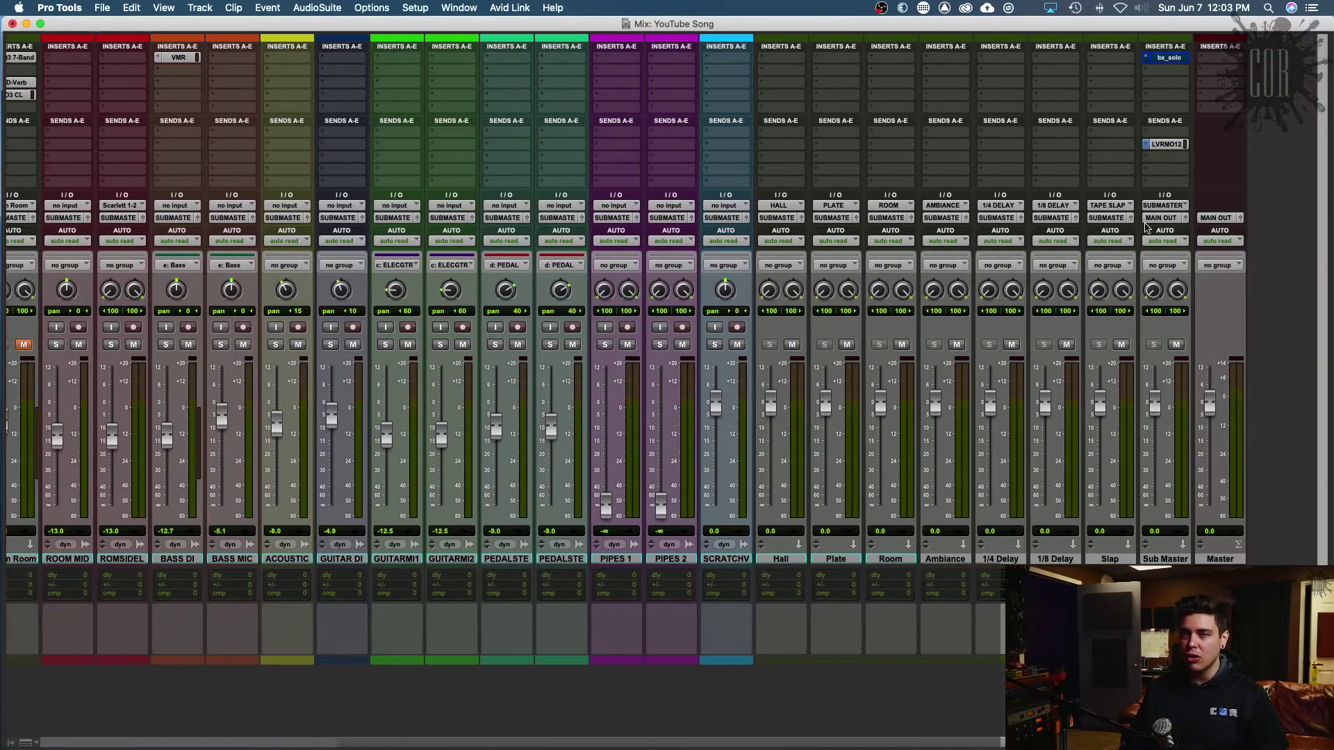
left_click(1150, 61)
mouse_move(1195, 57)
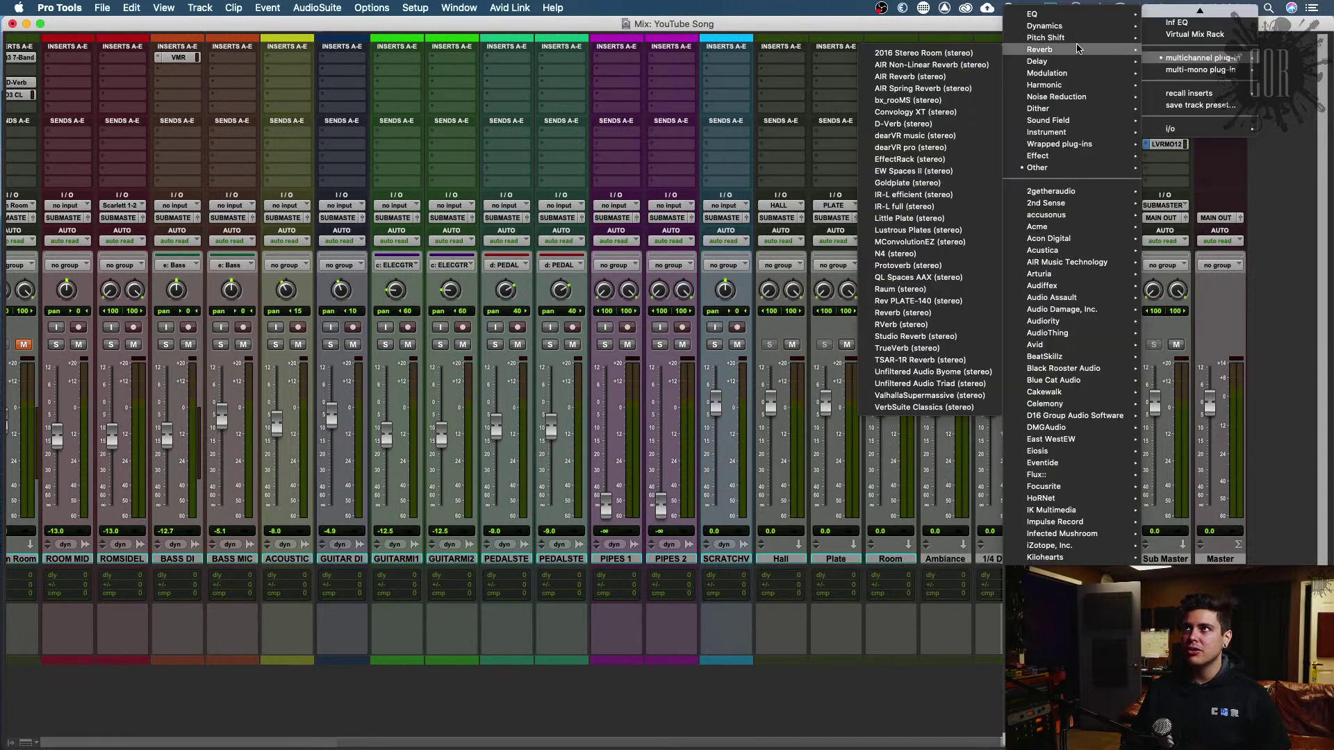
mouse_move(1073, 31)
scroll(903, 514, "down", 5)
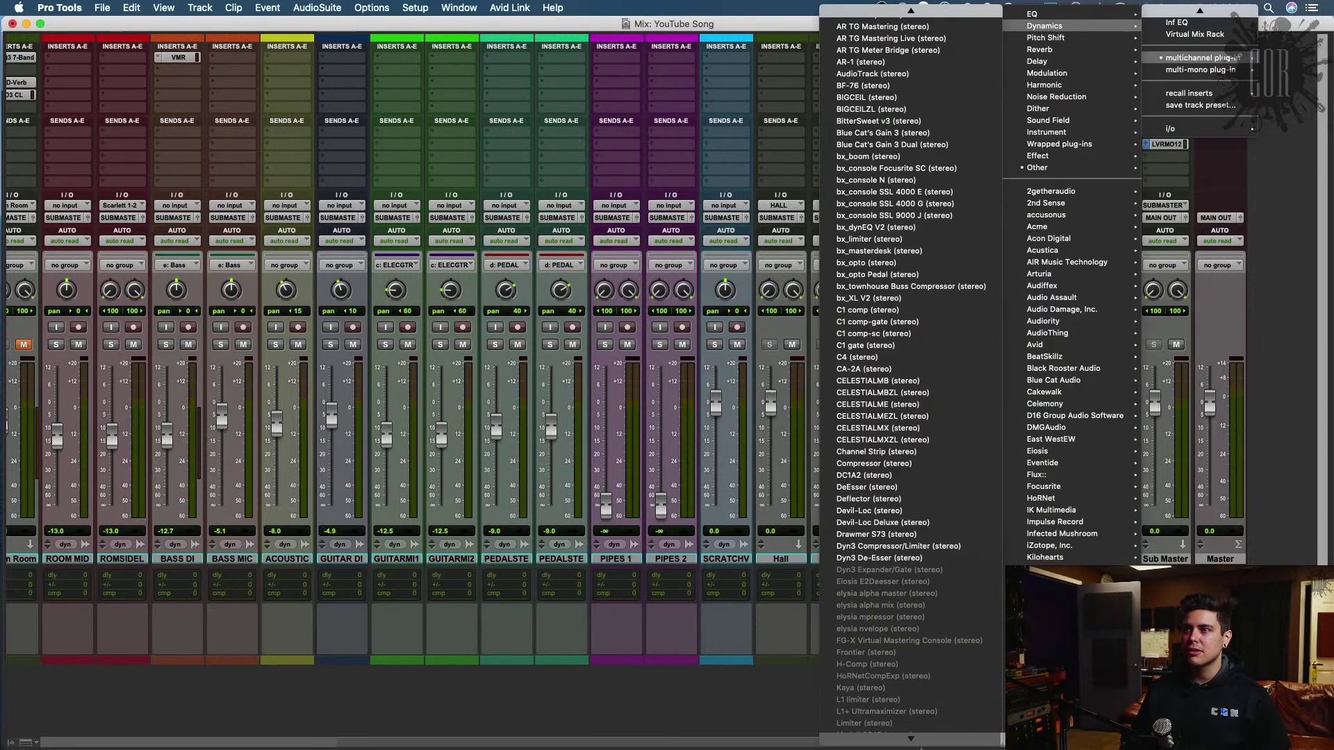
scroll(903, 514, "down", 20)
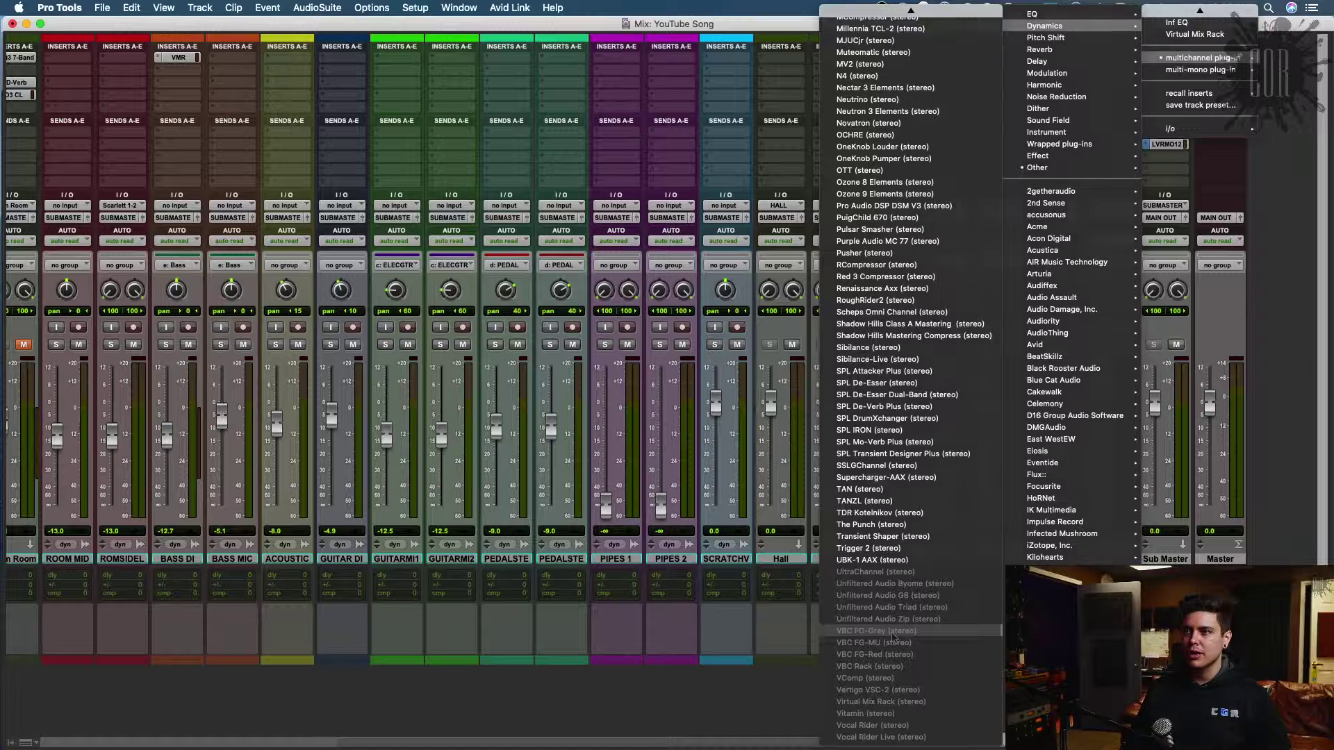
key("Escape")
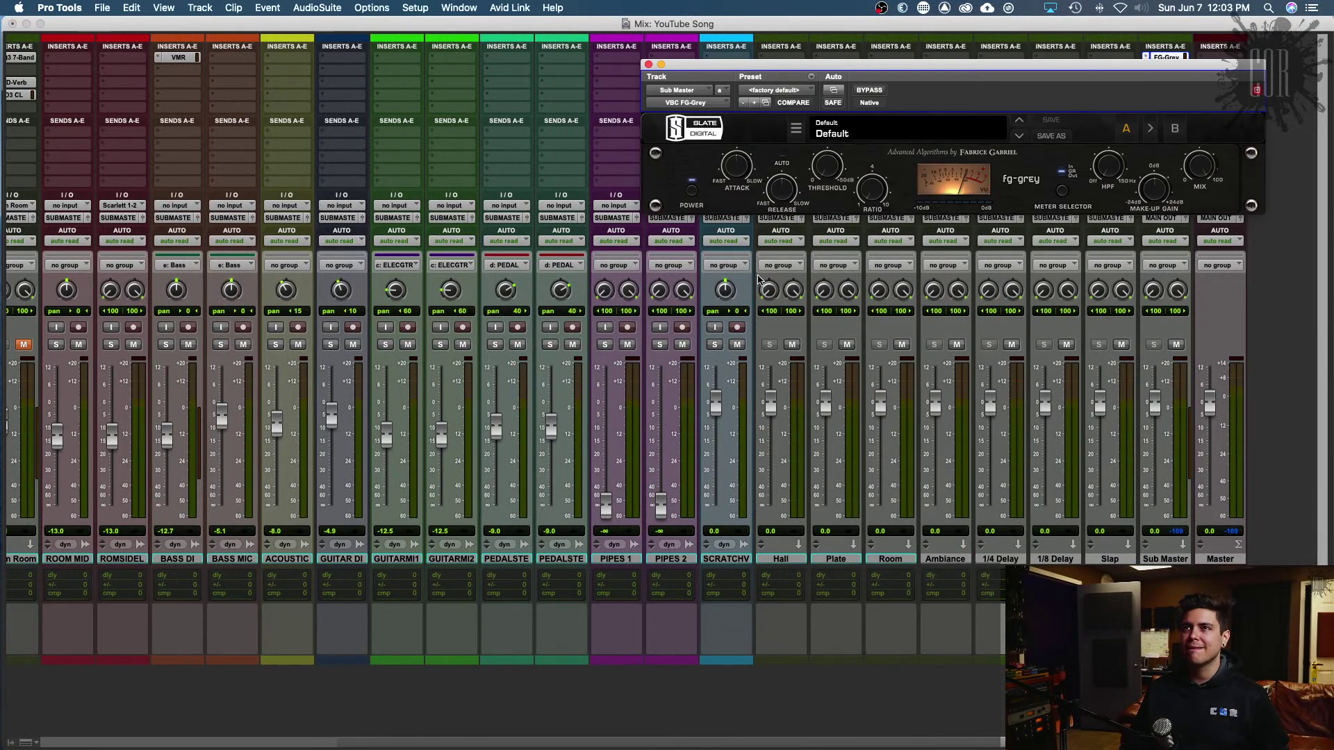
Step: Enable auto release on the FG-Grey compressor and adjust its attack
left_click(783, 164)
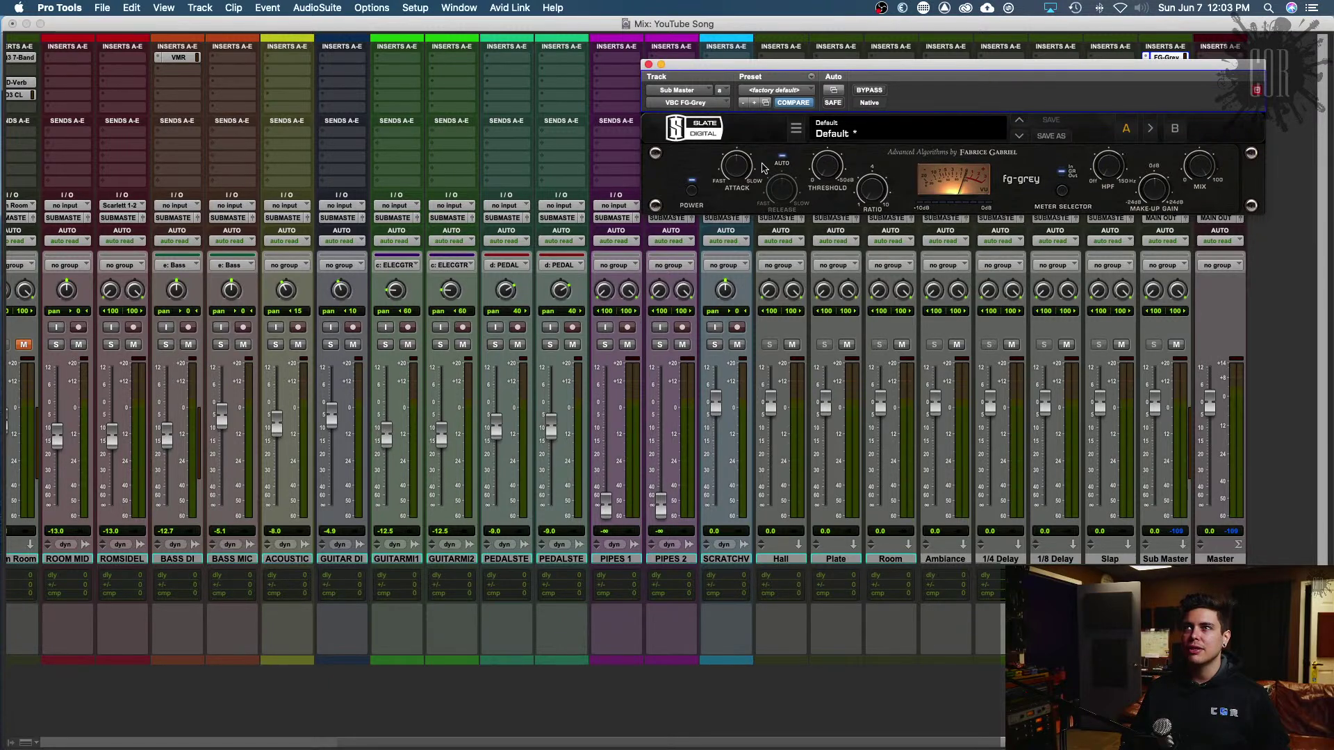
mouse_move(749, 169)
left_click_drag(749, 168, 746, 197)
mouse_move(866, 191)
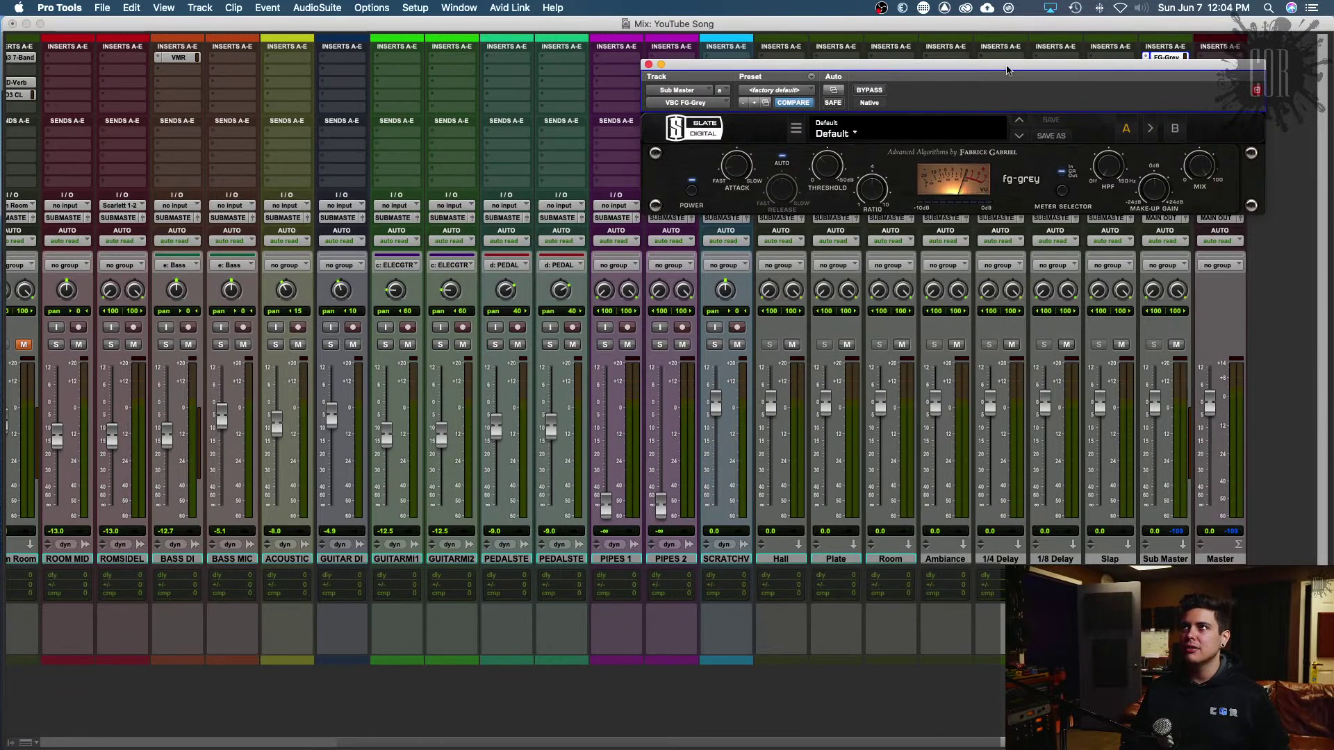
Step: Play the mix while setting the FG-Grey threshold to about -12.1 dB and adjusting its make-up gain
left_click_drag(1008, 70, 828, 73)
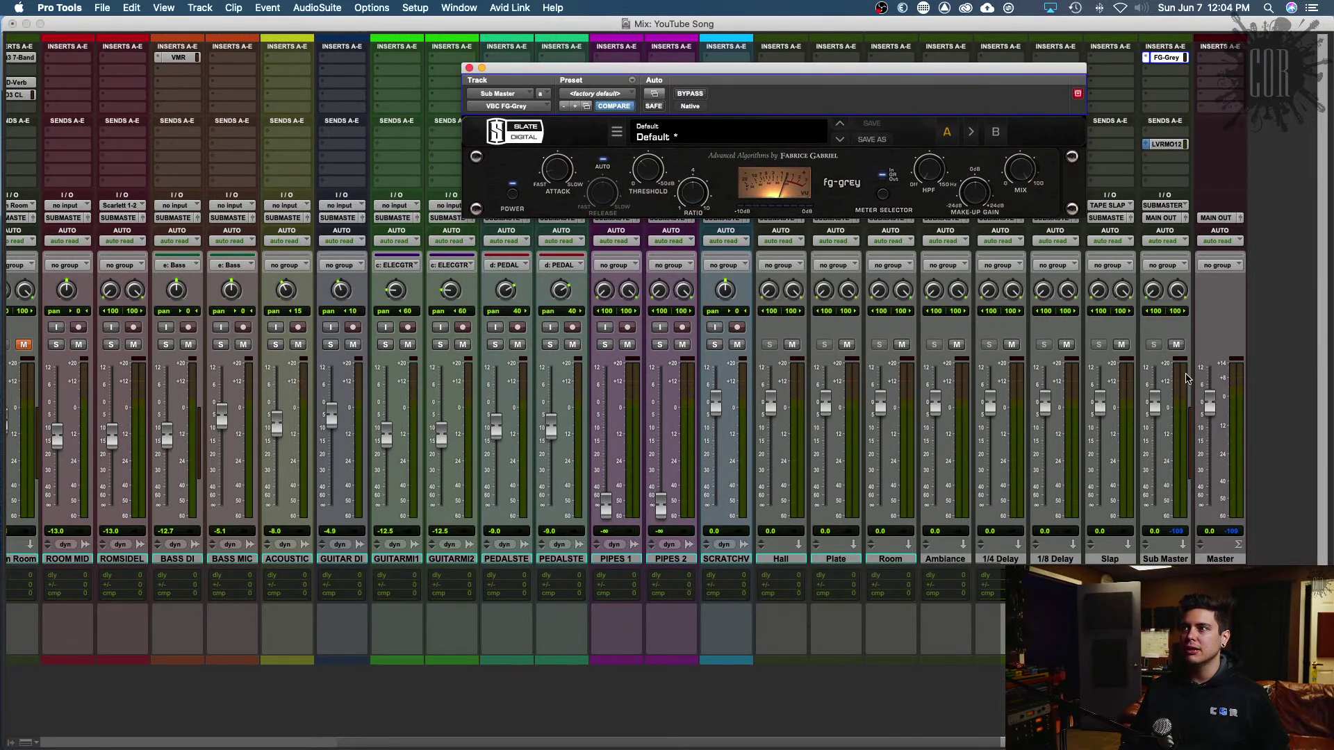
key("space")
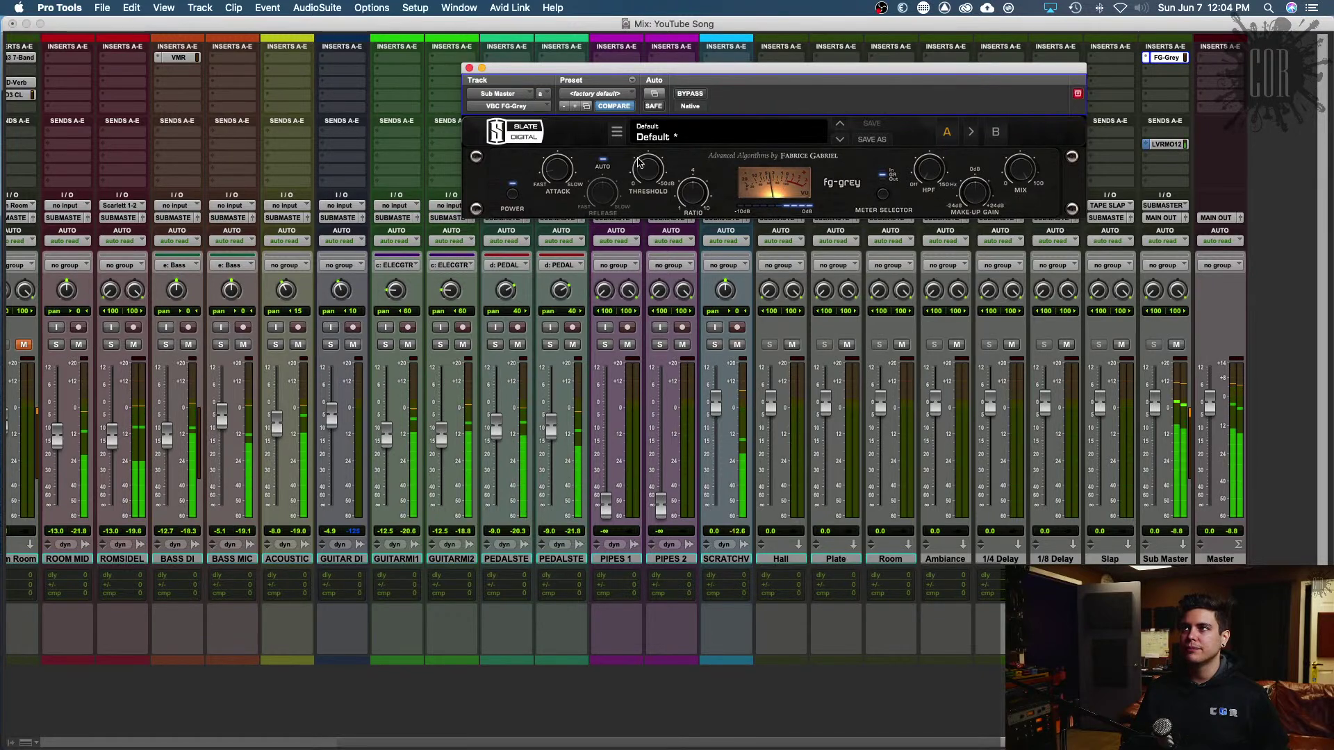
mouse_move(655, 193)
scroll(650, 193, "up", 7)
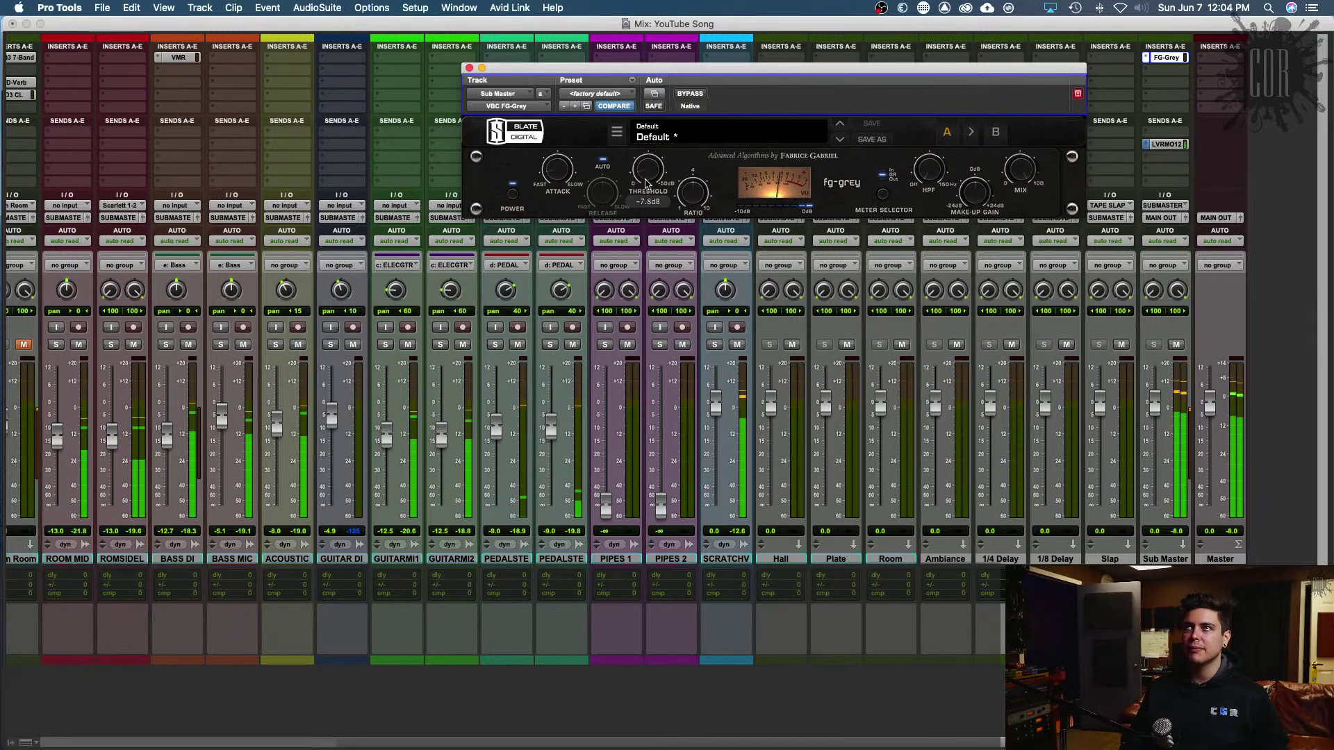
scroll(646, 168, "down", 3)
scroll(646, 168, "up", 1)
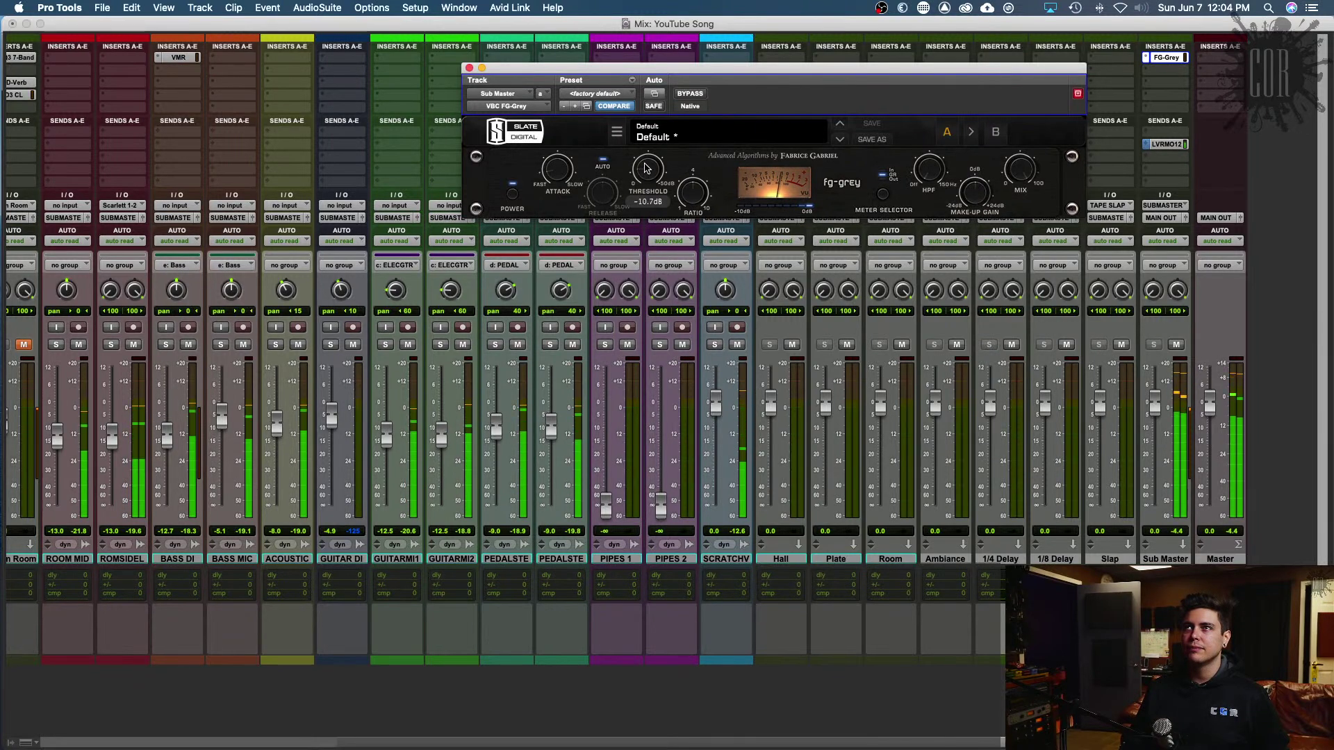
scroll(646, 169, "up", 2)
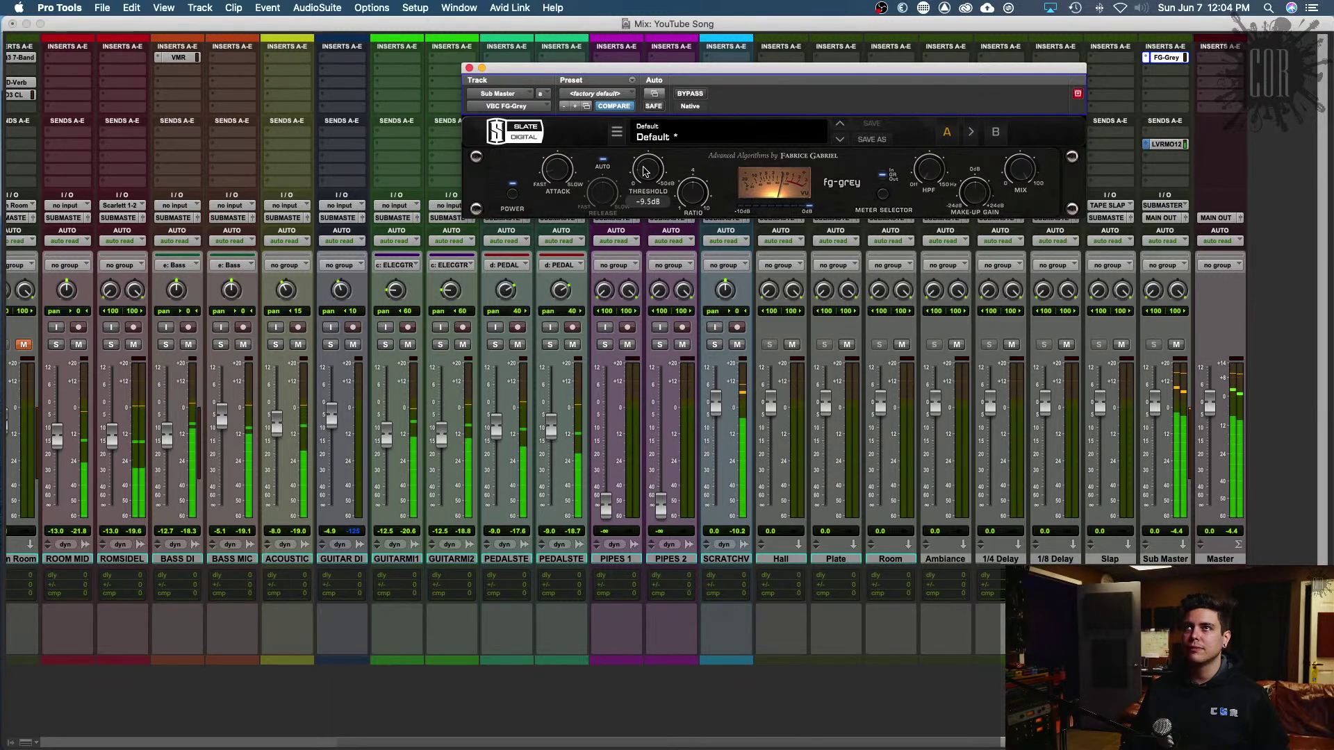
scroll(646, 168, "down", 2)
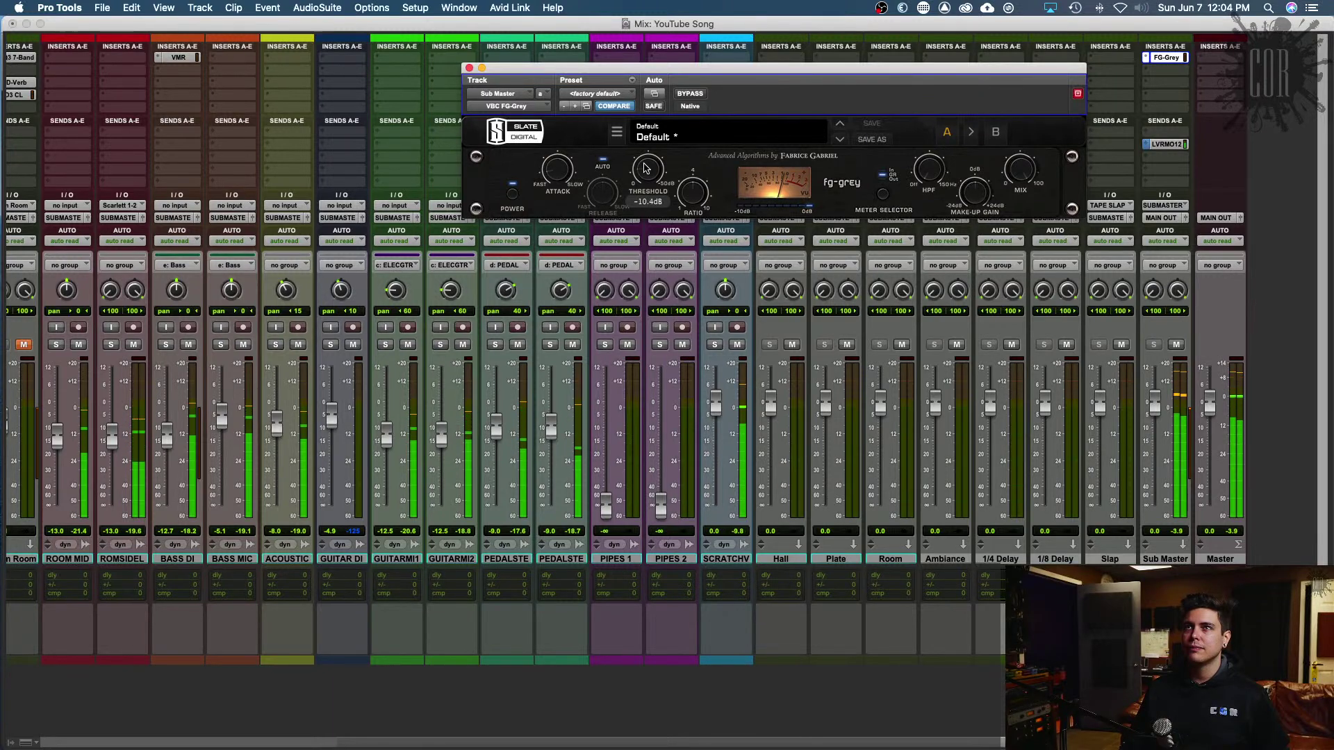
scroll(646, 164, "down", 1)
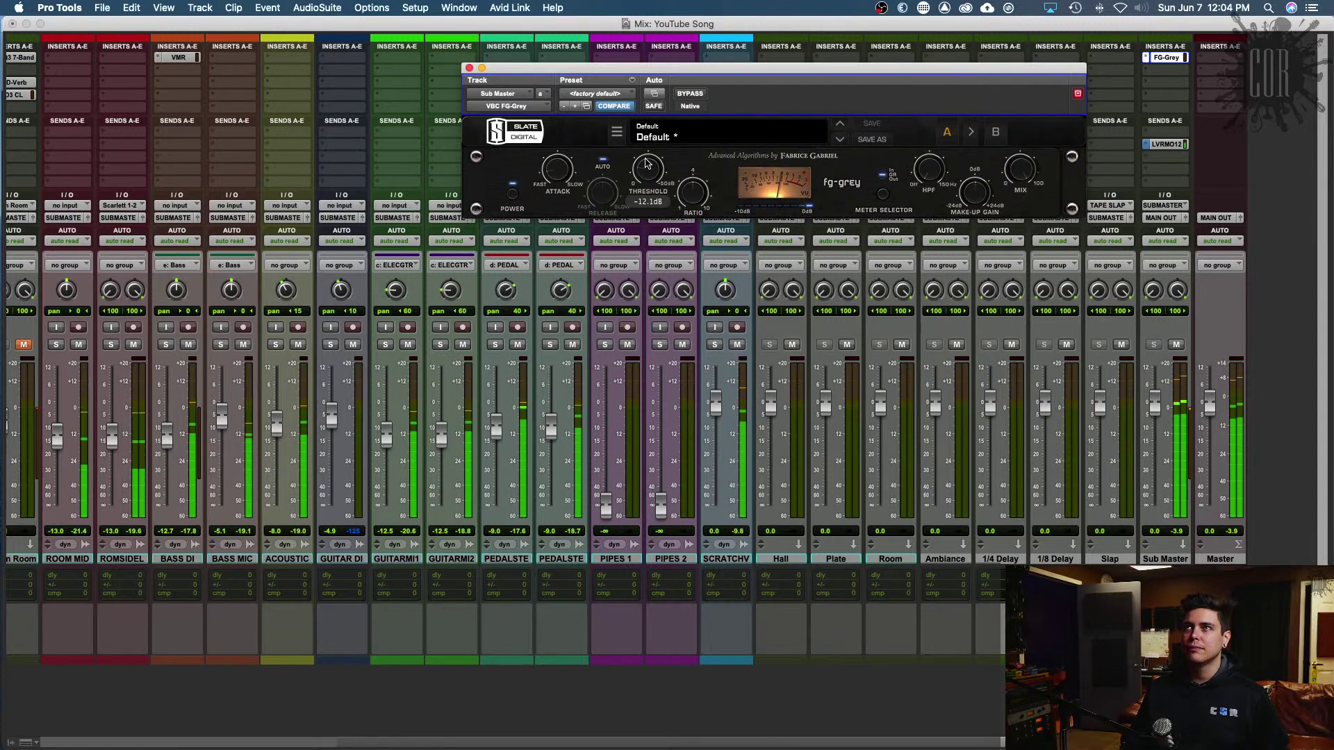
mouse_move(967, 198)
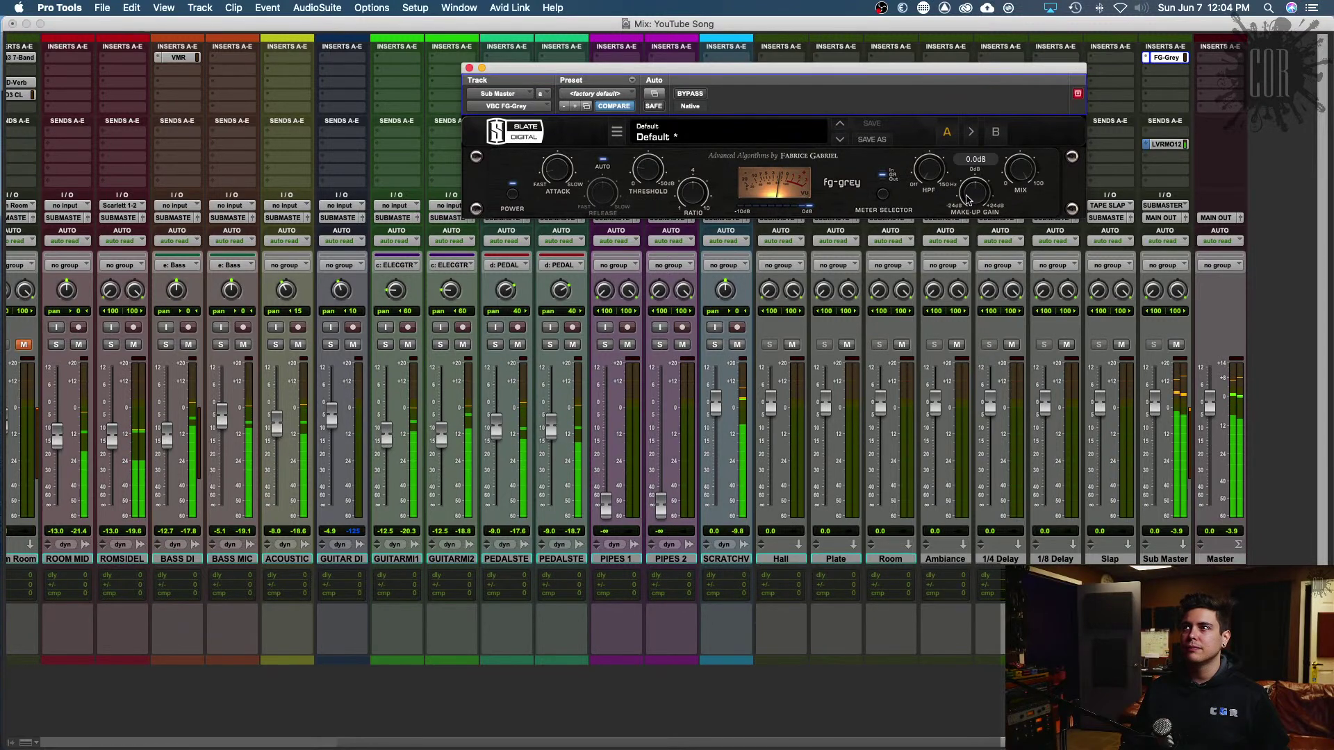
left_click_drag(968, 198, 968, 186)
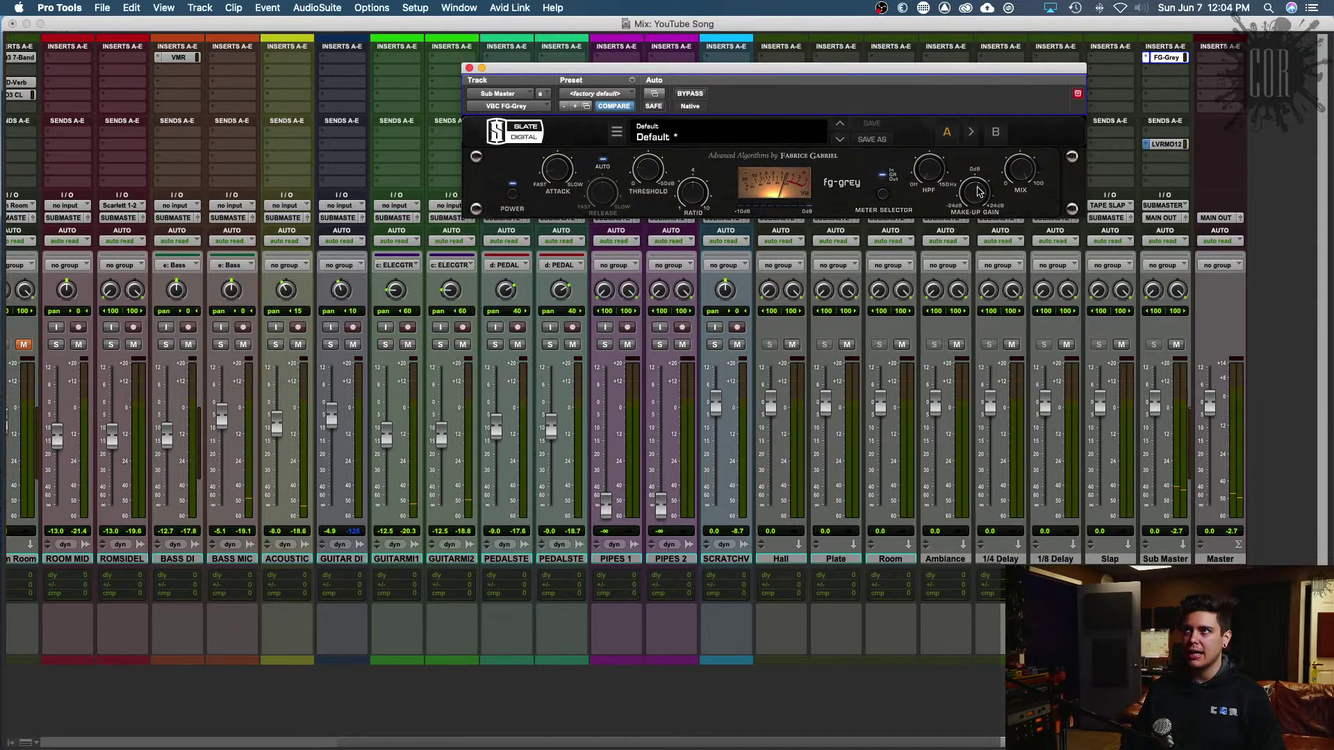
Step: Remove the FG-Grey compressor from the Sub Master's first insert
left_click(518, 106)
left_click(534, 22)
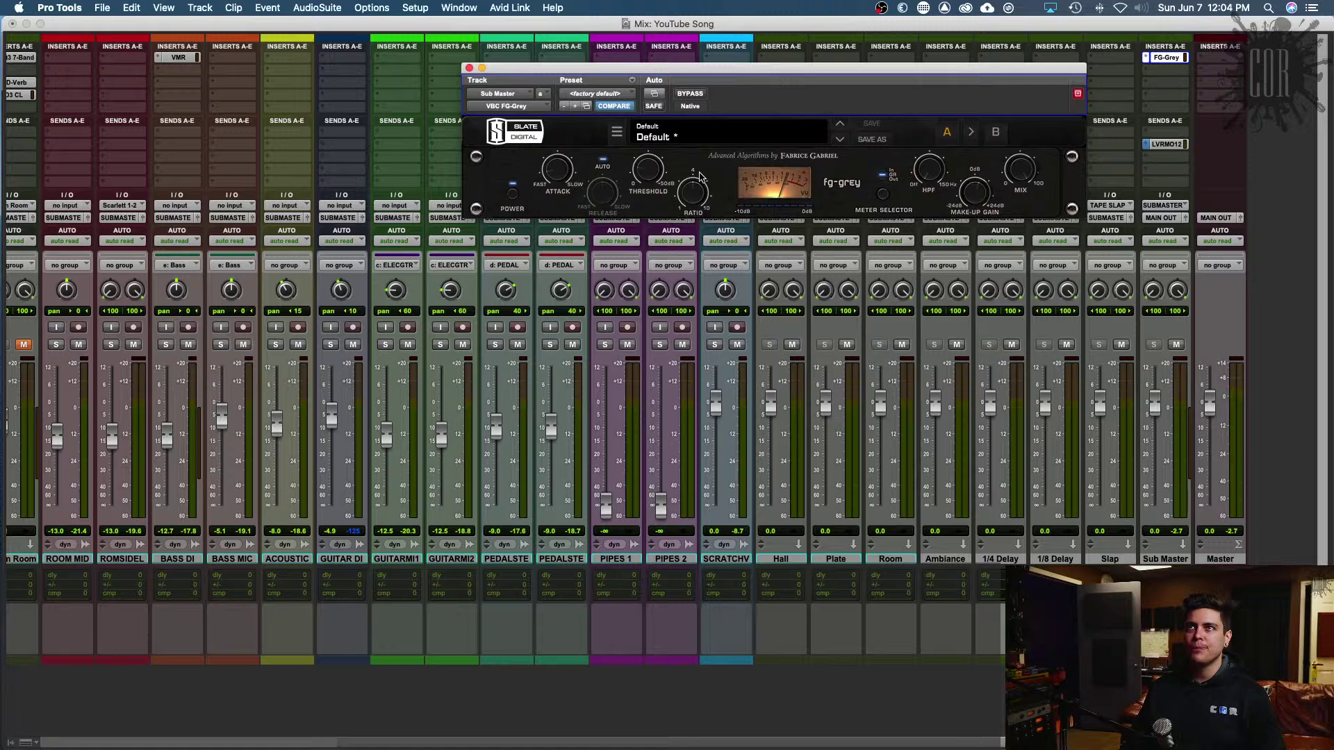
left_click(469, 68)
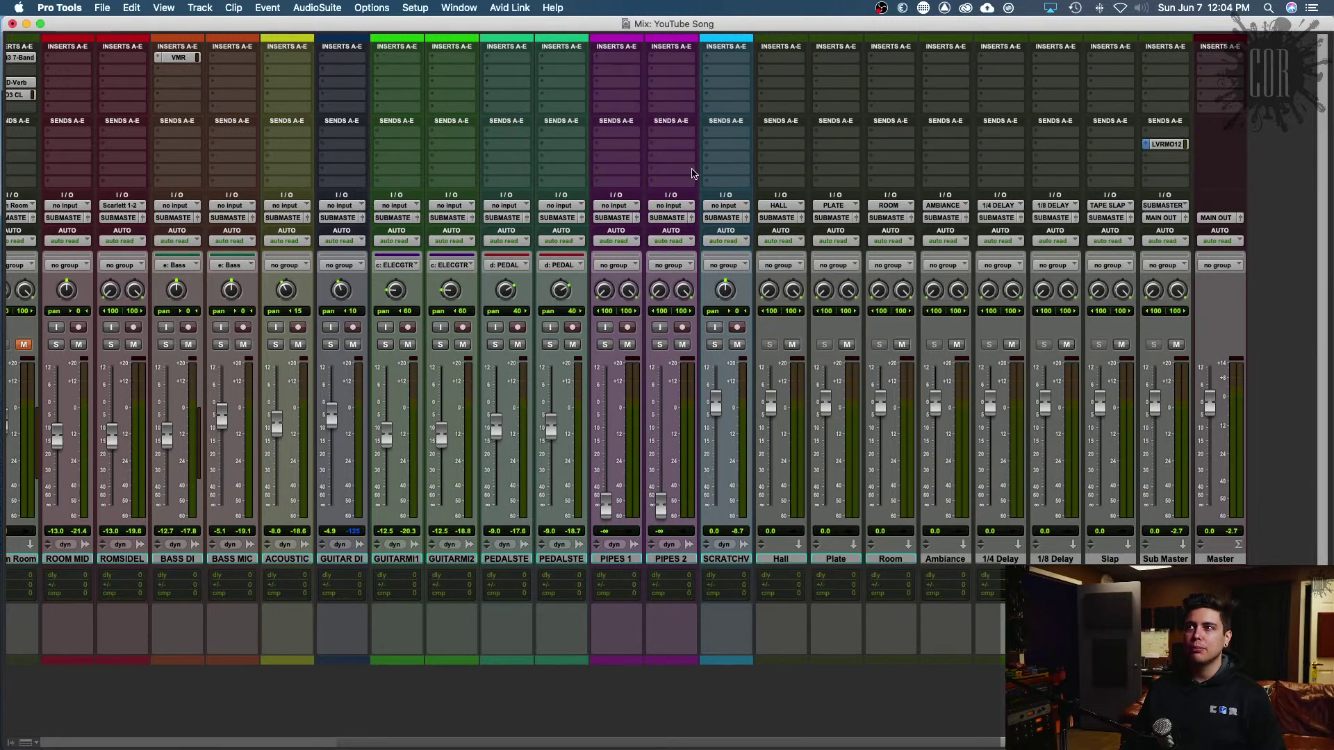
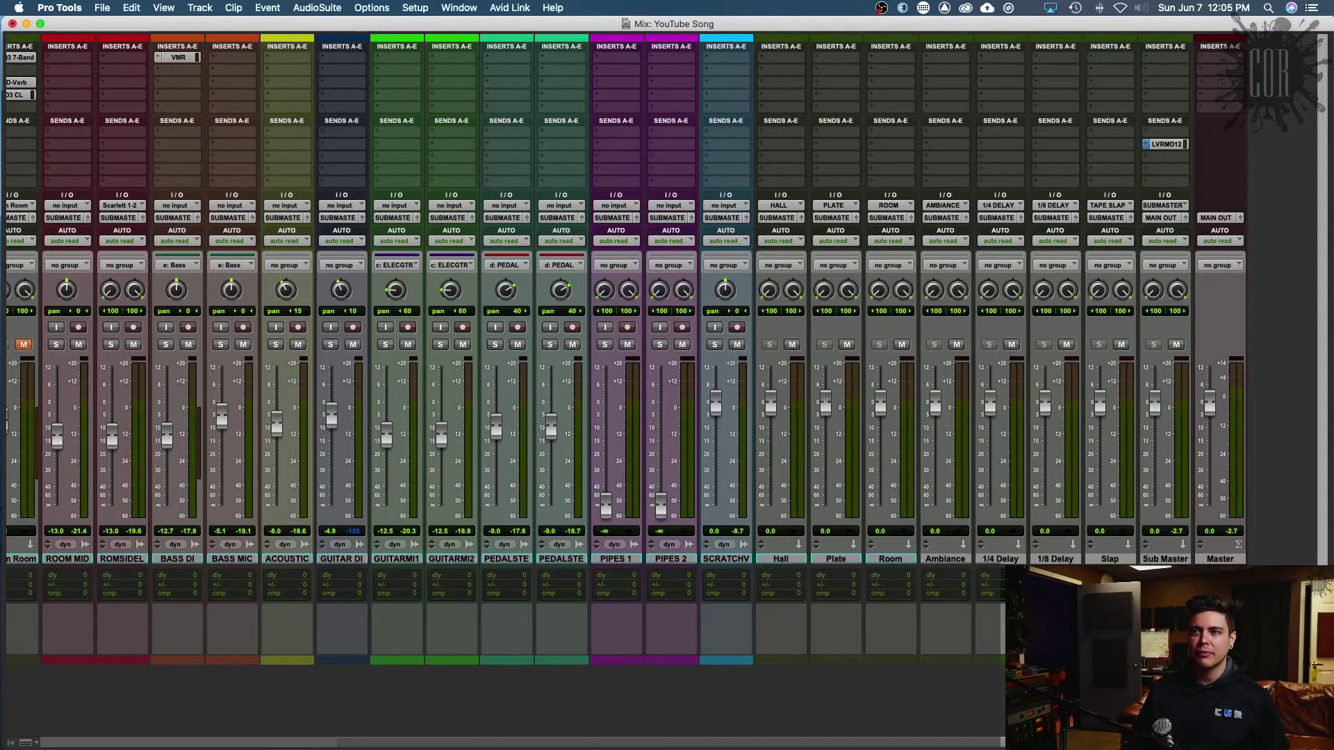
Step: Hide the Drum Room track and check the Trimmer in the Virtual Mix Rack on BASS DI
scroll(613, 744, "left", 10)
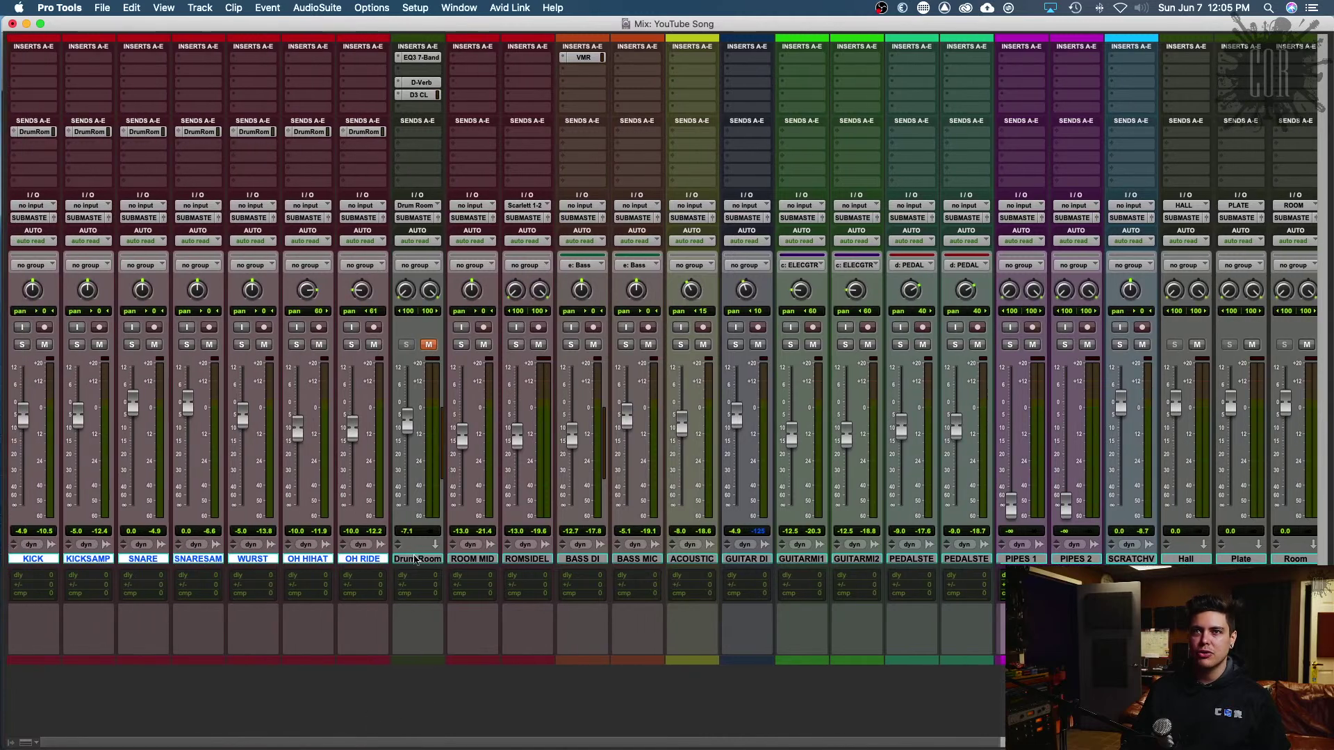
right_click(416, 560)
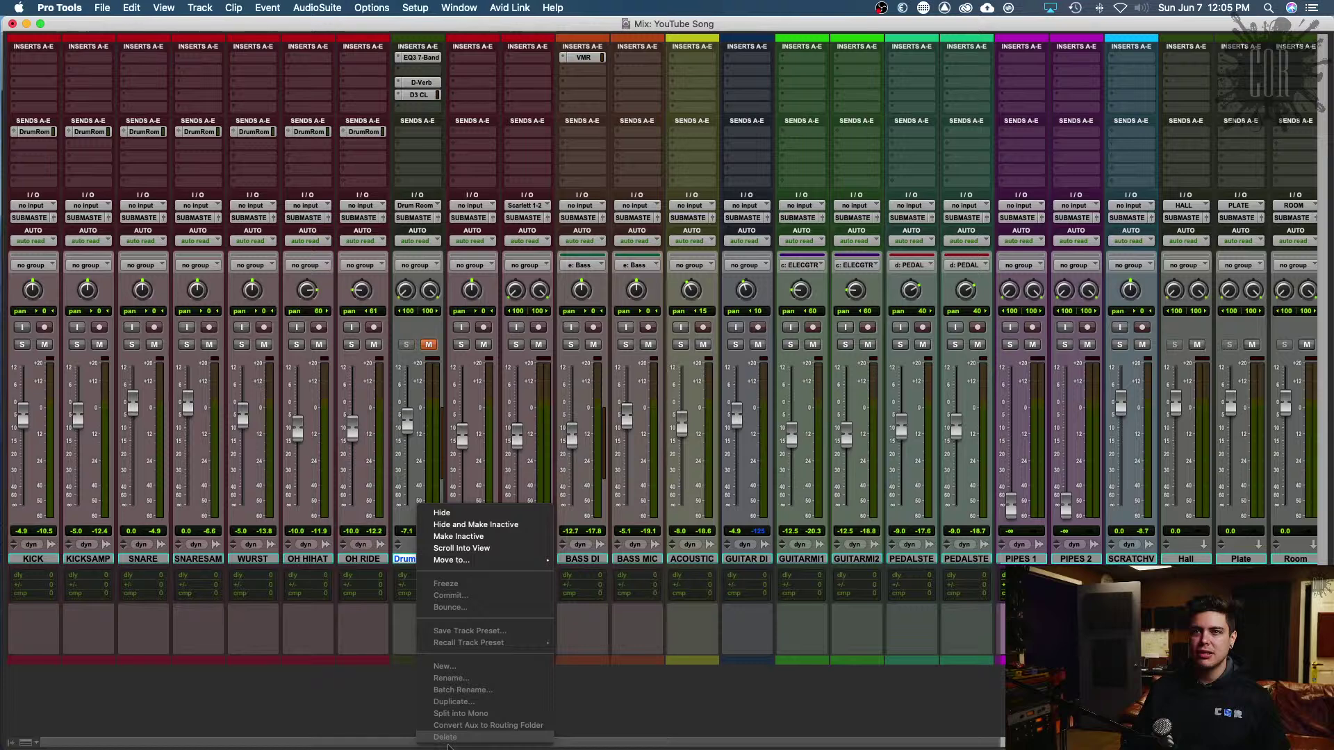
left_click(442, 513)
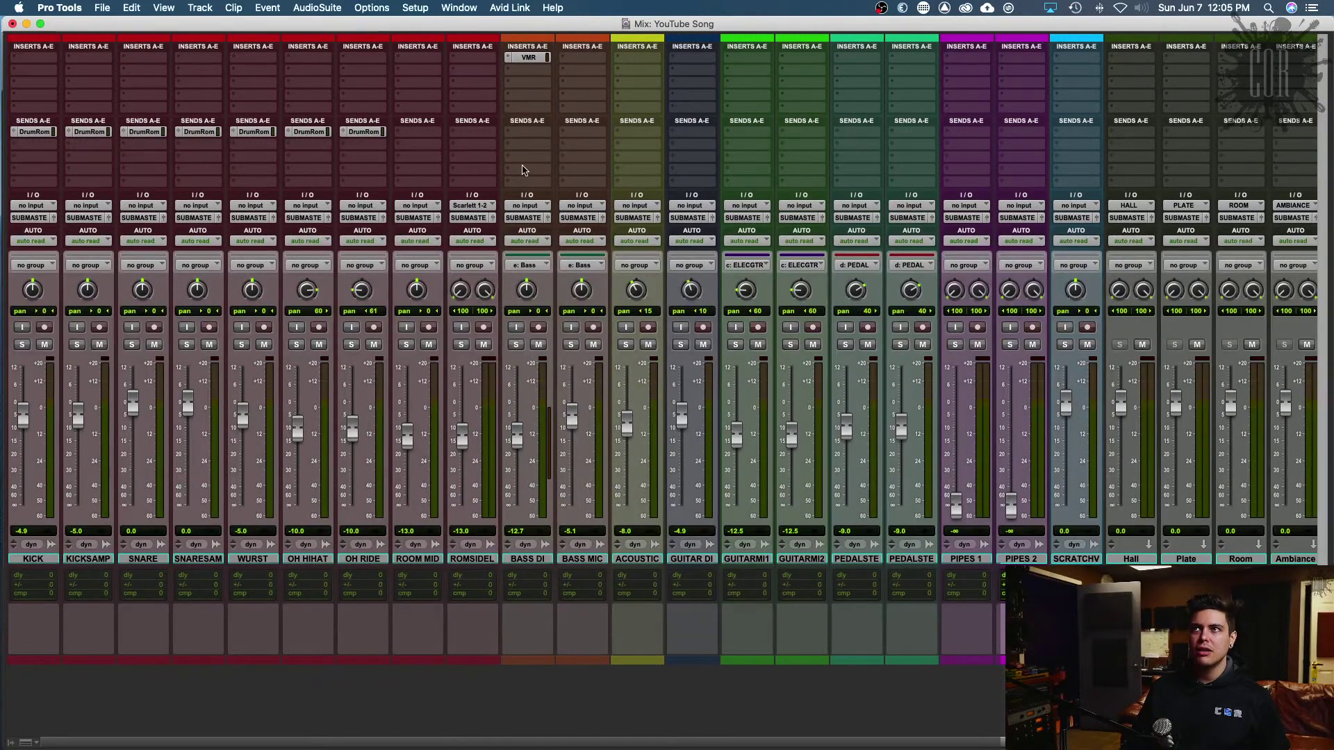
left_click(524, 58)
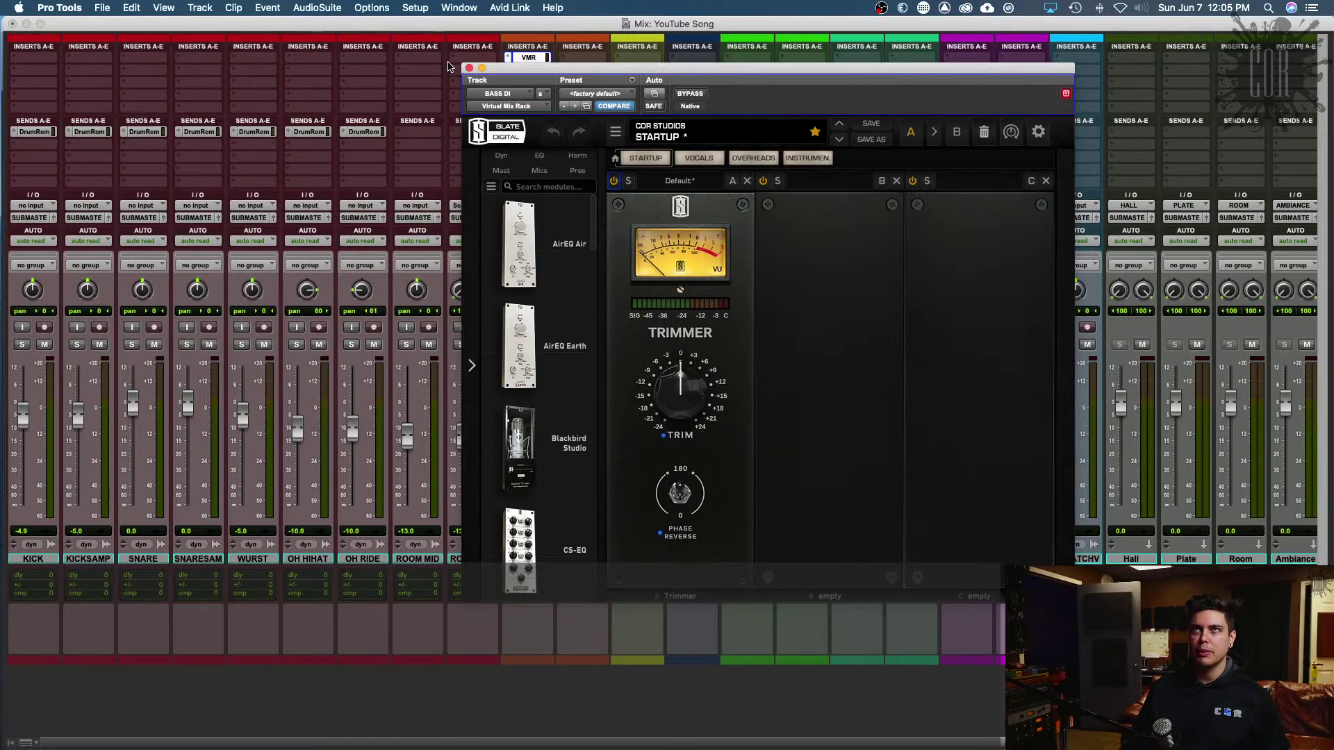
left_click(469, 68)
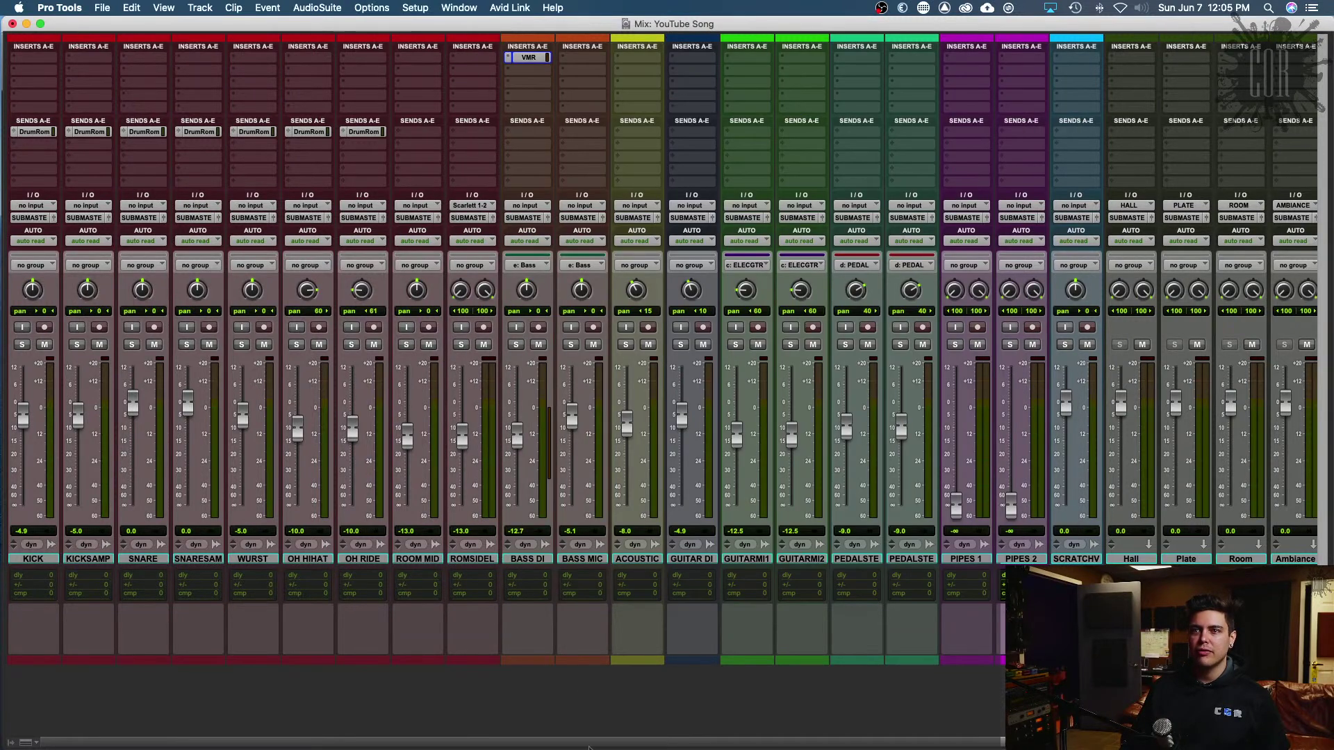
Step: Return the playback position to the session start and advance it to bar 2
left_click_drag(590, 743, 867, 740)
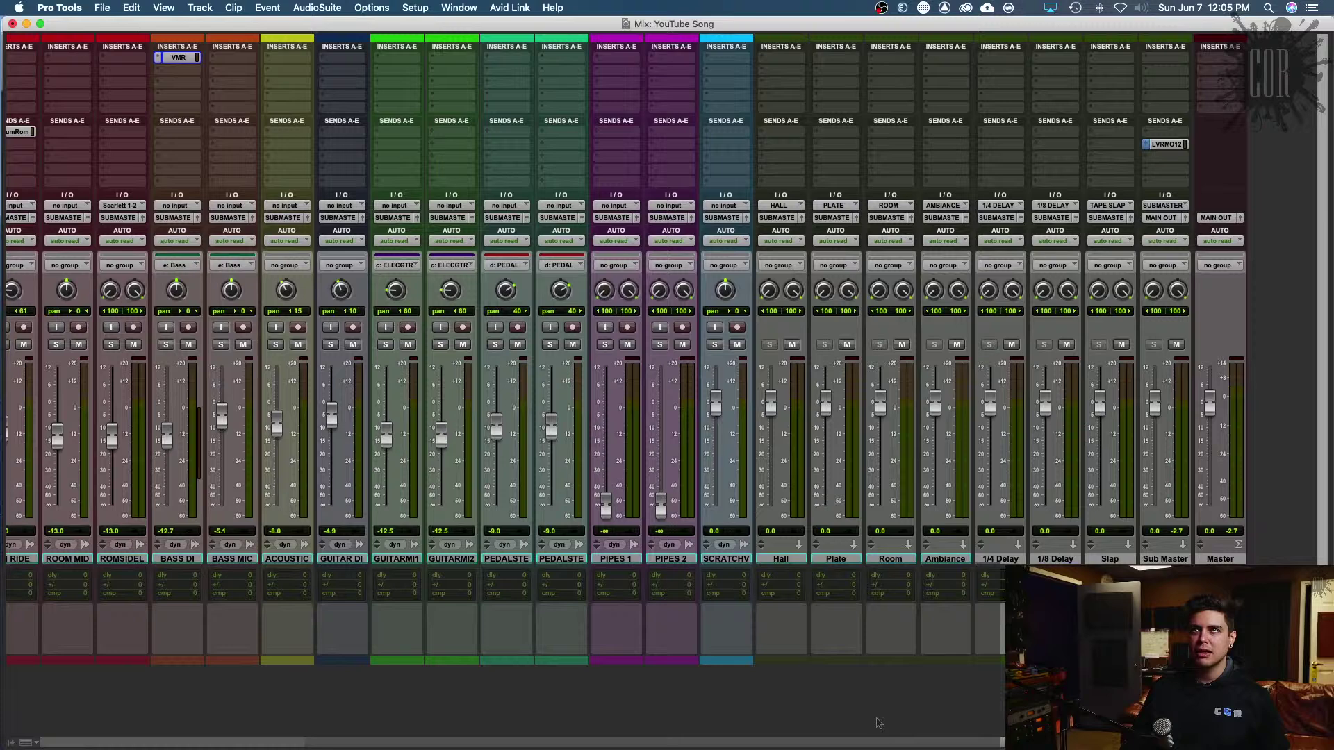
key("super+equal")
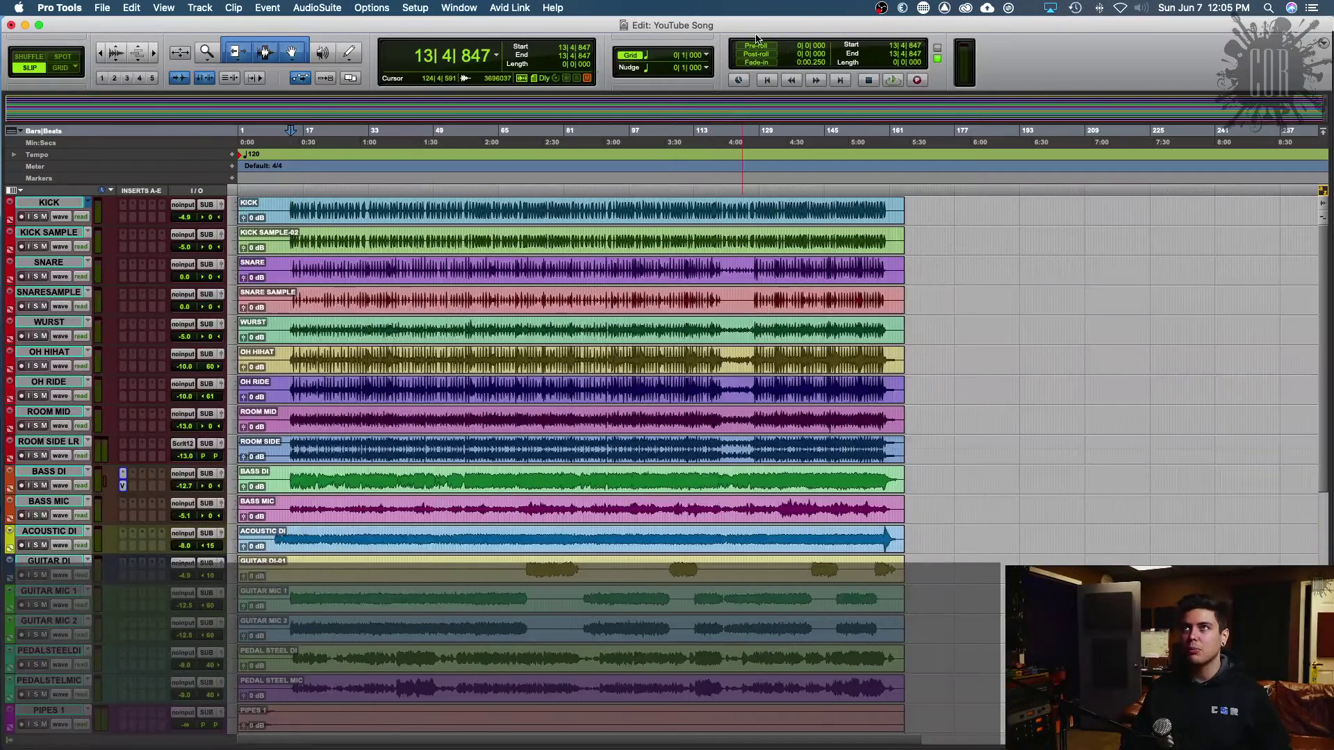
left_click(766, 80)
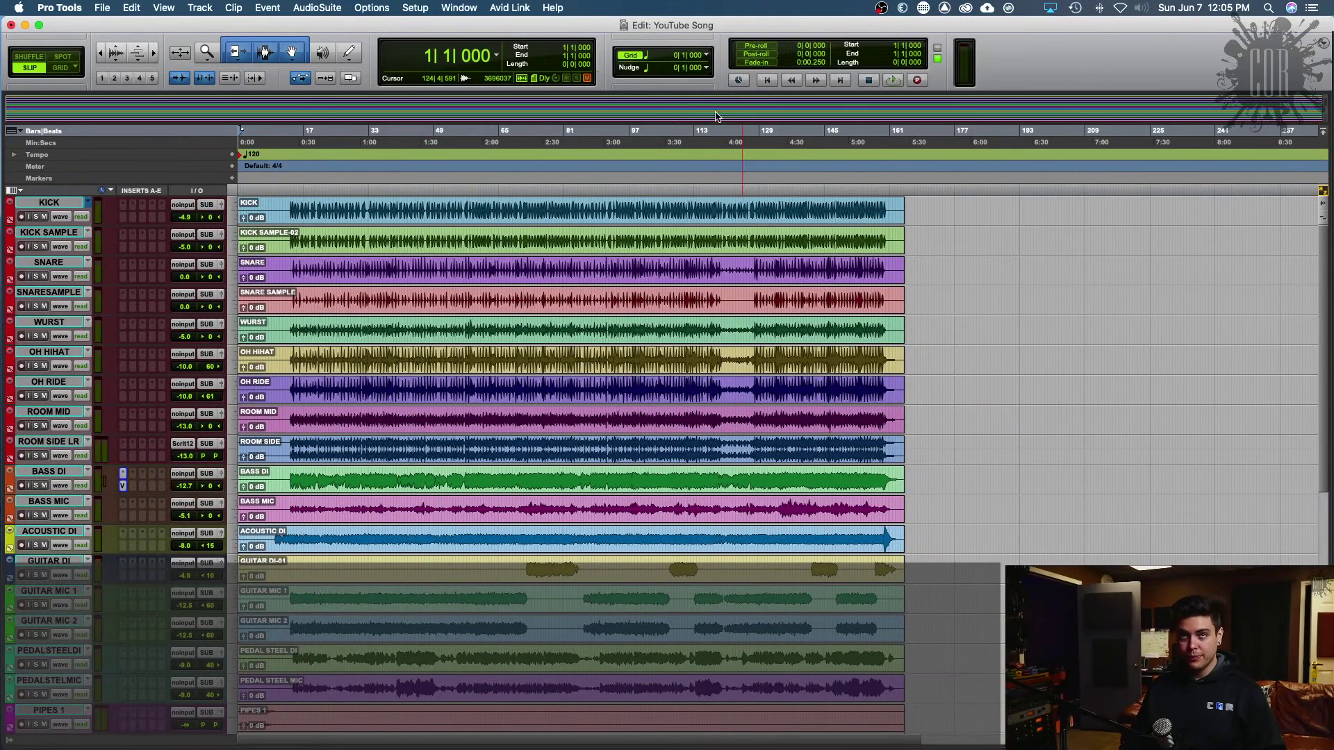
left_click(816, 82)
Step: Raise the PIPES 2 fader to -10 dB and the PIPES 1 fader to -12 dB while playing from bar 2
key("super+equal")
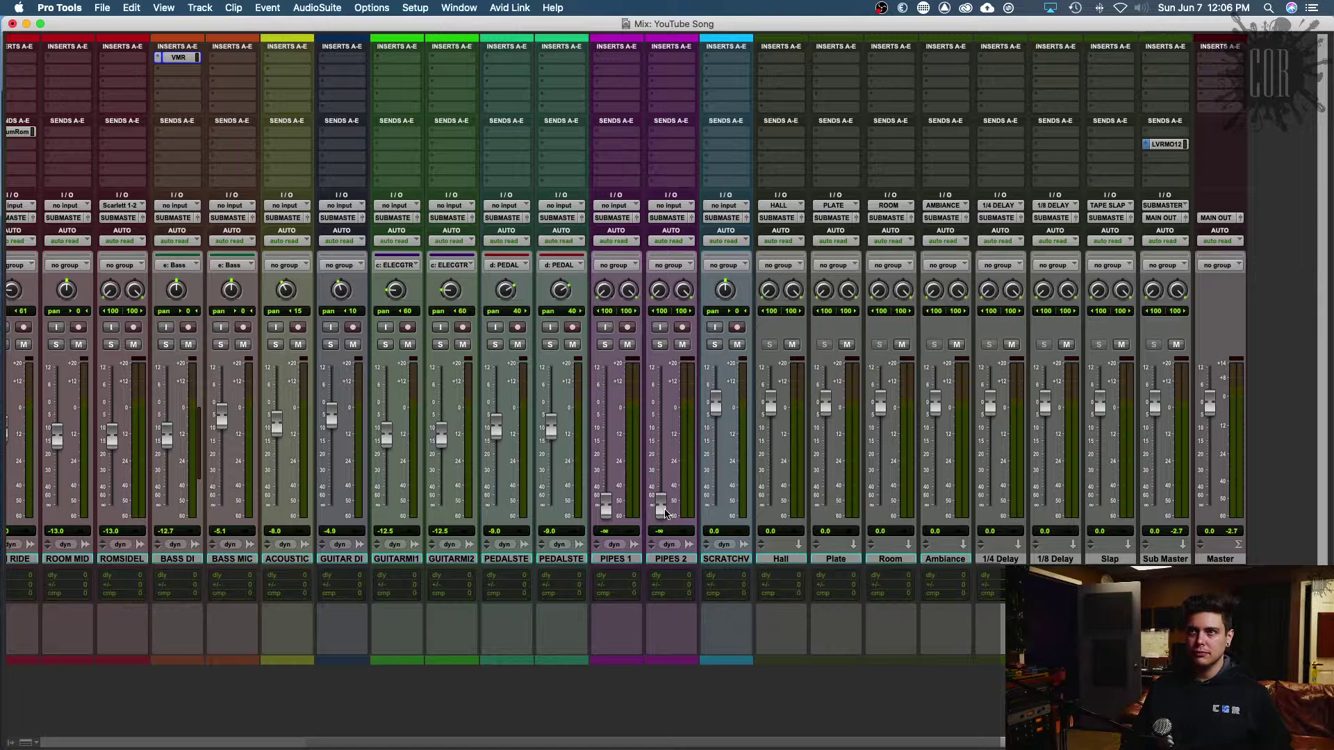
left_click_drag(661, 507, 667, 422)
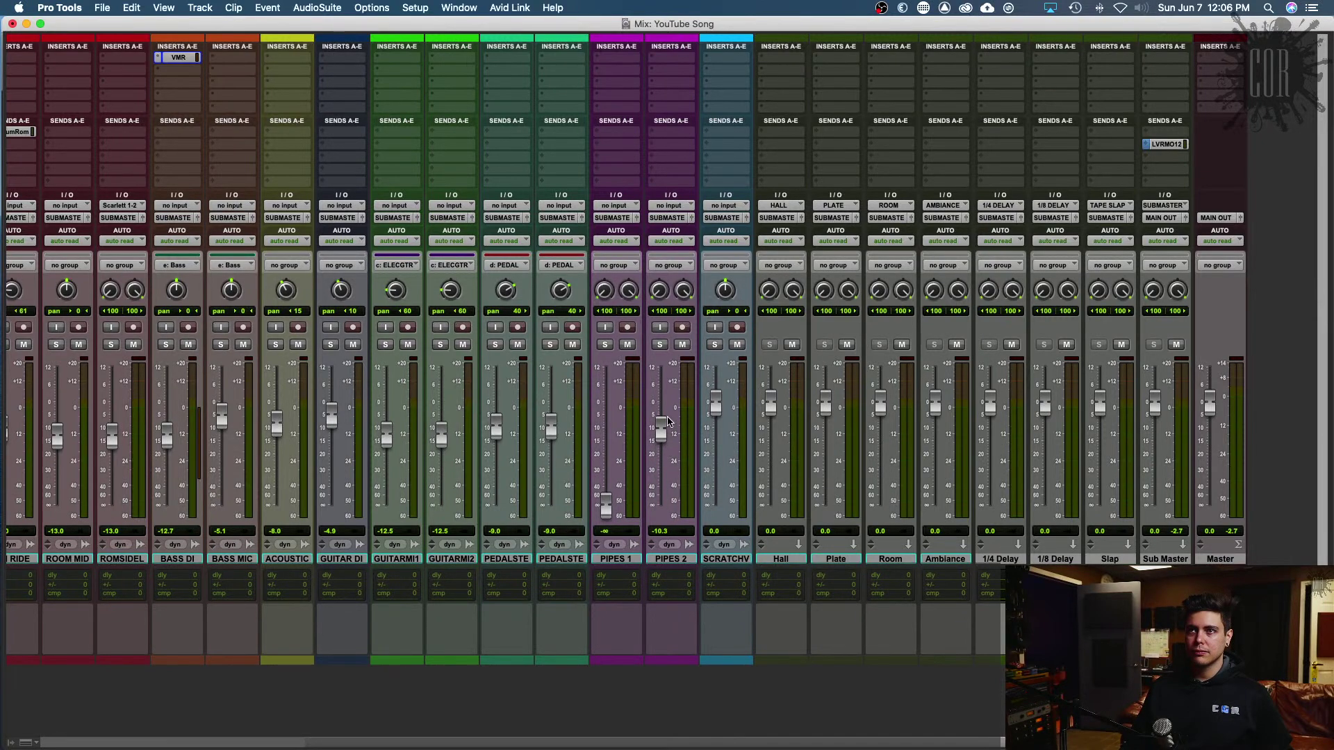
key("super+equal")
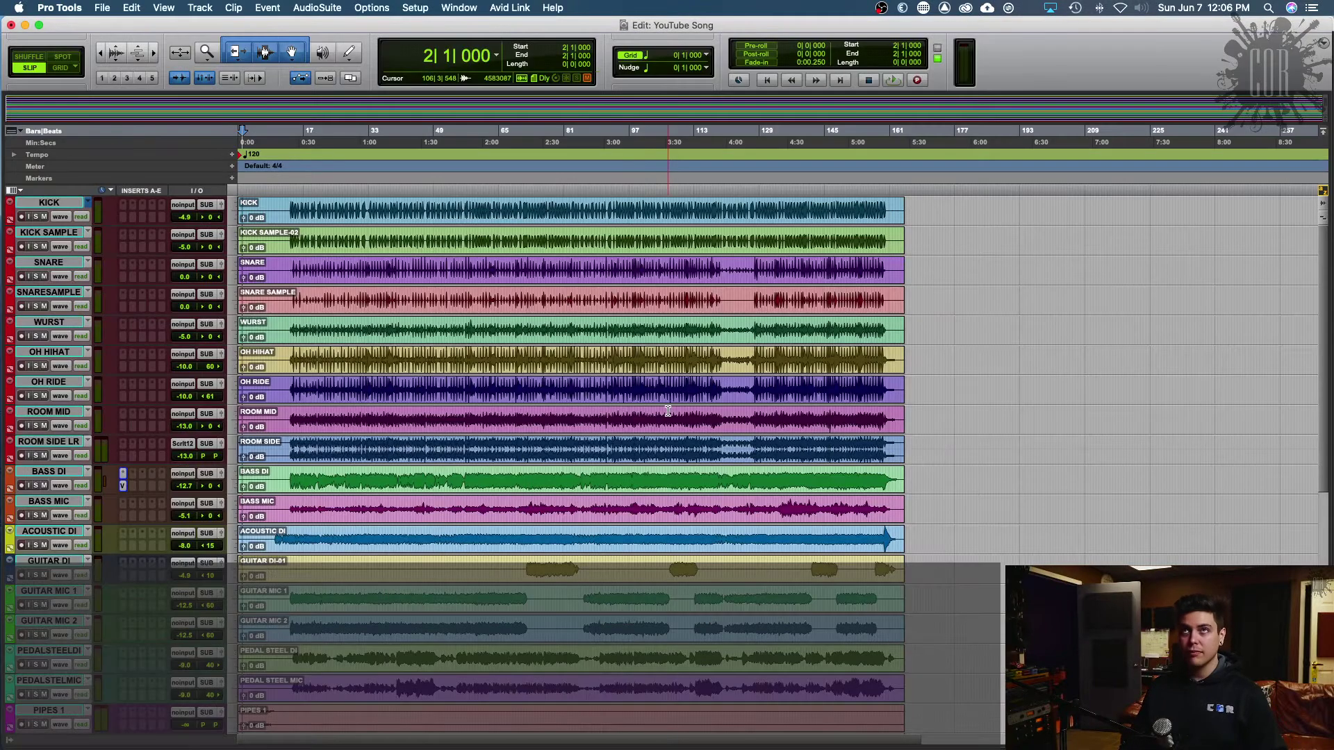
key("super+equal")
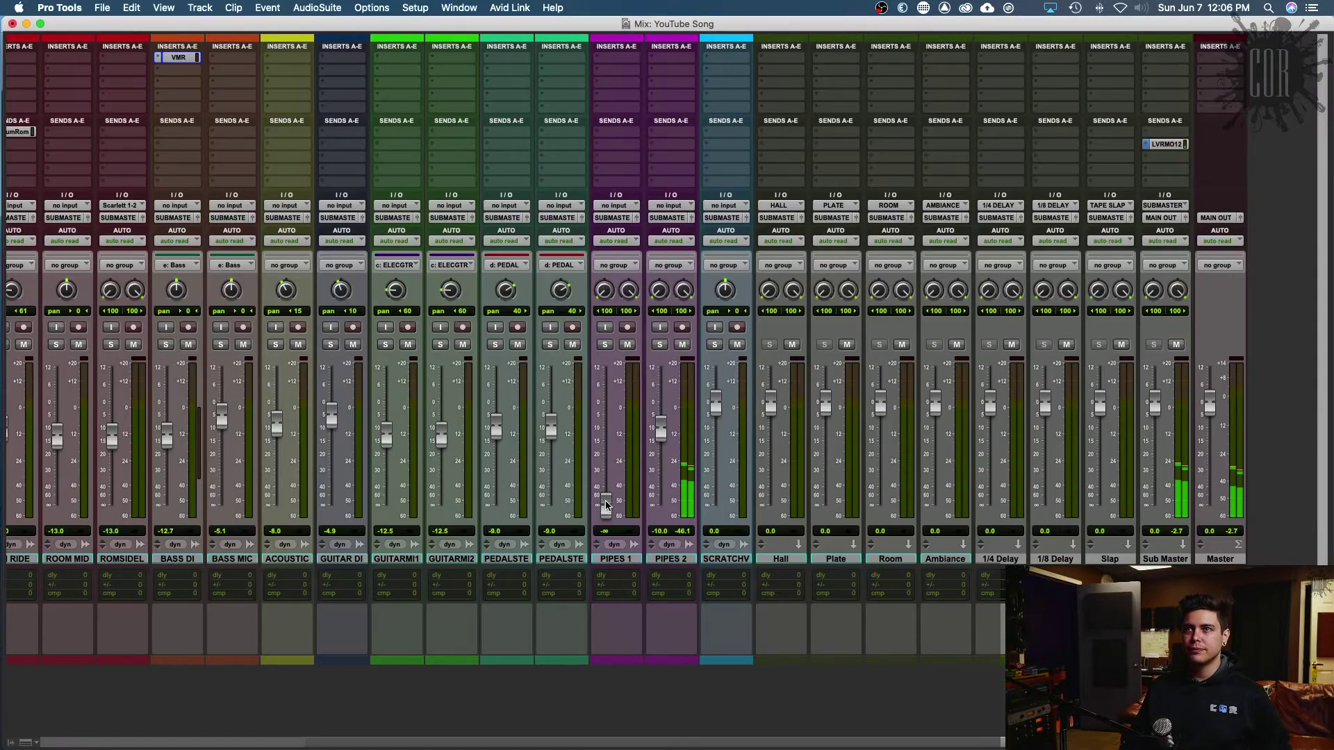
left_click_drag(606, 503, 614, 439)
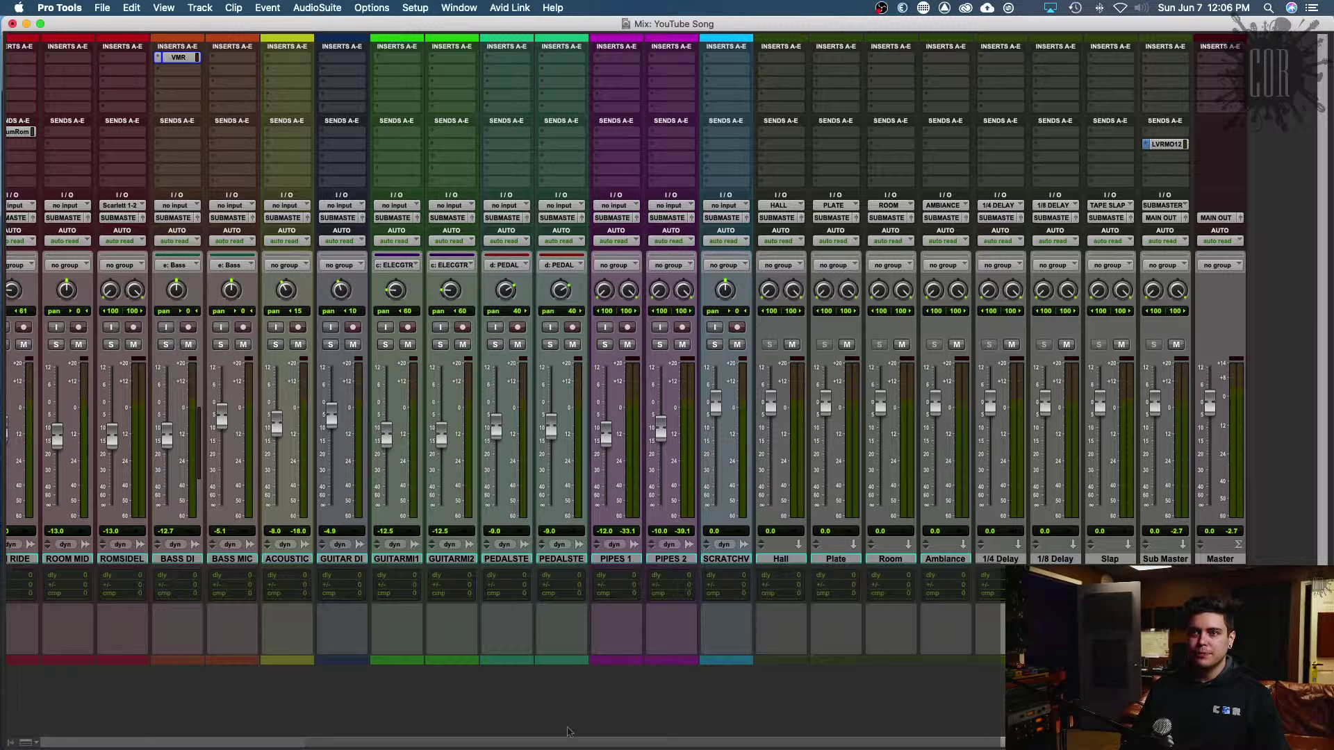
scroll(569, 695, "left", 5)
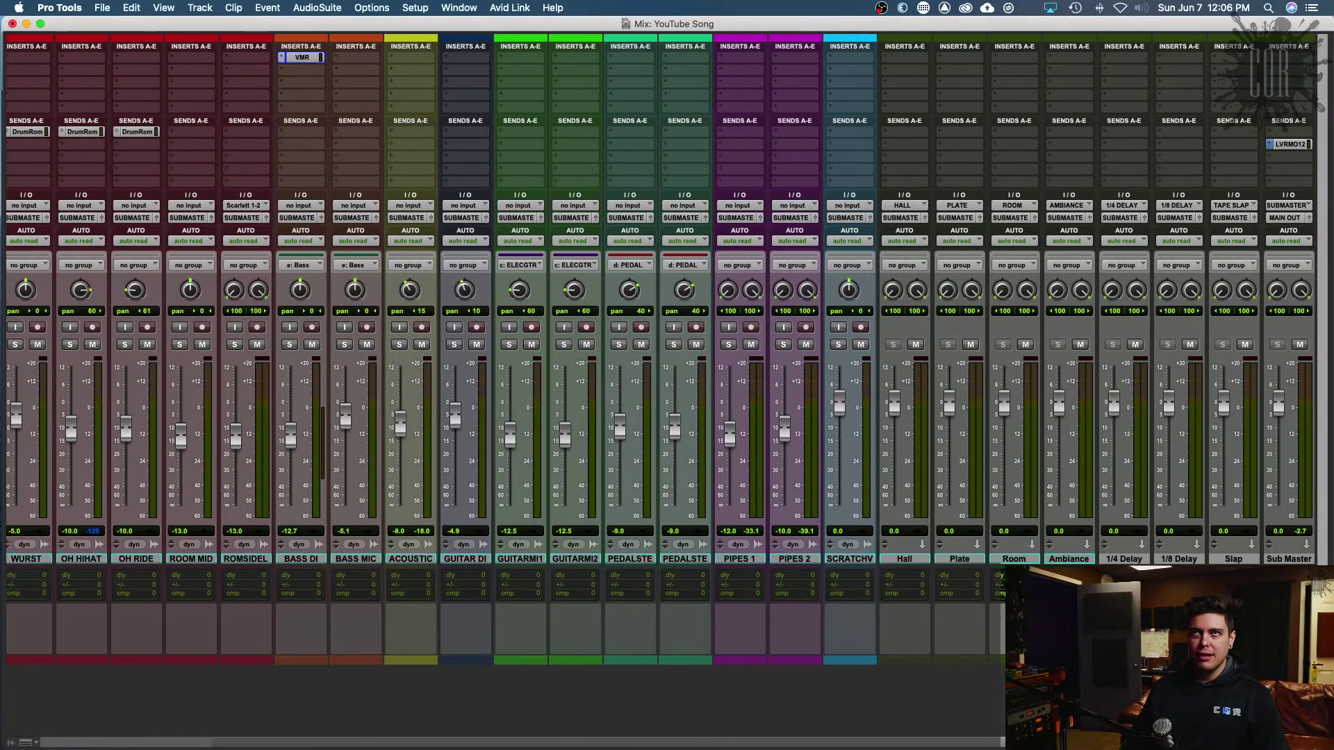
Step: Review the fader levels and pan positions across the mixer channels from KICK to Master
scroll(660, 347, "left", 5)
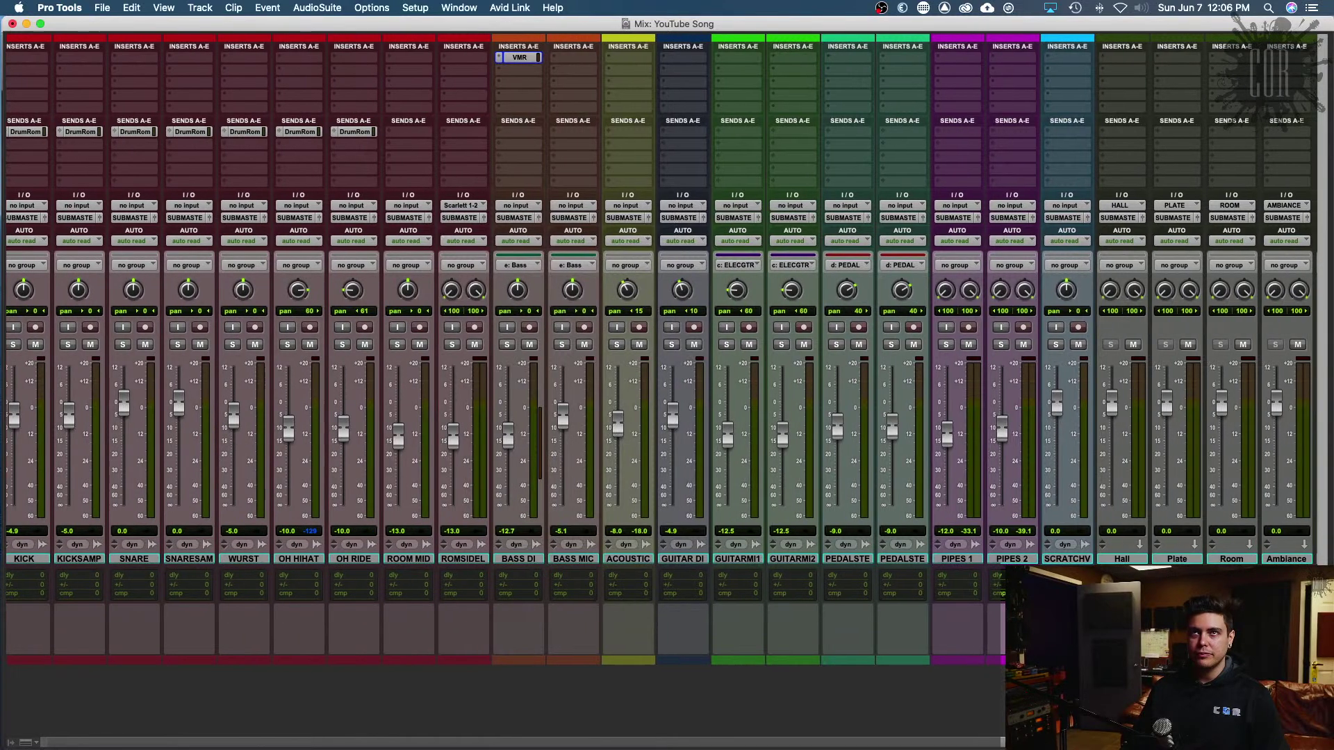
scroll(461, 429, "right", 8)
scroll(117, 445, "right", 4)
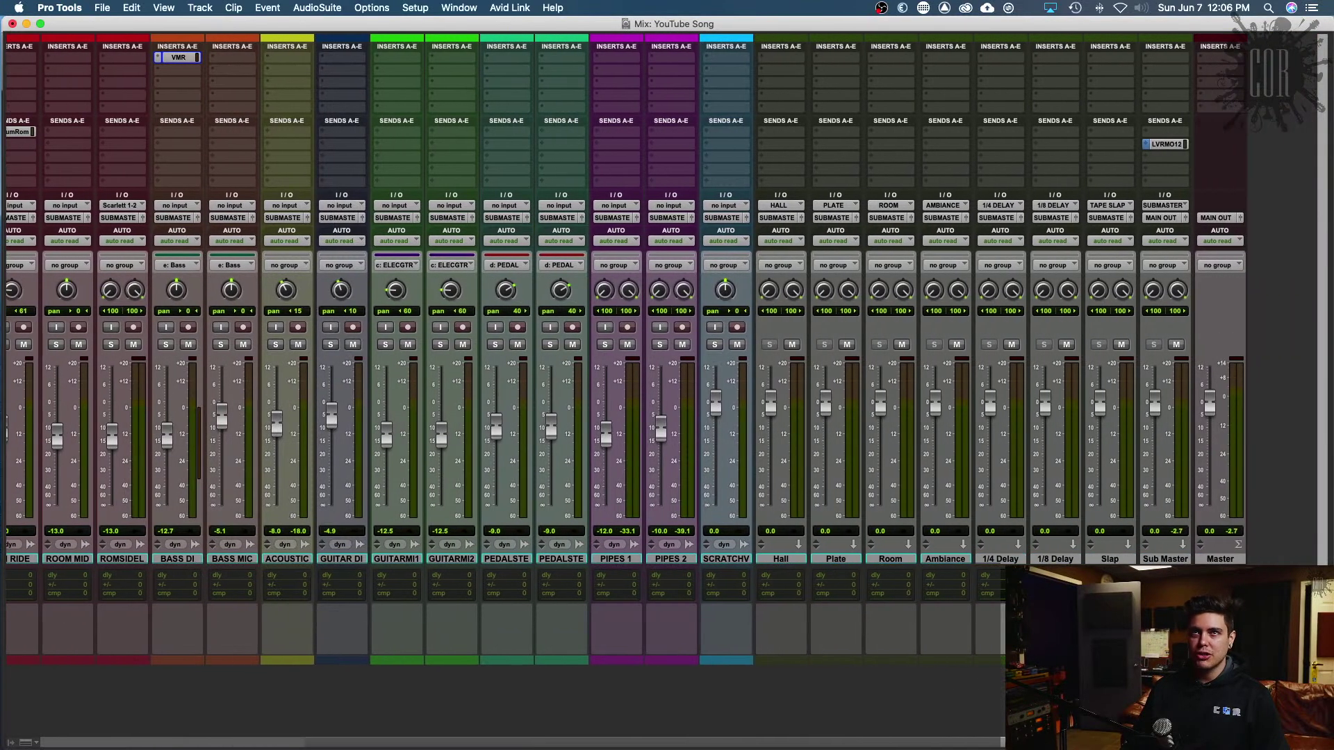
scroll(660, 348, "left", 4)
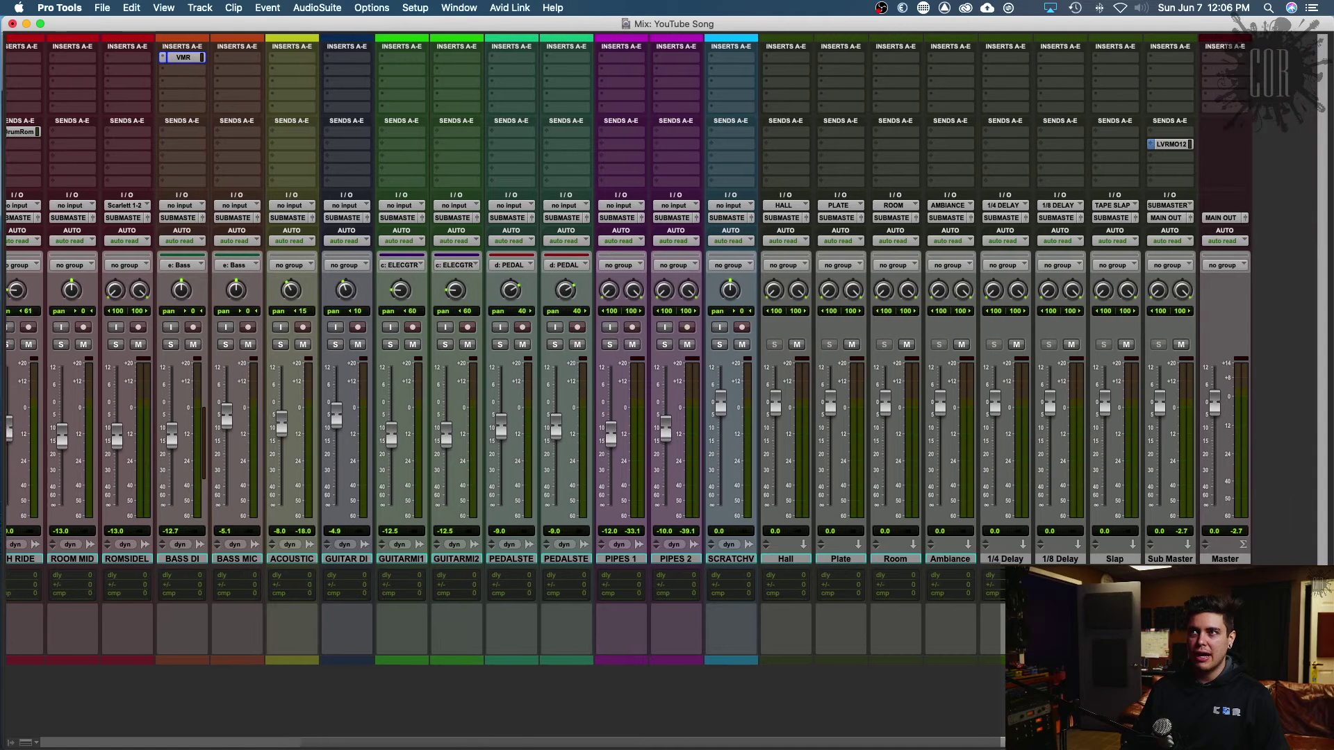
scroll(660, 348, "left", 8)
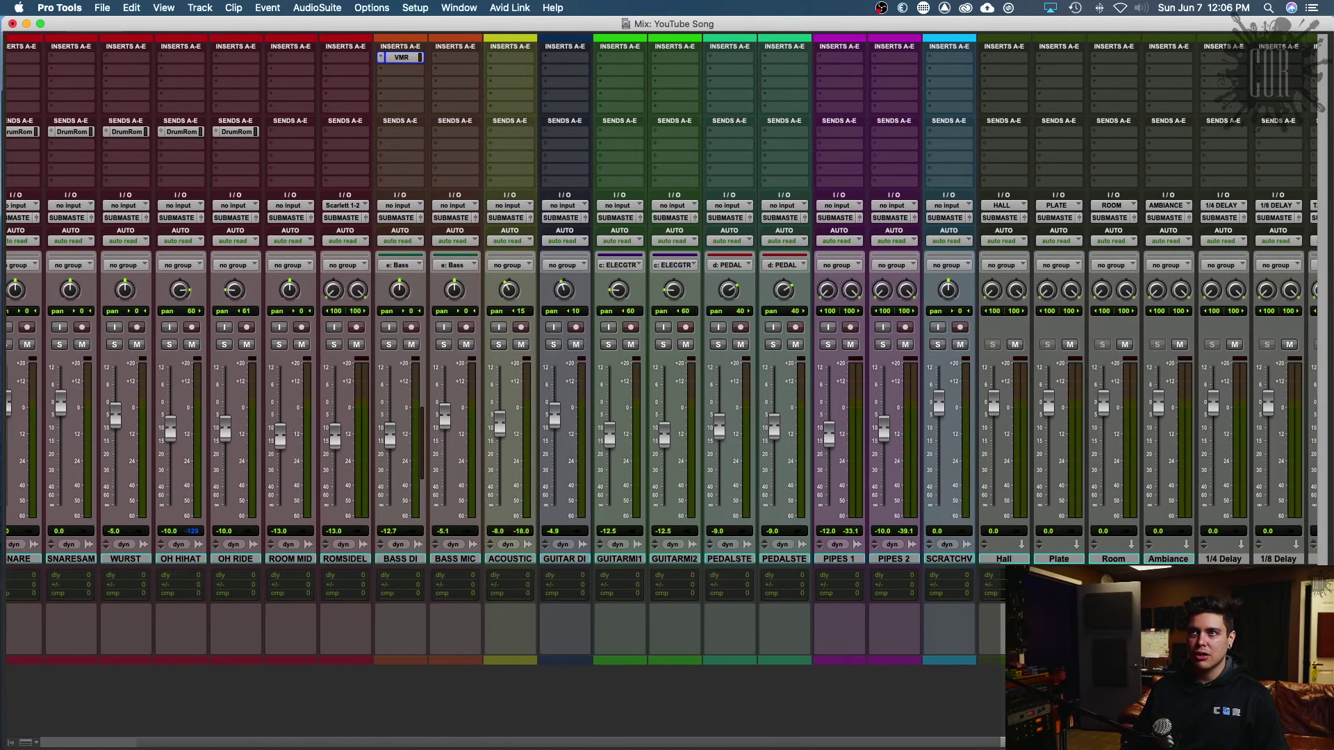
scroll(660, 347, "left", 2)
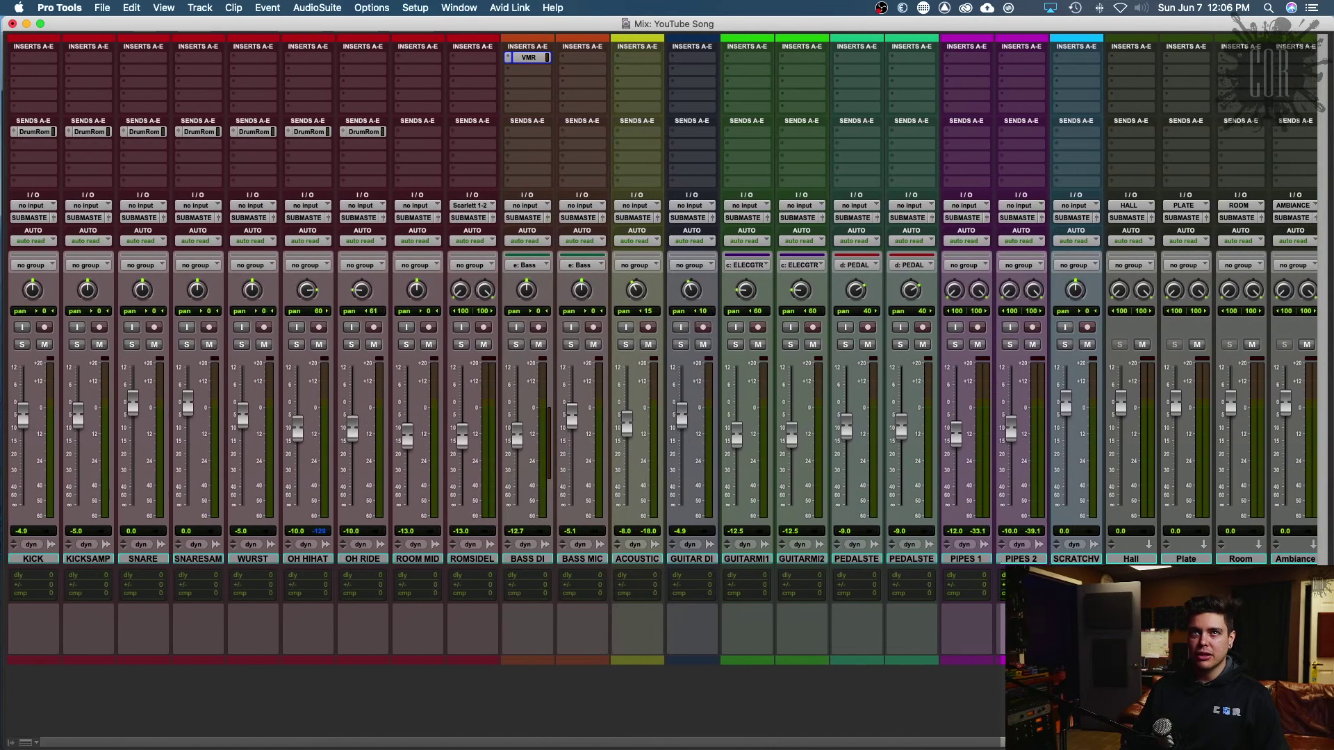
scroll(660, 348, "right", 12)
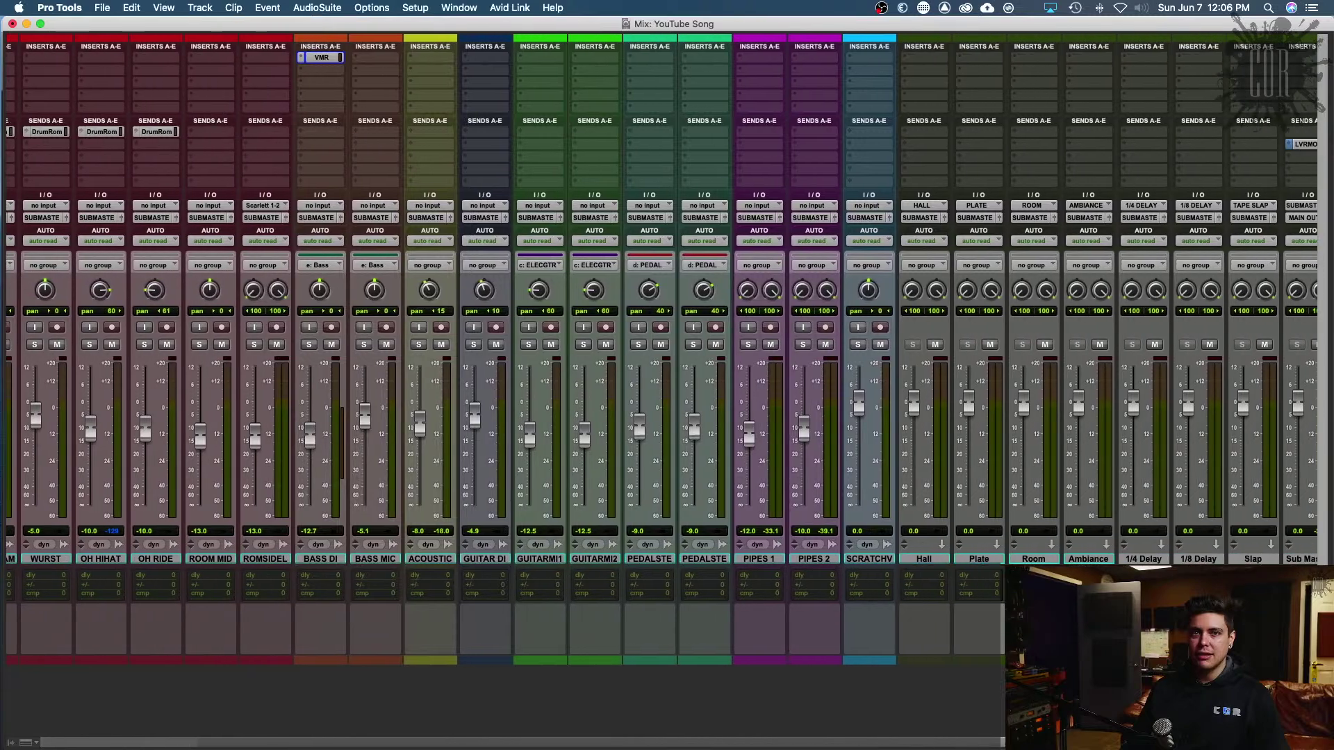
scroll(660, 347, "right", 3)
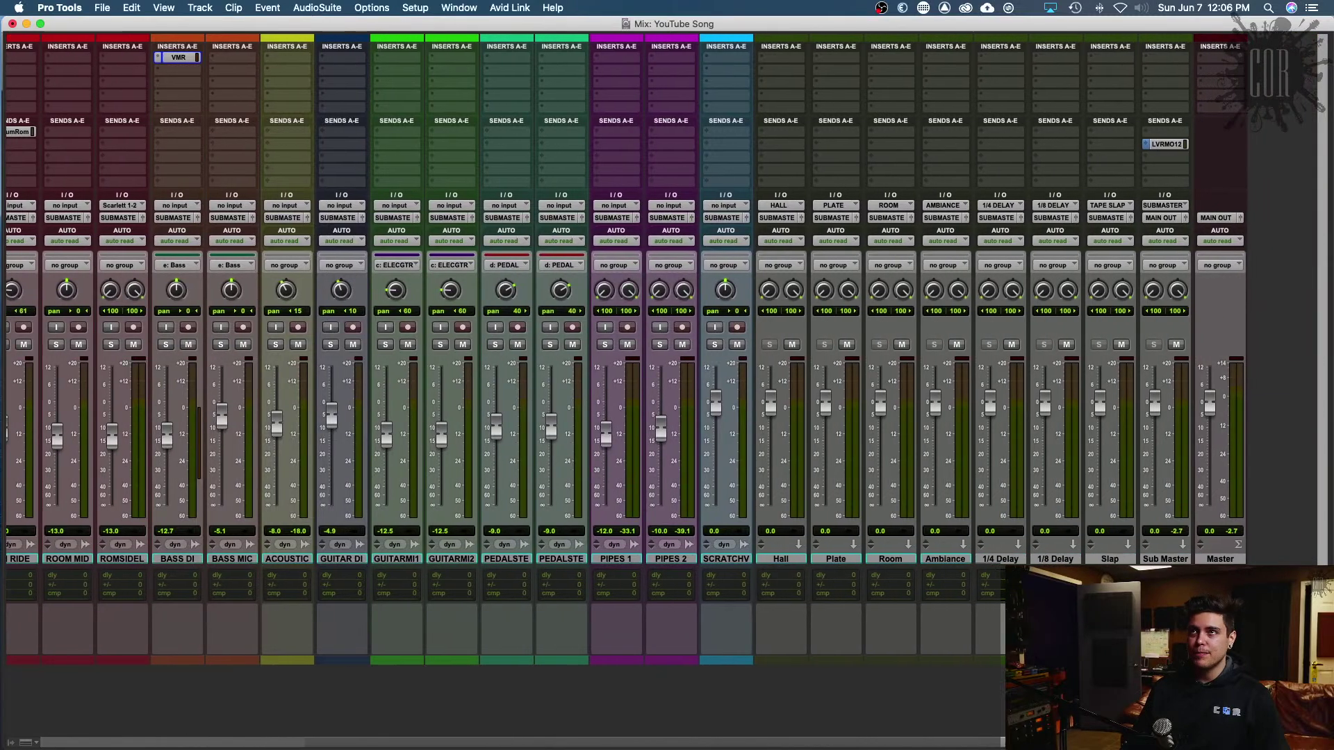
Step: Enlarge the BASS DI and BASS MIC track heights in the Edit window for a closer view of their waveforms
key("super+equal")
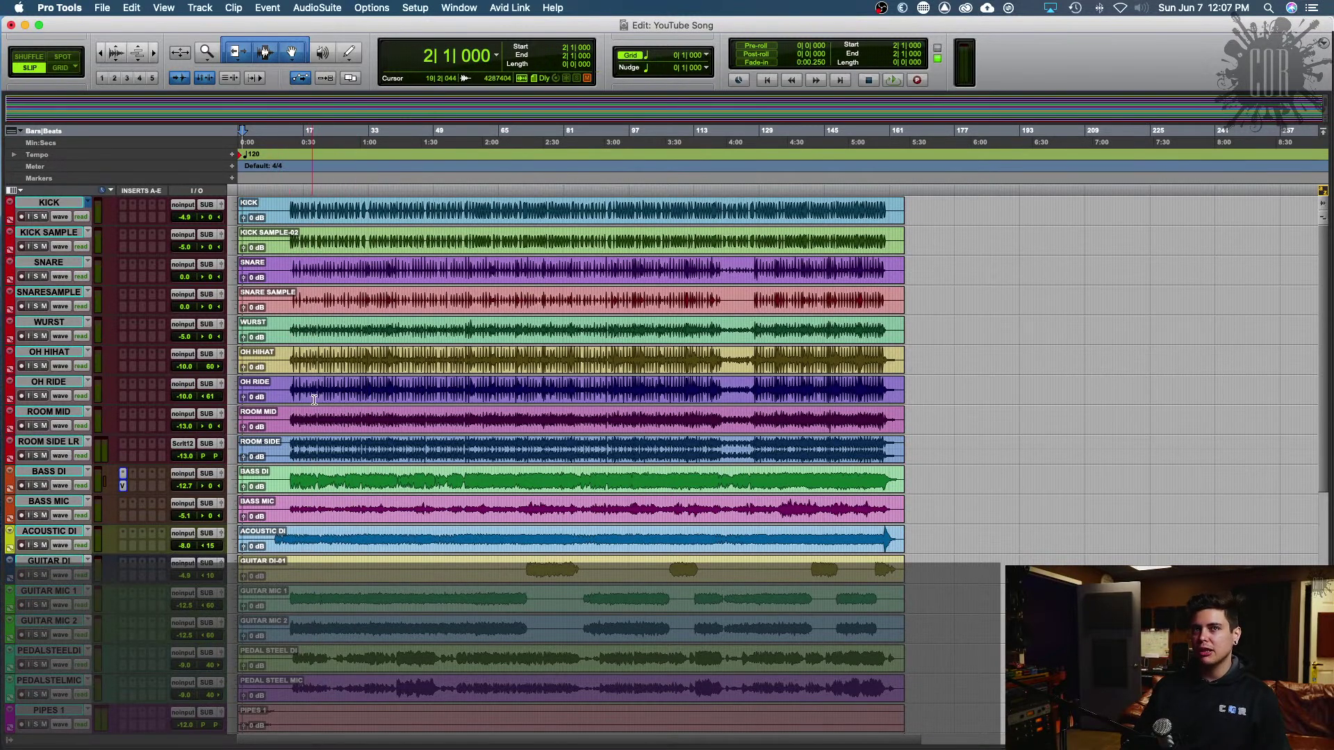
key("super+equal")
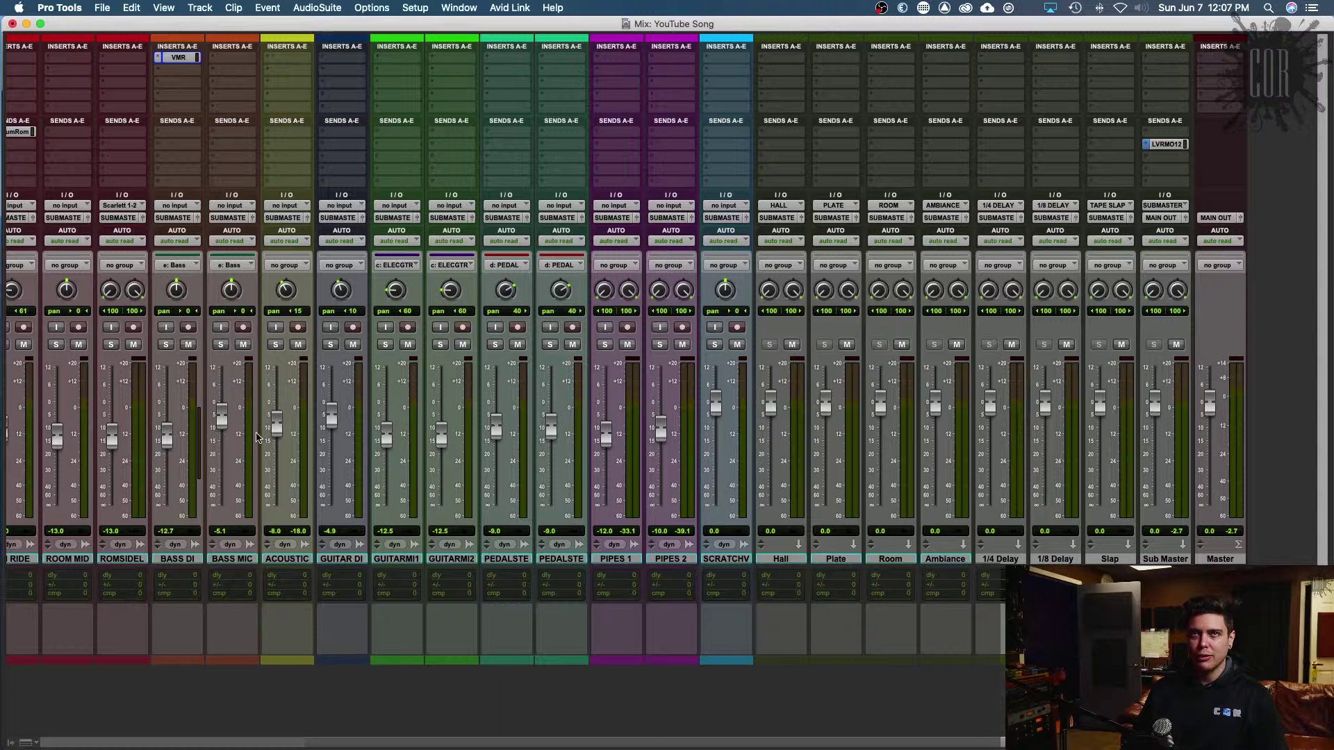
key("super+equal")
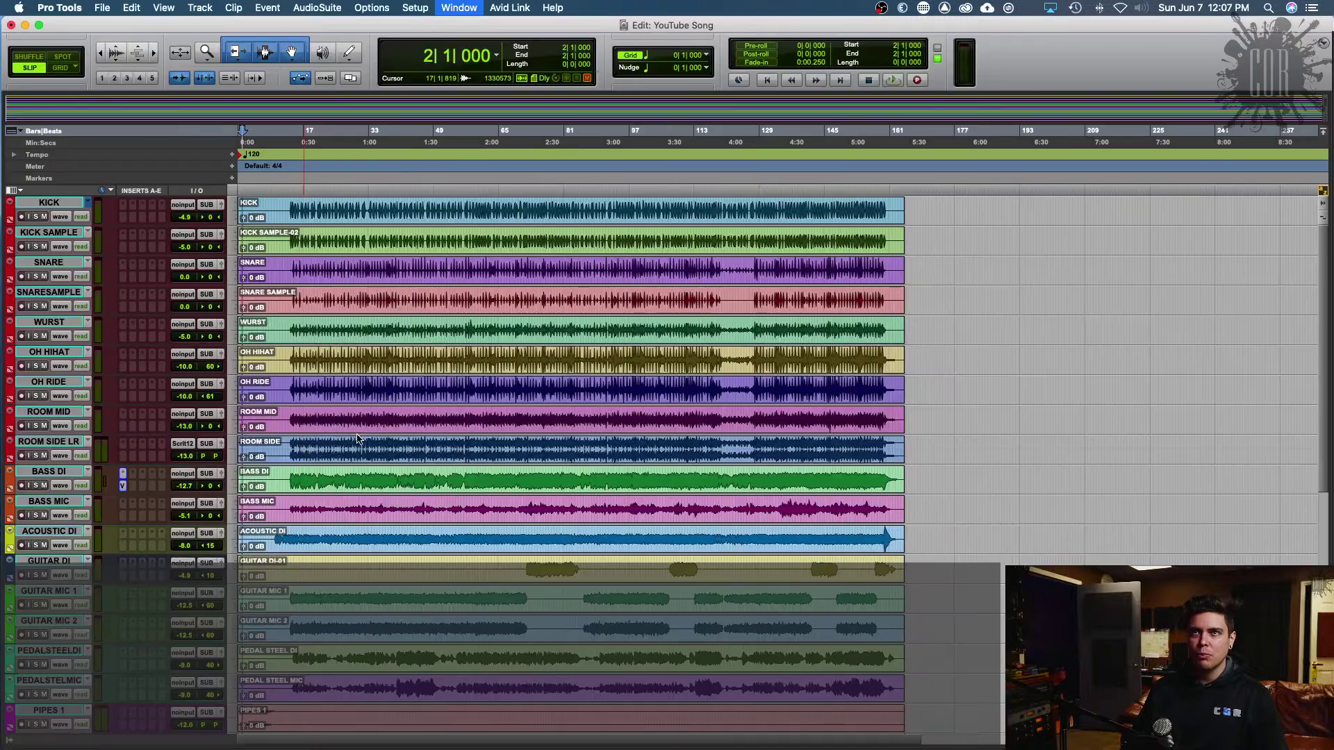
left_click(236, 491)
left_click(238, 516)
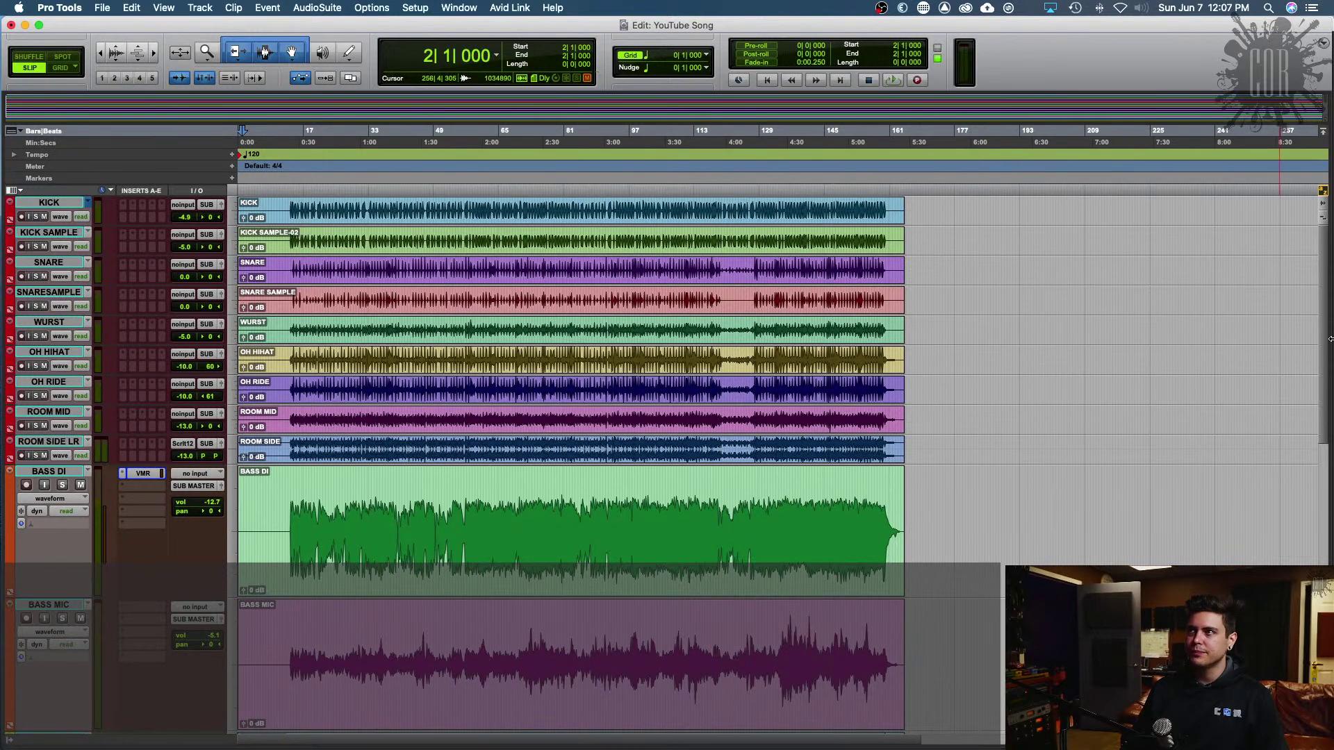
scroll(1325, 344, "down", 5)
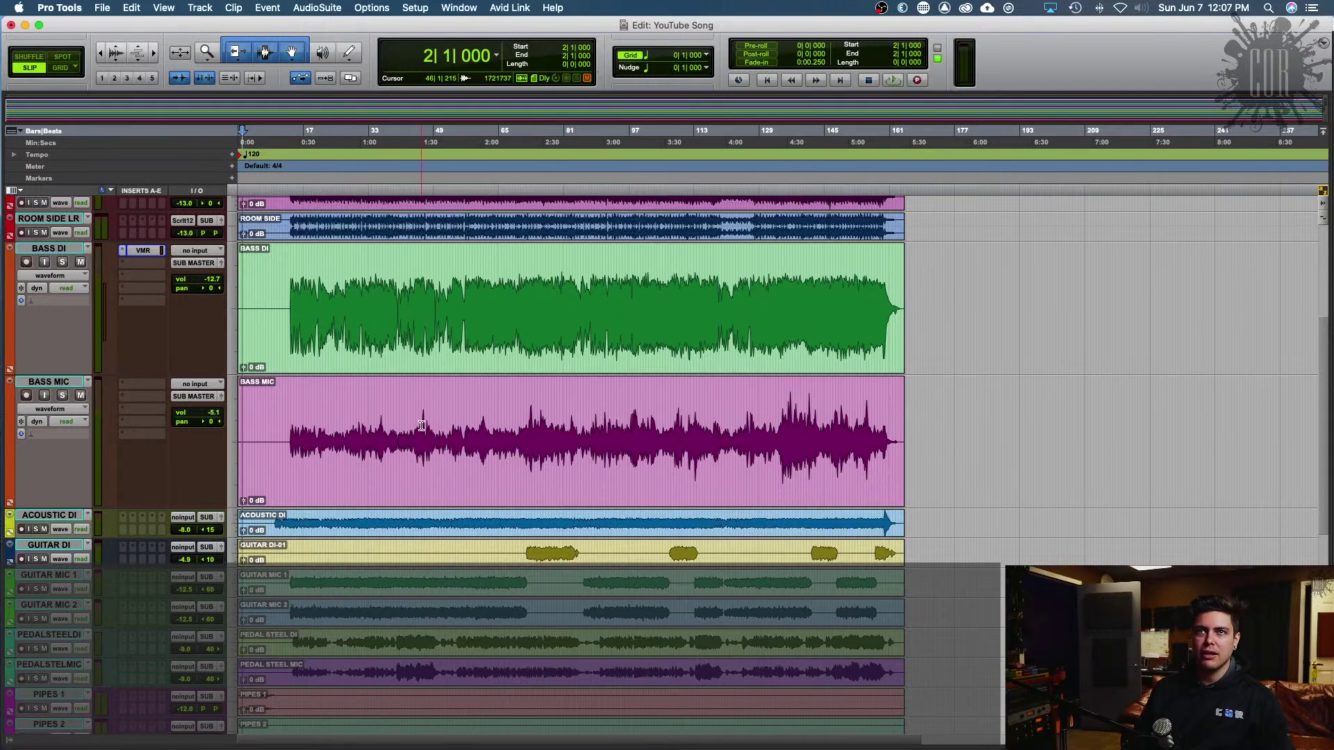
Step: Raise the BASS MIC clip gain to +5 dB and lower the track's fader to -10.1 dB
left_click(243, 501)
left_click_drag(243, 503, 242, 531)
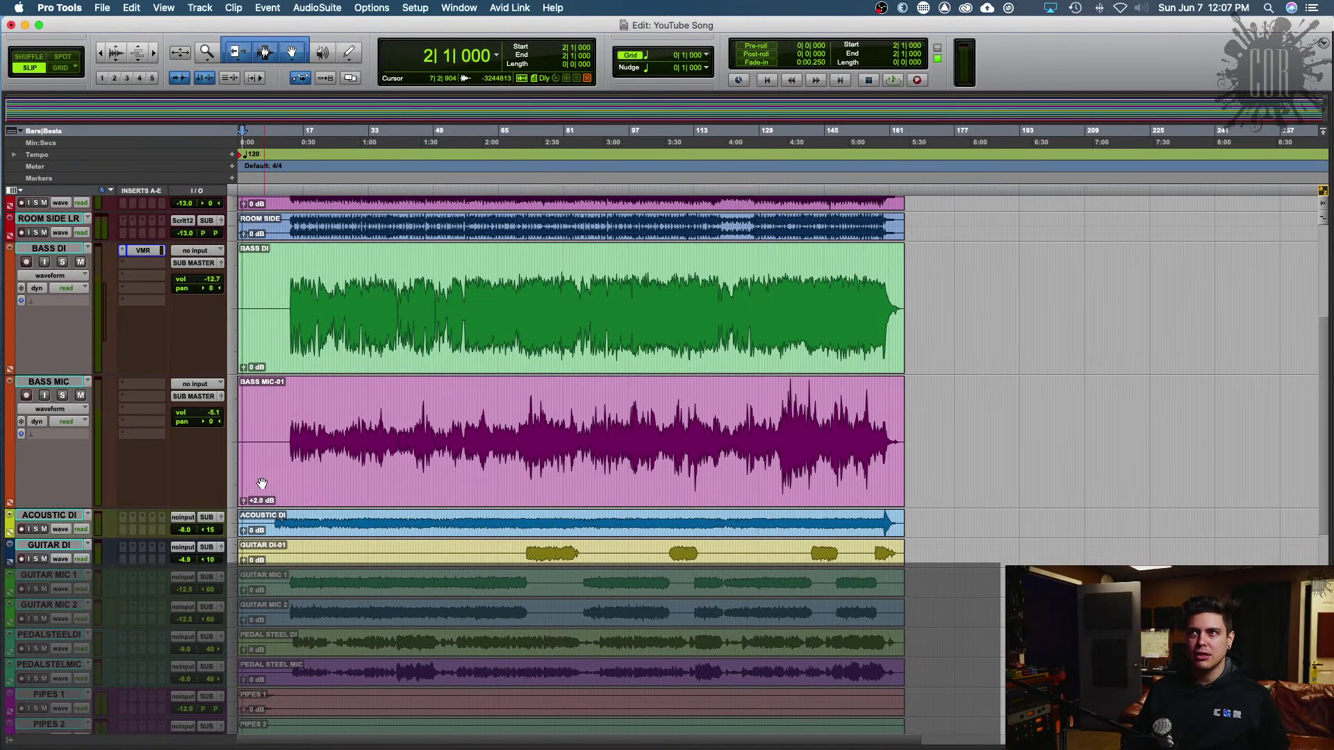
left_click_drag(243, 502, 243, 465)
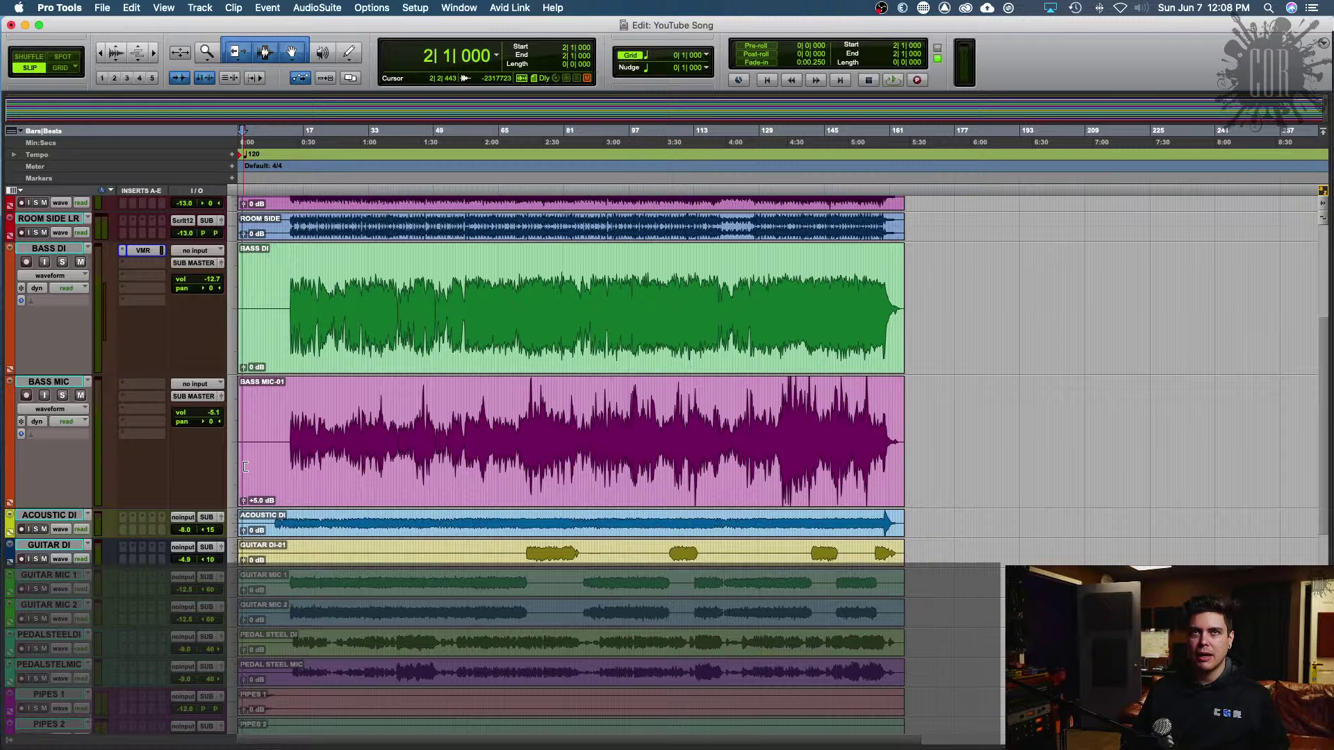
key("super+equal")
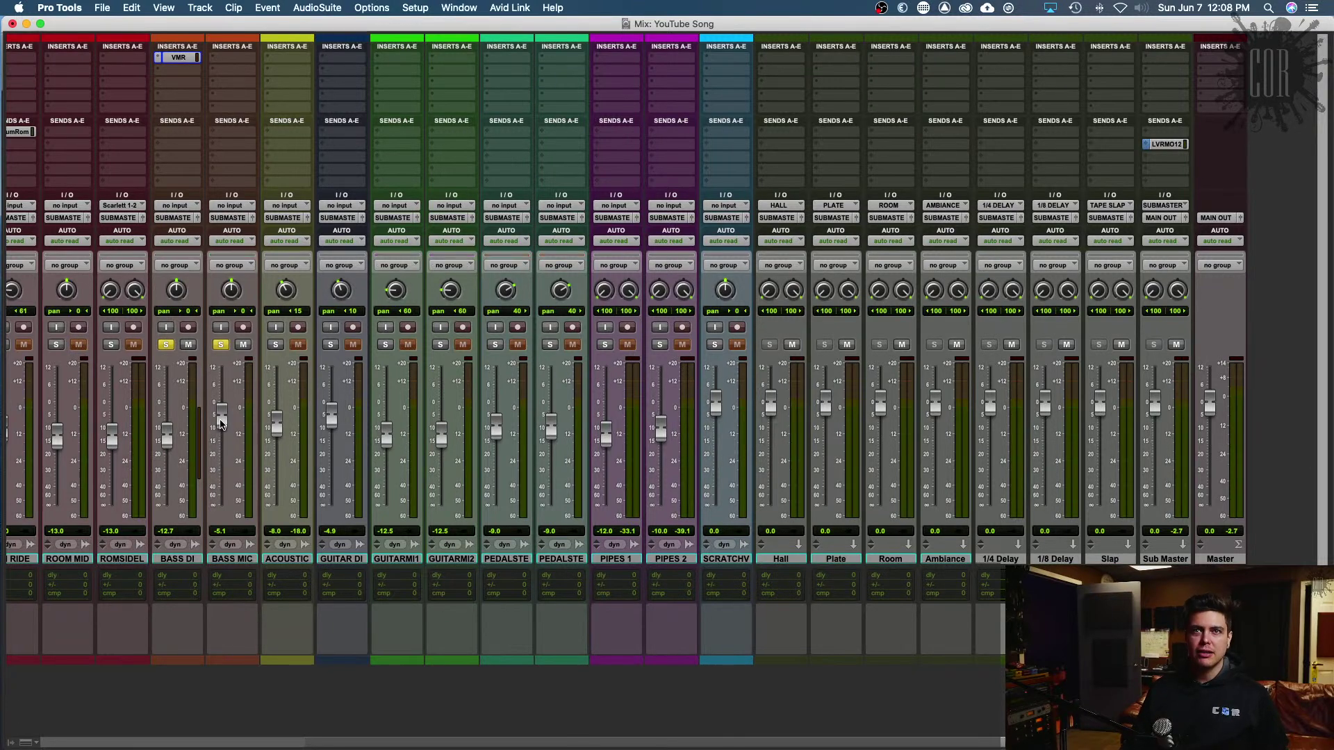
left_click_drag(223, 431, 234, 551)
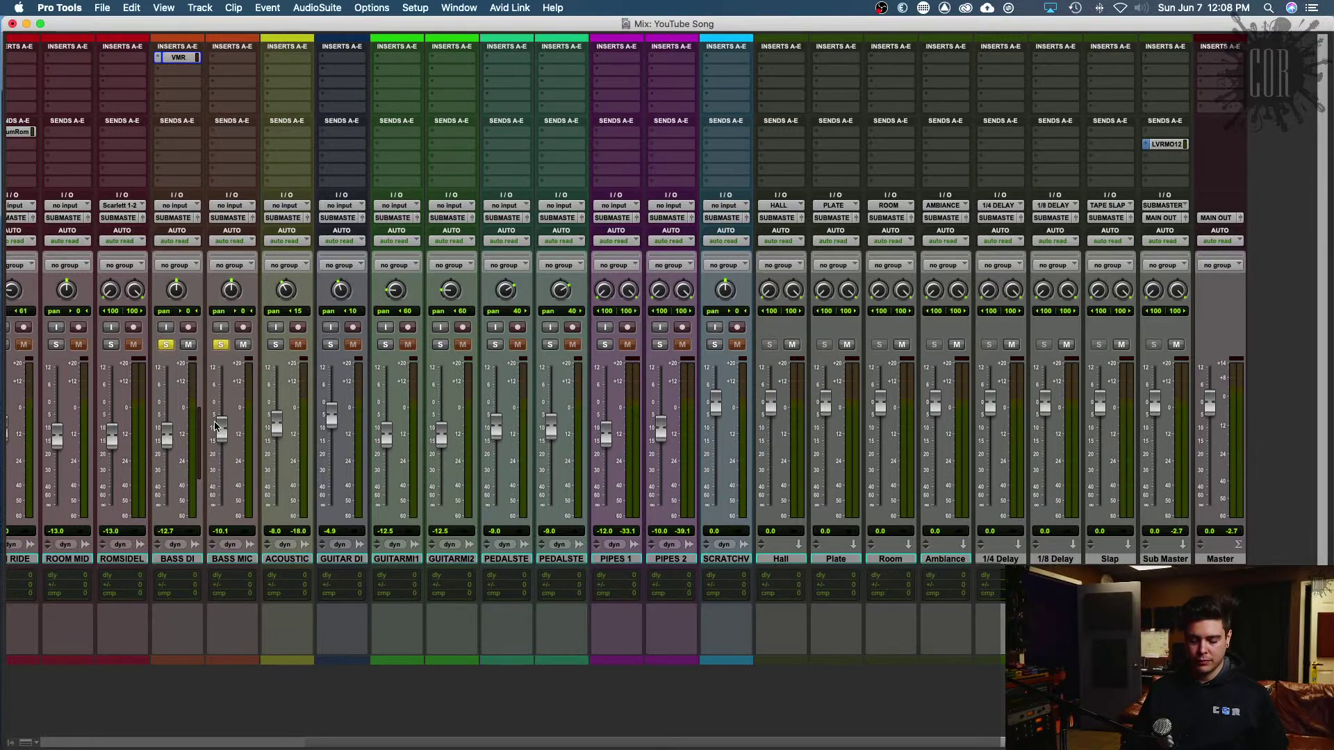
Step: Play the soloed bass tracks from bar 14 and check their levels in the Mix window
key("super+equal")
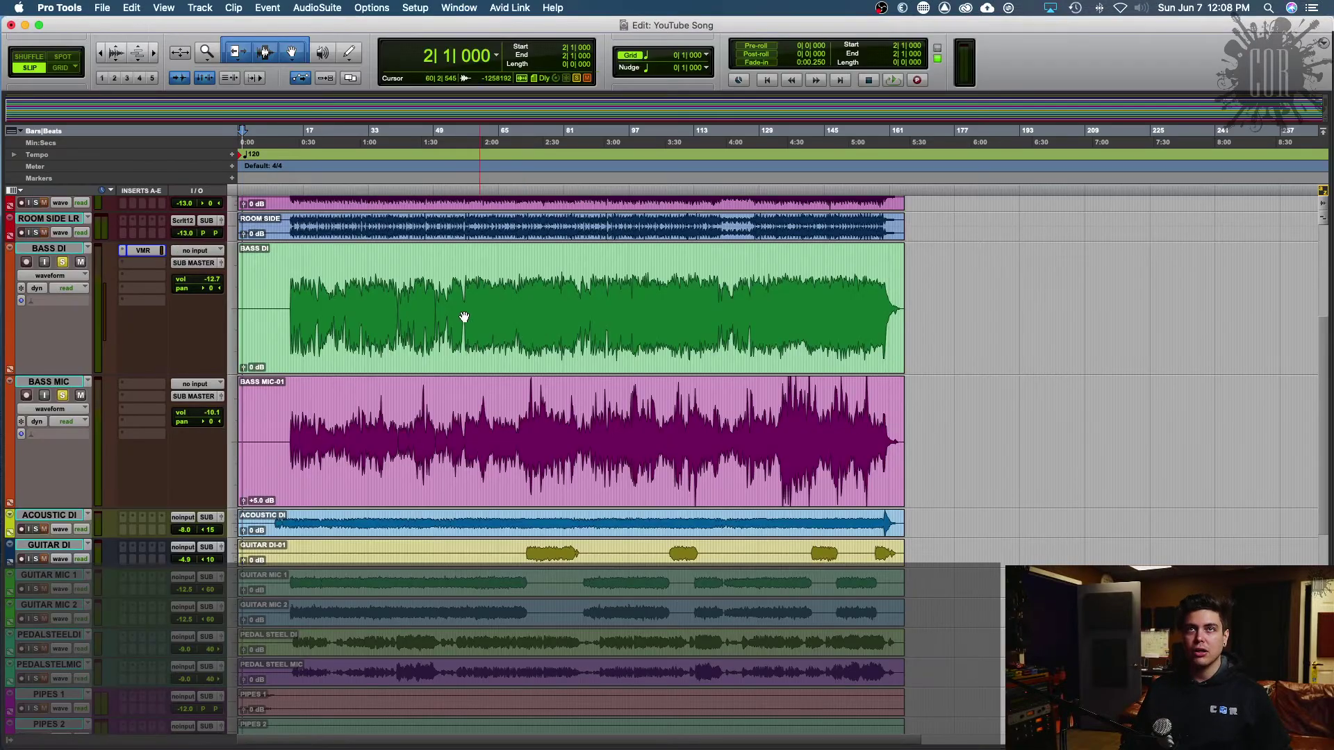
left_click(292, 189)
key("space")
key("super+equal")
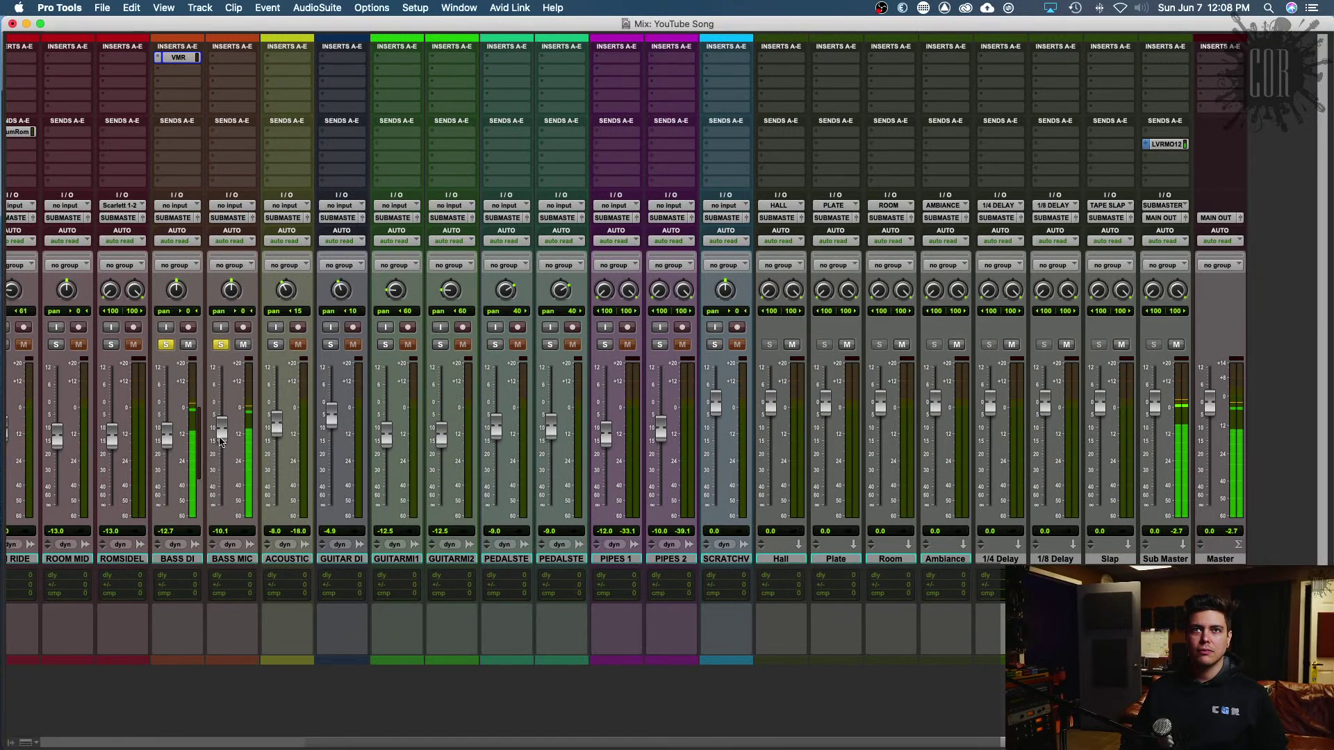
Step: Reset the BASS MIC clip gain to 0 dB and raise the track's fader to -5.1 dB
key("super+equal")
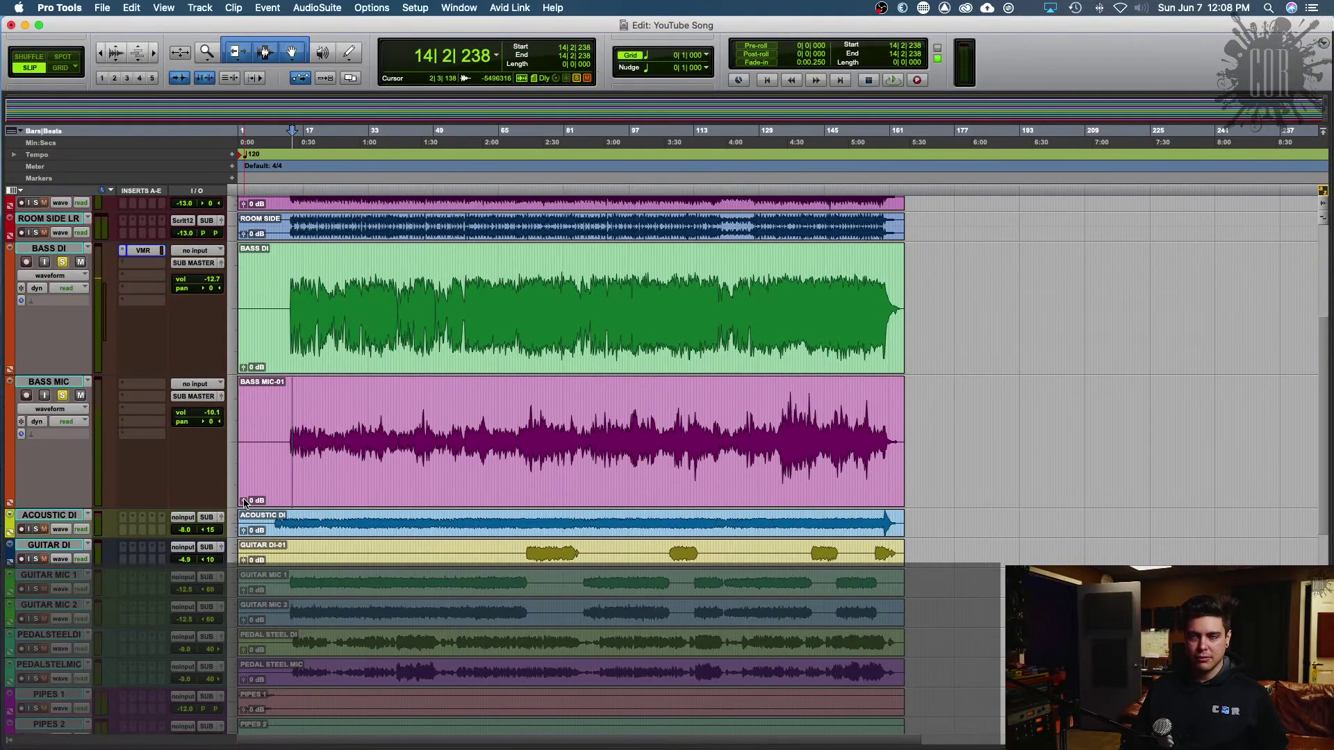
key("super+equal")
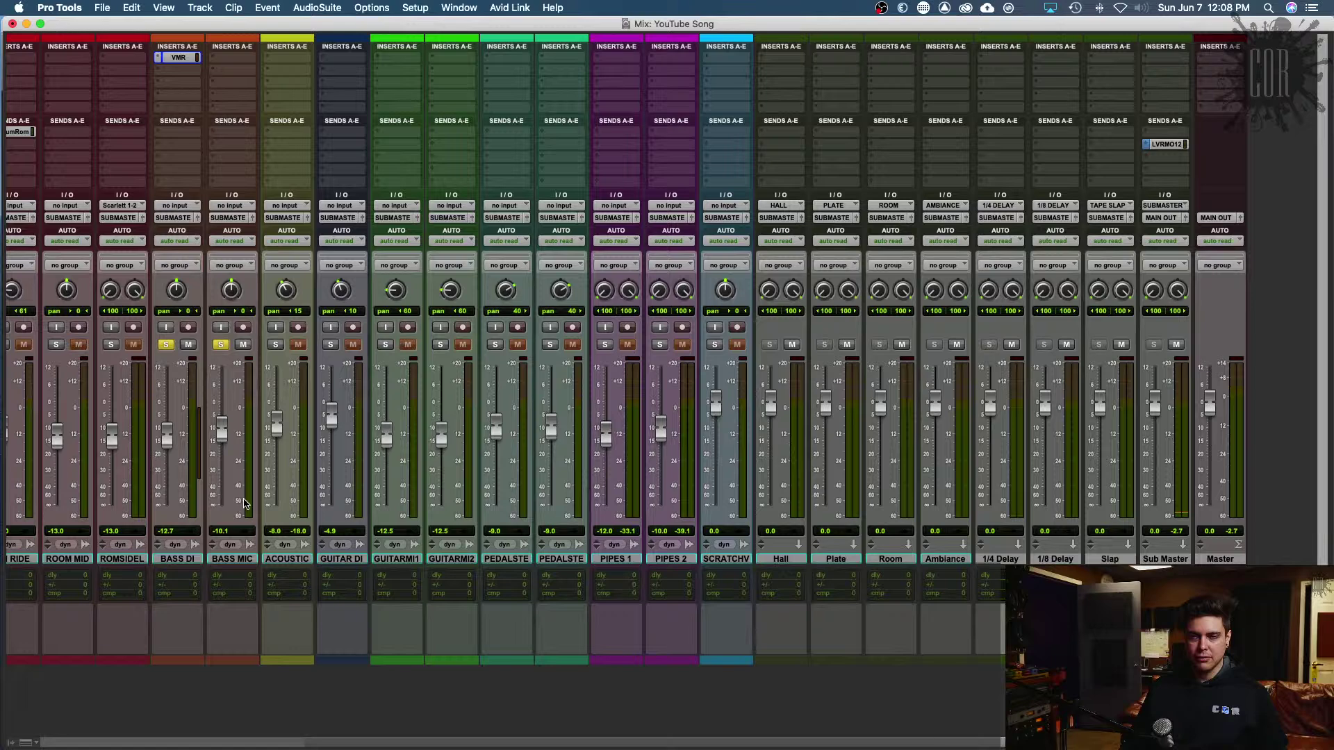
key("super+equal")
left_click_drag(212, 416, 215, 363)
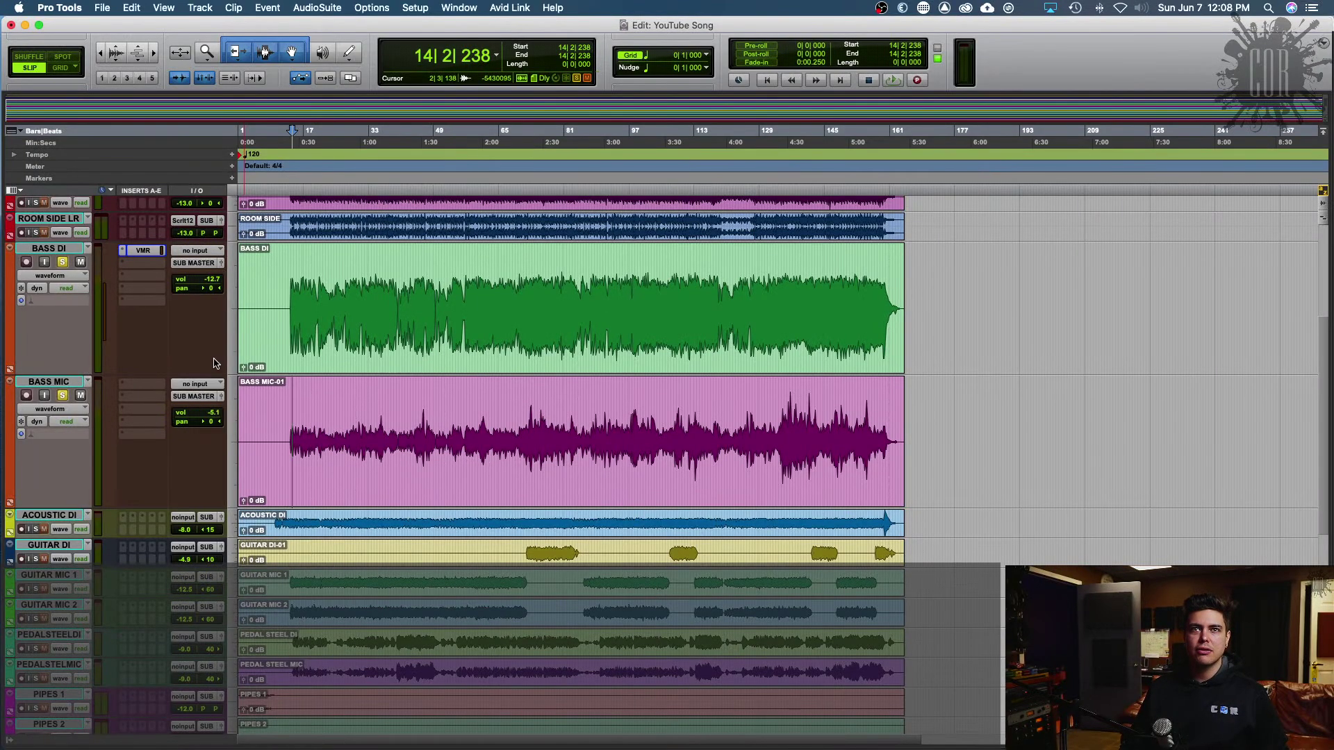
Step: Replay the soloed bass tracks from bar 14 for a level comparison, and select the BASS MIC clip in the Edit window
key("space")
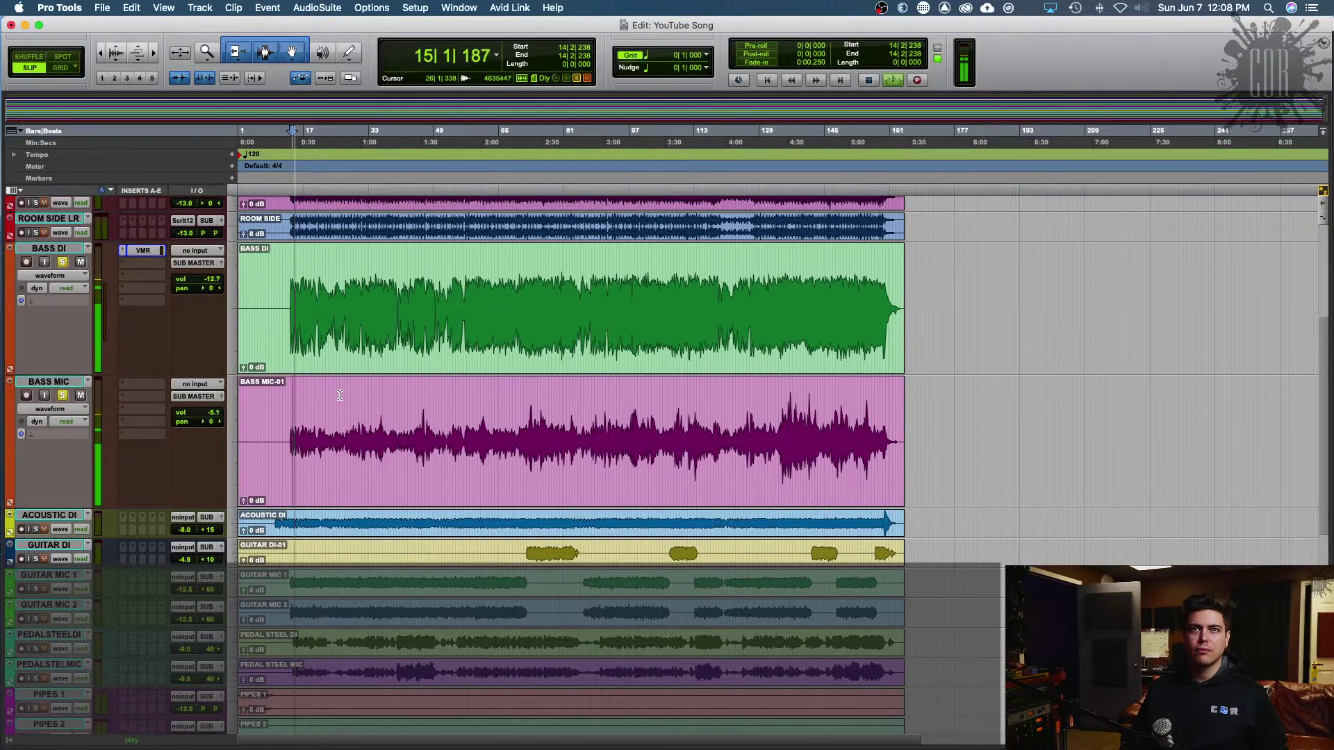
key("super+equal")
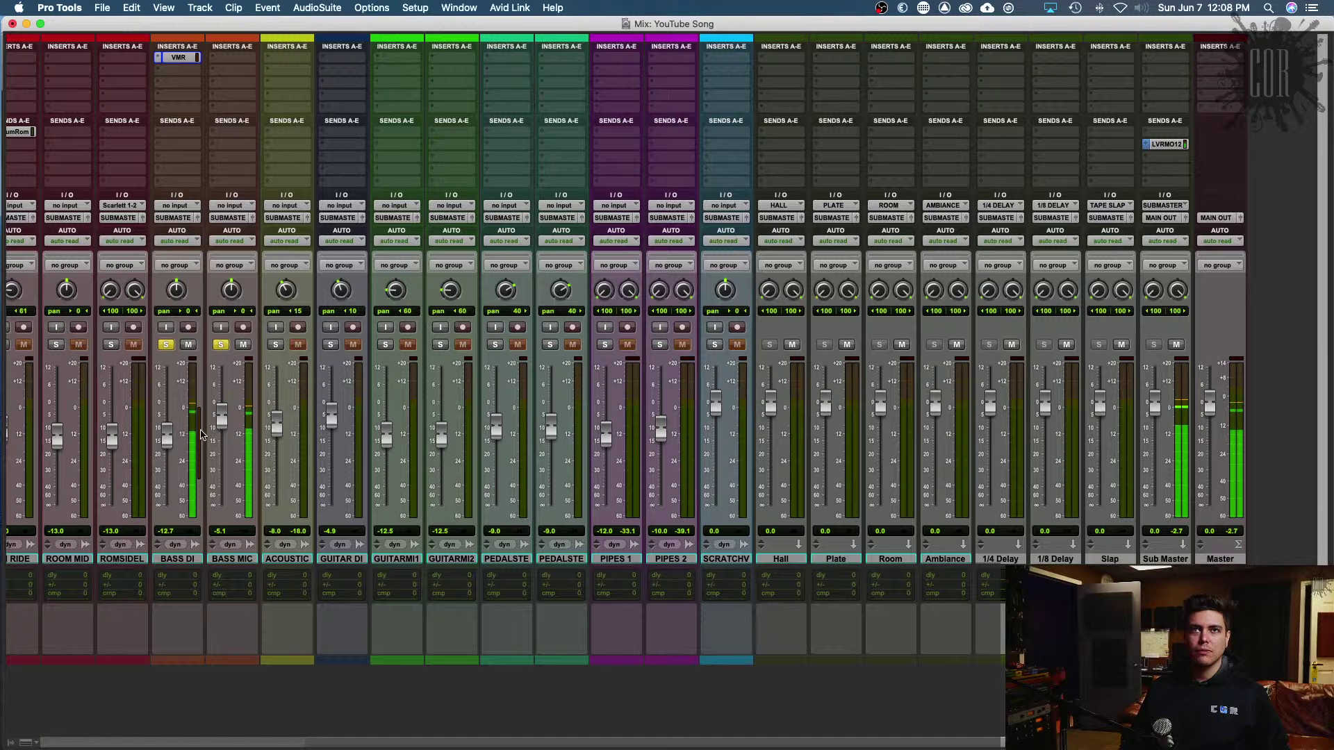
key("space")
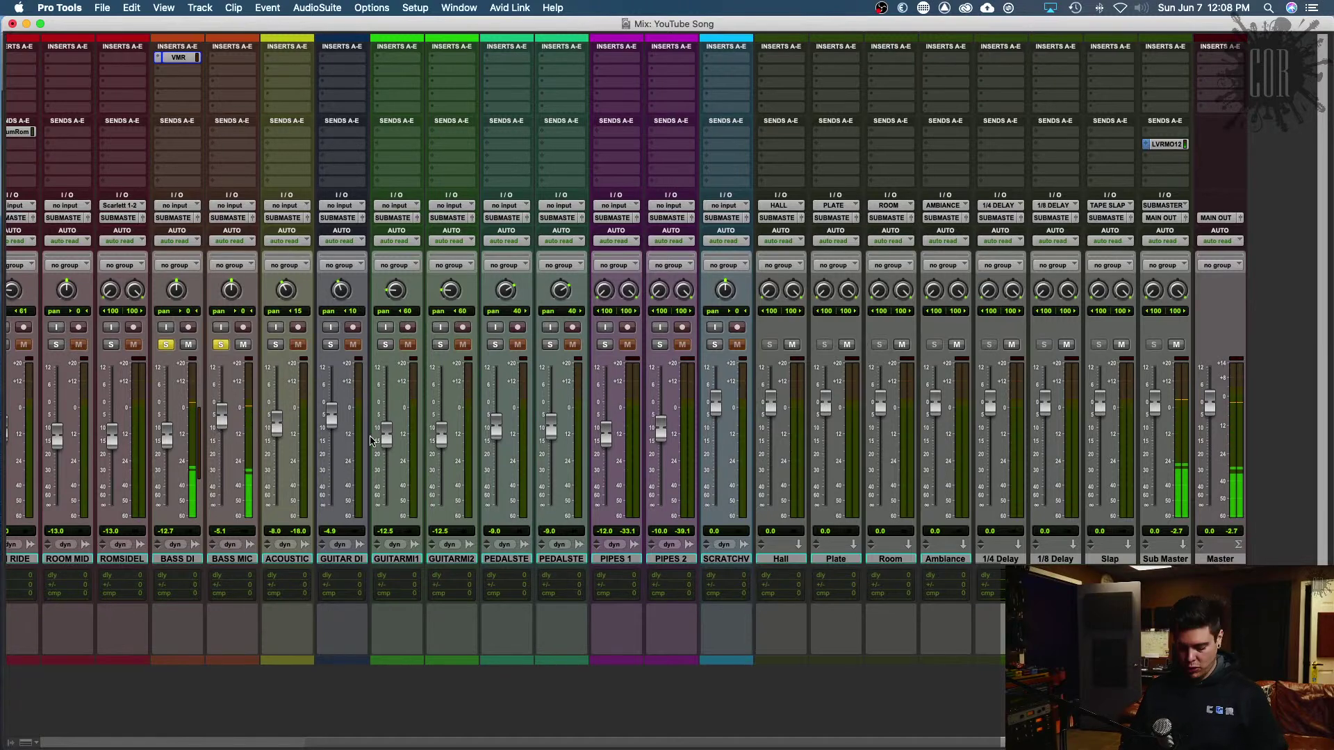
key("super+equal")
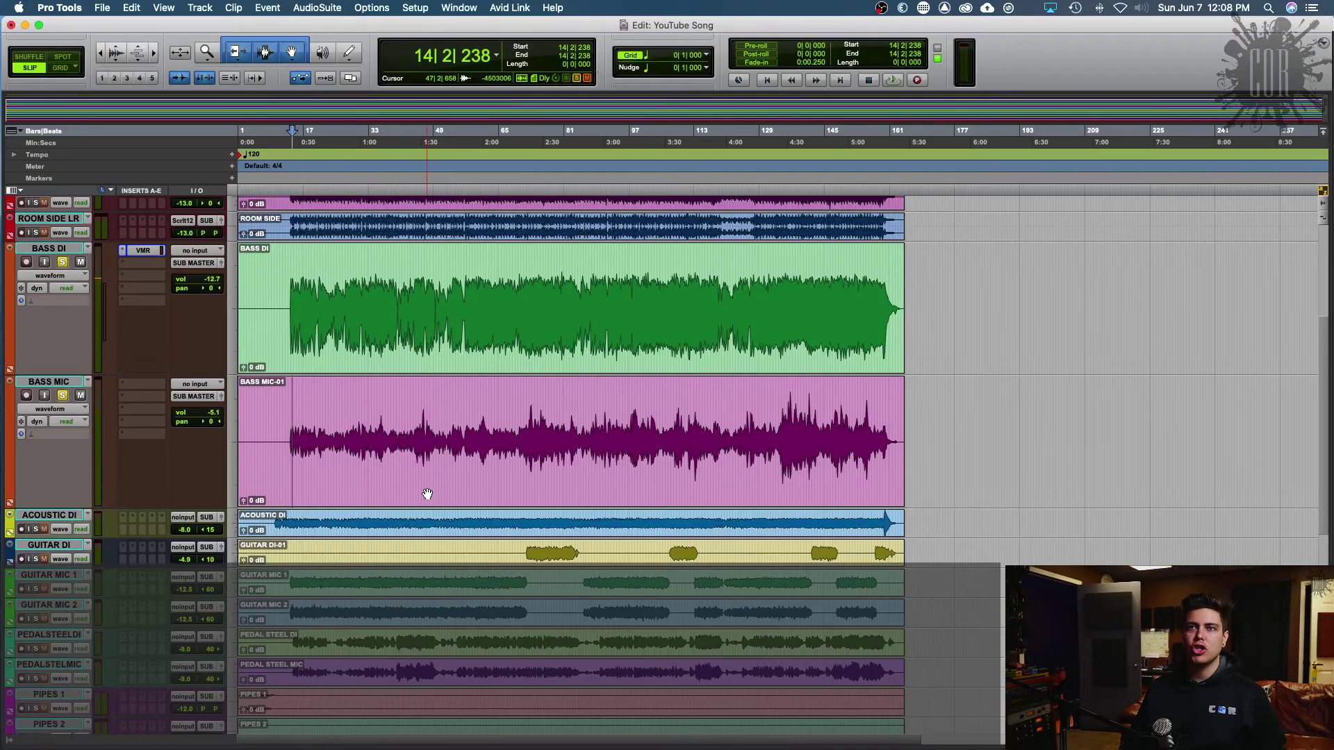
left_click(427, 493)
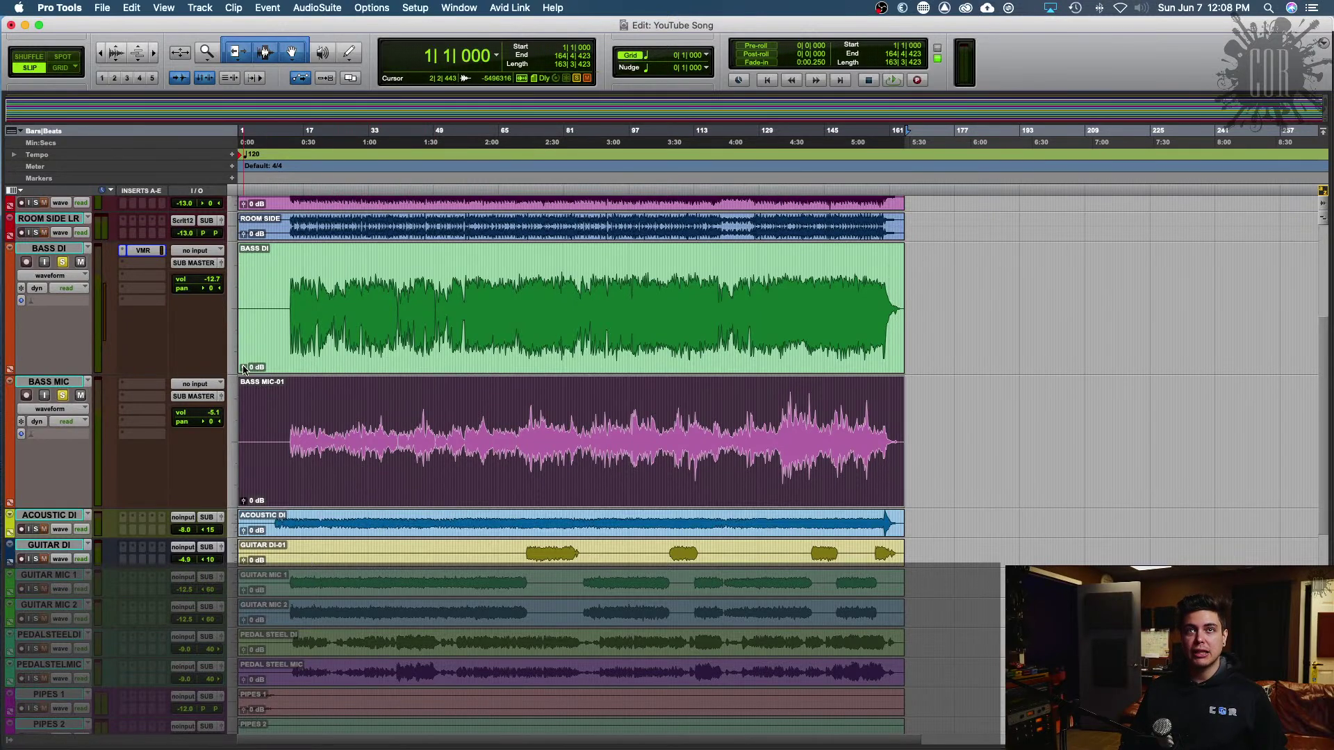
Step: Try the Hall fader near its minimum and around unity, at +0.4 and -1.1 dB, and reset it to 0 dB
key("super+equal")
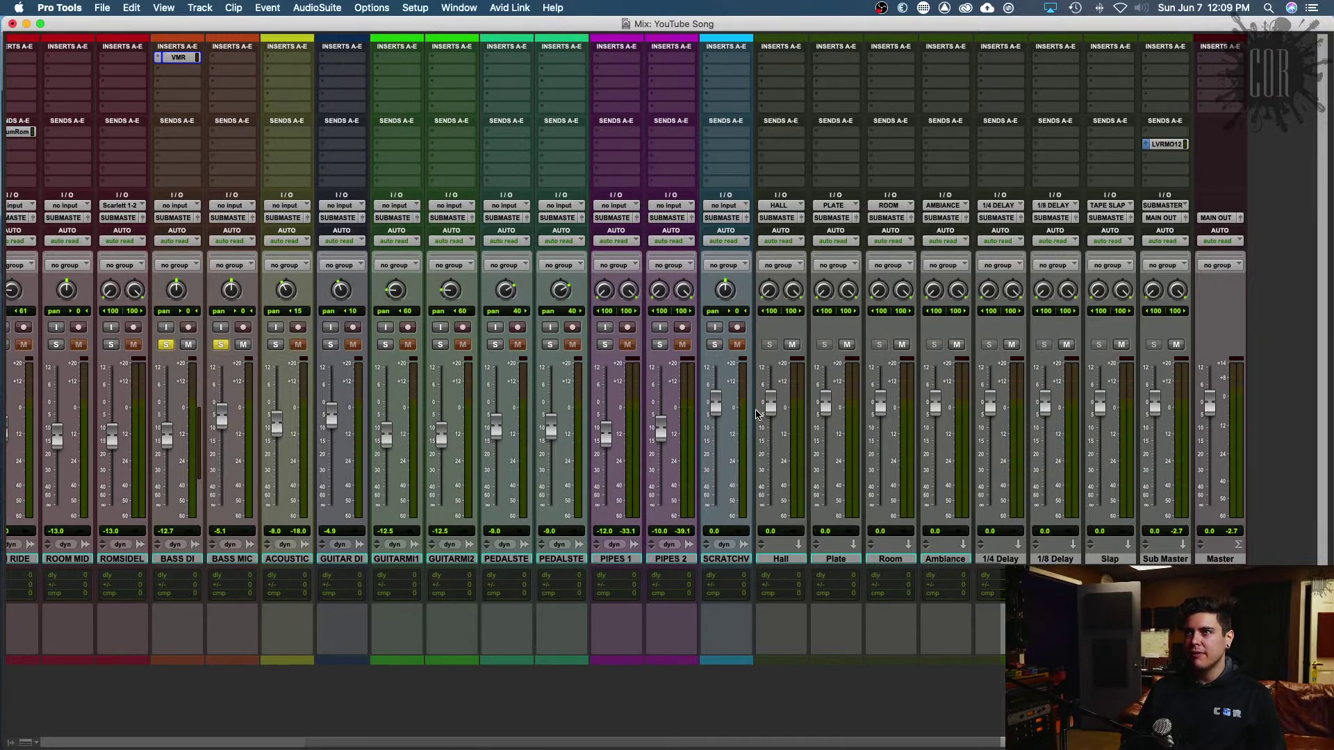
left_click_drag(772, 403, 774, 514)
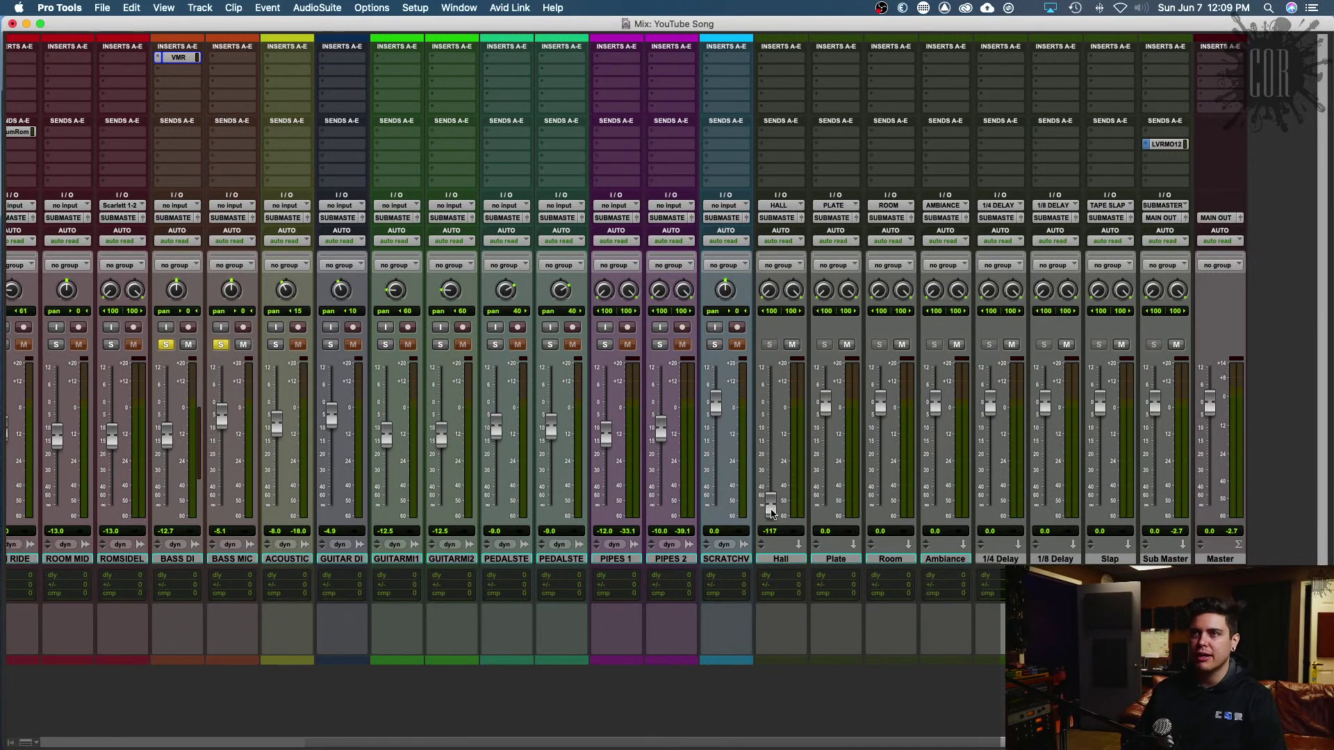
left_click_drag(771, 512, 771, 508)
left_click_drag(770, 505, 780, 406)
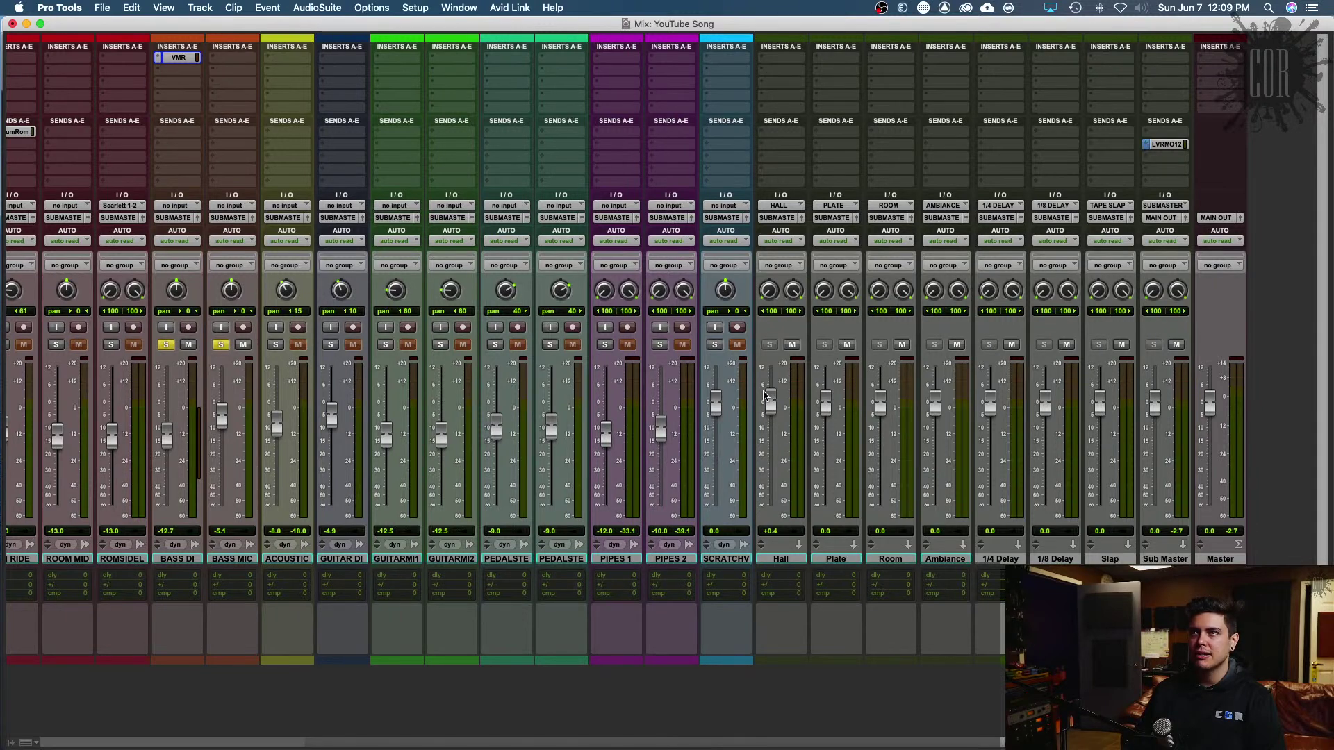
left_click_drag(768, 401, 768, 407)
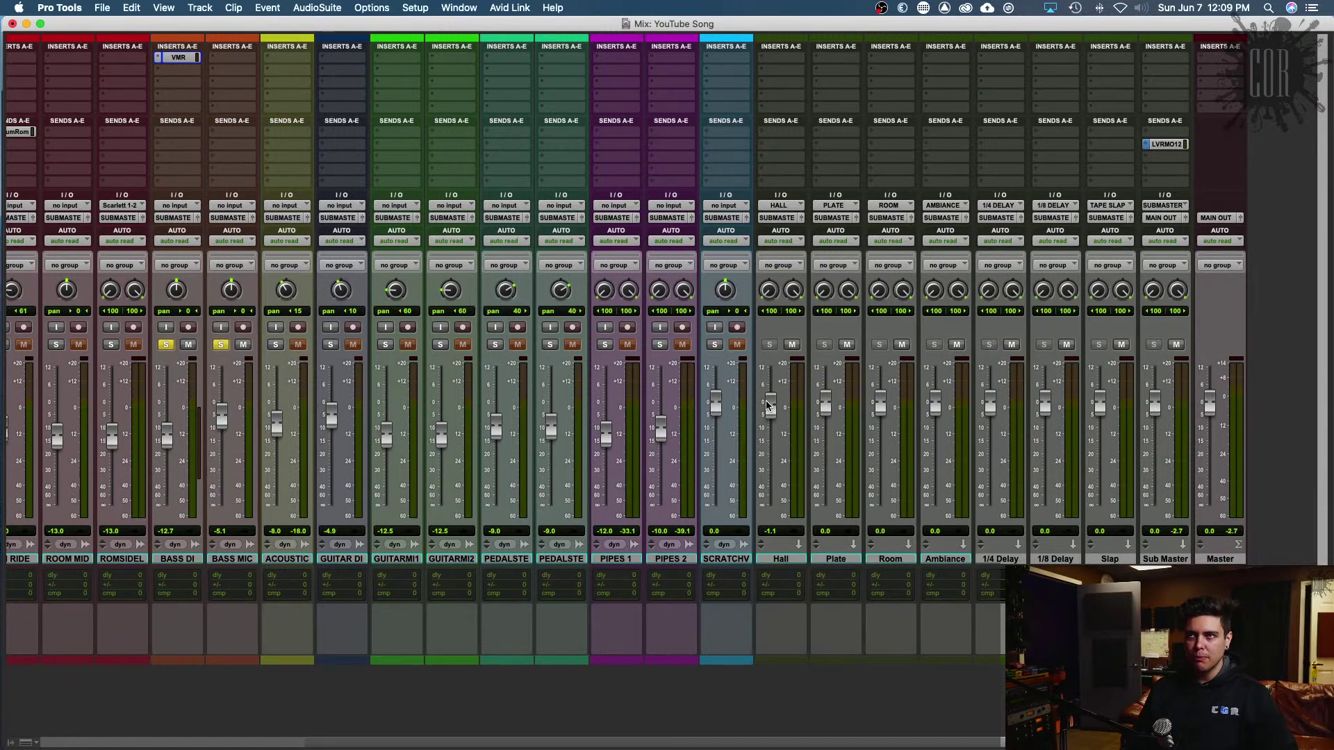
left_click(769, 406, "alt")
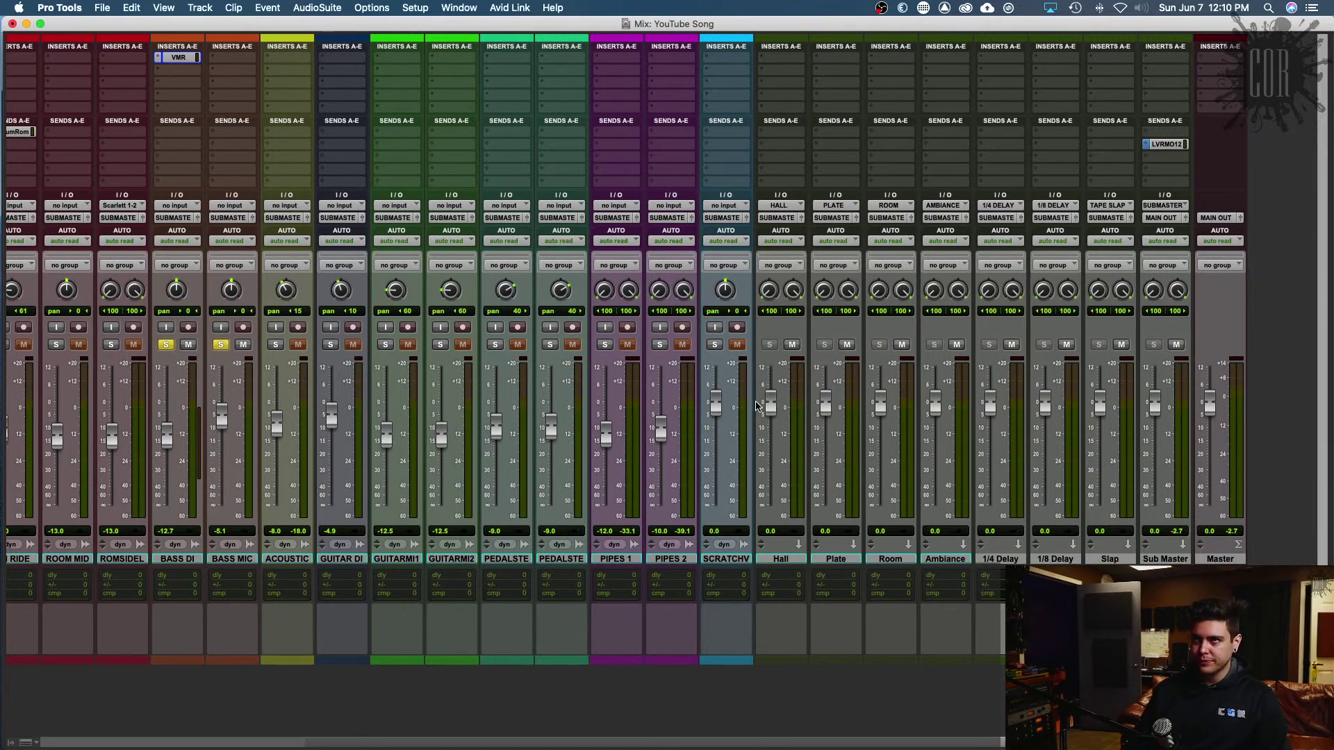
key("super+equal")
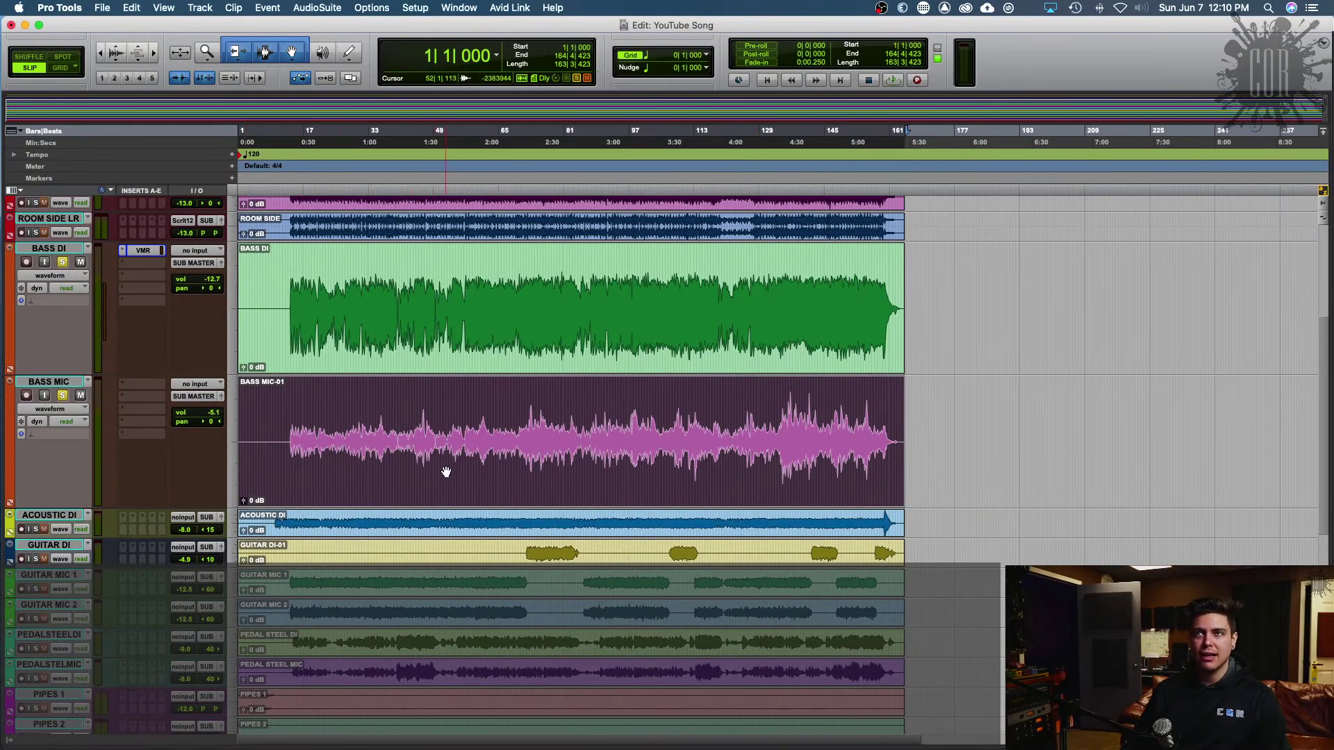
key("super+equal")
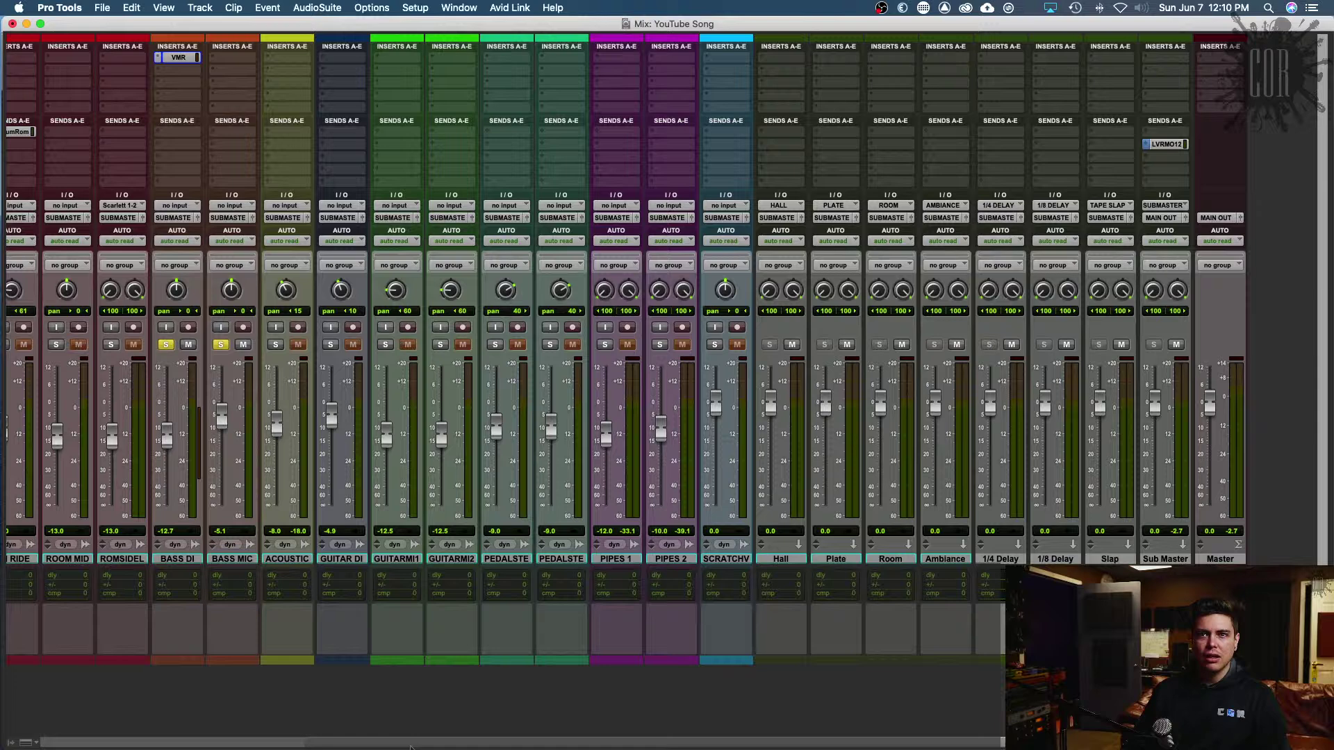
left_click_drag(411, 747, 217, 745)
scroll(218, 746, "right", 3)
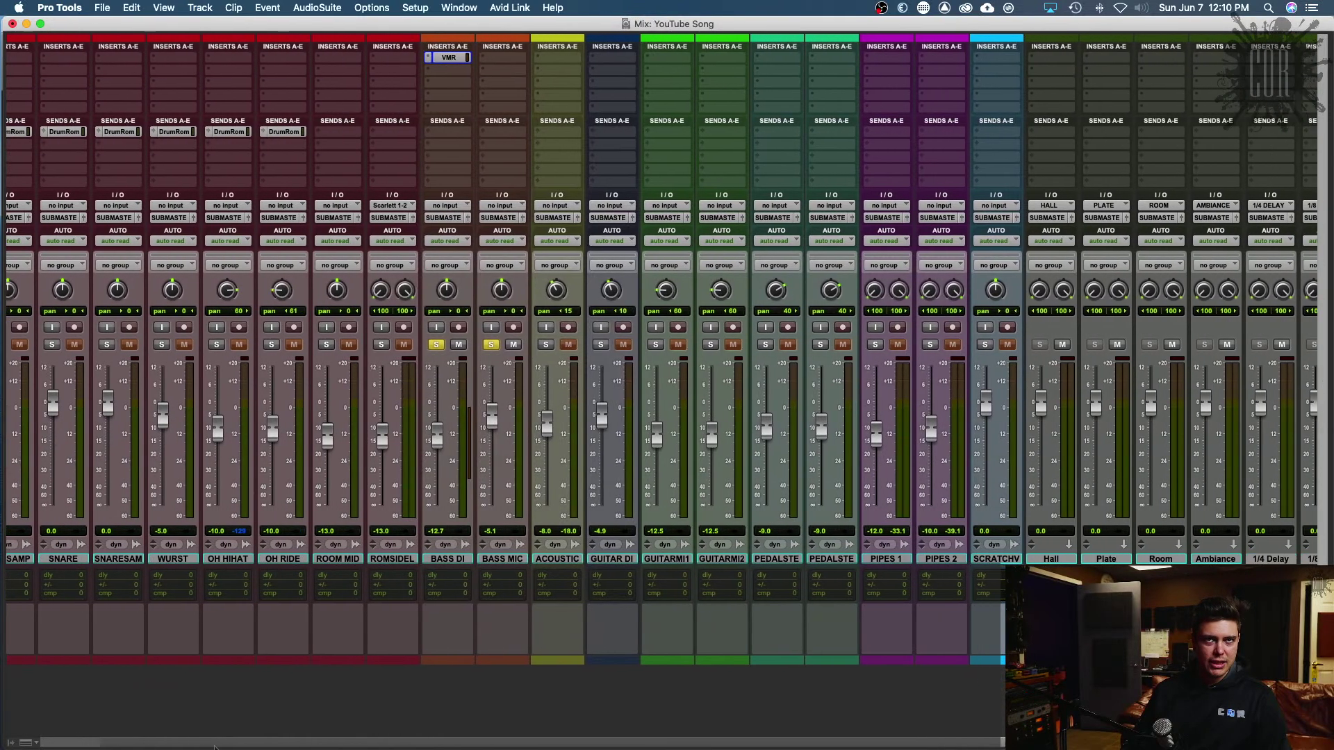
scroll(660, 348, "right", 2)
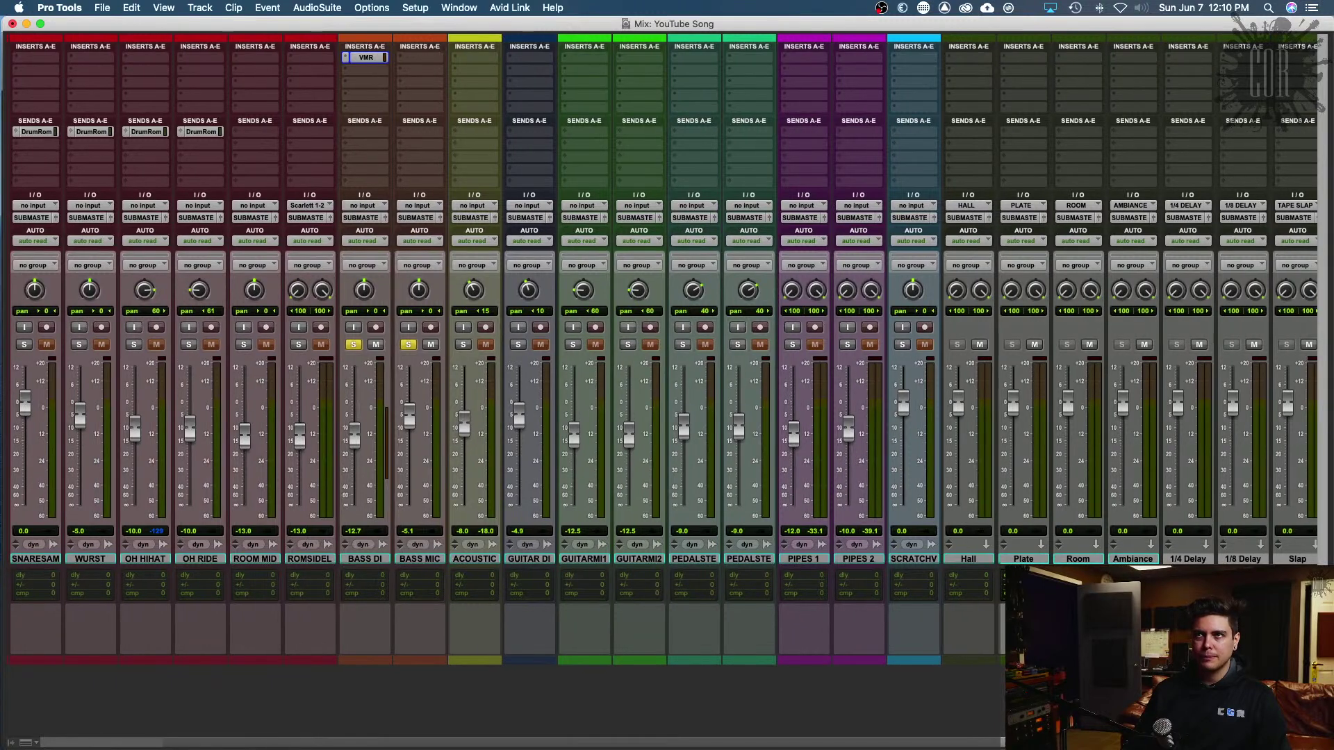
Step: Take the BASS DI and BASS MIC tracks out of solo in the Mix window
scroll(295, 745, "right", 2)
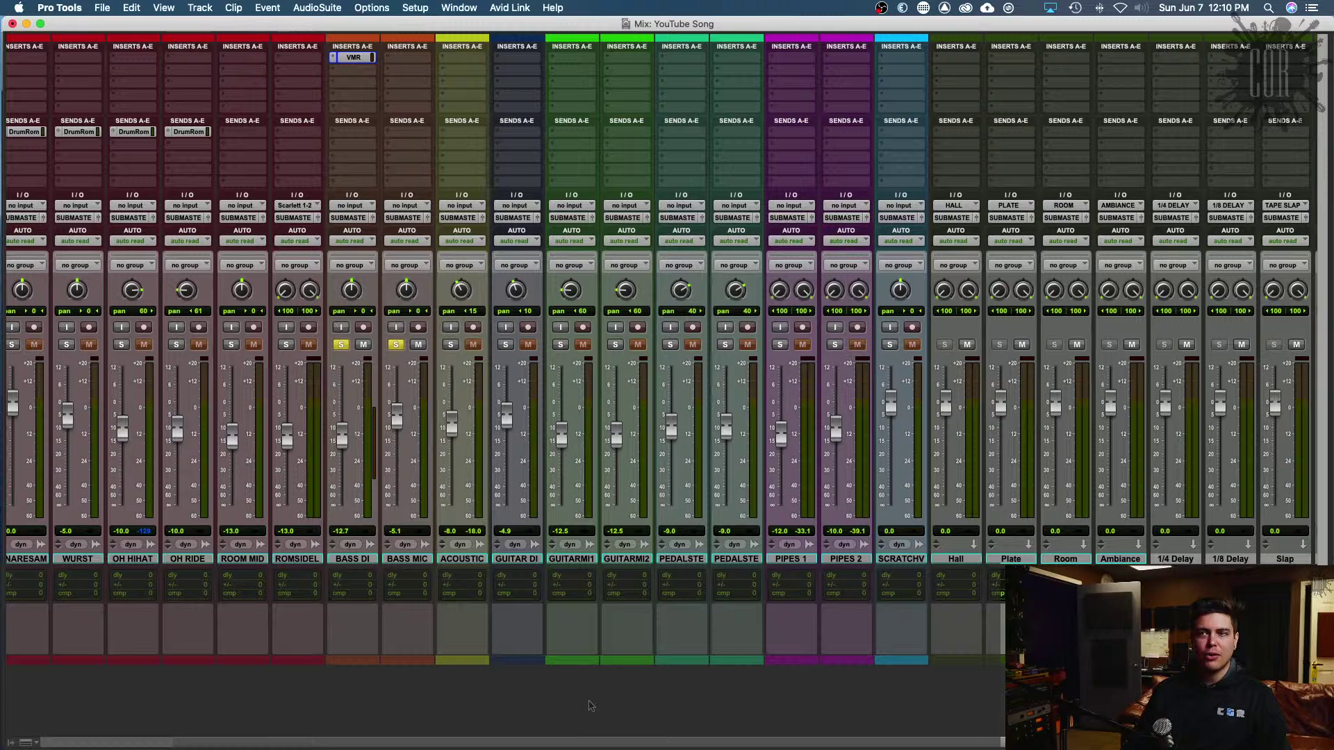
scroll(590, 743, "right", 10)
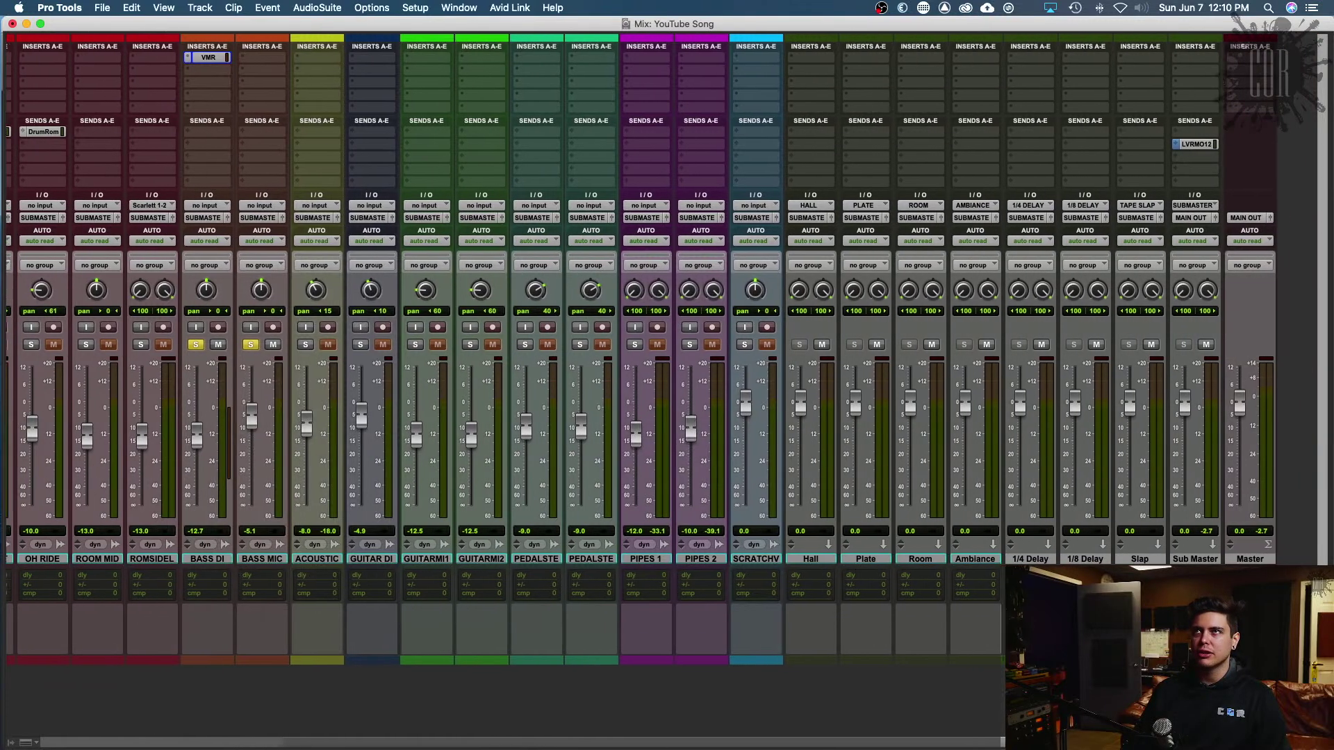
scroll(662, 347, "left", 3)
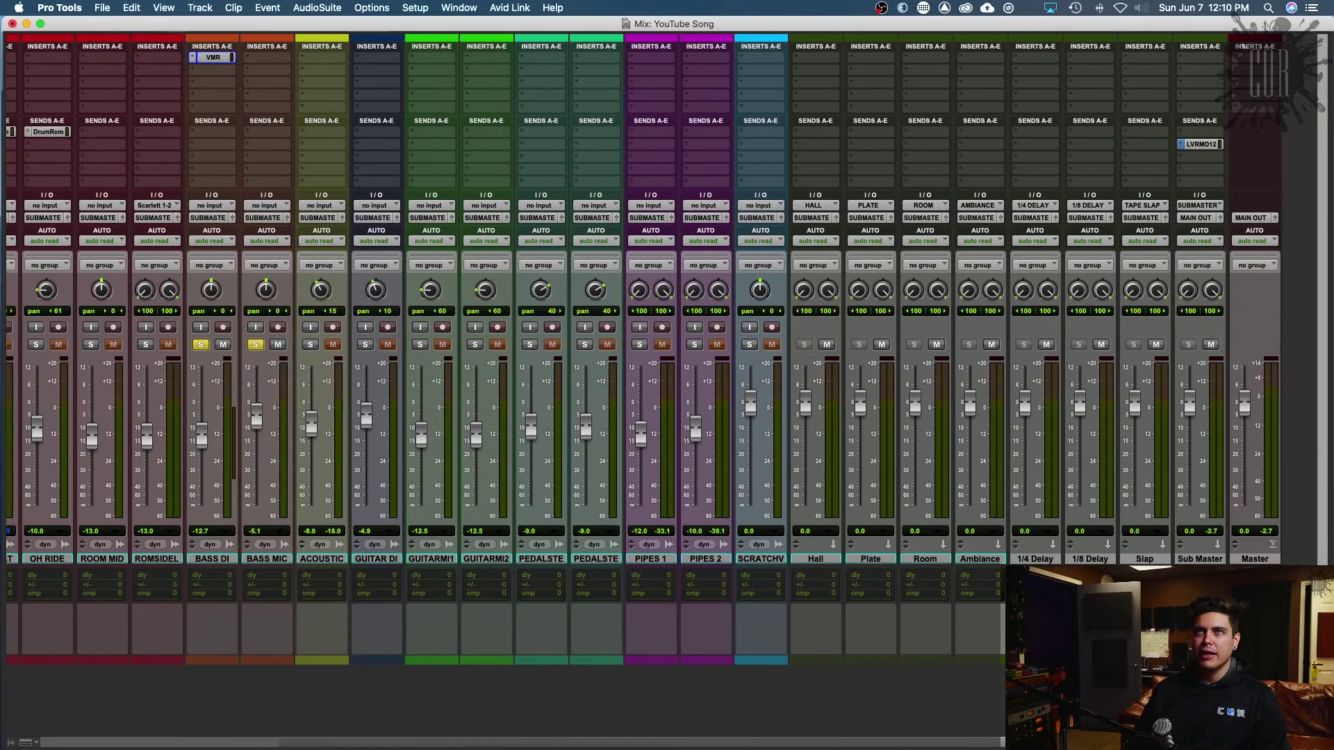
scroll(548, 456, "left", 3)
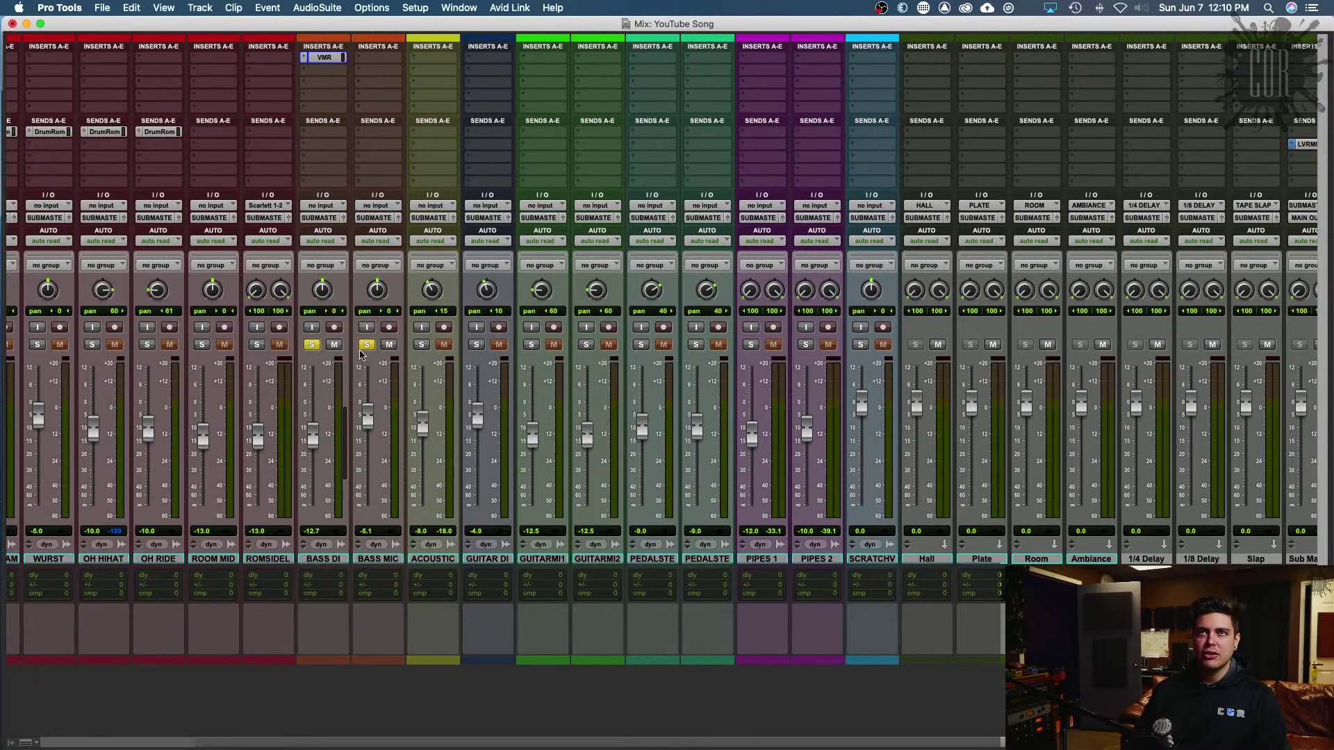
left_click(312, 345)
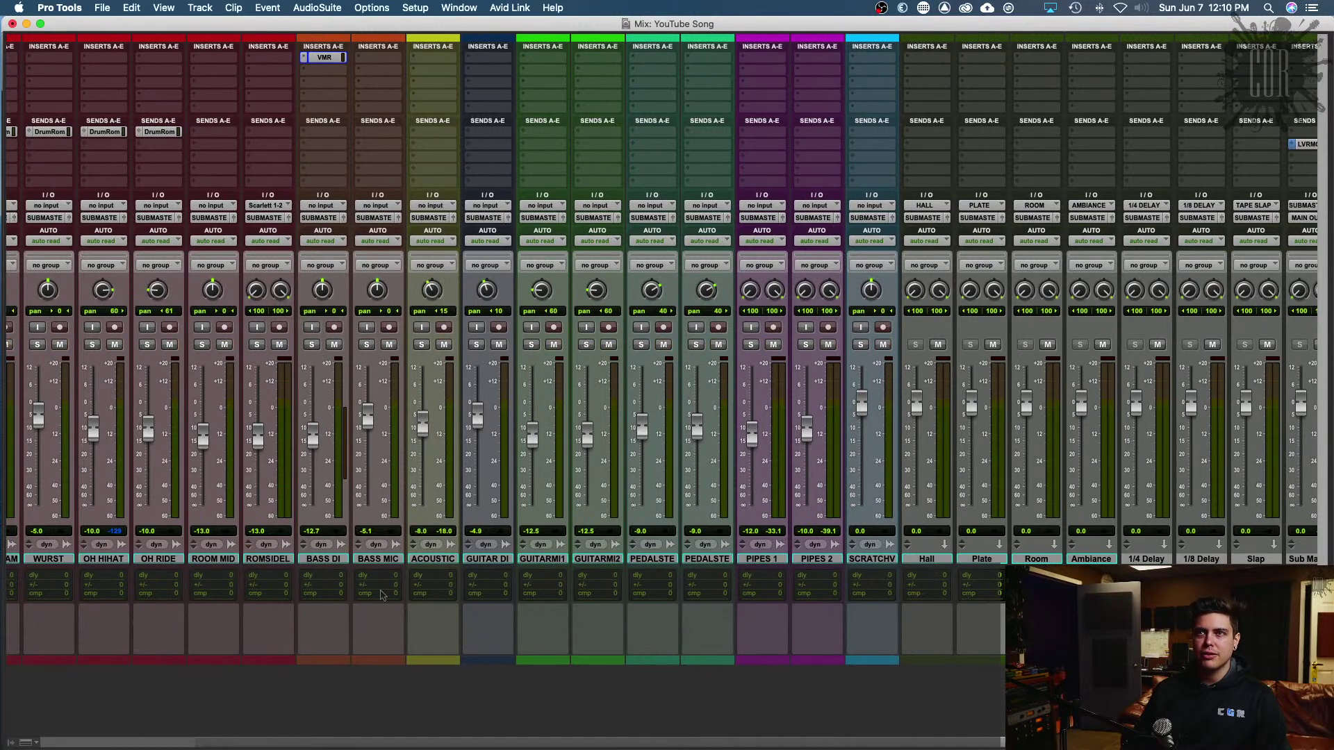
Step: Review the fader and pan settings across the mixer from KICK to Master, and switch to the Edit window
scroll(458, 745, "right", 3)
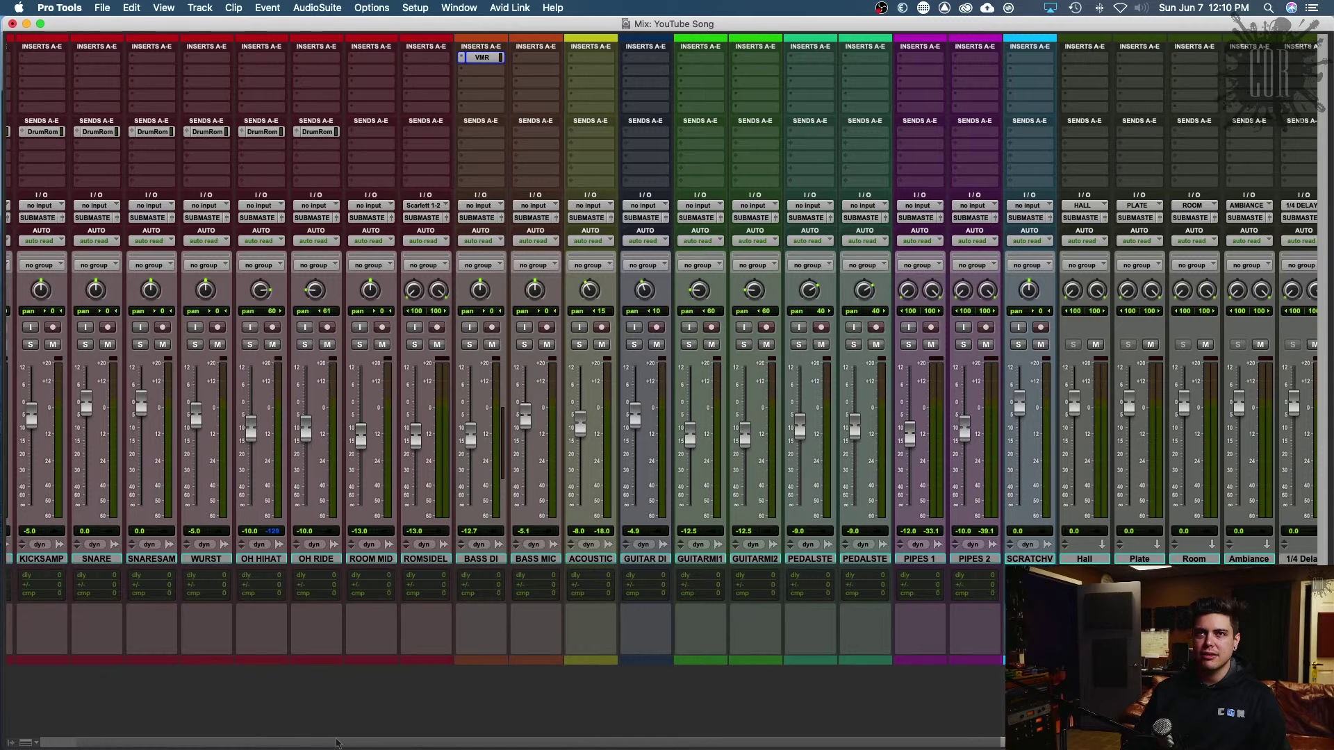
scroll(1018, 558, "right", 3)
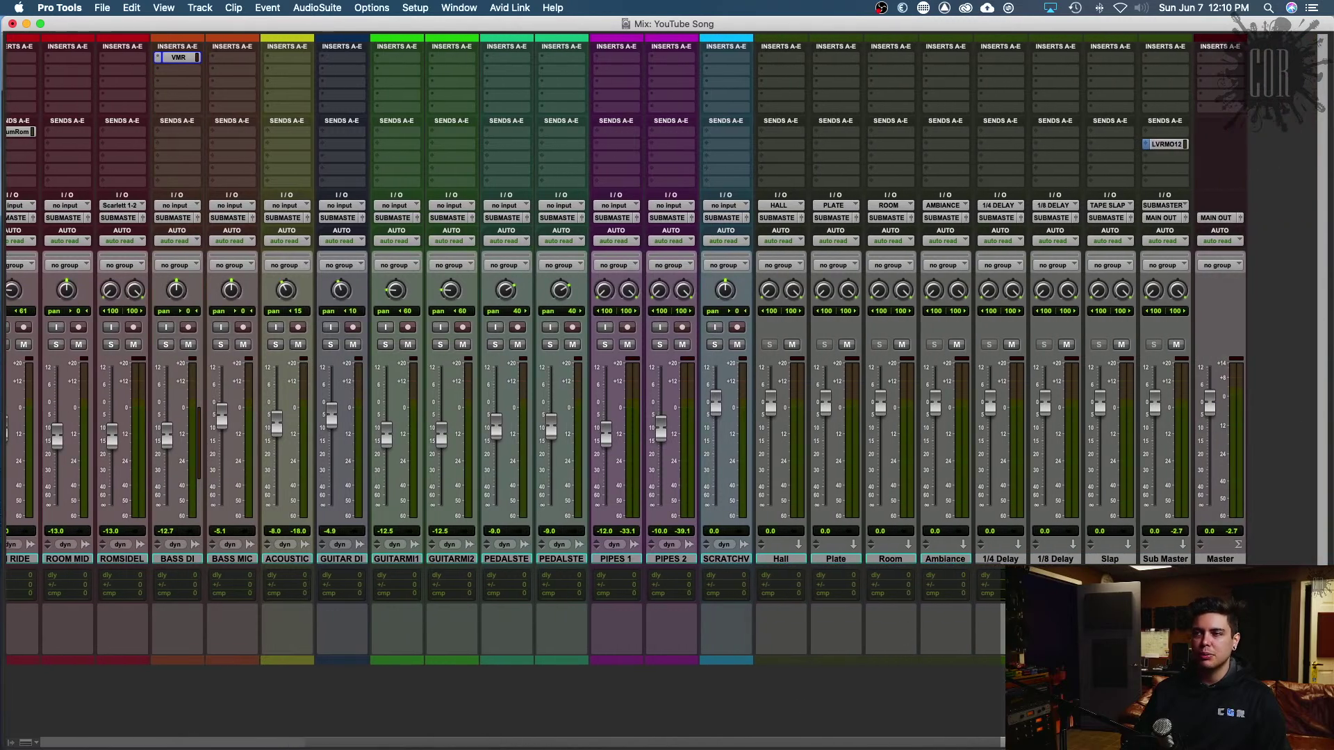
scroll(867, 745, "left", 5)
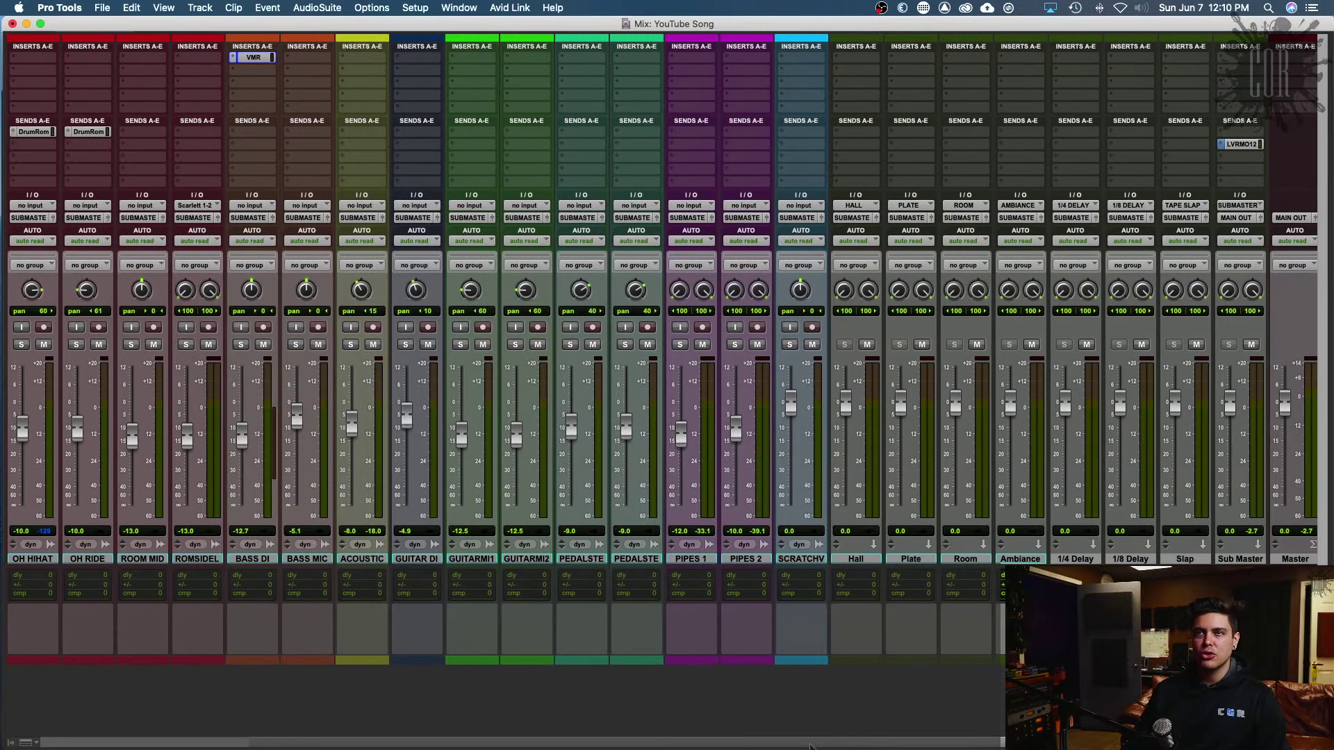
scroll(661, 349, "left", 5)
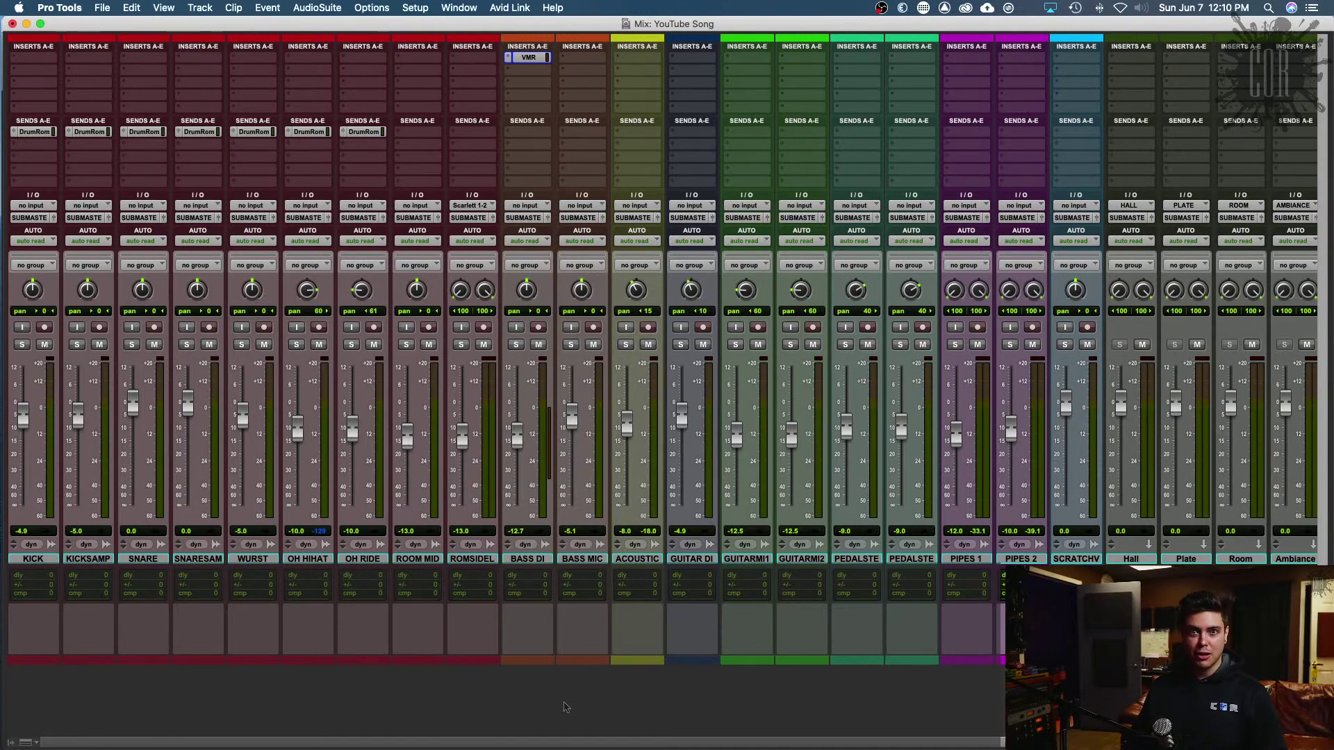
key("super+equal")
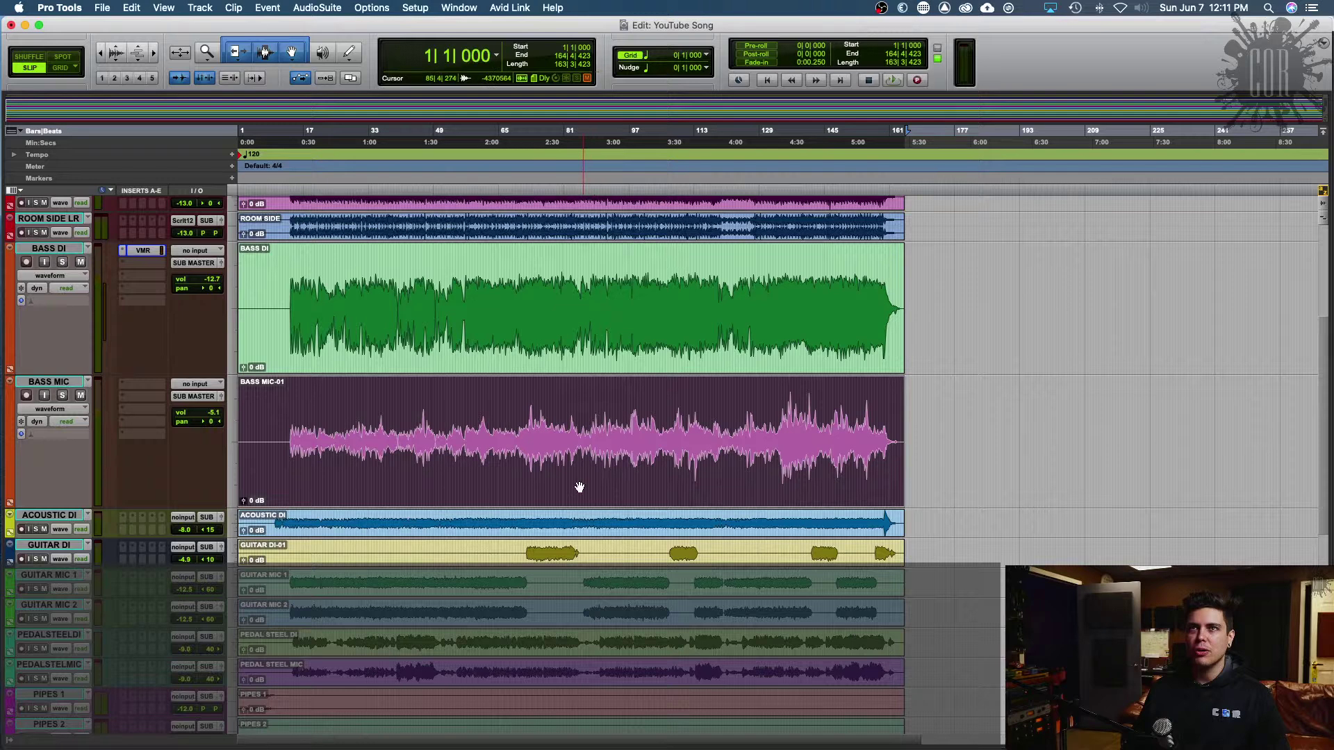